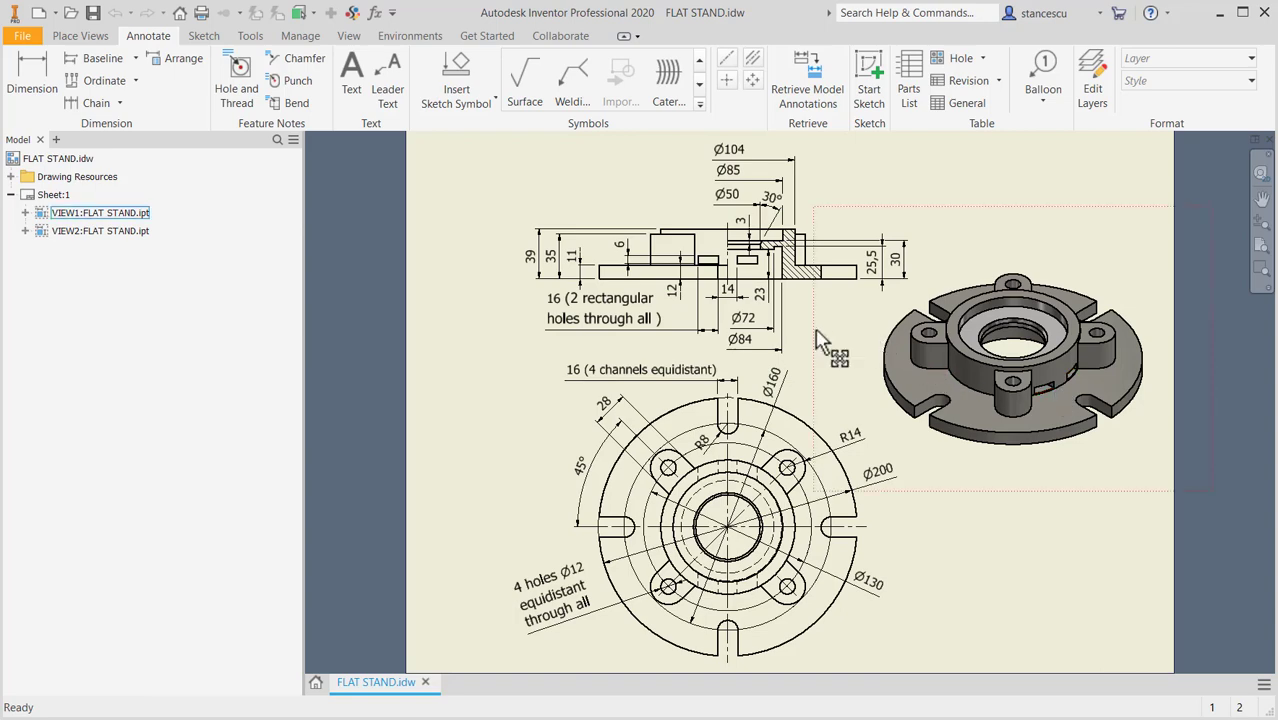
Step: Zoom and pan the FLAT STAND drawing to inspect the section view's 23 dimension and isometric view
scroll(766, 301, "up", 6)
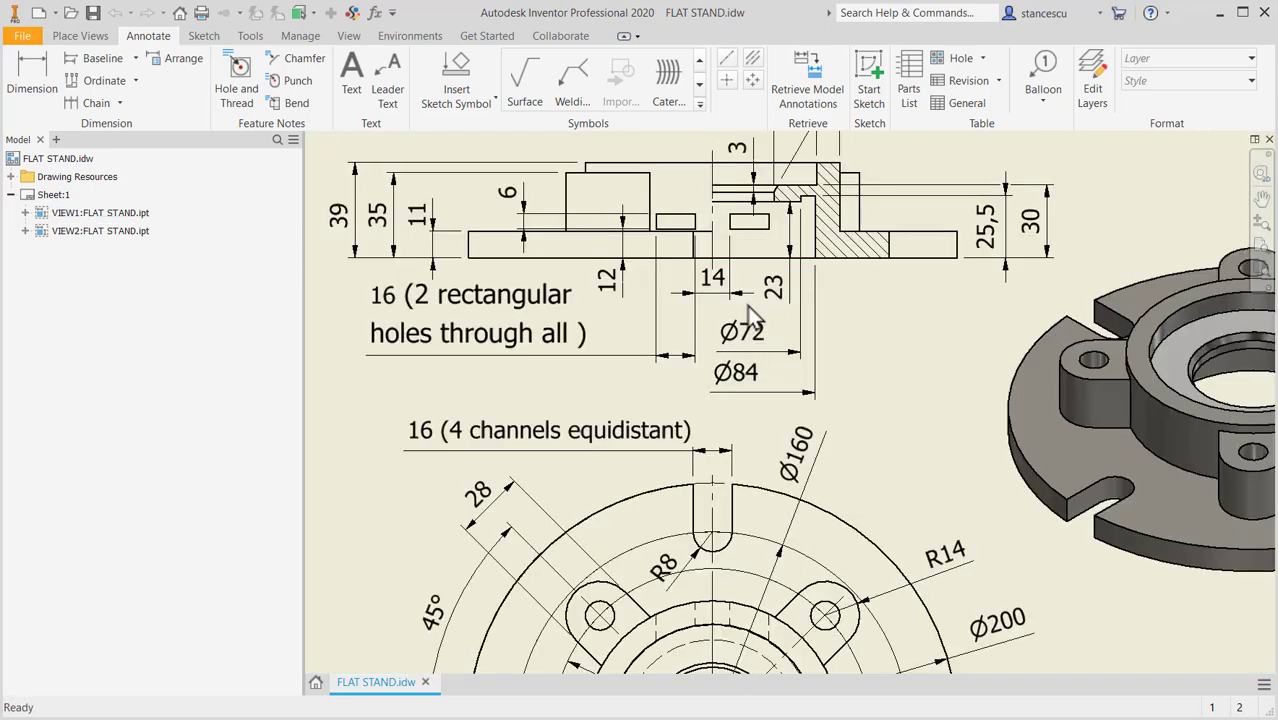
middle_click_drag(795, 455, 789, 510)
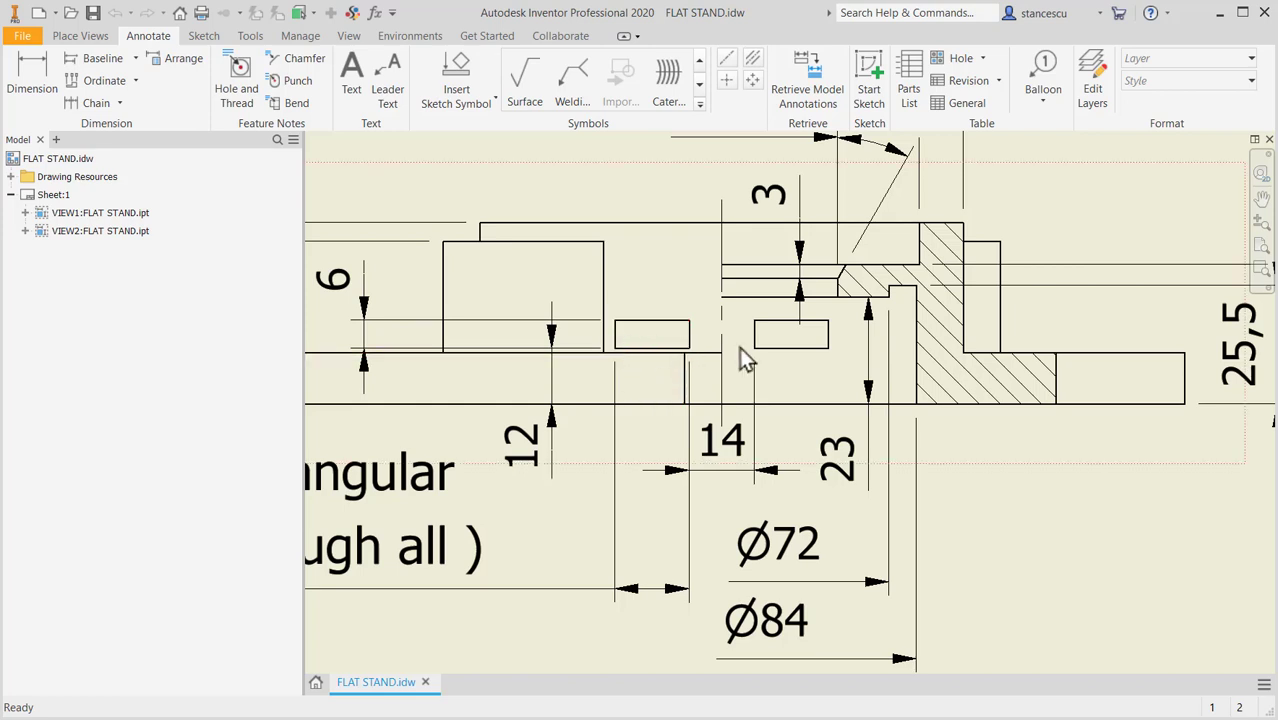
left_click(873, 427)
scroll(873, 425, "down", 5)
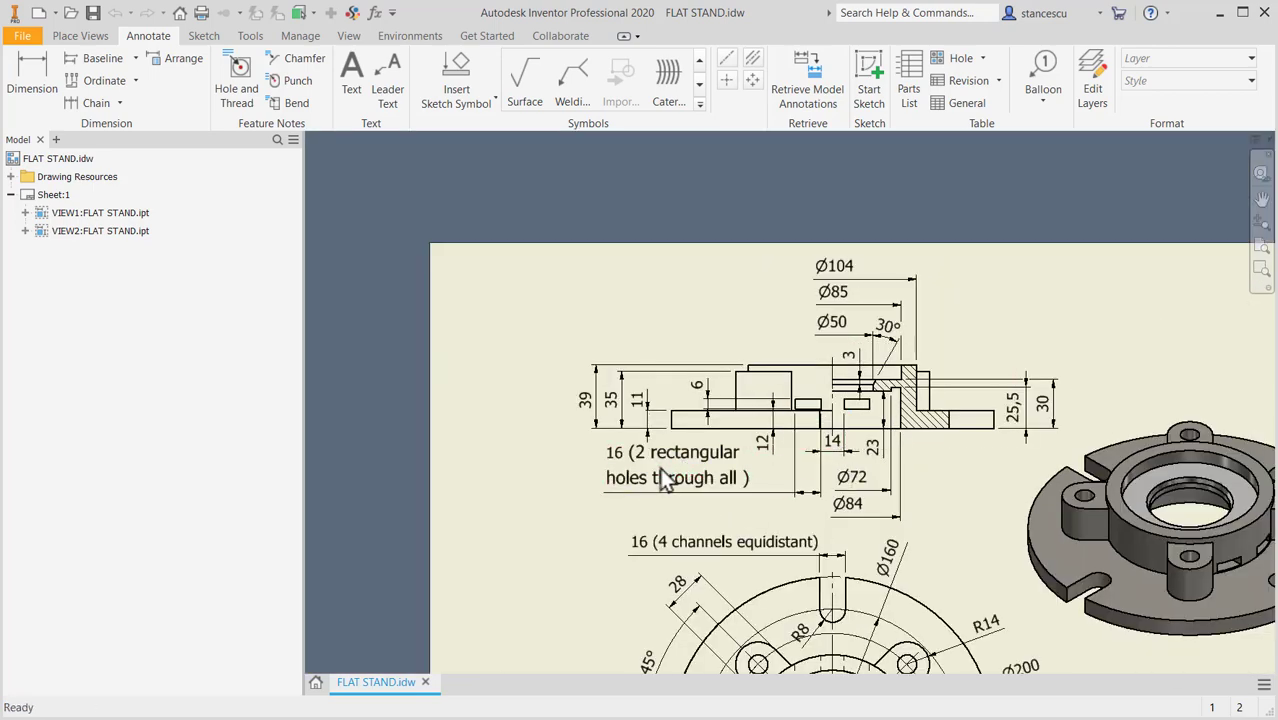
scroll(1086, 506, "up", 4)
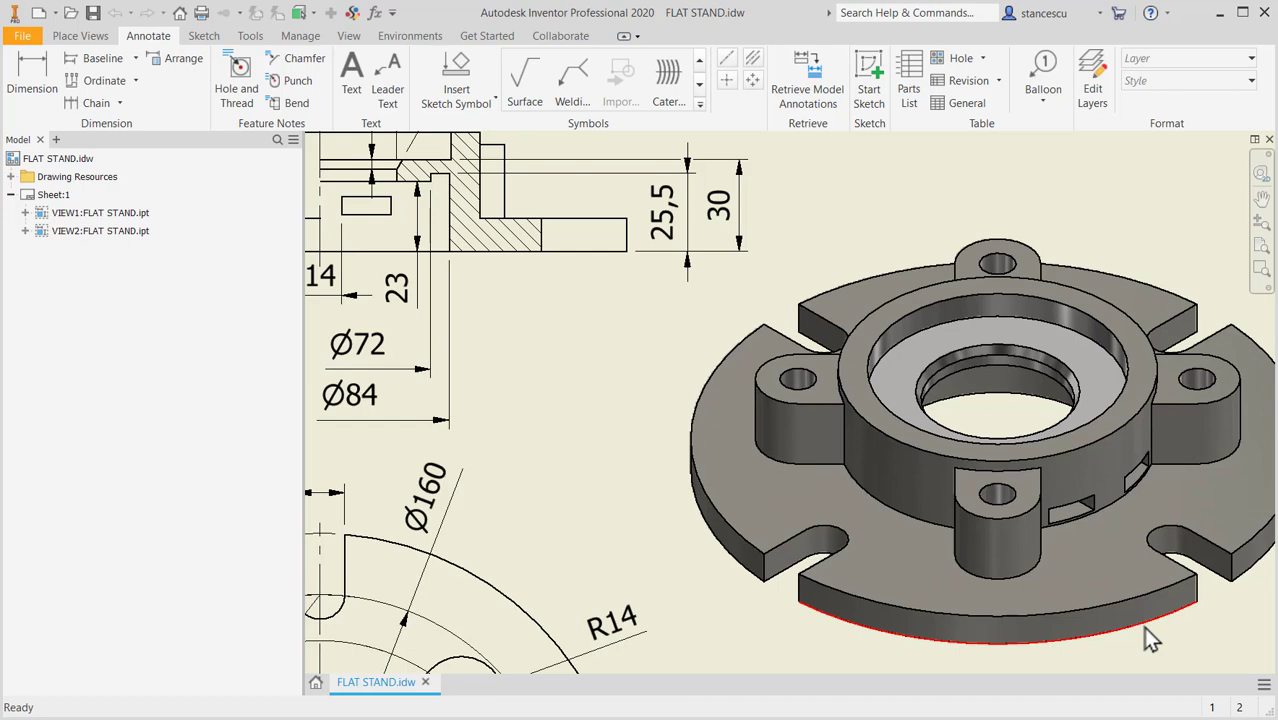
scroll(725, 508, "down", 2)
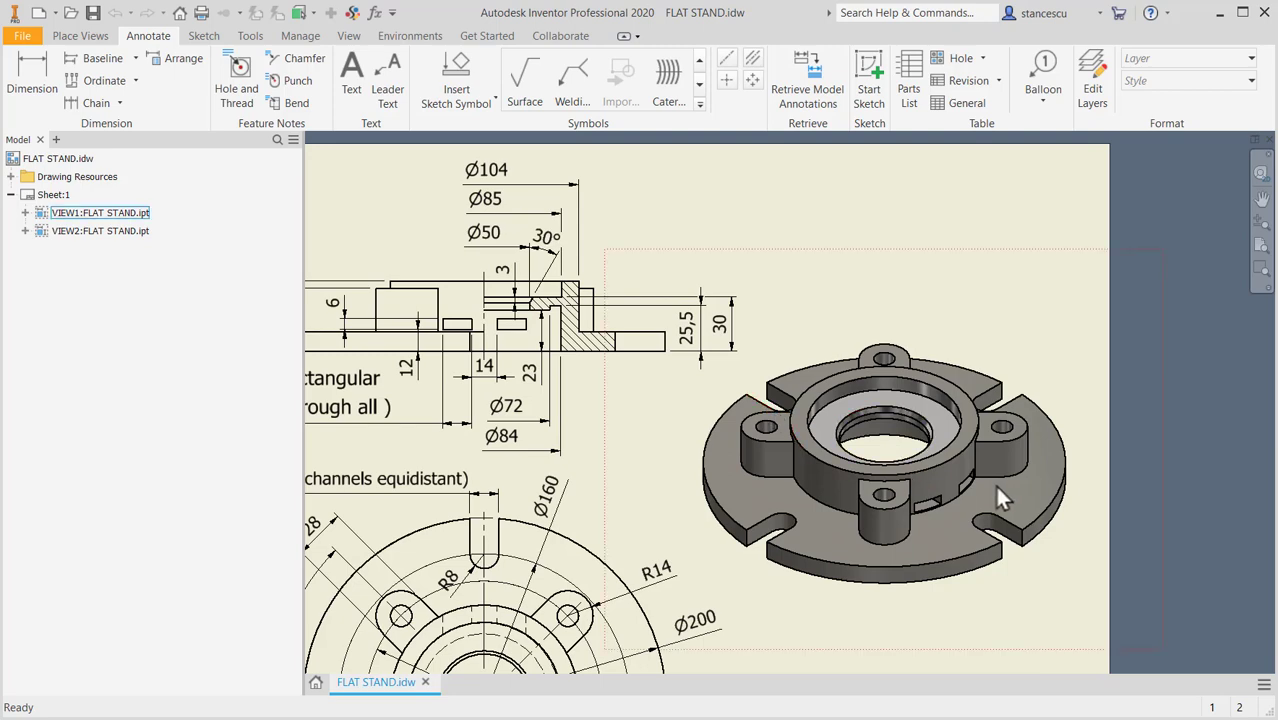
middle_click_drag(626, 456, 845, 455)
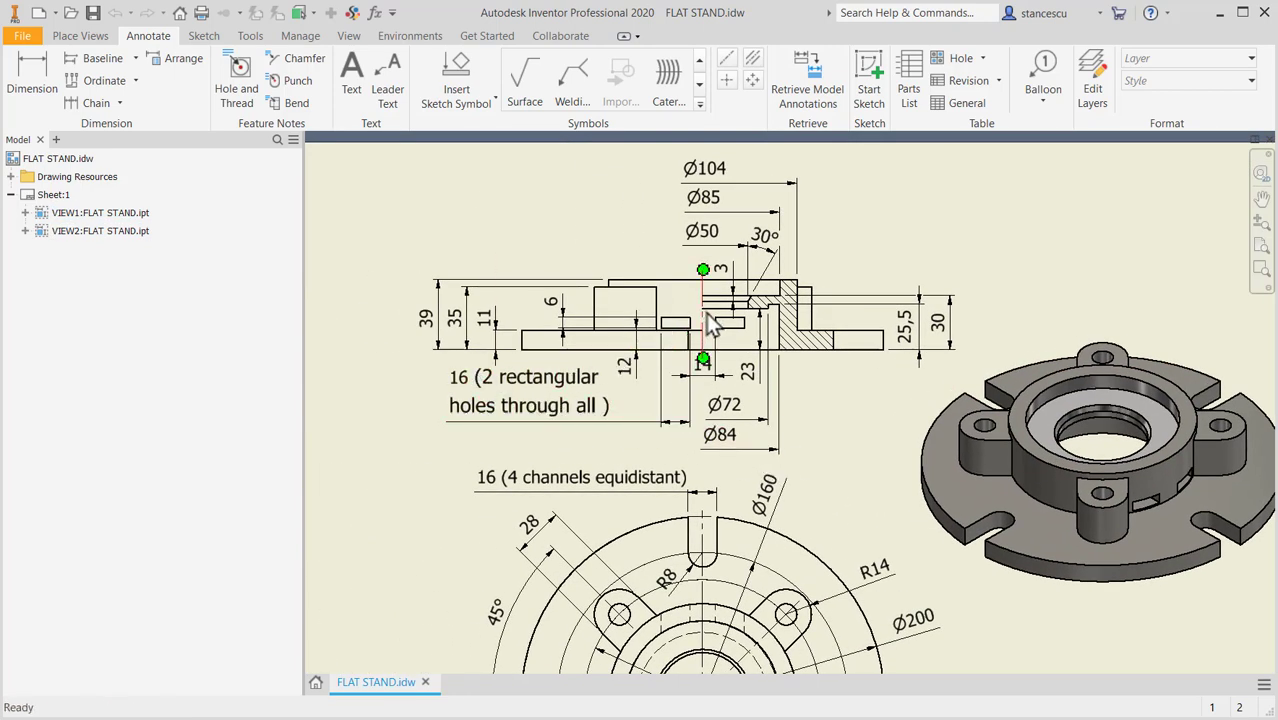
left_click(820, 490)
Step: Fit the whole FLAT STAND drawing sheet in view and recentre it
key("Home")
scroll(795, 255, "up", 5)
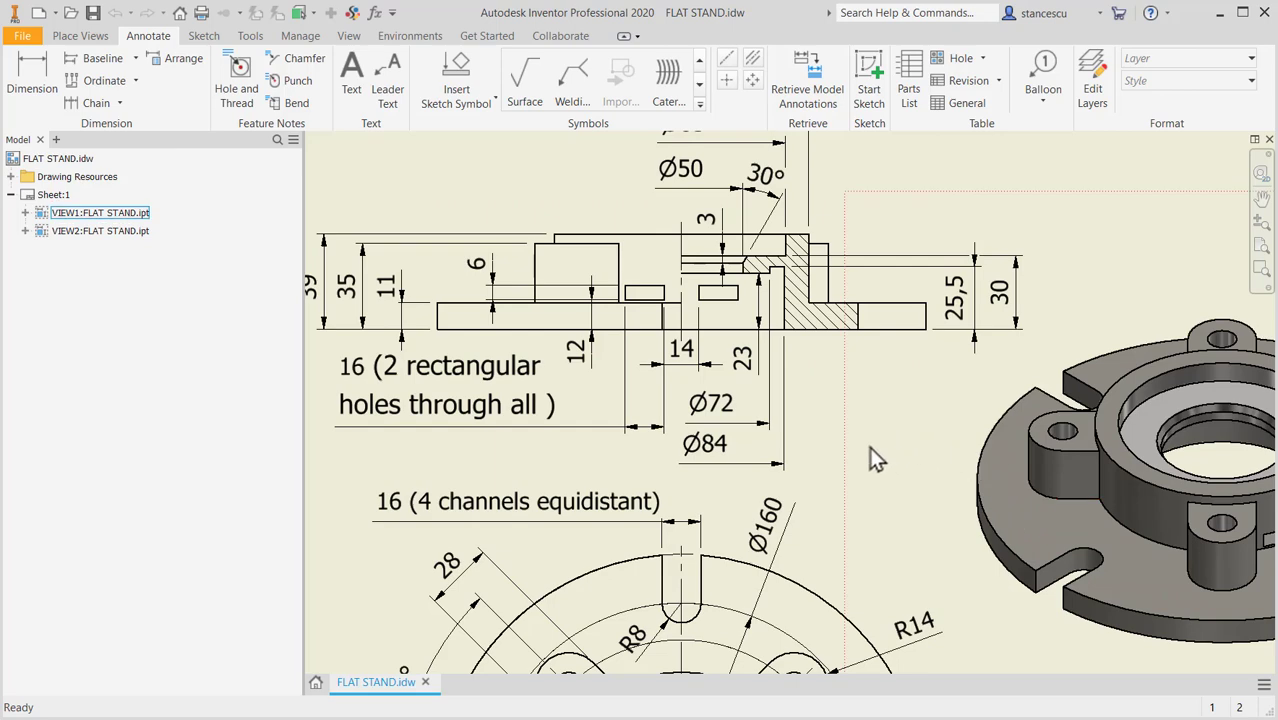
scroll(873, 452, "down", 3)
mouse_move(873, 457)
middle_mouse_down()
mouse_move(866, 410)
mouse_move(828, 400)
middle_mouse_up()
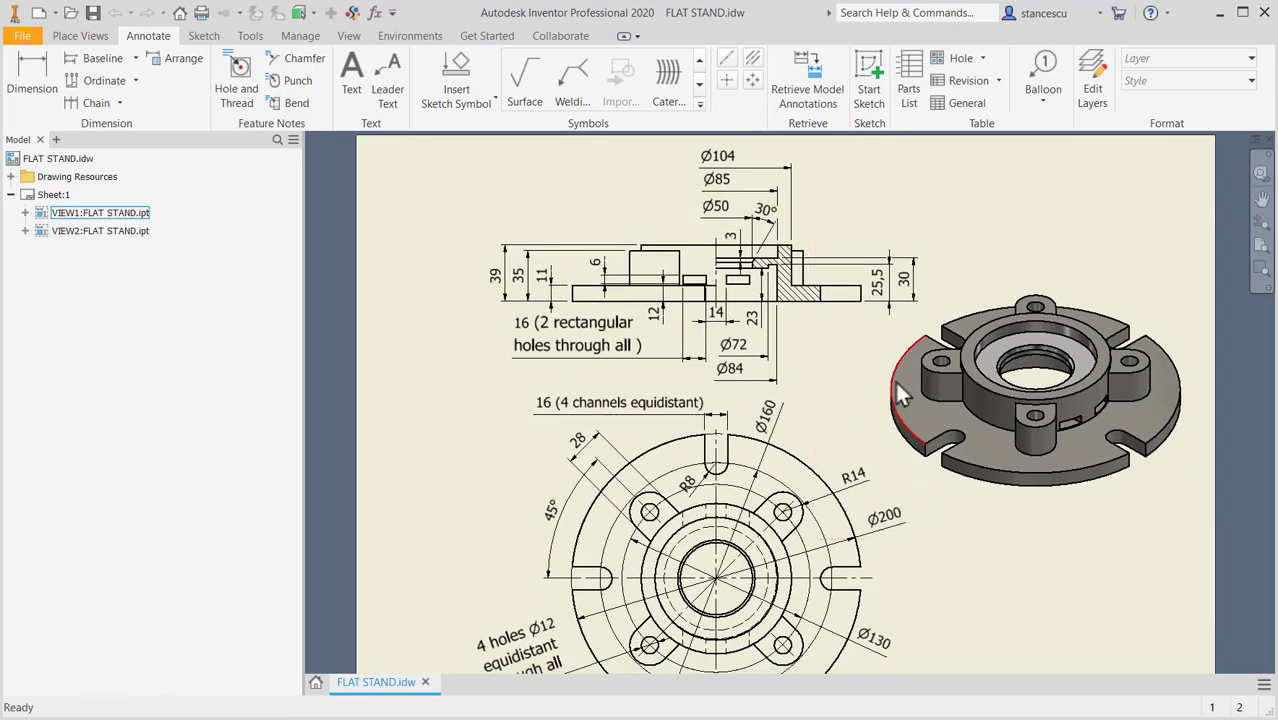
Step: Create a Standard (mm) part with an XY-plane sketch, then return to FLAT STAND.idw
left_click(38, 12)
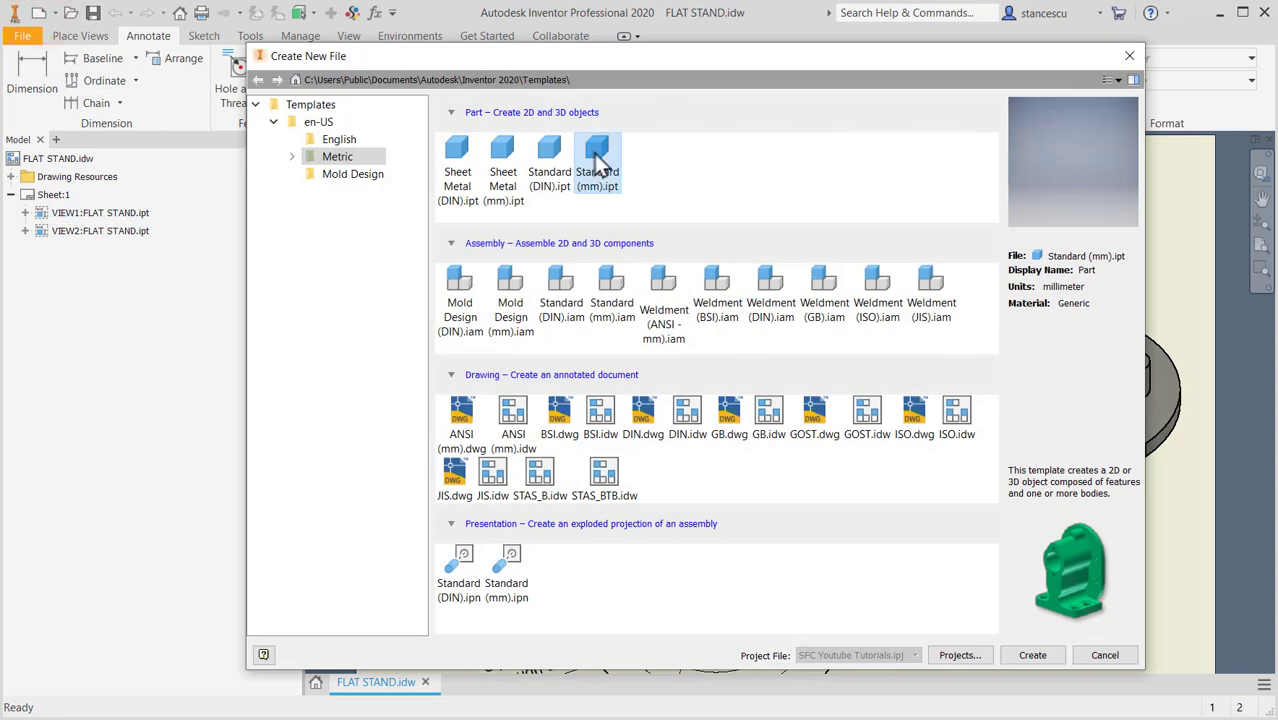
double_click(598, 180)
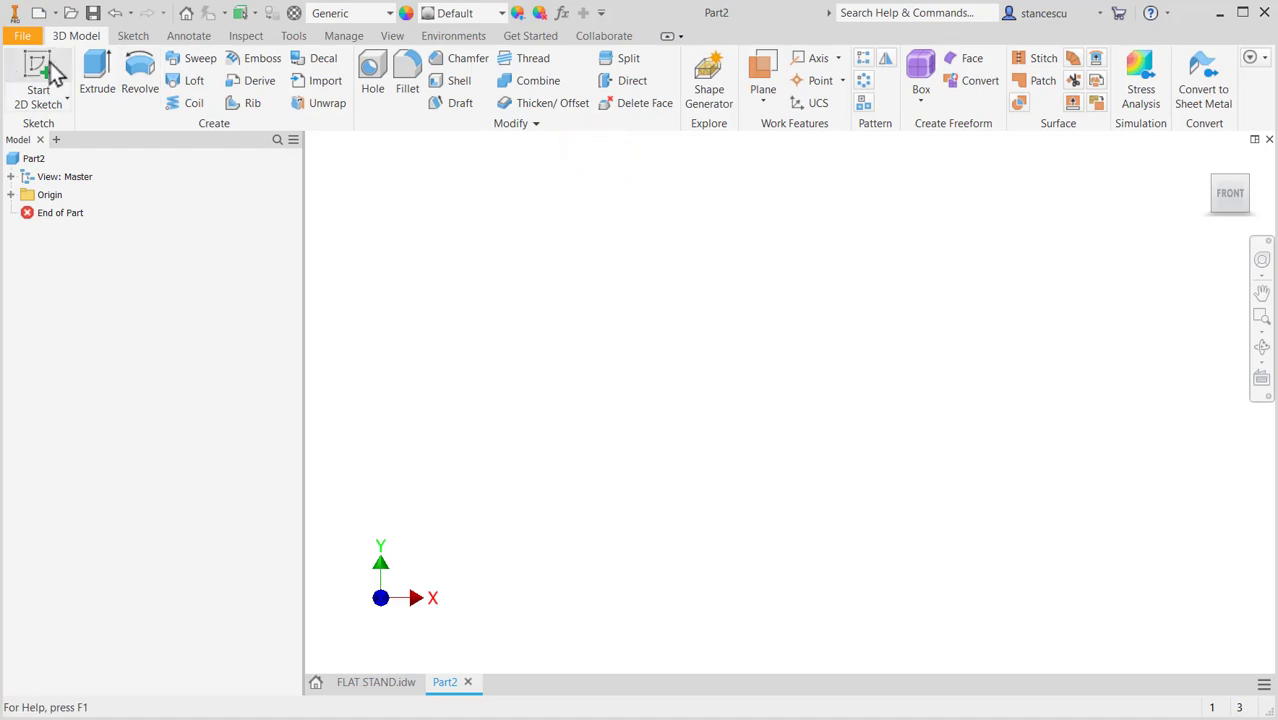
left_click(50, 68)
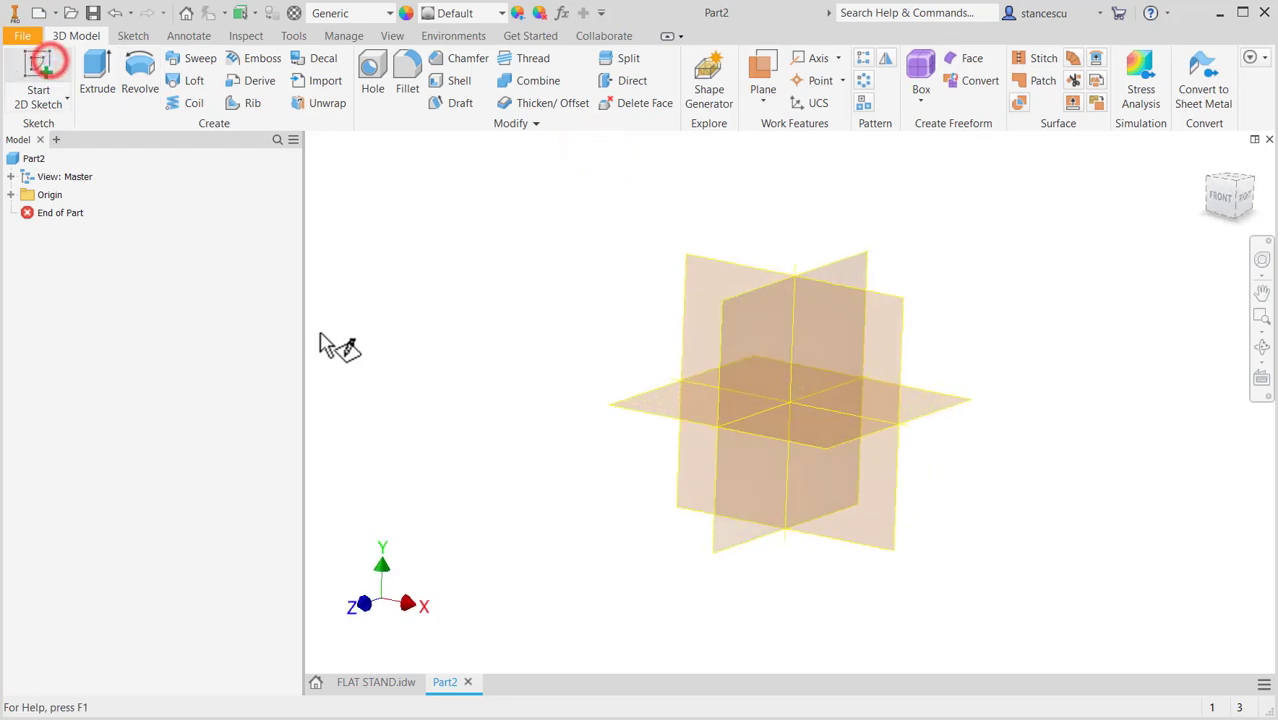
left_click(700, 265)
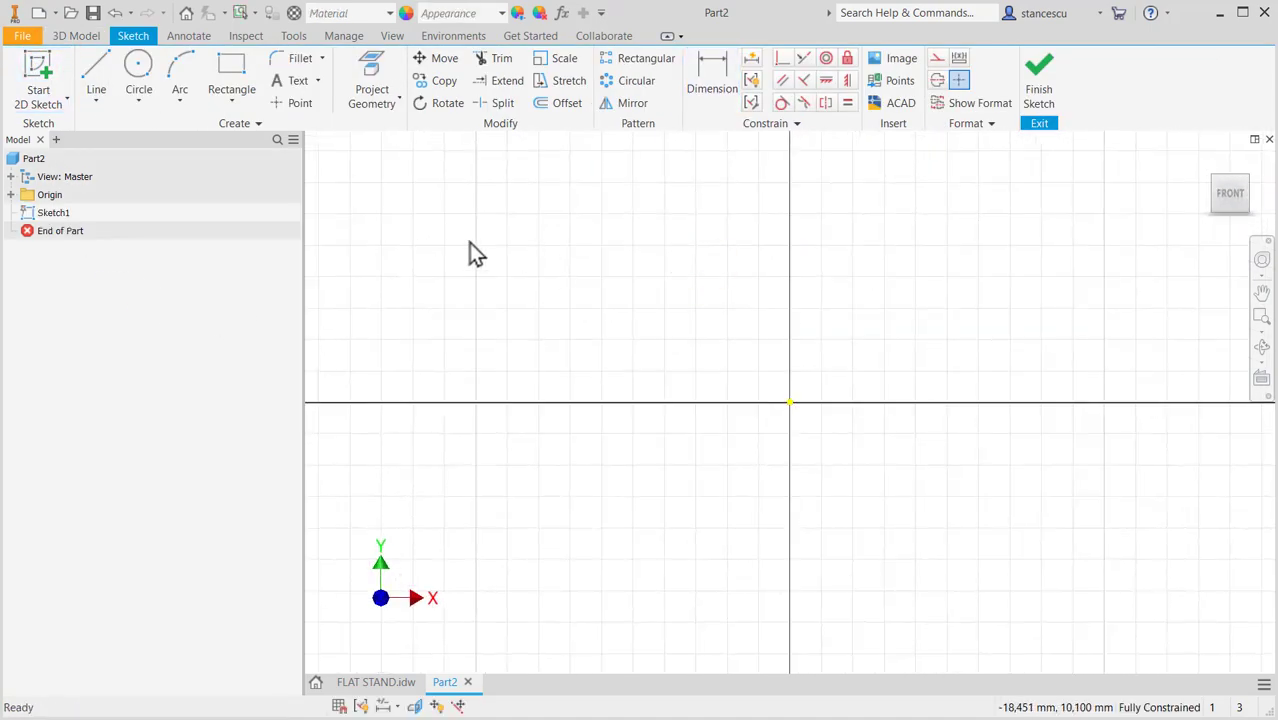
left_click(400, 684)
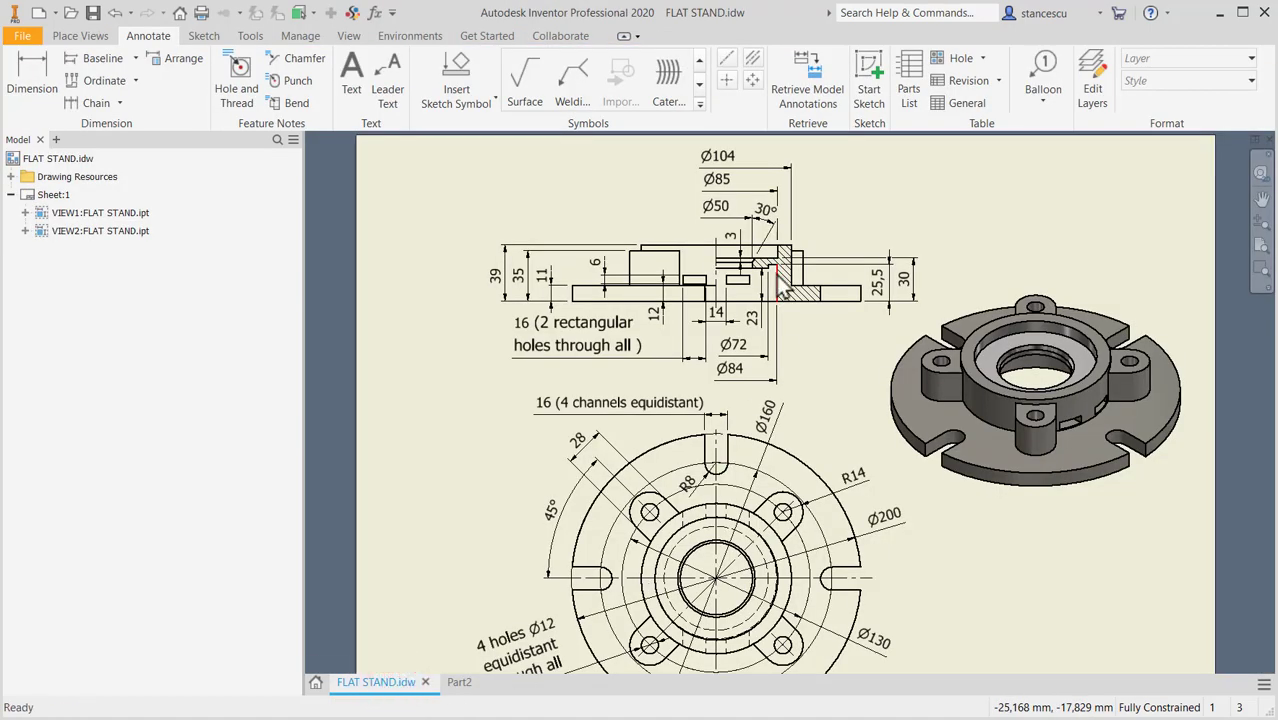
Step: Check the section's 39, 35, 11 and top diameter dimensions, then return to Part2
scroll(785, 290, "up", 5)
scroll(785, 290, "up", 3)
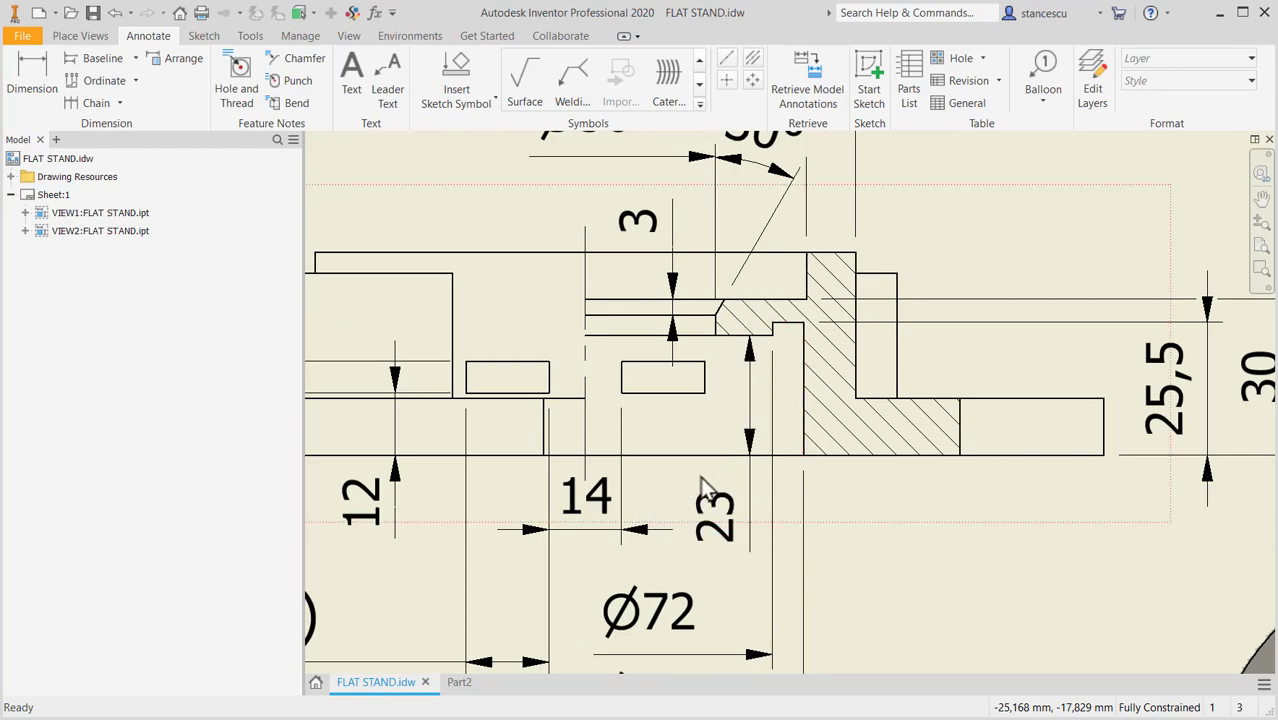
scroll(762, 474, "down", 3)
middle_click_drag(762, 474, 982, 474)
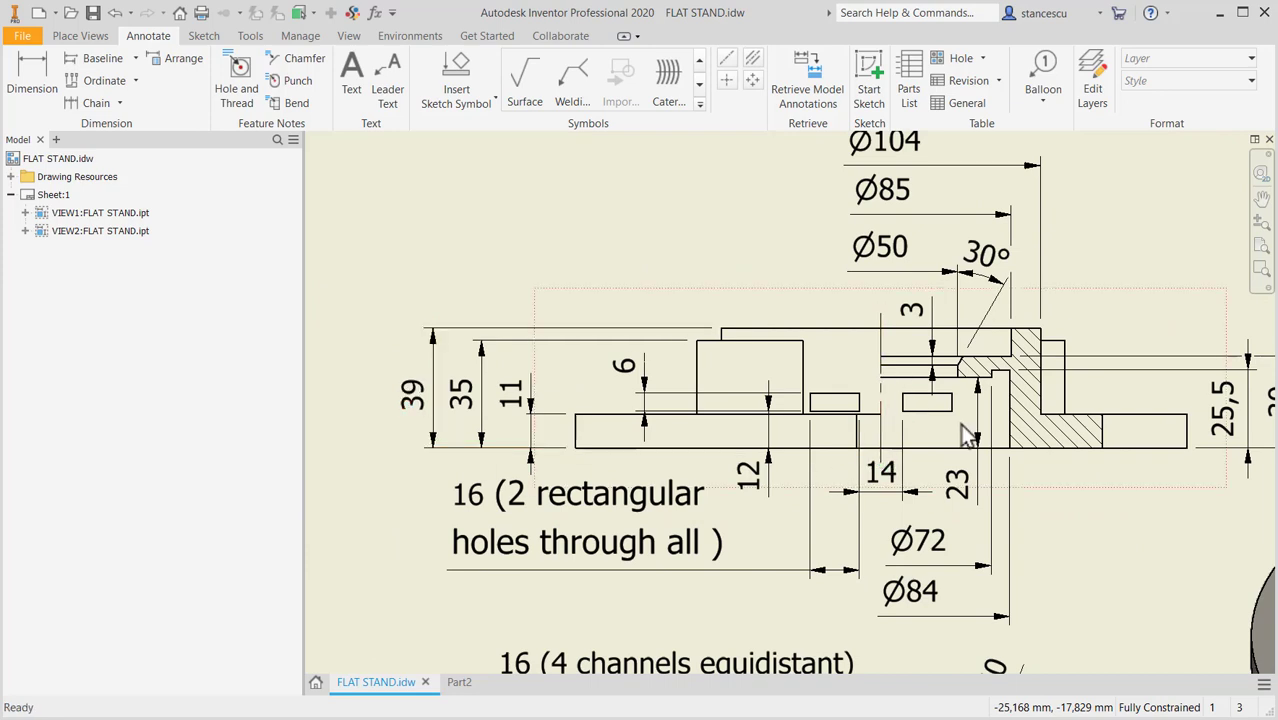
middle_click_drag(1064, 502, 921, 494)
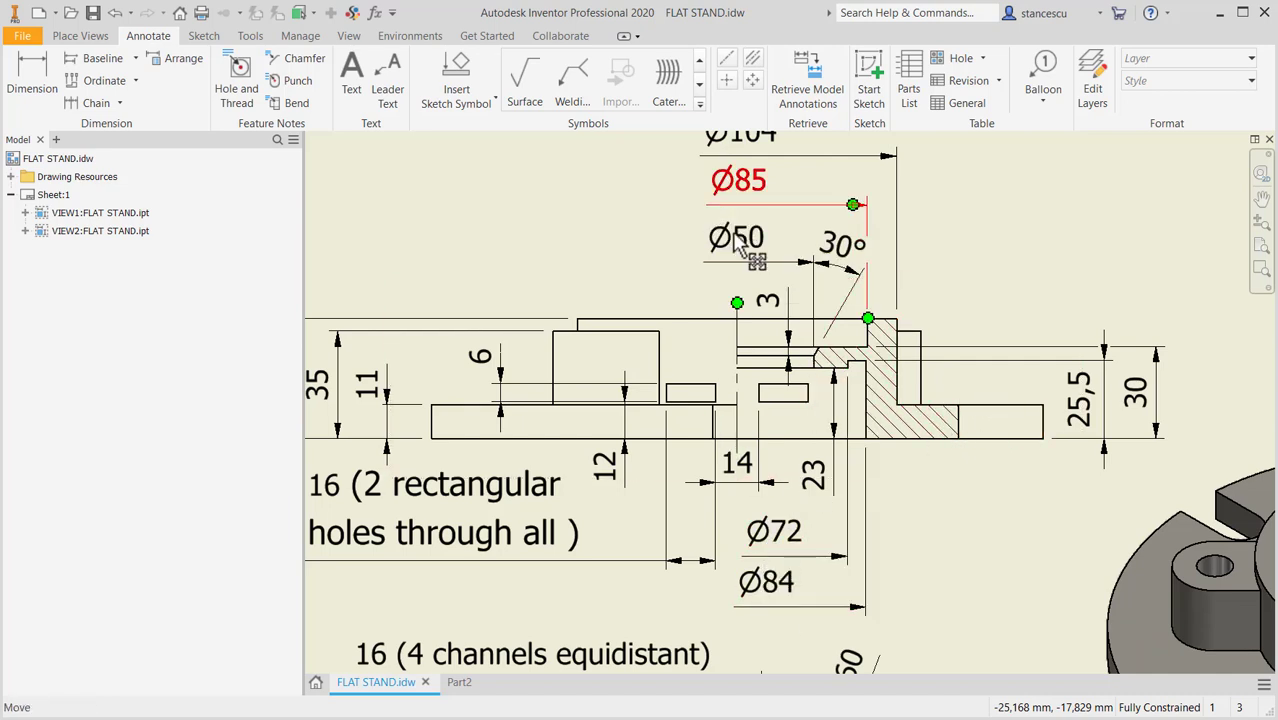
middle_click_drag(820, 325, 828, 390)
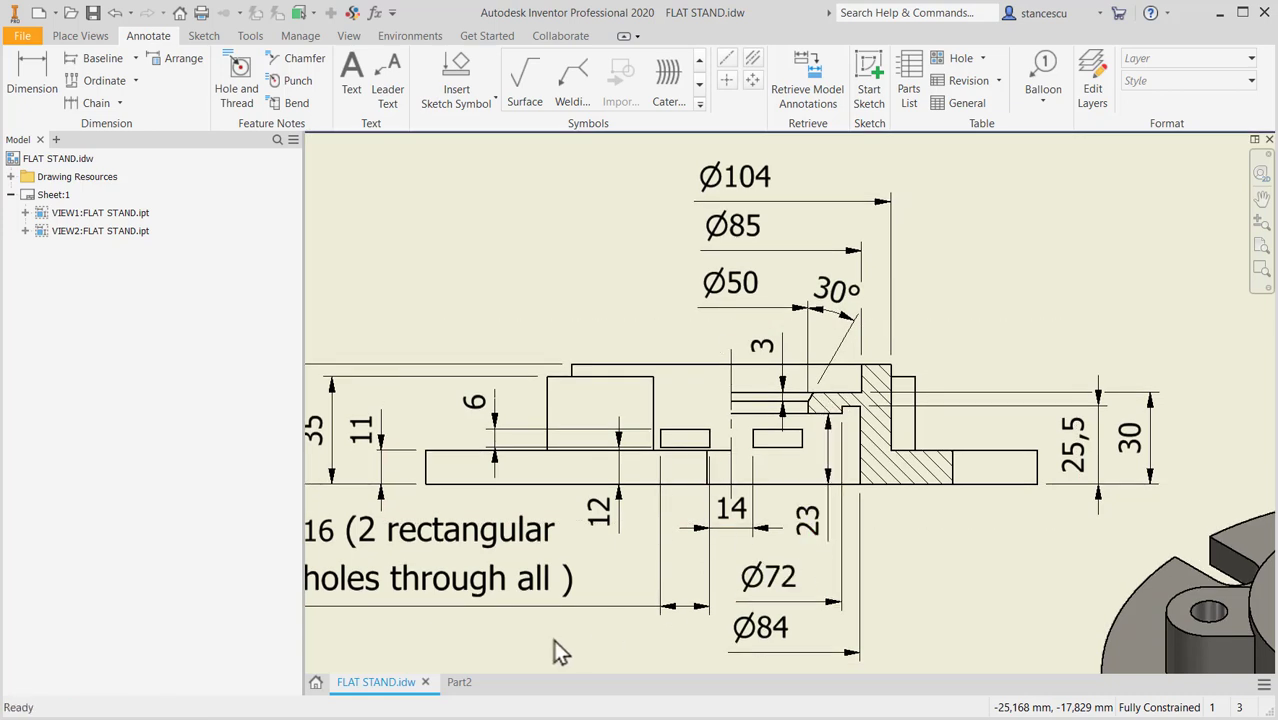
left_click(458, 684)
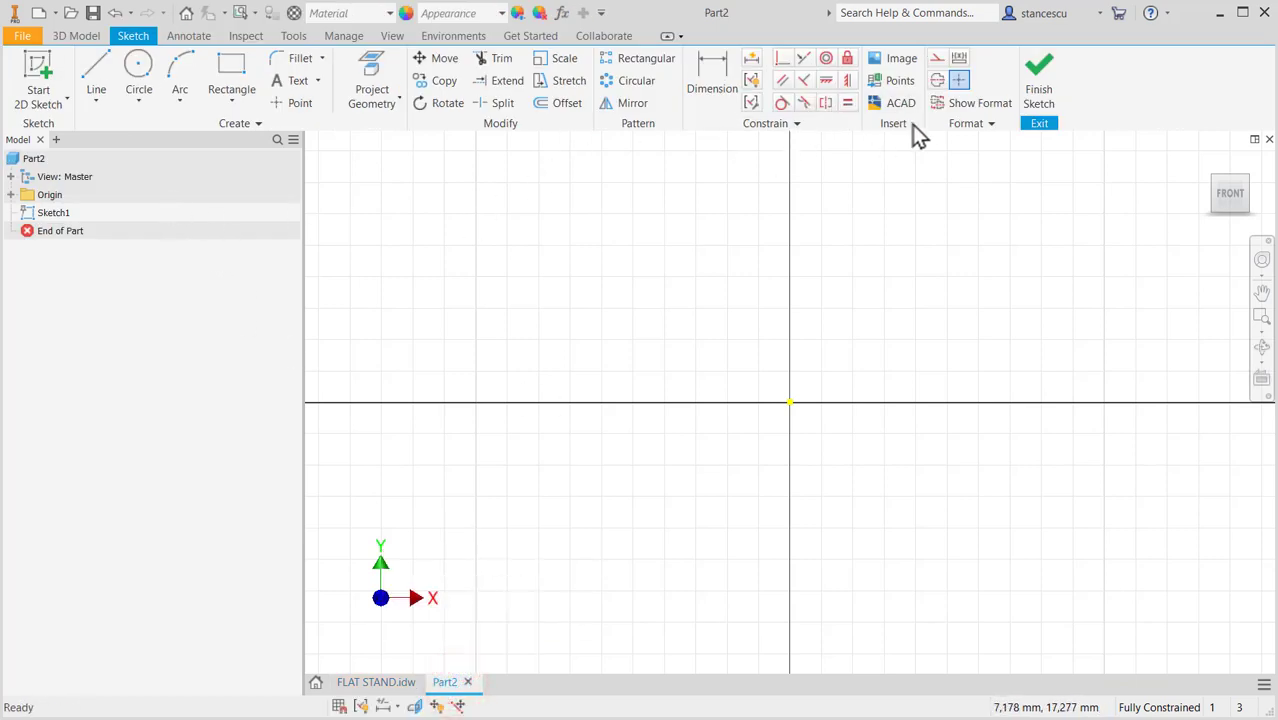
Step: Draw a 39 mm vertical centerline upward from the sketch origin
left_click(937, 80)
left_click(93, 88)
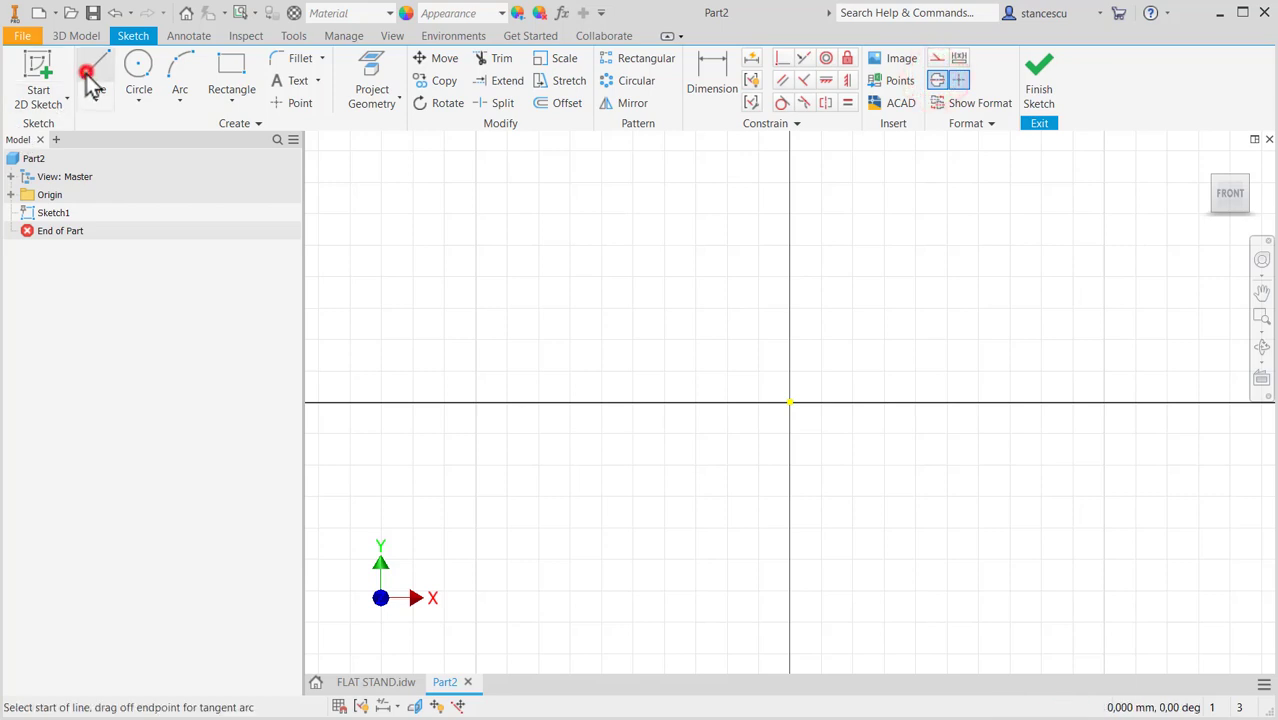
left_click(790, 402)
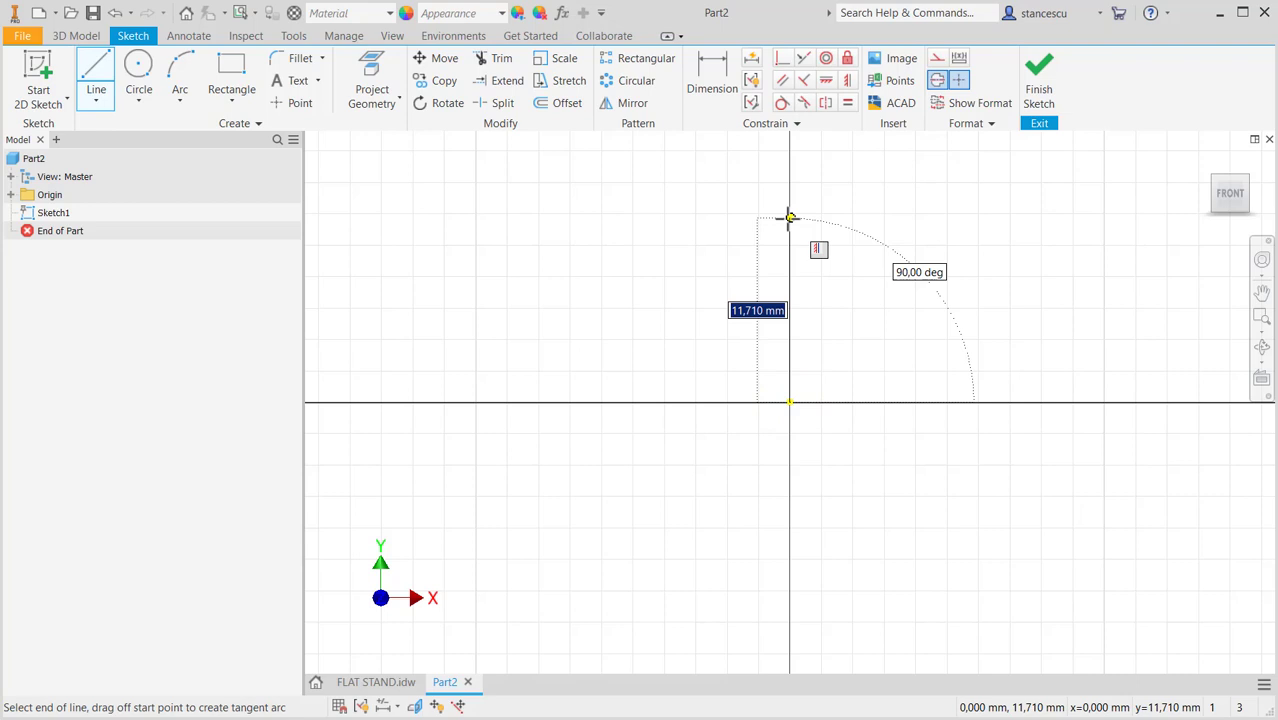
type("39")
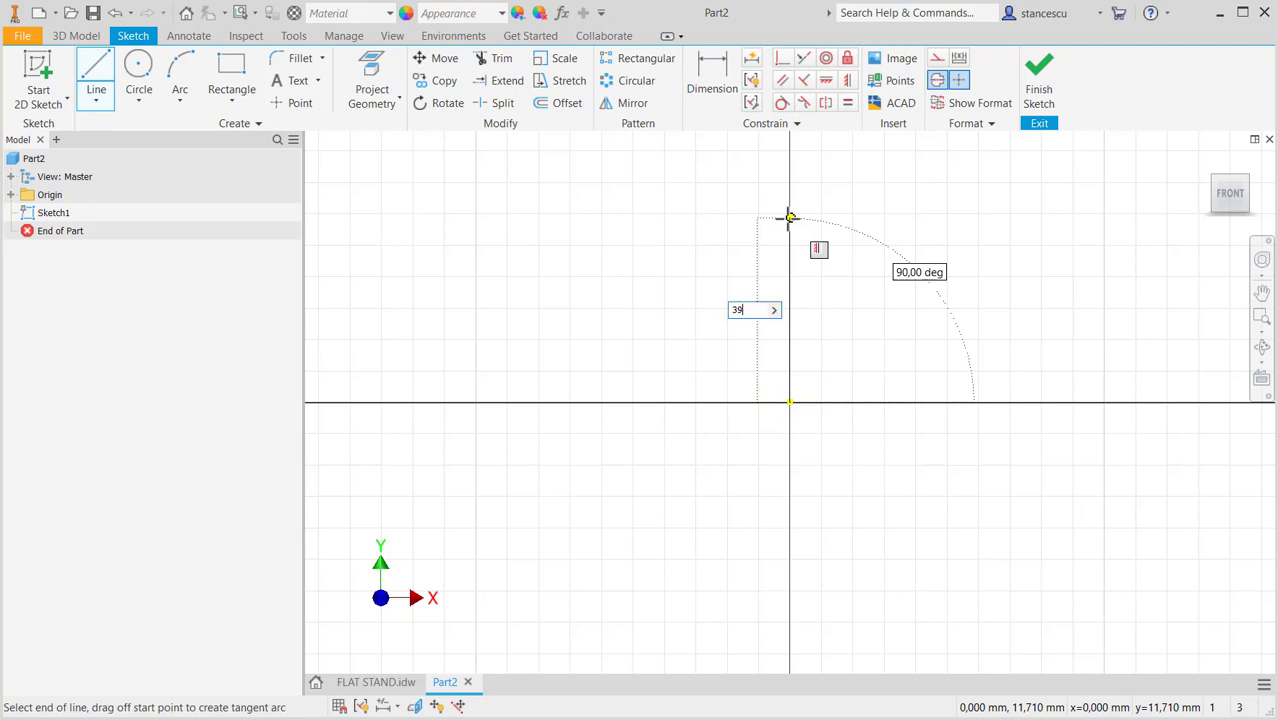
key("Return")
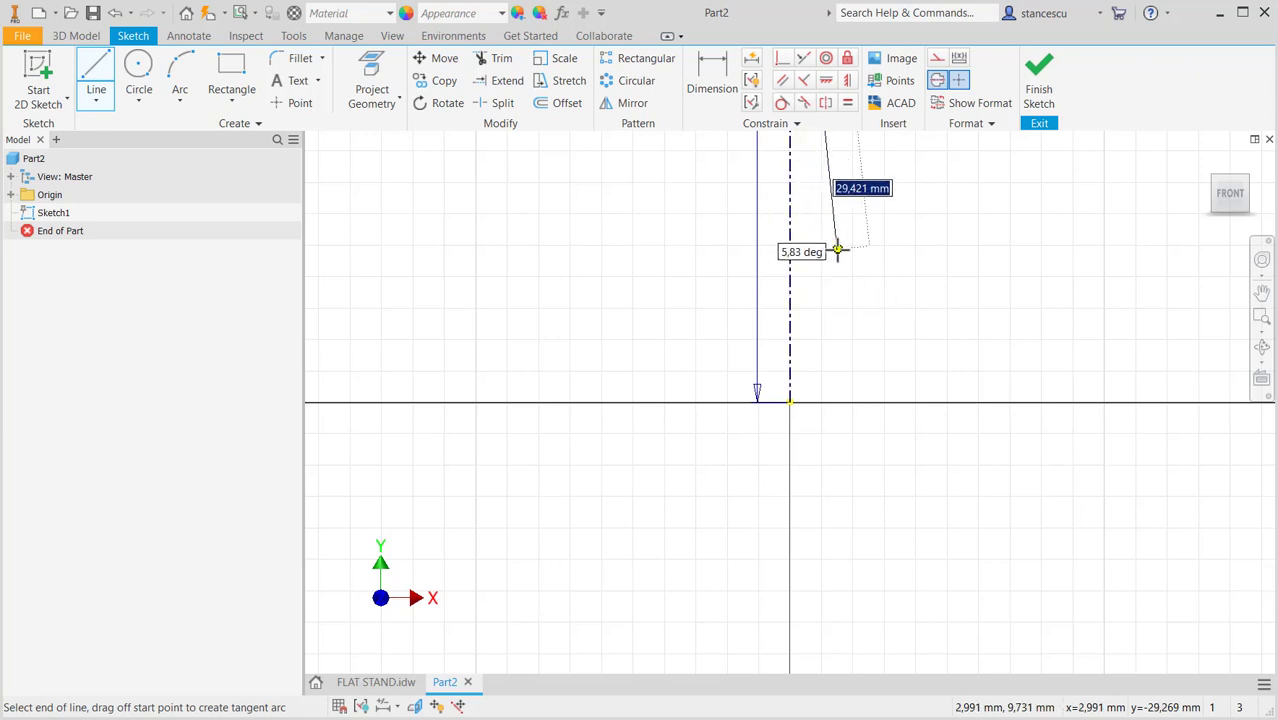
key("Escape")
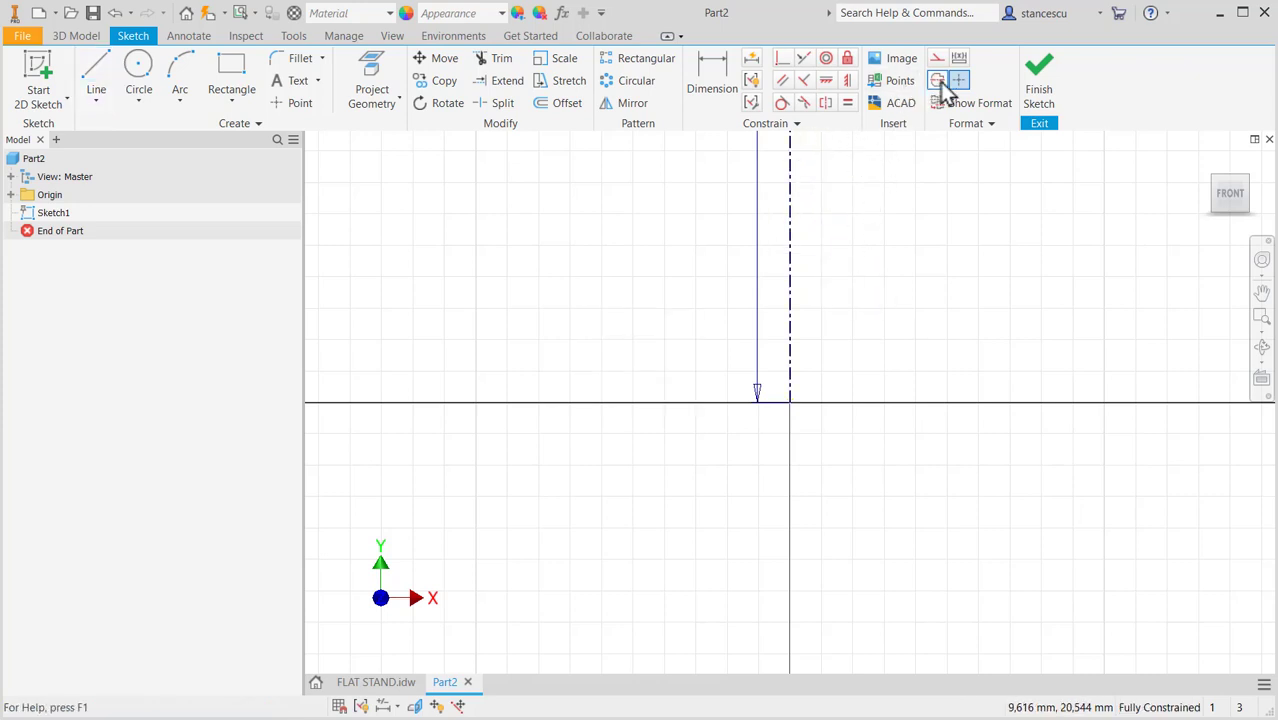
left_click(940, 80)
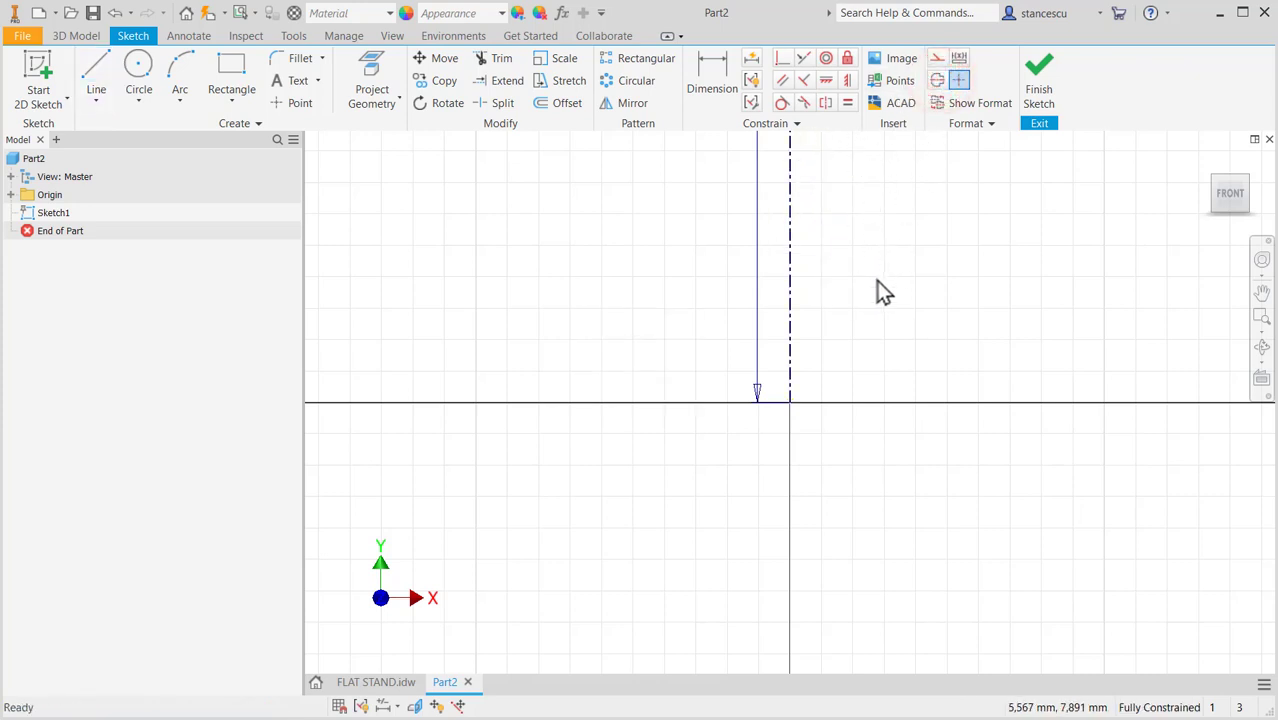
Step: Fit the view and move the 39 dimension to the left of the centerline
key("Home")
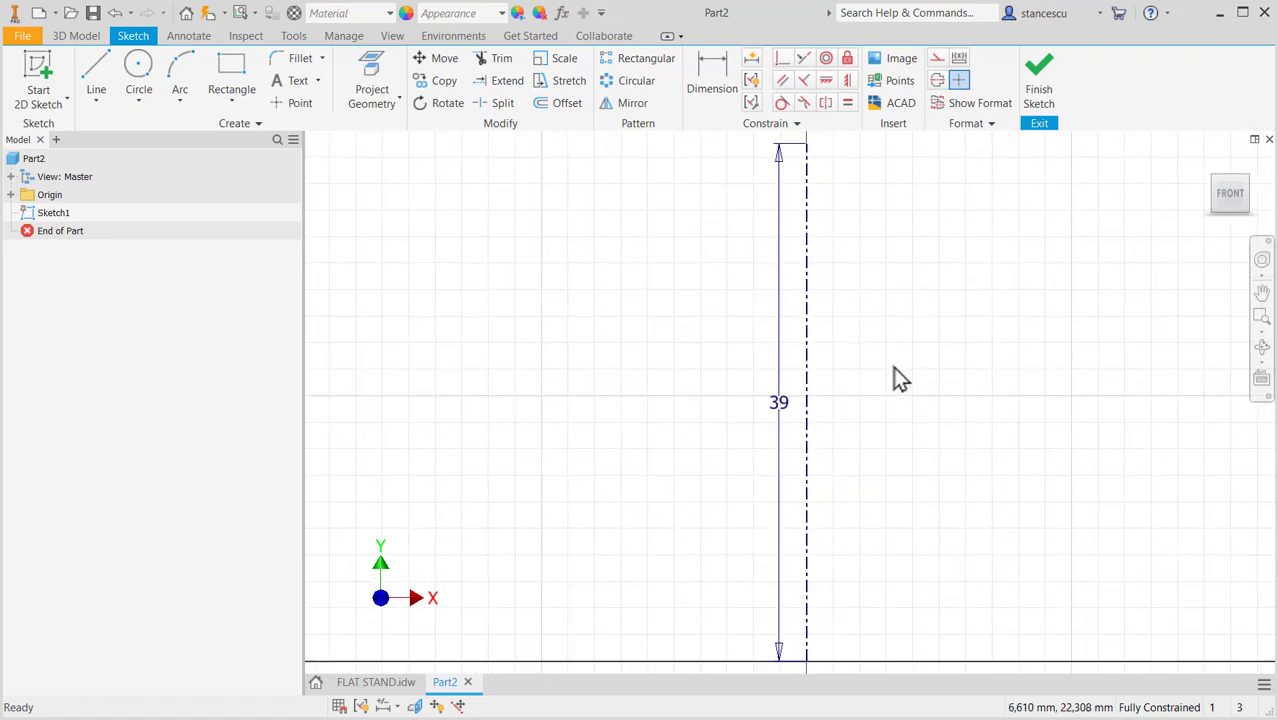
scroll(893, 366, "down", 3)
middle_click_drag(933, 372, 658, 394)
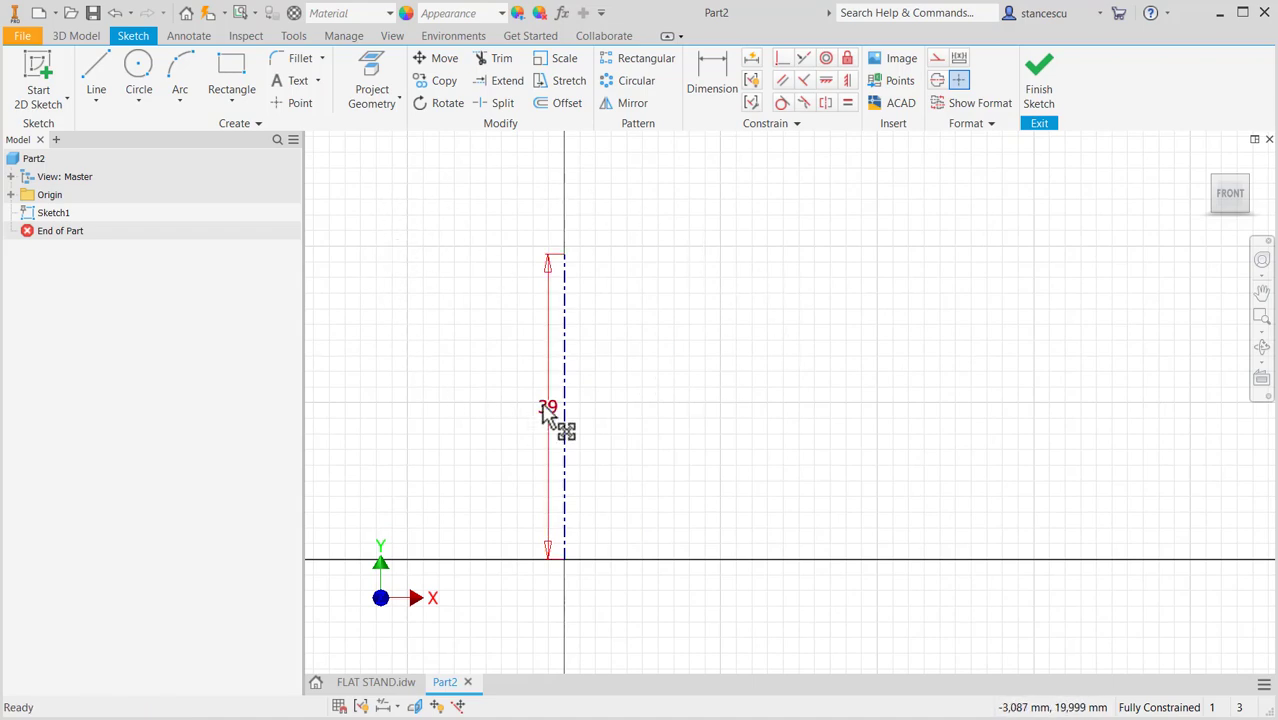
left_click_drag(547, 404, 519, 401)
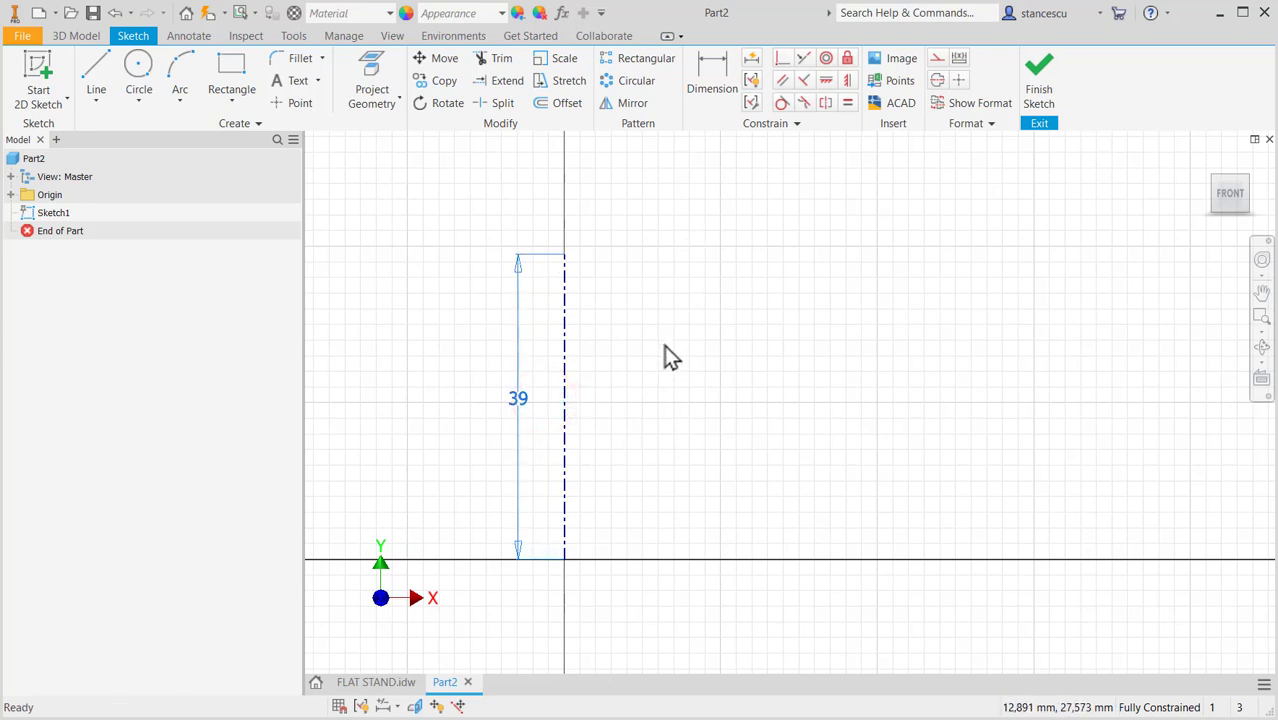
Step: Draw the profile's lower step edges, chamfered diagonal and step top from the horizontal axis
left_click(98, 71)
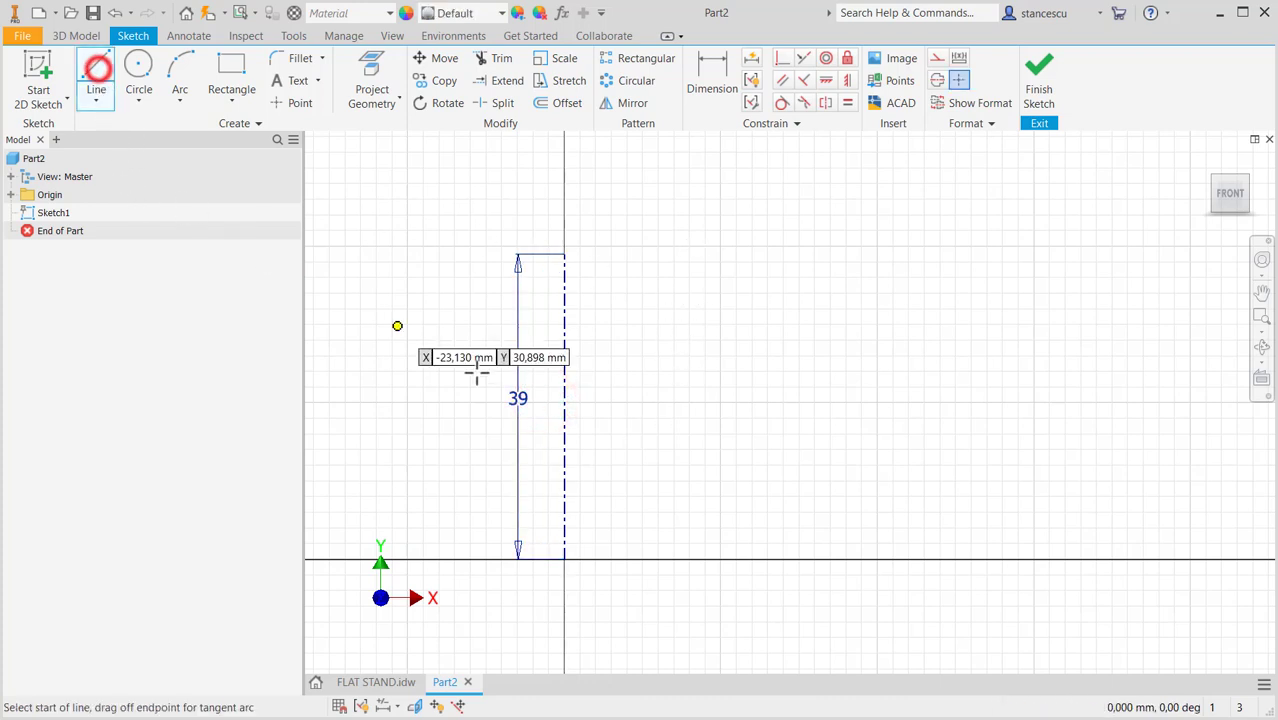
left_click(743, 561)
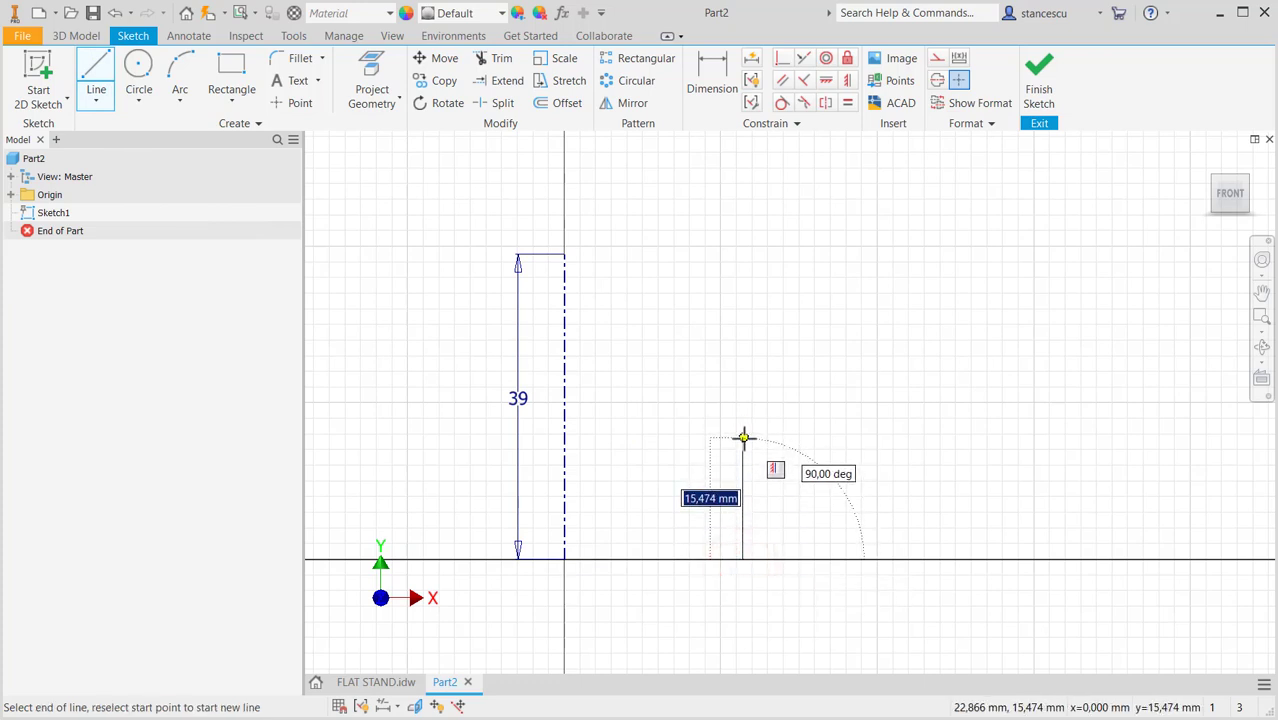
left_click(743, 437)
left_click(721, 440)
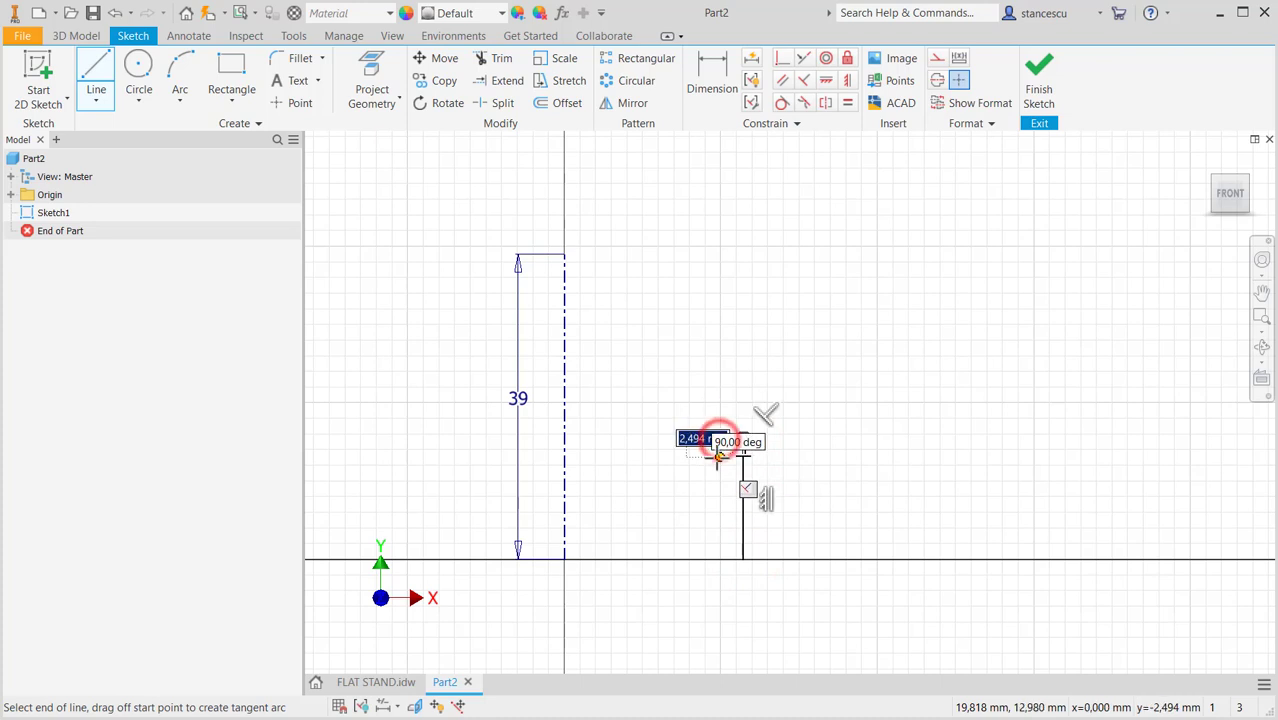
scroll(718, 453, "up", 3)
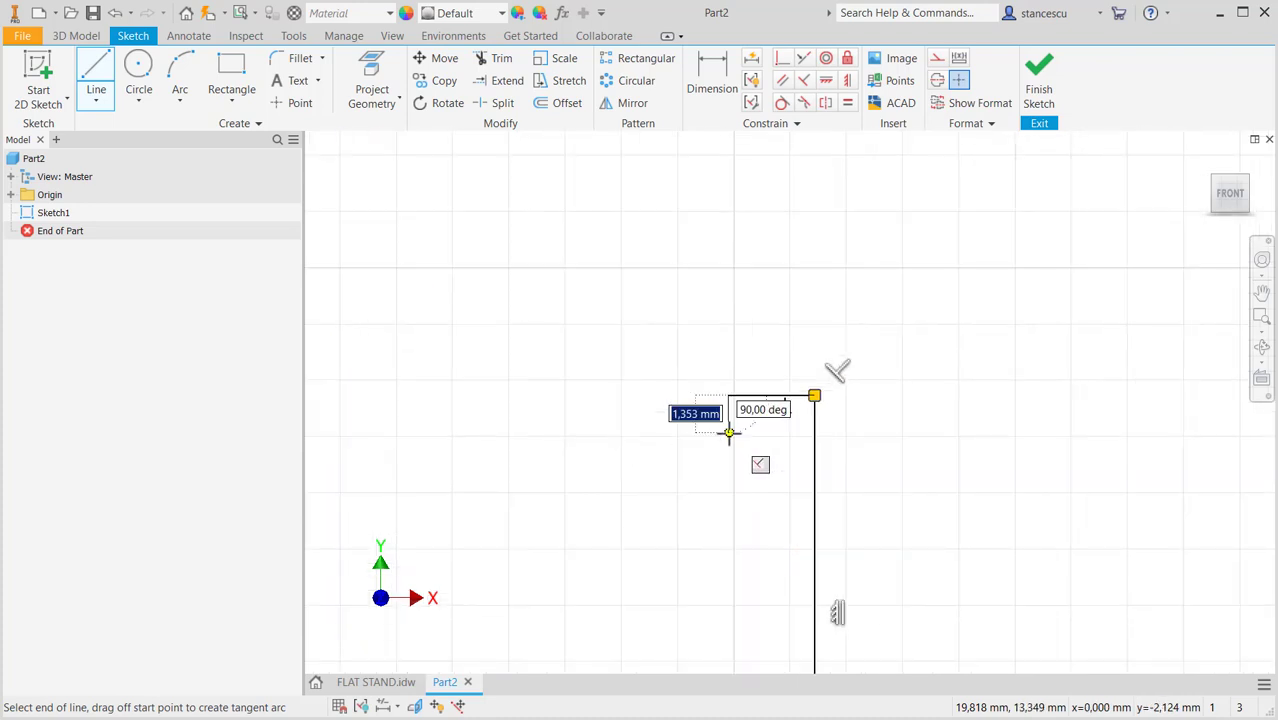
left_click(728, 435)
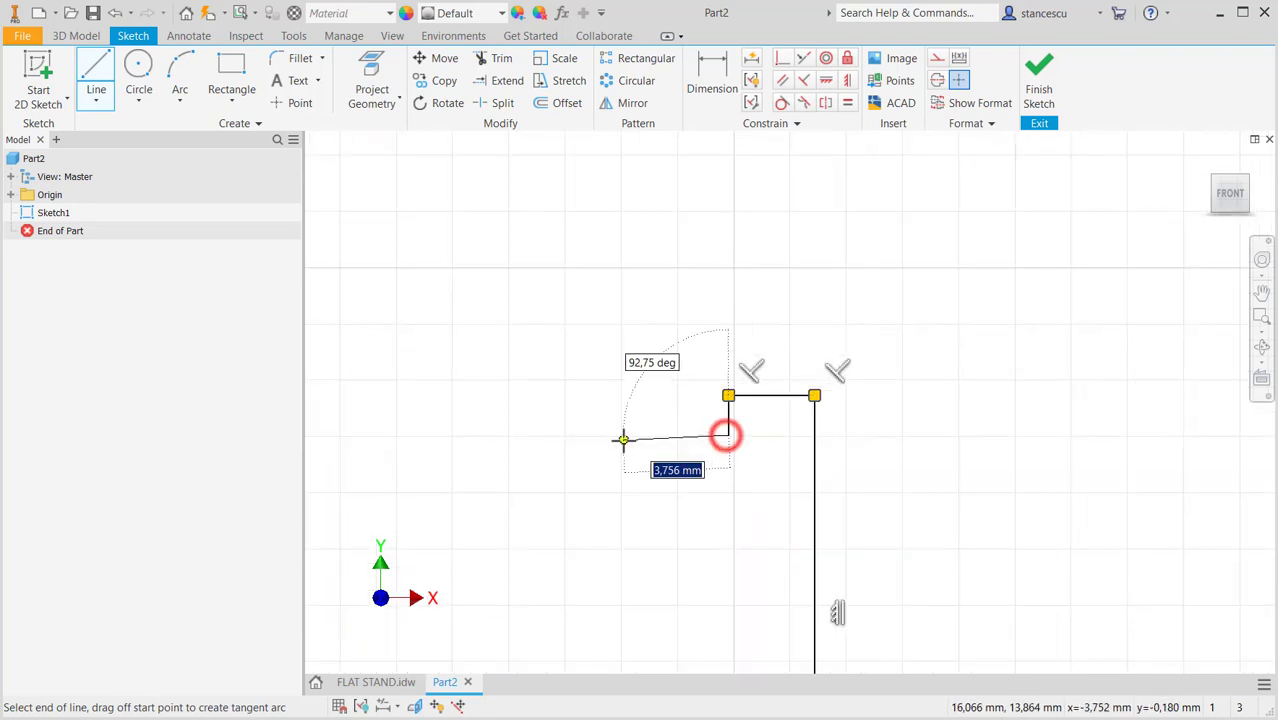
left_click(575, 435)
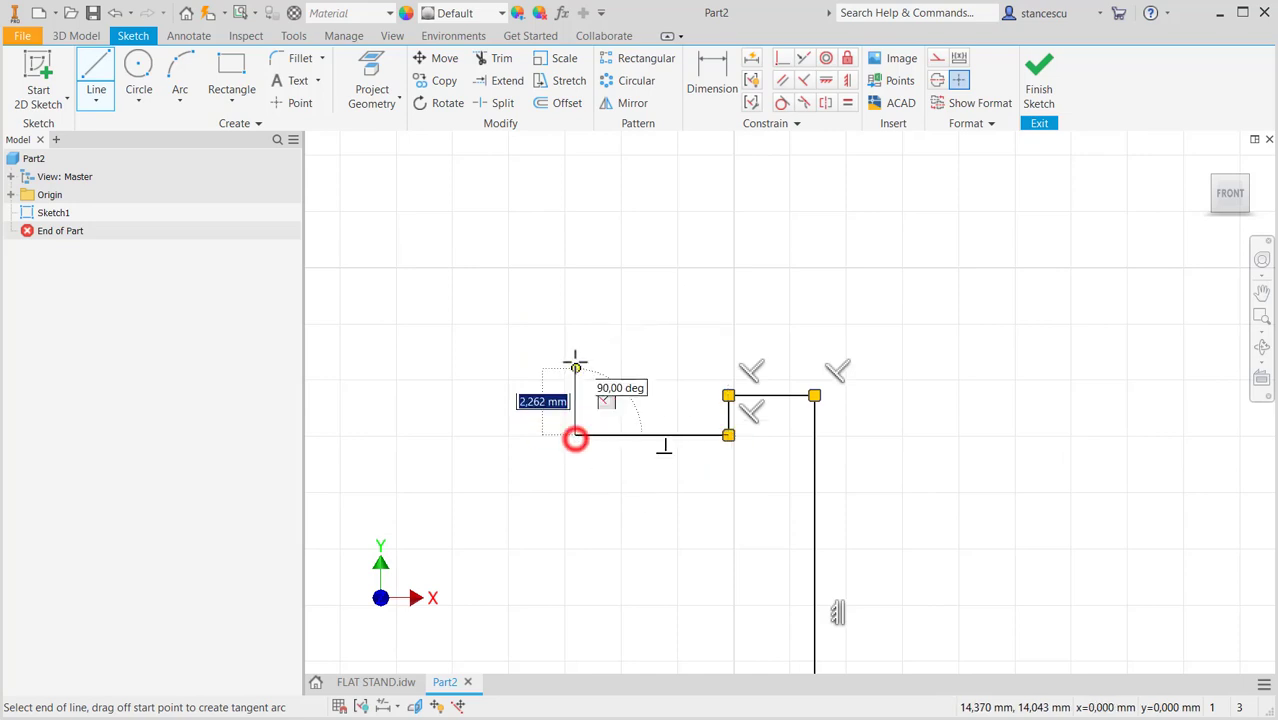
left_click(575, 353)
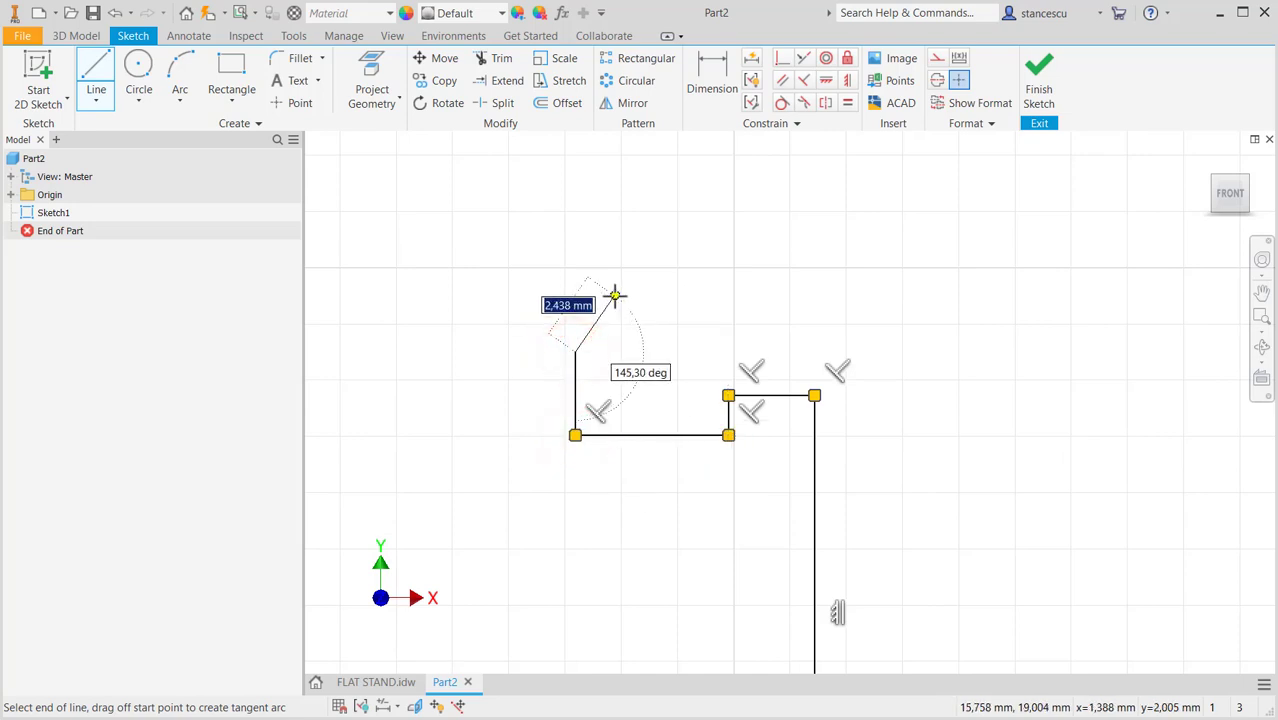
left_click(614, 295)
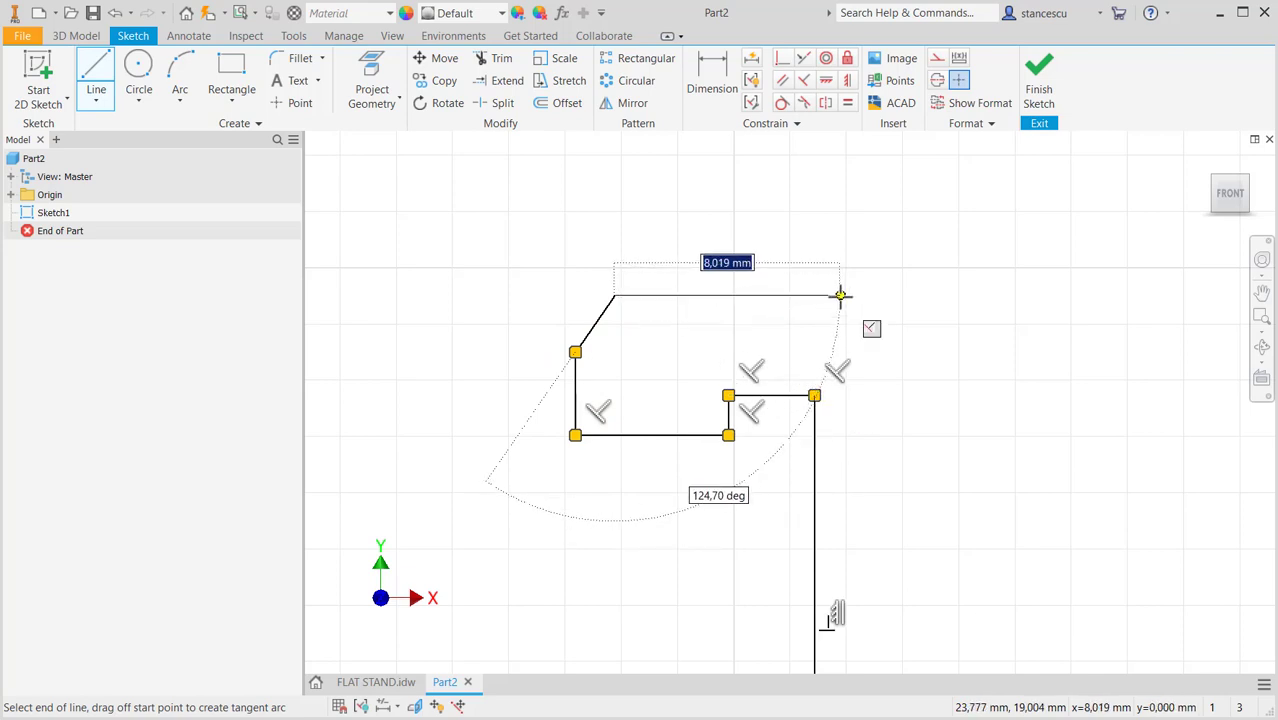
left_click(840, 295)
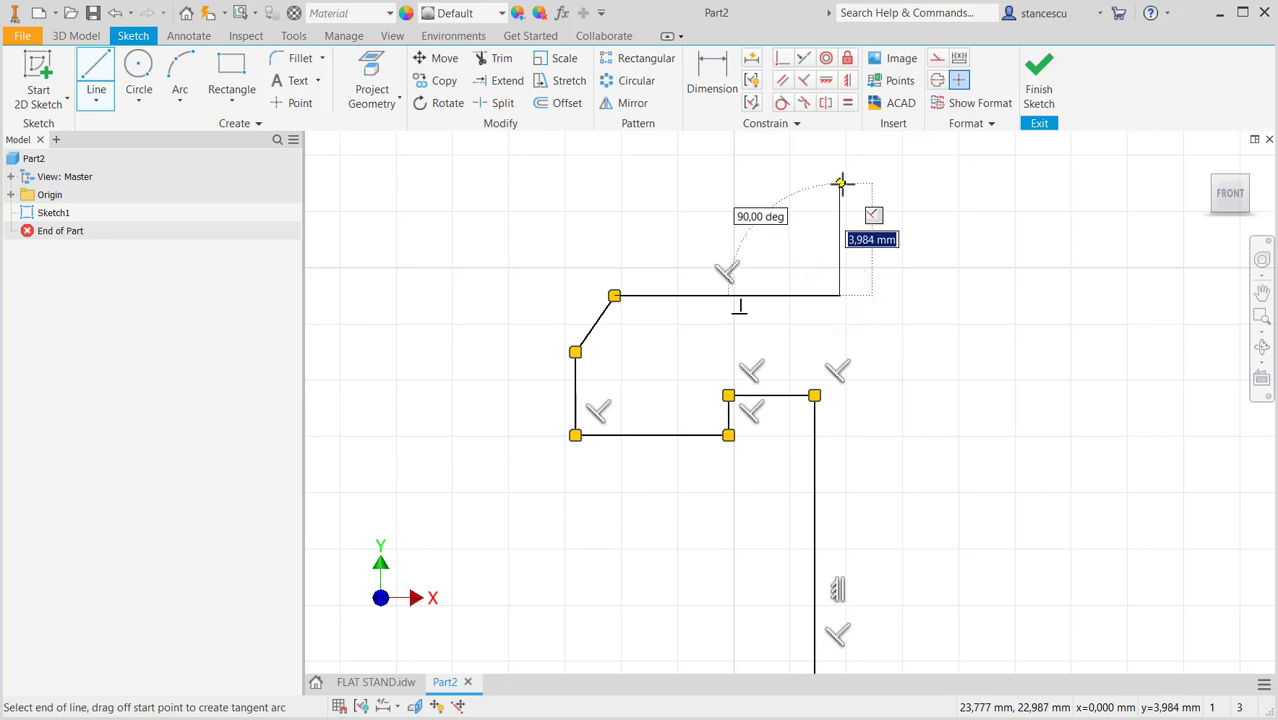
Step: Continue the outline up the tall edge, across the top and along the flange, then close the loop
scroll(840, 183, "down", 2)
scroll(846, 220, "down", 3)
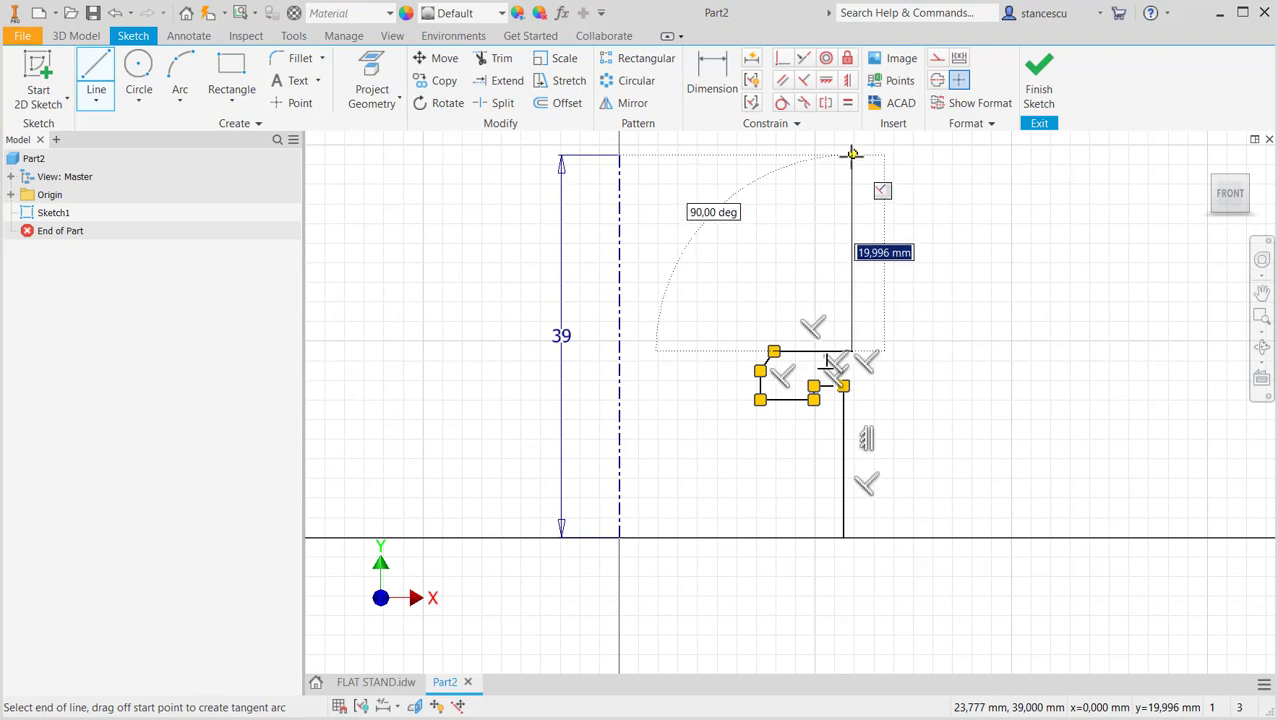
left_click(852, 153)
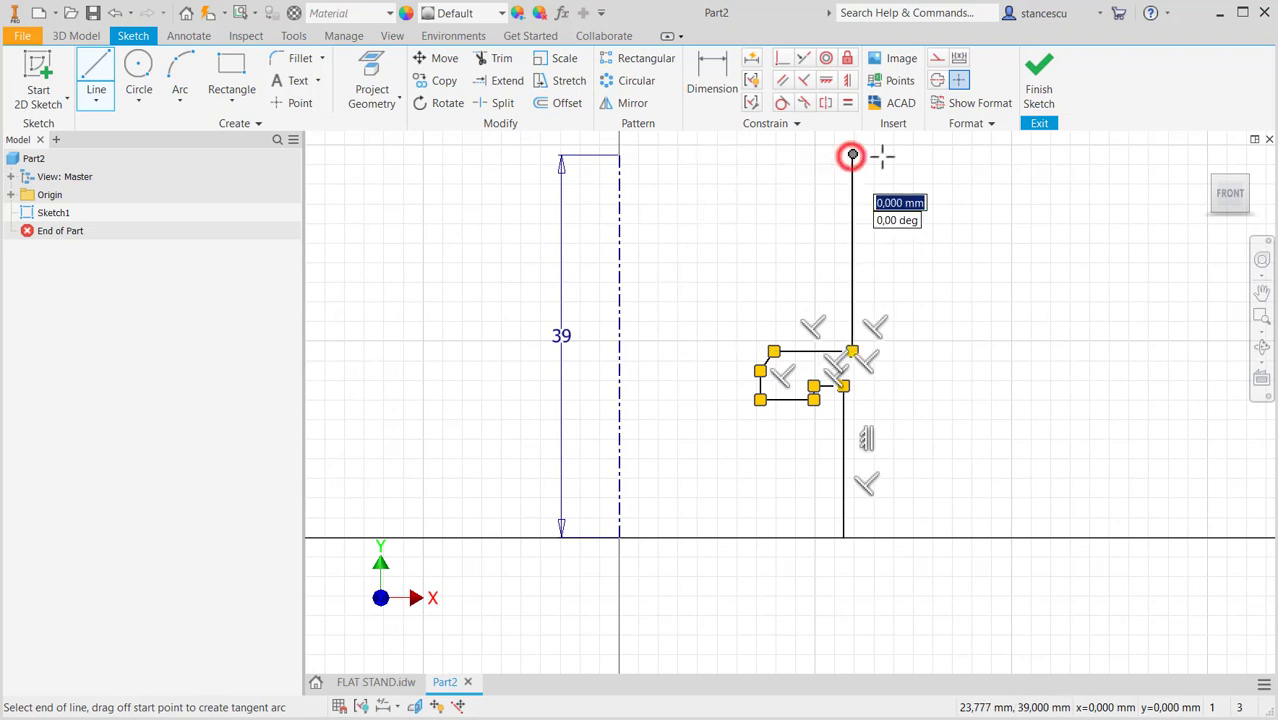
left_click(939, 154)
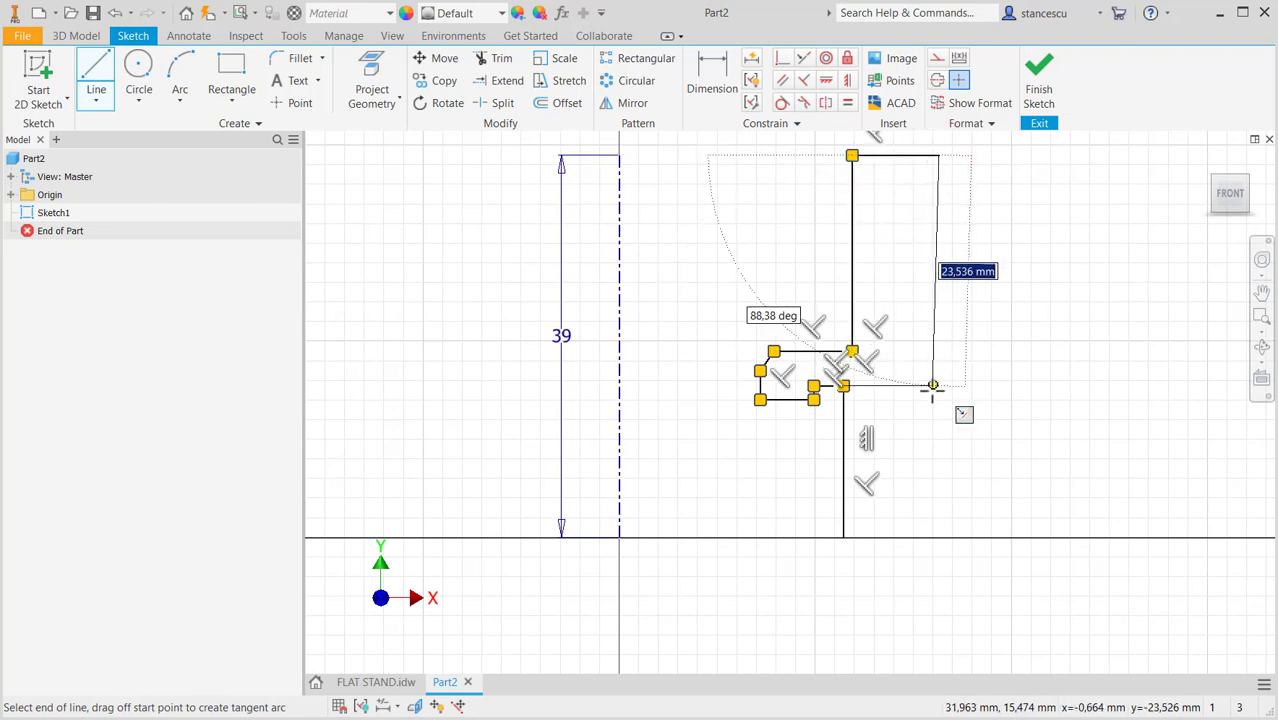
left_click(938, 437)
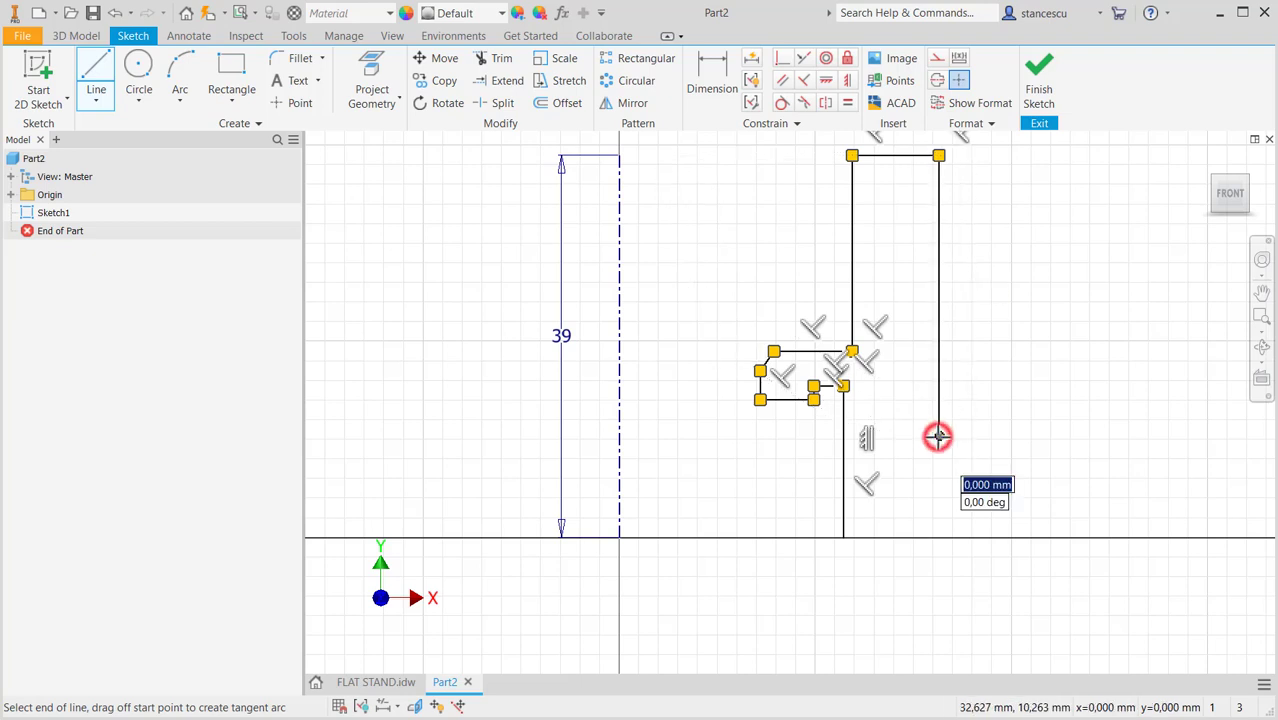
middle_click_drag(938, 437, 714, 437)
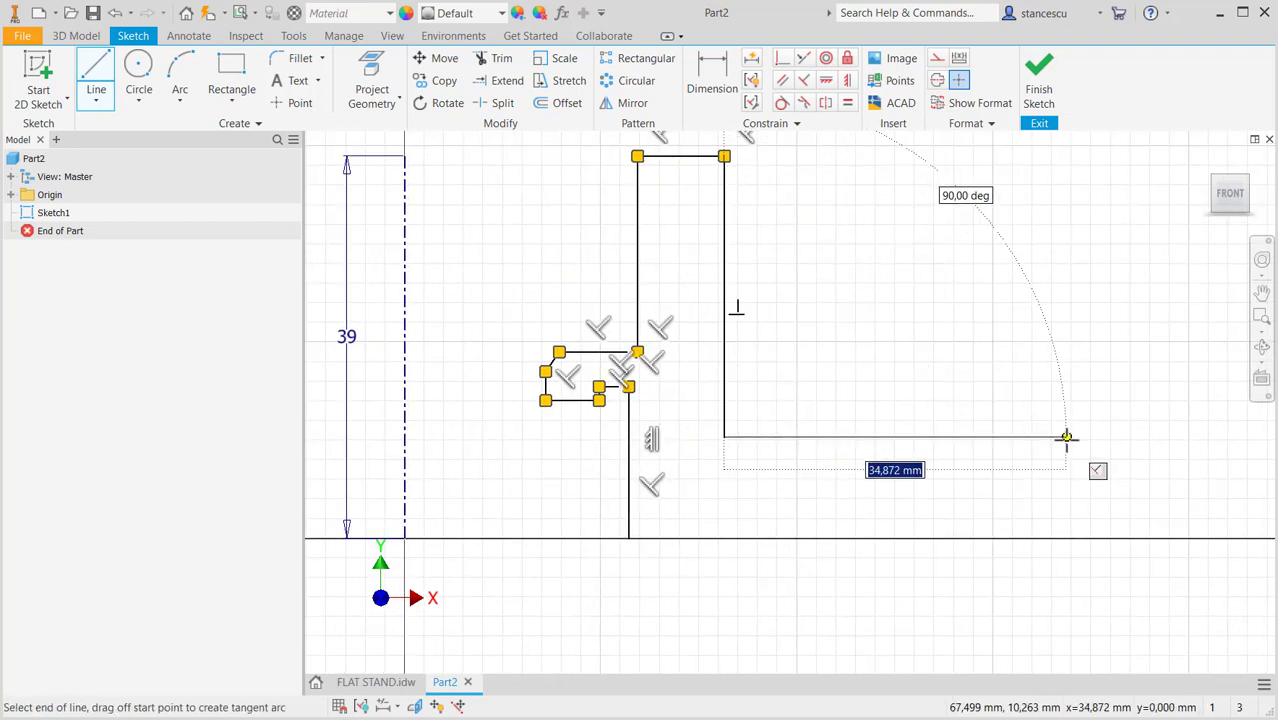
left_click(1066, 437)
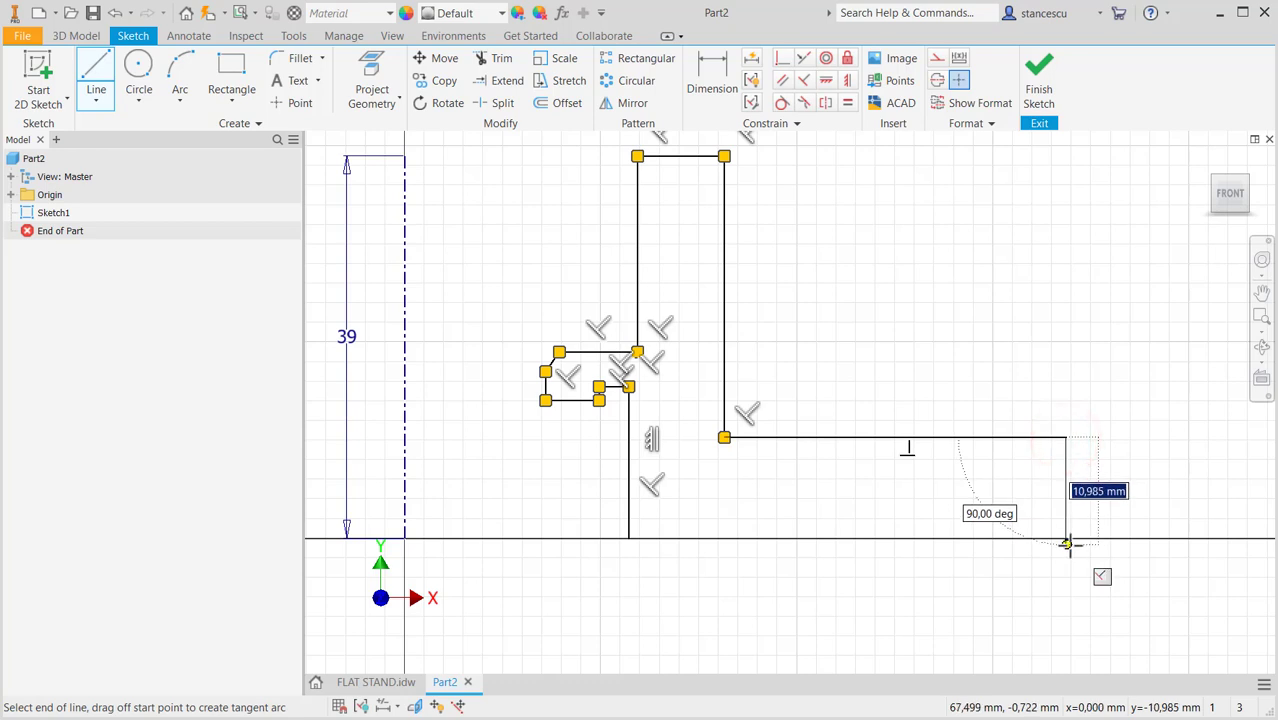
left_click(1066, 538)
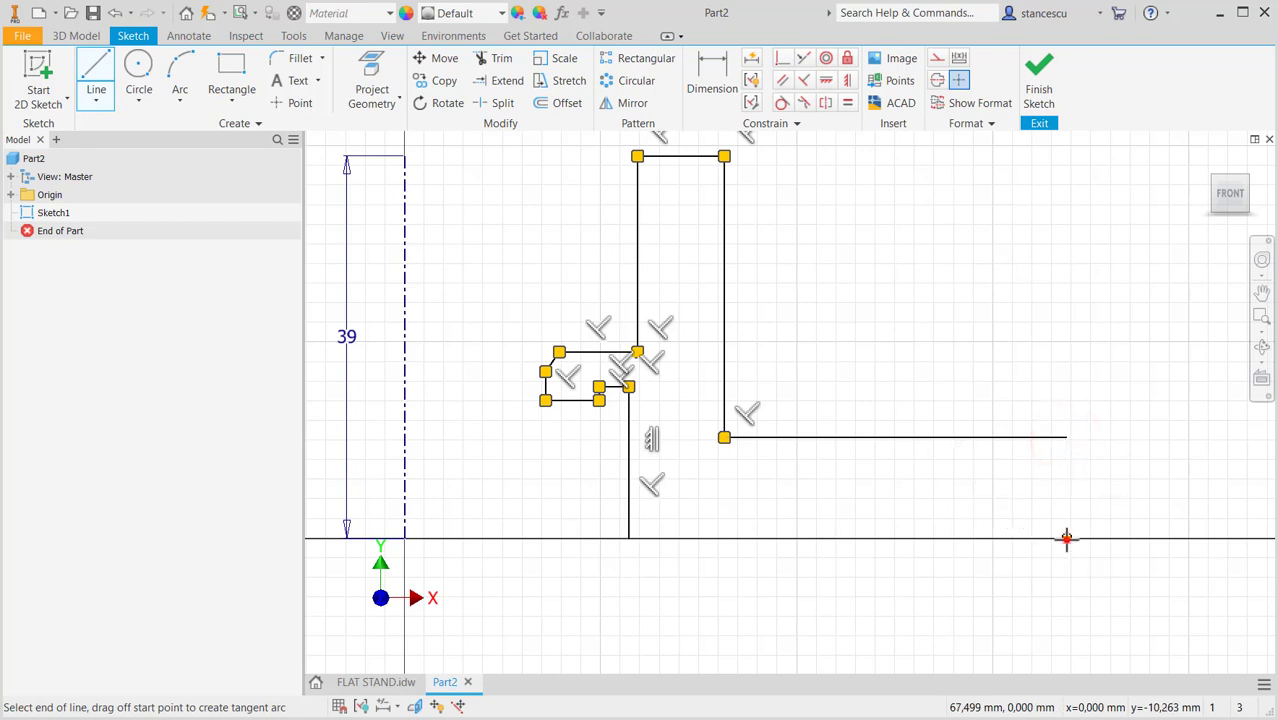
right_click(990, 575)
key("Escape")
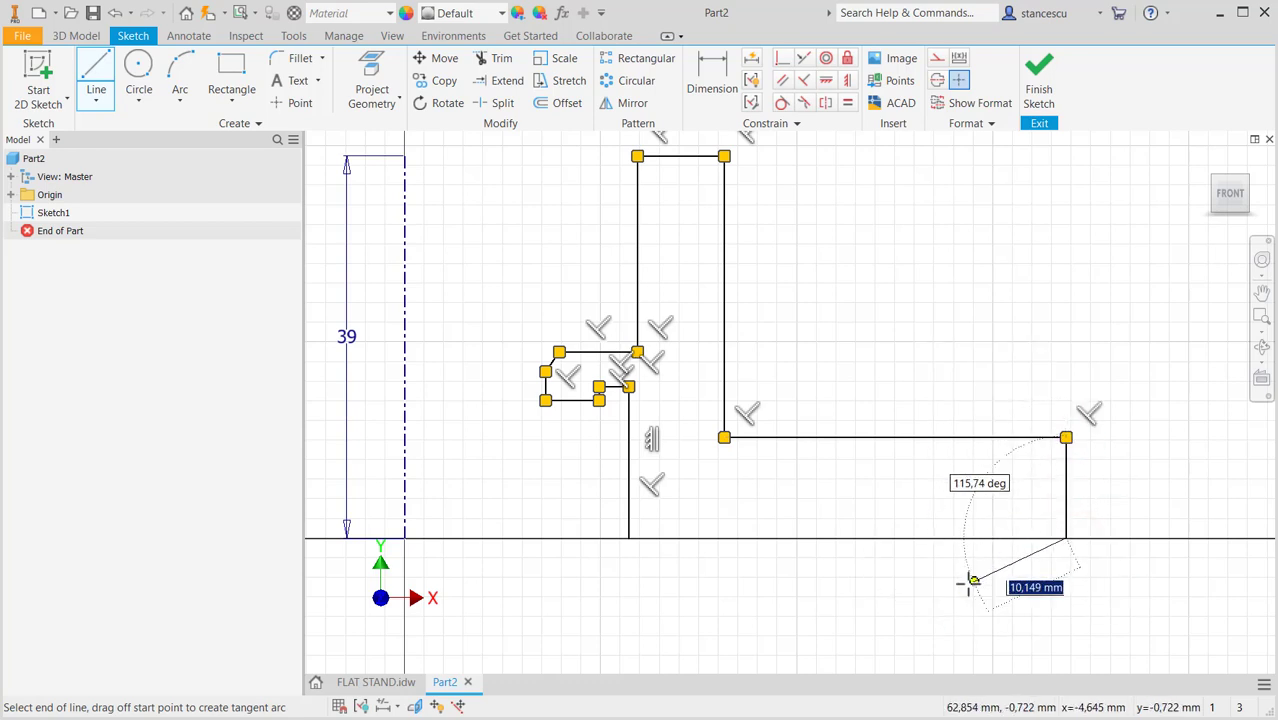
right_click(968, 583)
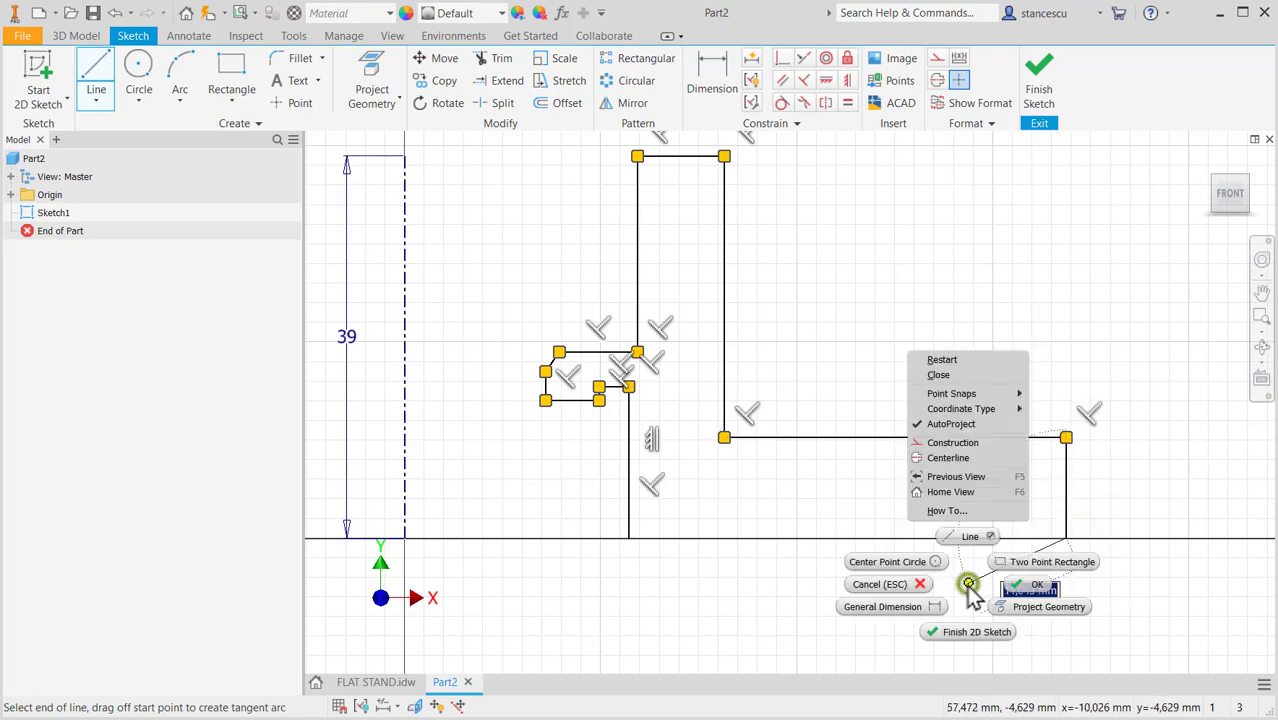
left_click(942, 375)
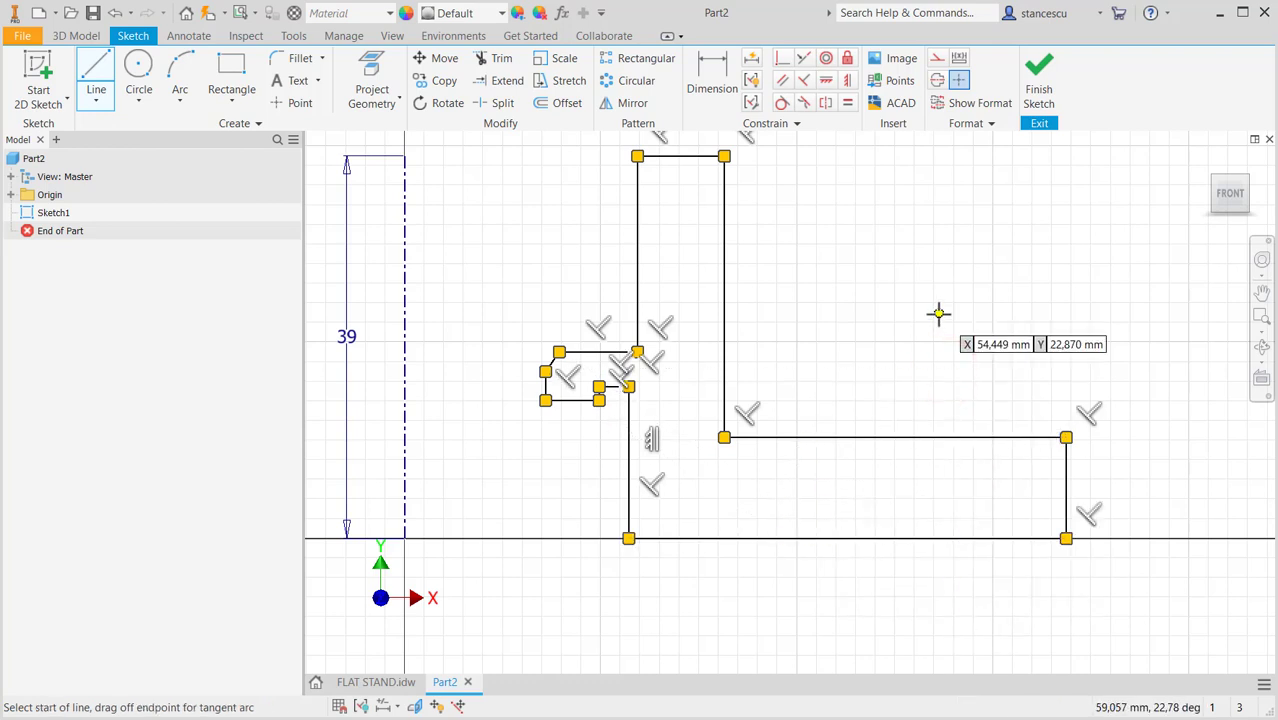
key("Escape")
middle_click_drag(928, 367, 1004, 358)
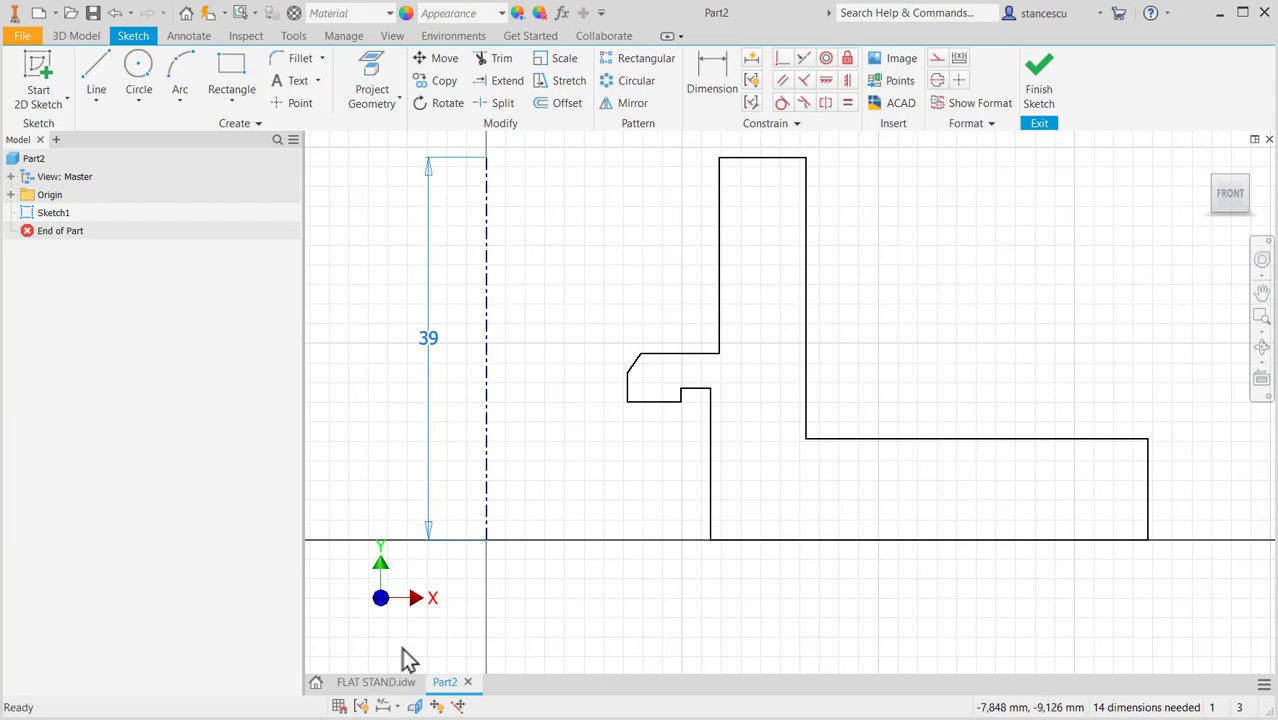
left_click(400, 683)
scroll(890, 557, "down", 3)
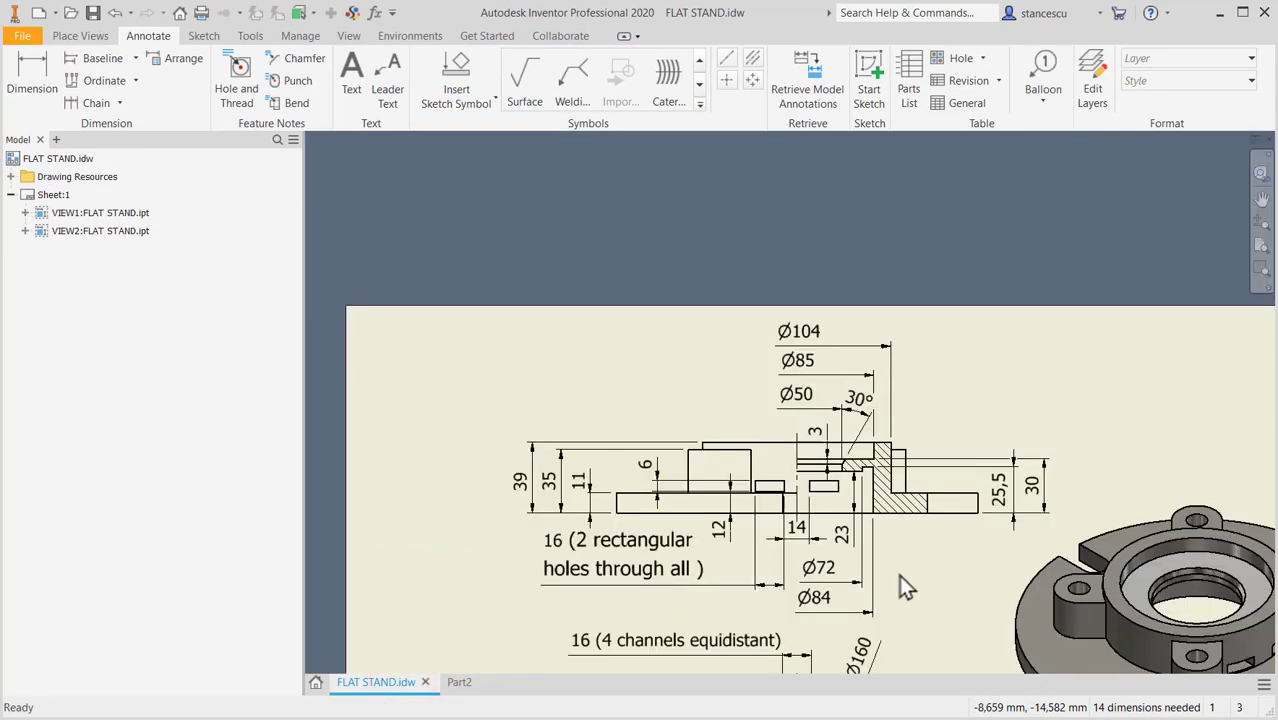
scroll(905, 585, "up", 3)
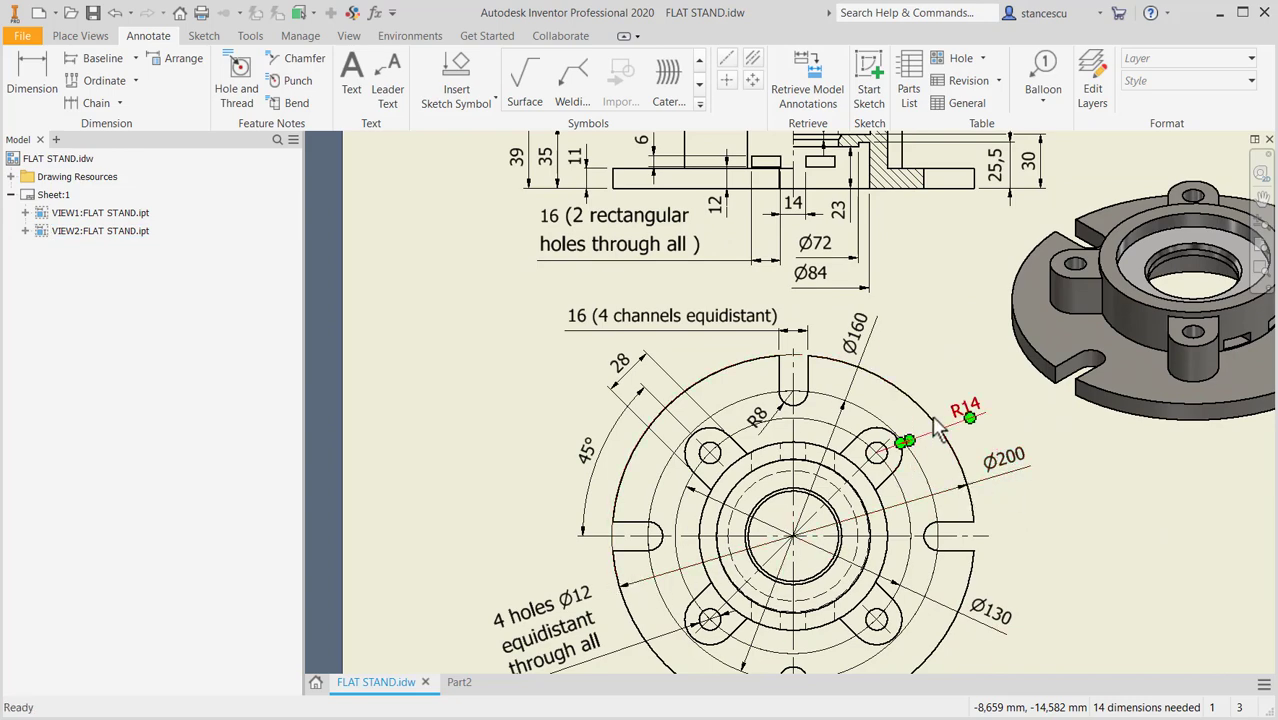
mouse_move(942, 392)
middle_mouse_down()
mouse_move(967, 455)
mouse_move(974, 618)
middle_mouse_up()
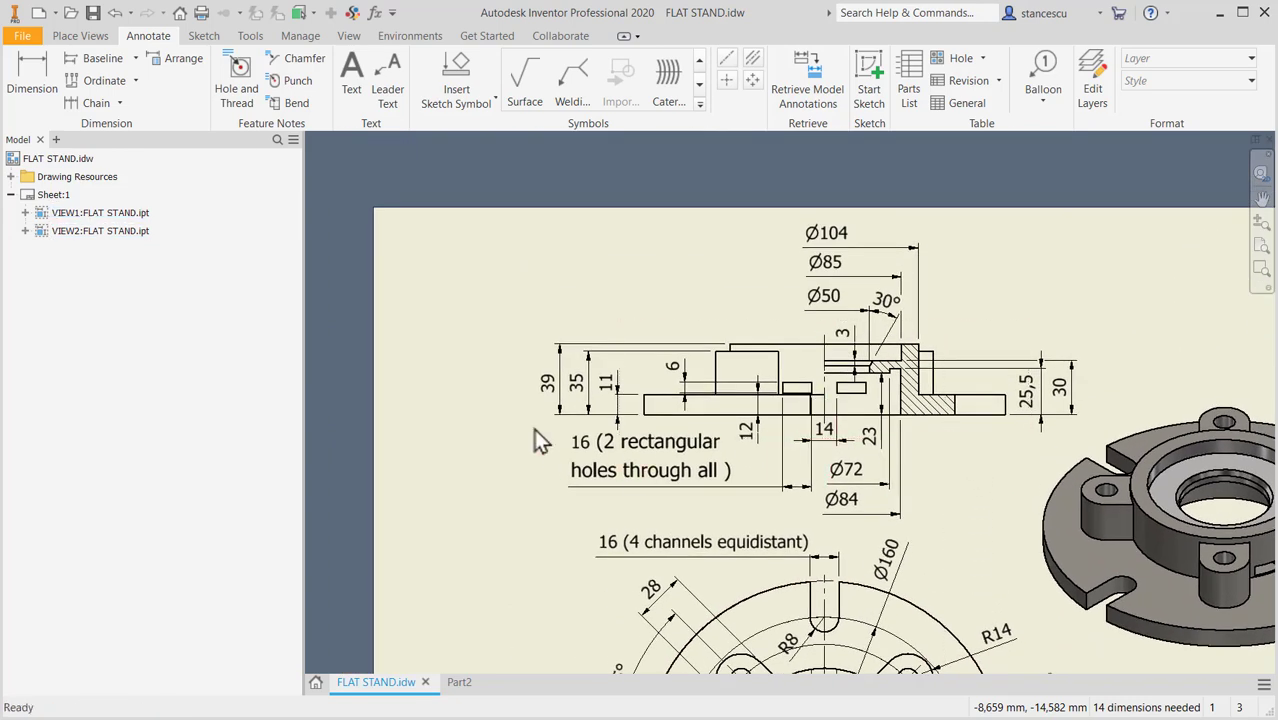
left_click(594, 412)
key("Escape")
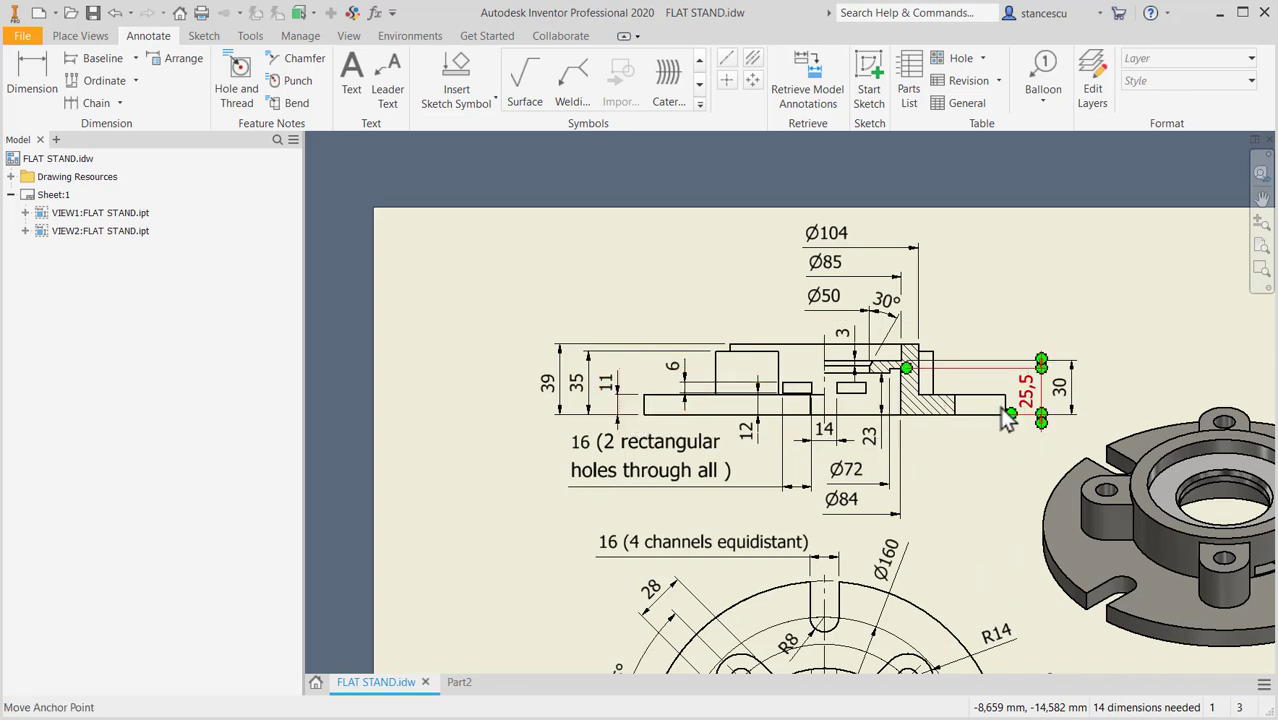
left_click(846, 250)
left_click(880, 315)
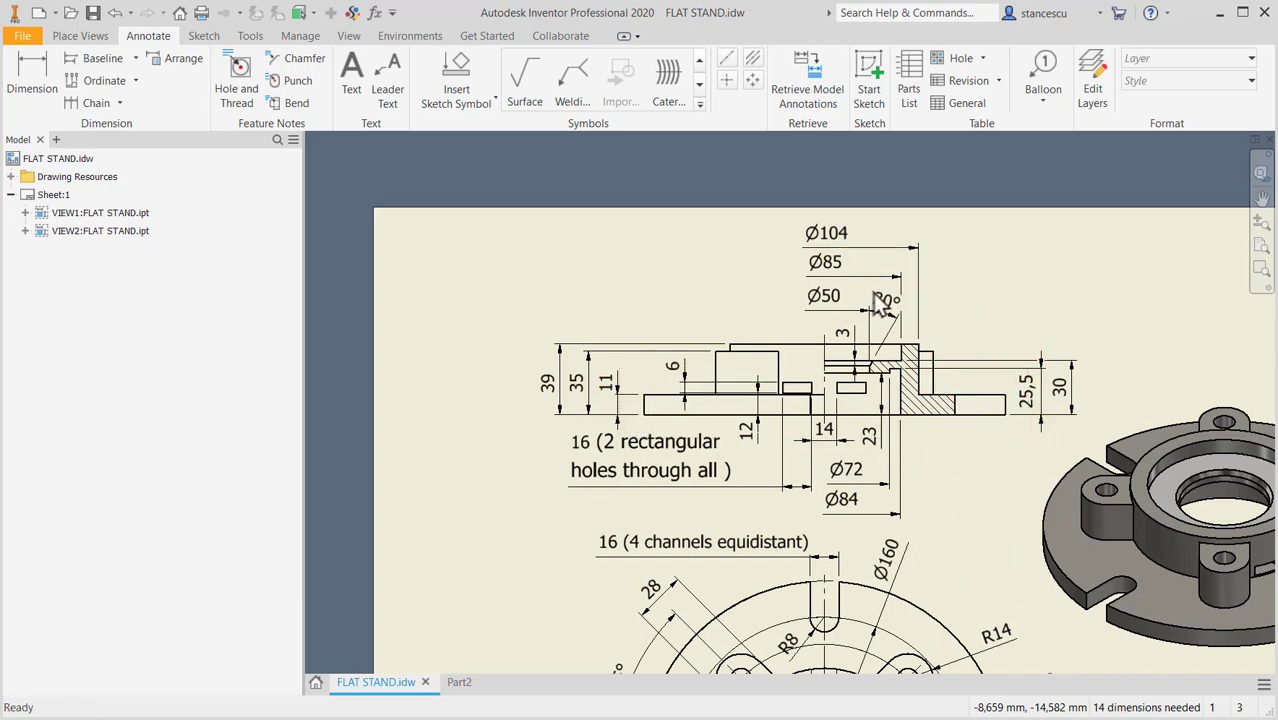
left_click_drag(884, 320, 838, 272)
key("Escape")
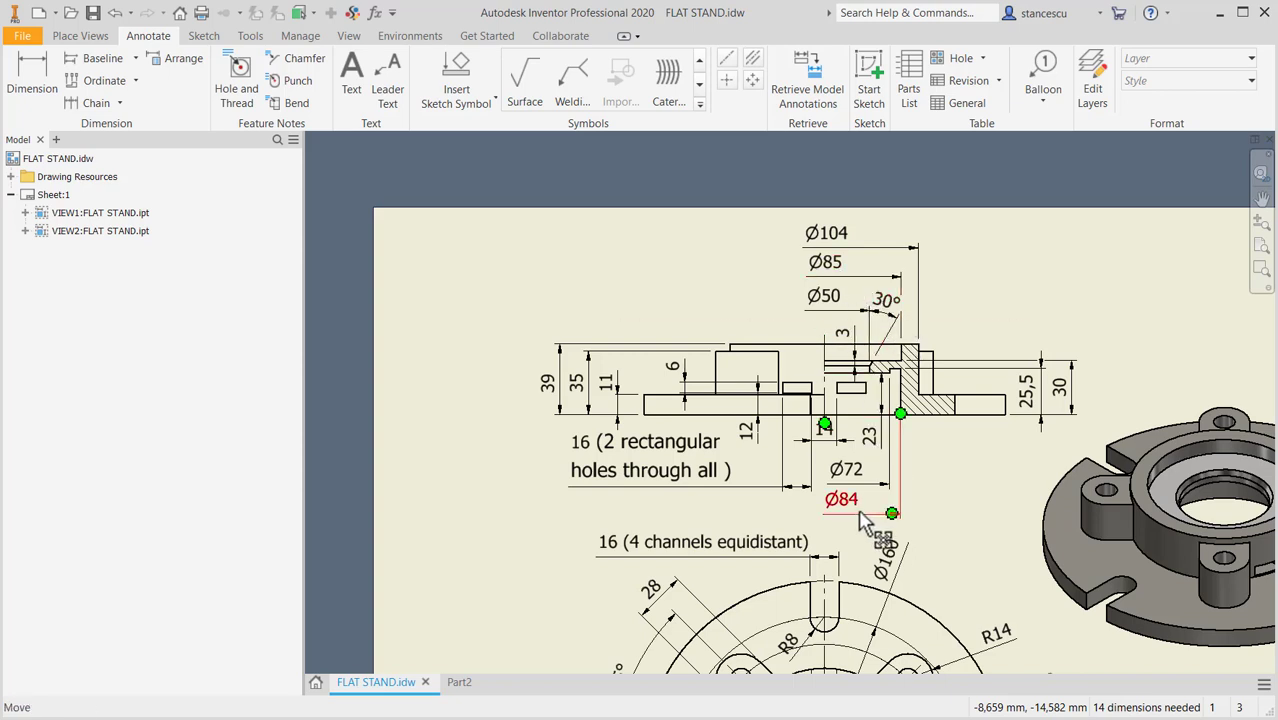
scroll(875, 405, "up", 3)
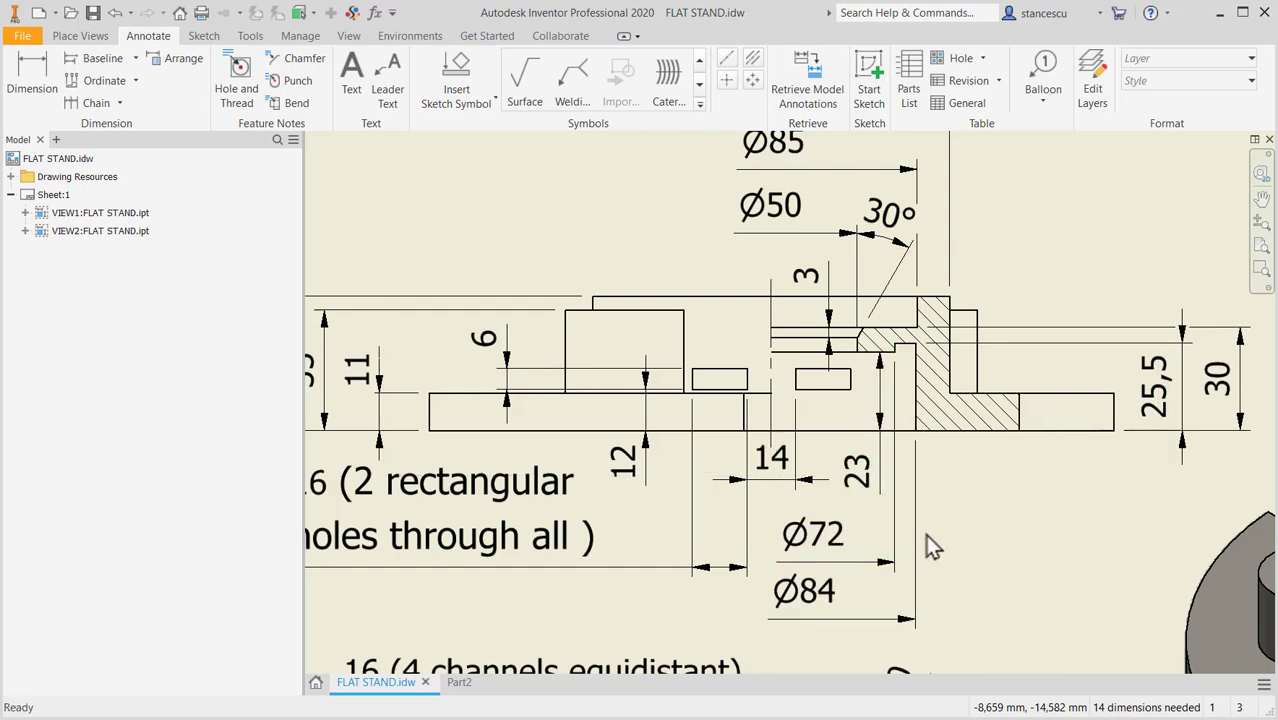
Step: Dimension the outer vertical edge to Ø200 across the centerline
left_click(459, 681)
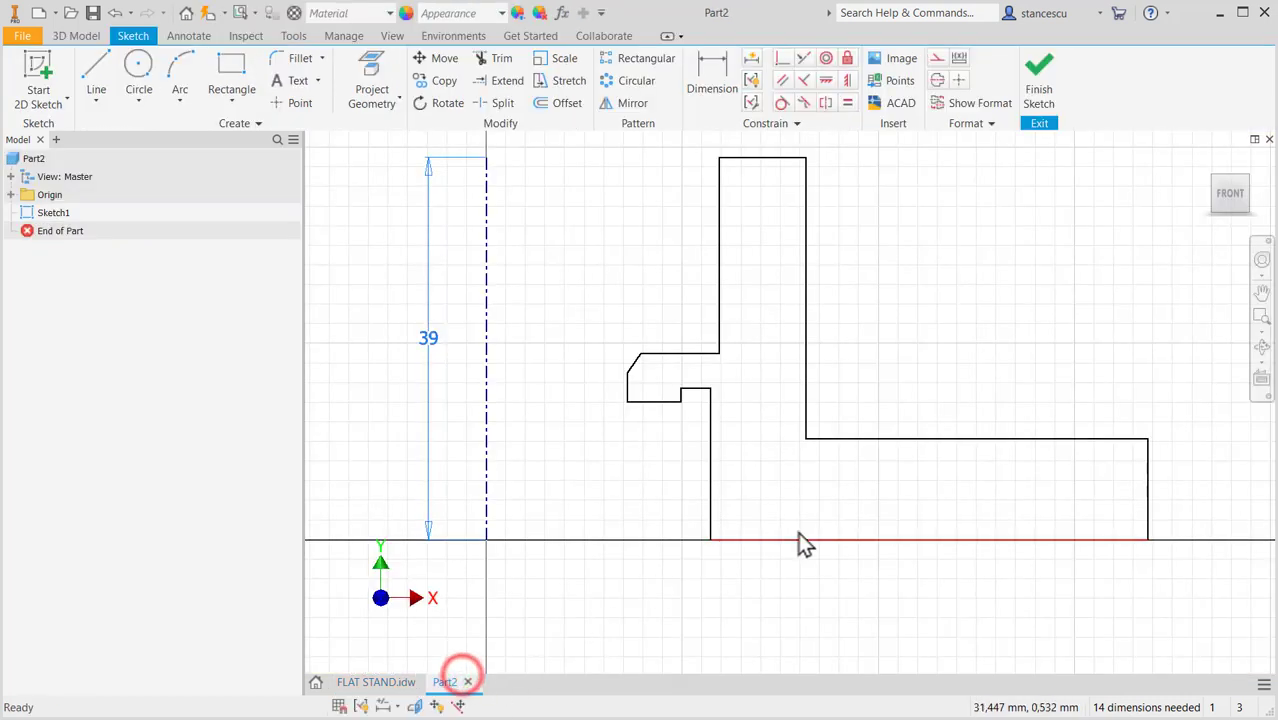
left_click(700, 85)
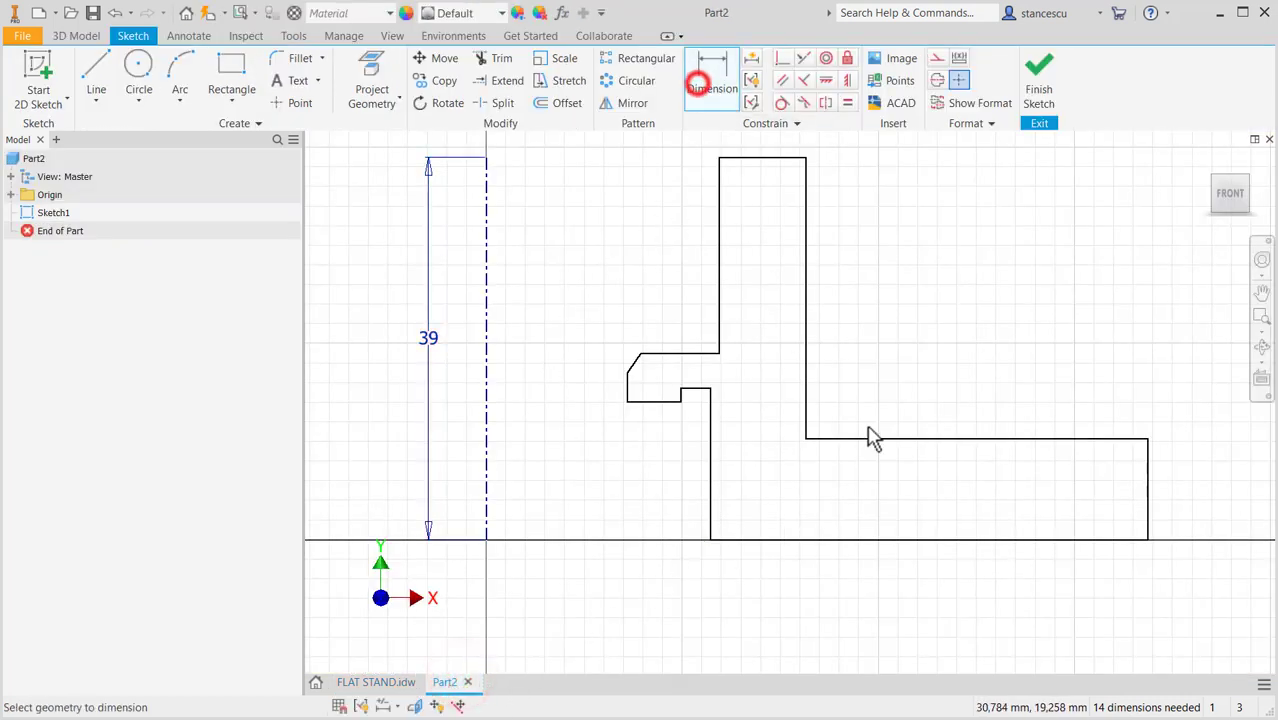
left_click(1147, 505)
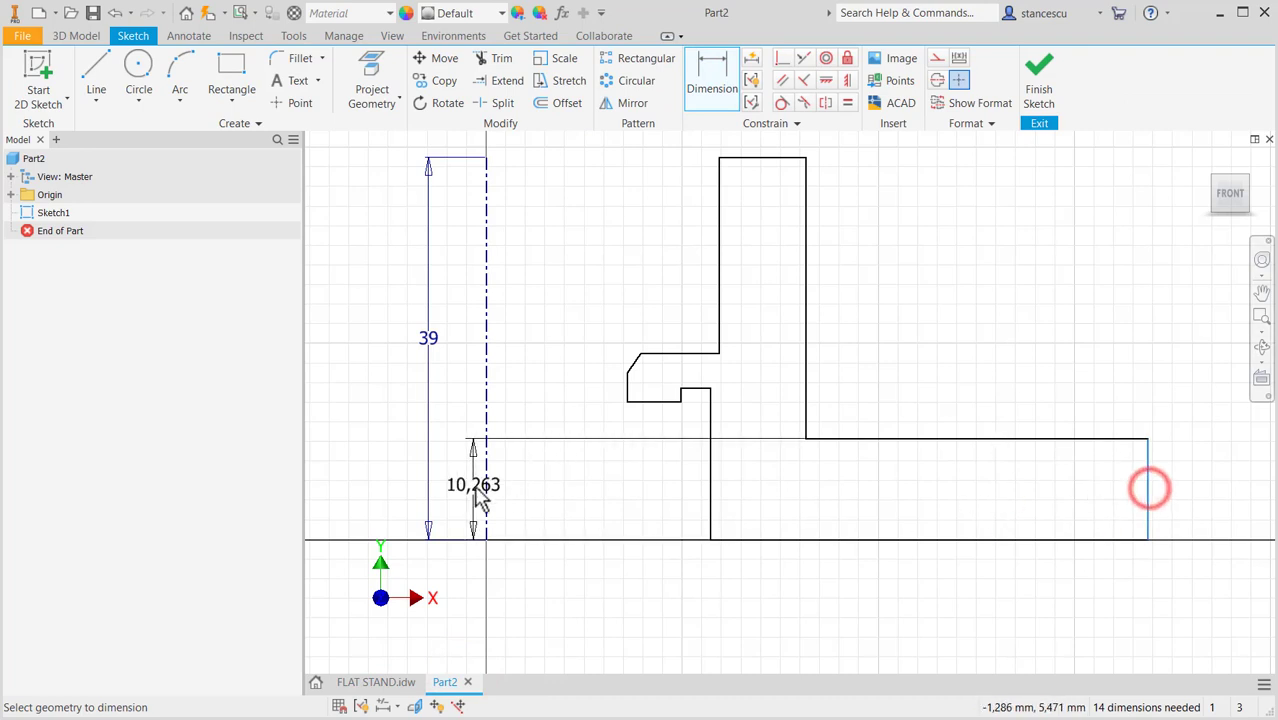
left_click(489, 495)
middle_click_drag(713, 602, 736, 539)
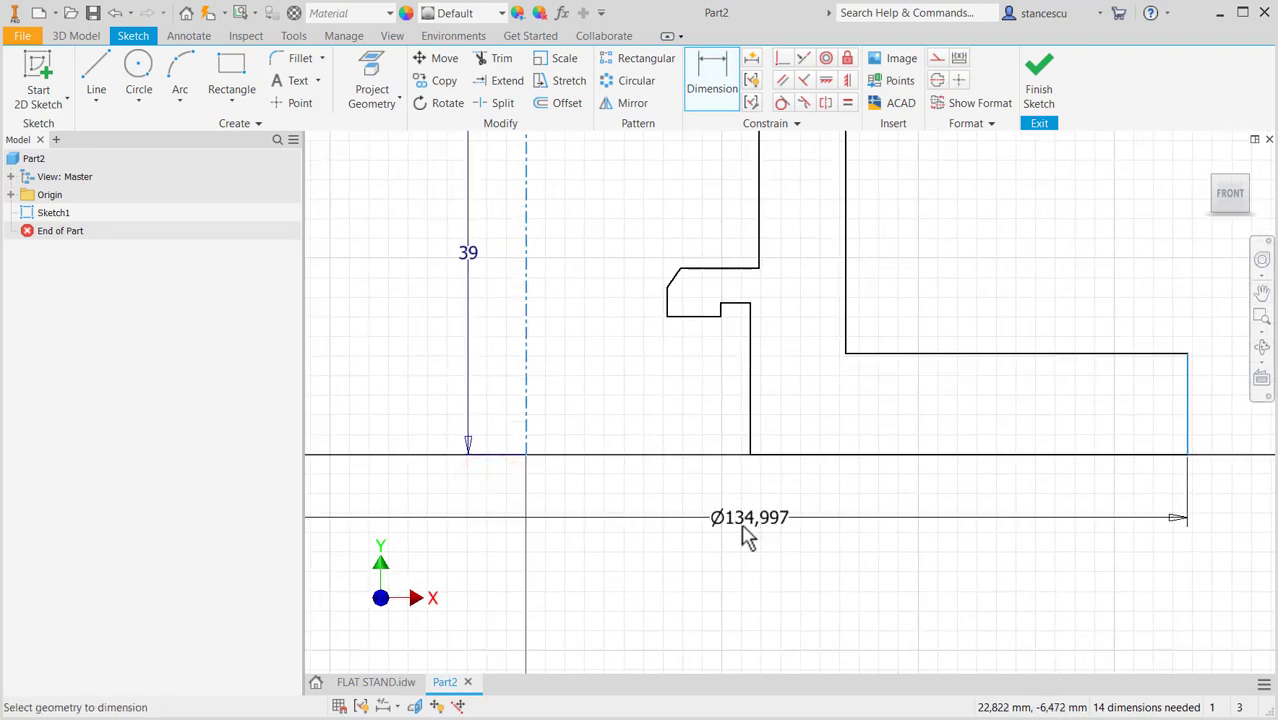
left_click(674, 593)
type("200")
key("Return")
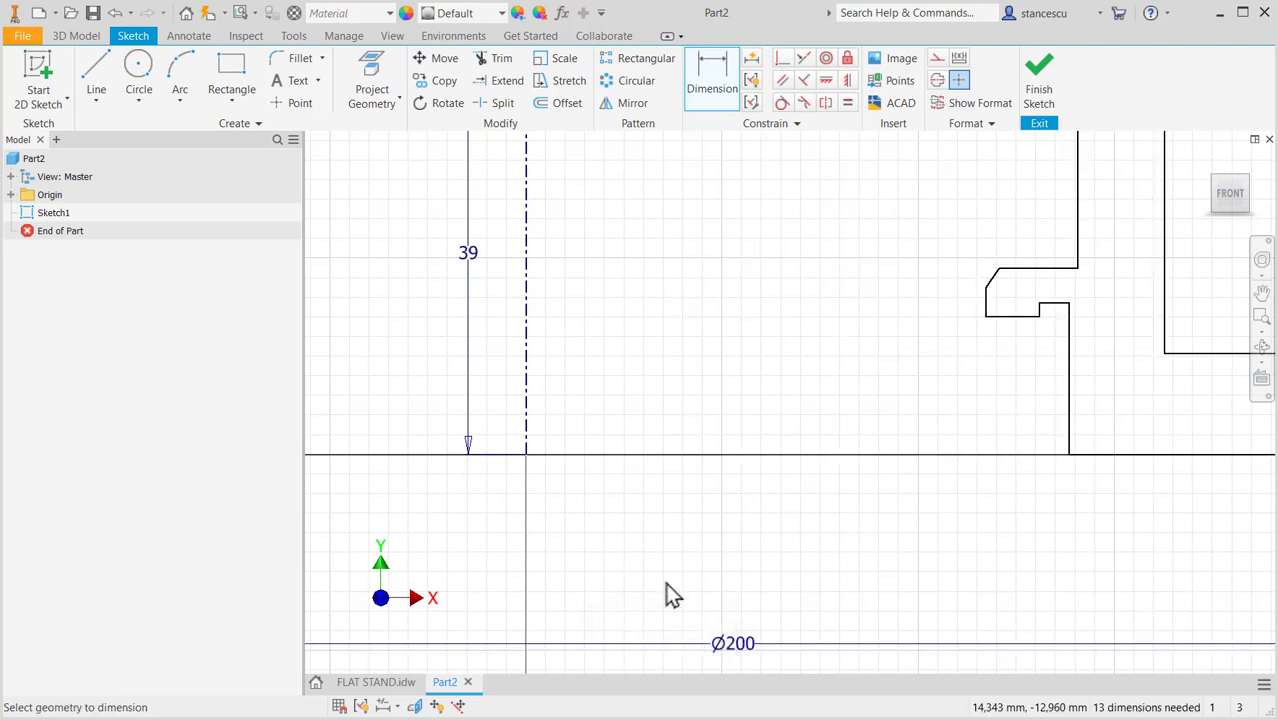
Step: Add Ø85 and Ø84 diameter dimensions from the inner vertical edges to the centerline
scroll(672, 594, "up", 3)
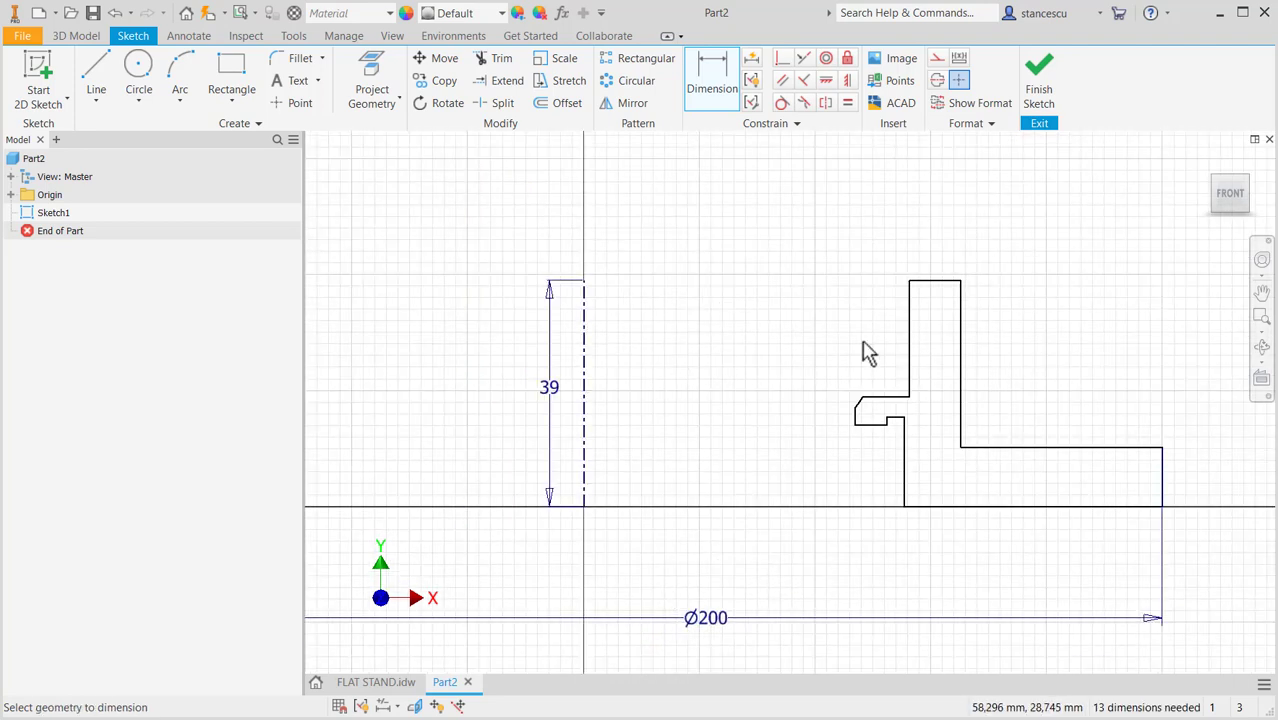
left_click(902, 465)
left_click(585, 480)
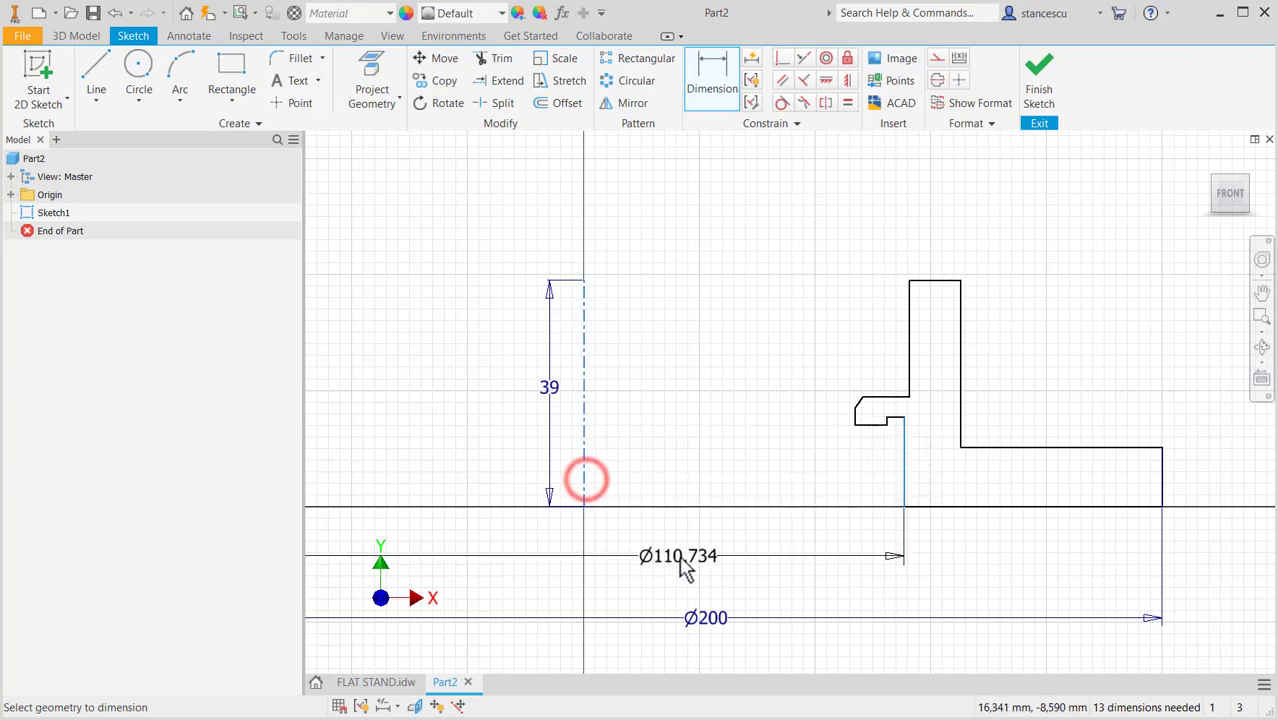
left_click(683, 567)
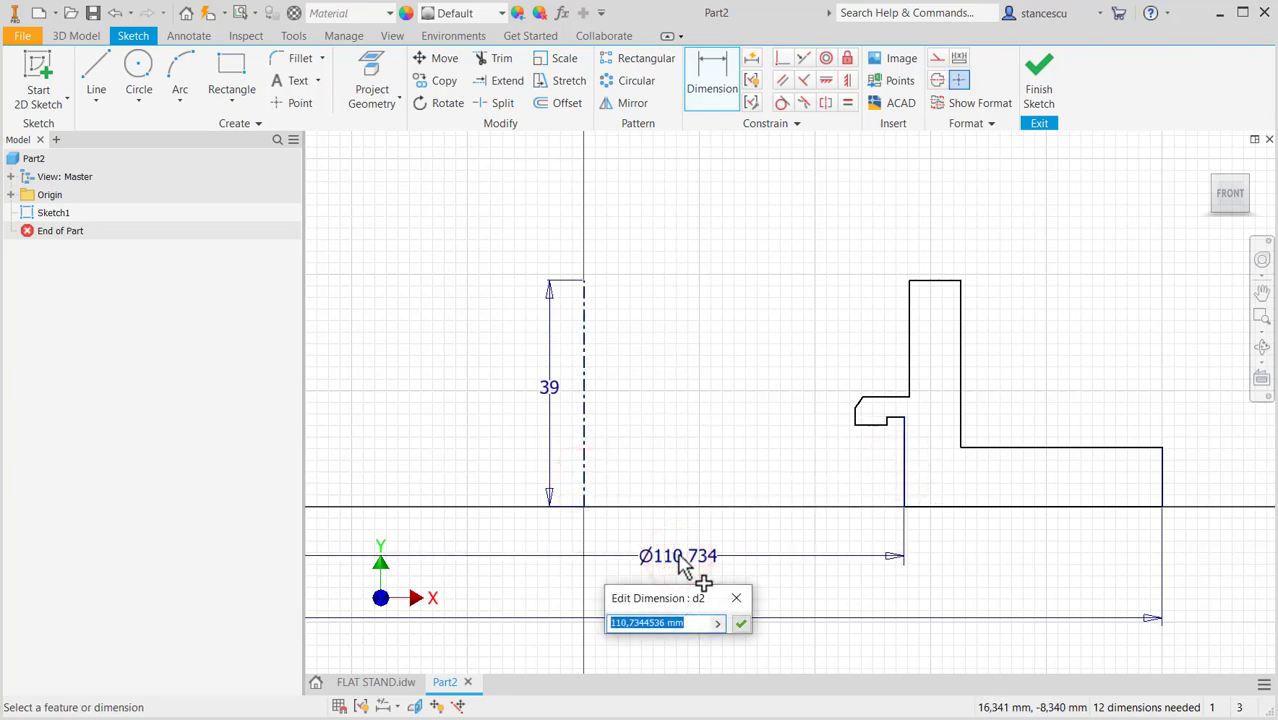
type("85")
key("Return")
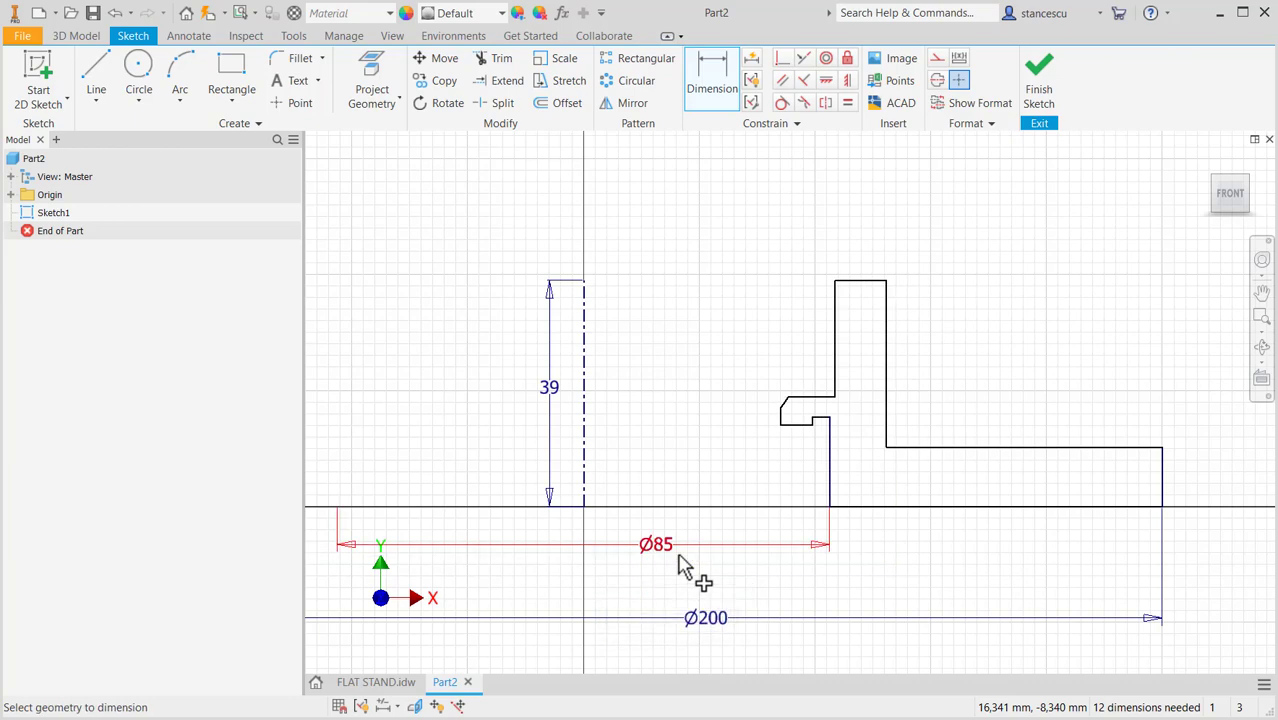
left_click(832, 330)
left_click(579, 356)
left_click(638, 230)
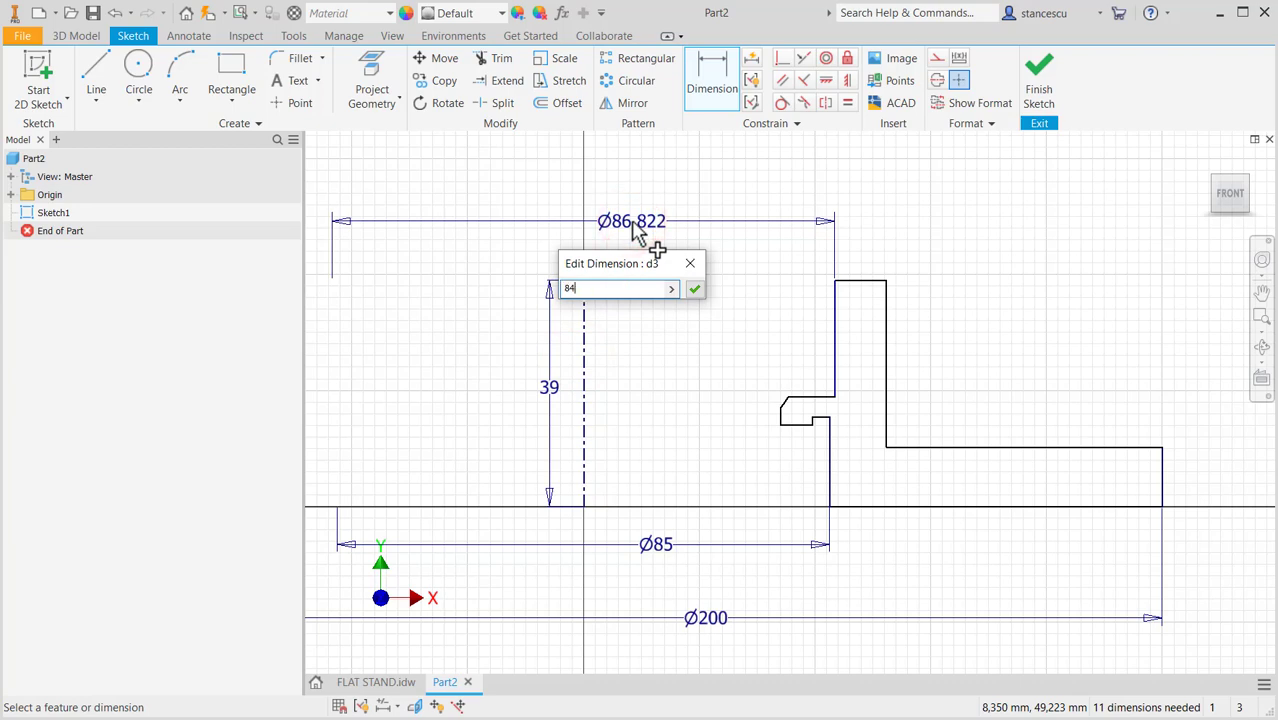
key("Return")
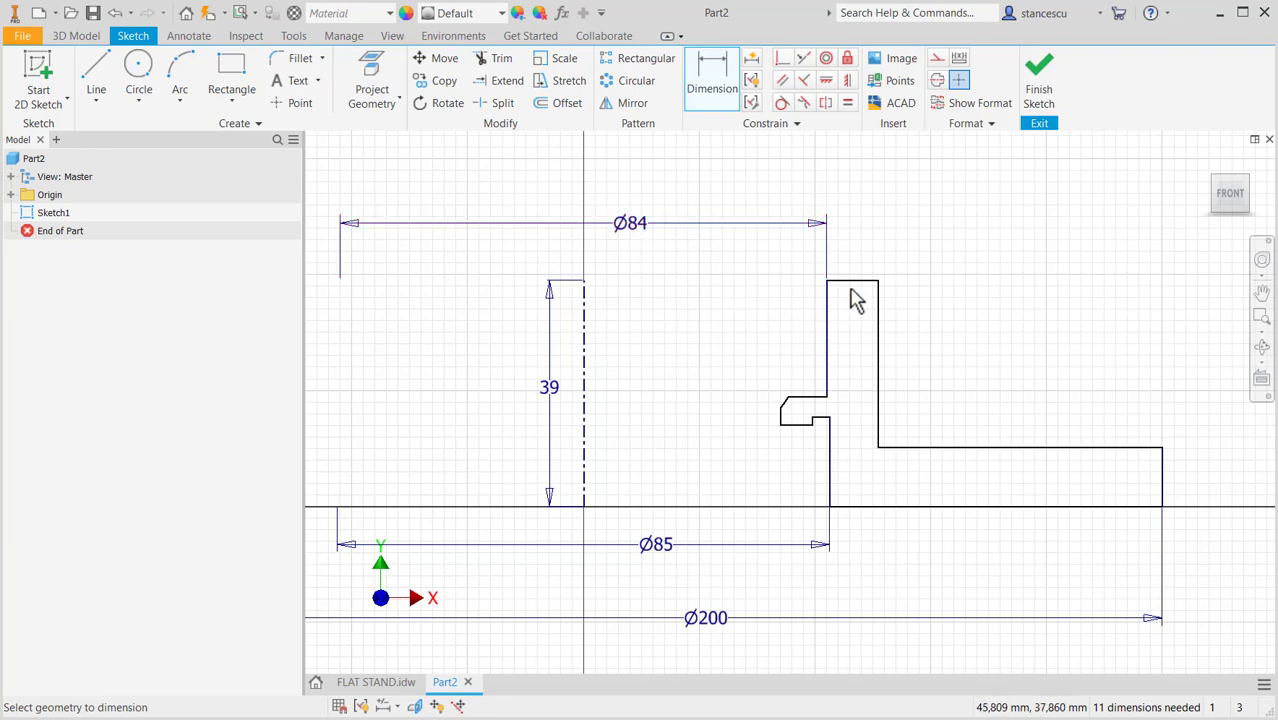
Step: Make the centerline's top end coincident with the profile's top corner and its bottom end with the base line
left_click(782, 58)
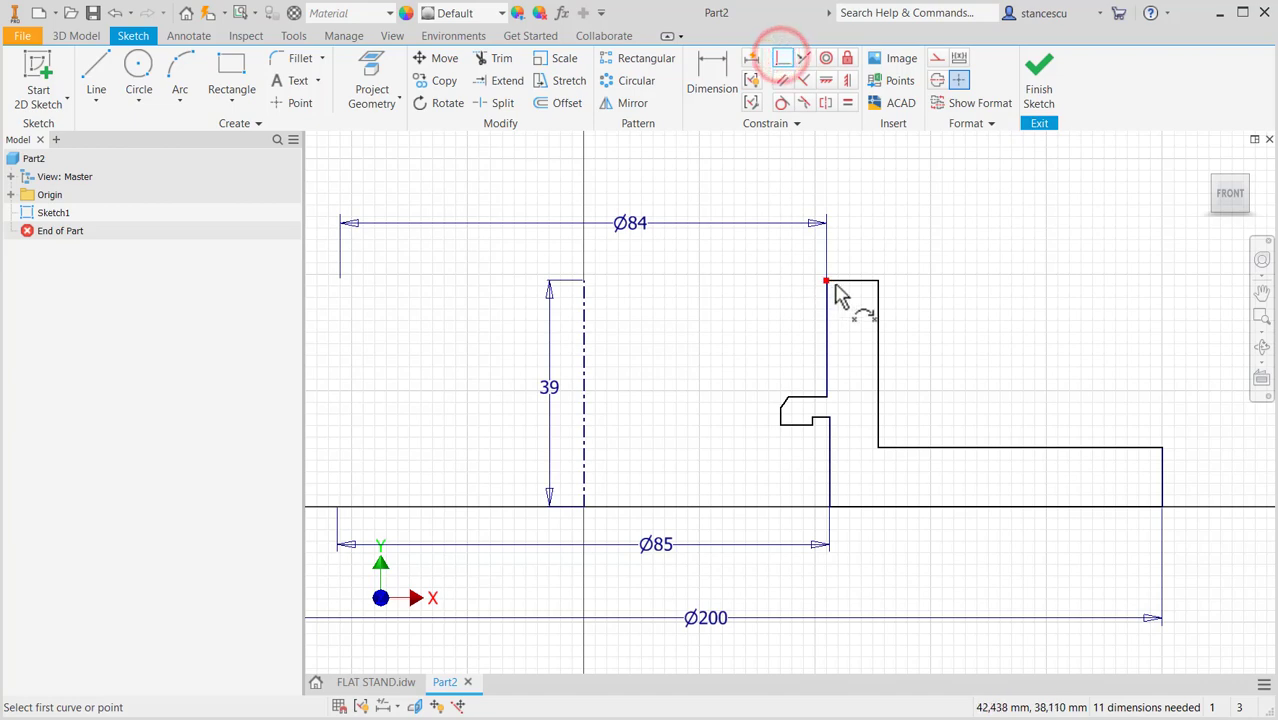
left_click(834, 282)
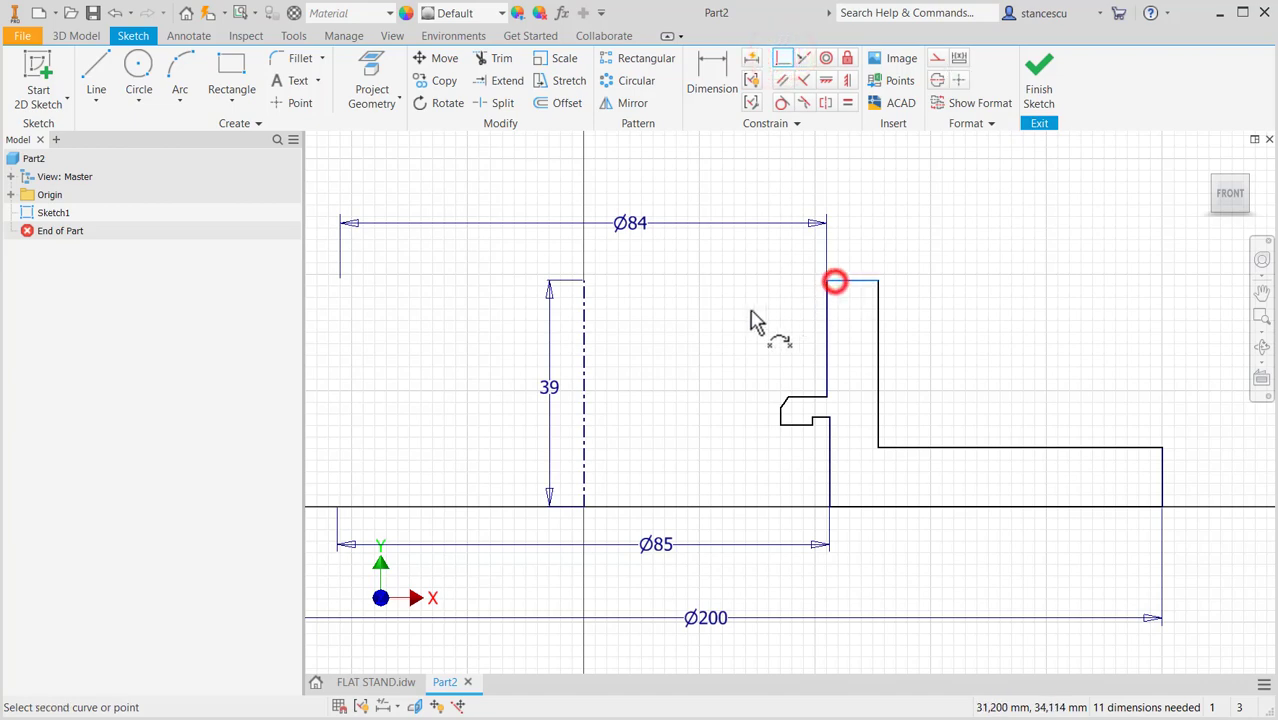
left_click(584, 281)
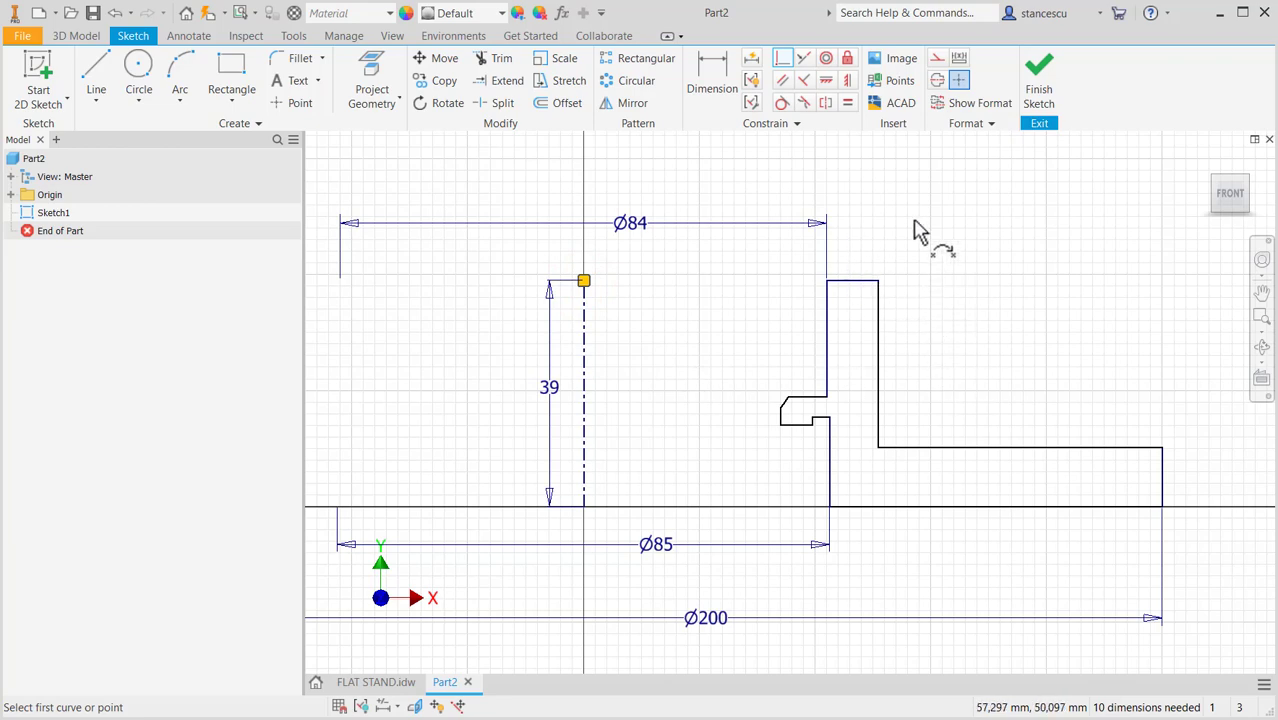
left_click(932, 507)
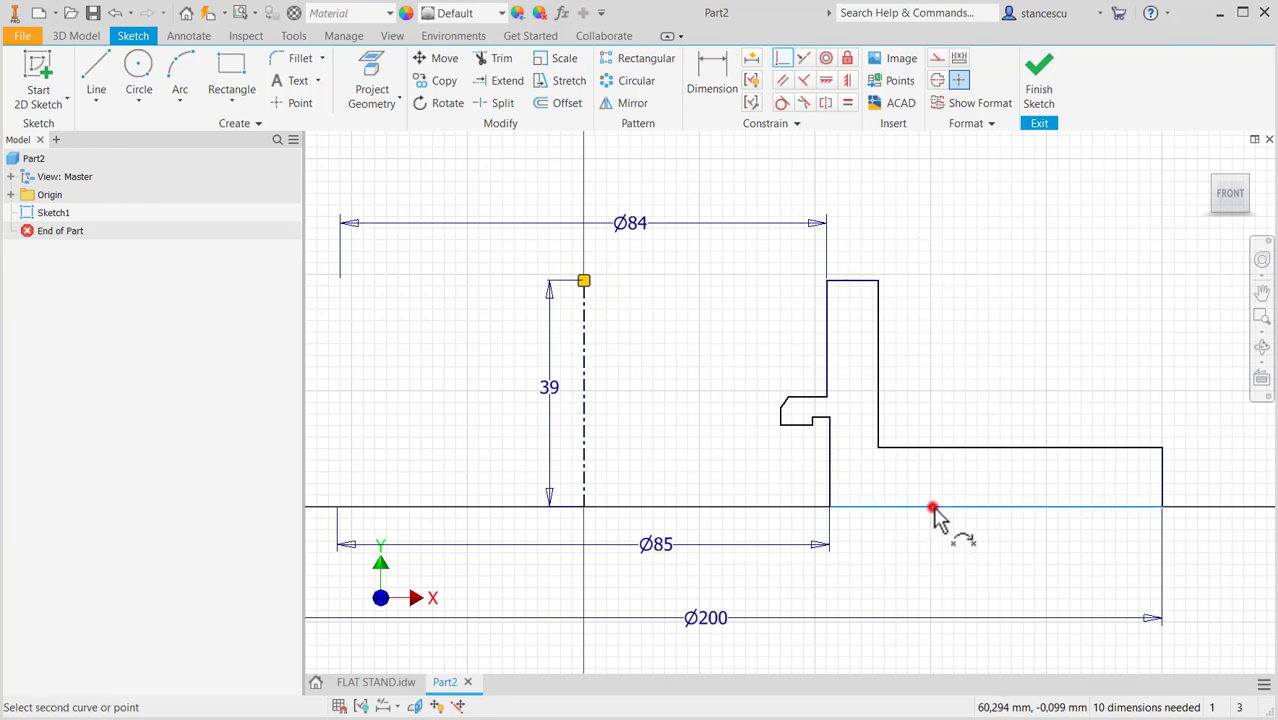
left_click(584, 507)
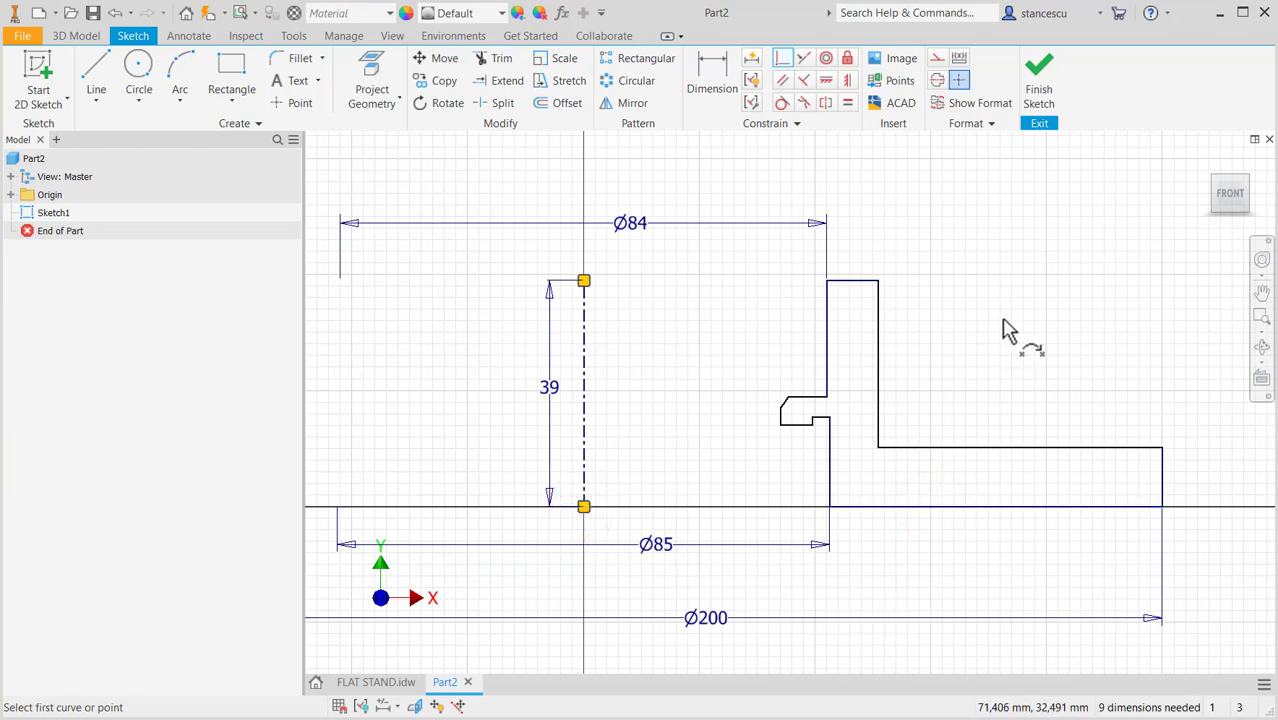
Step: Dimension the right step height to 11 and the notch edge to Ø50
left_click(719, 95)
left_click(988, 447)
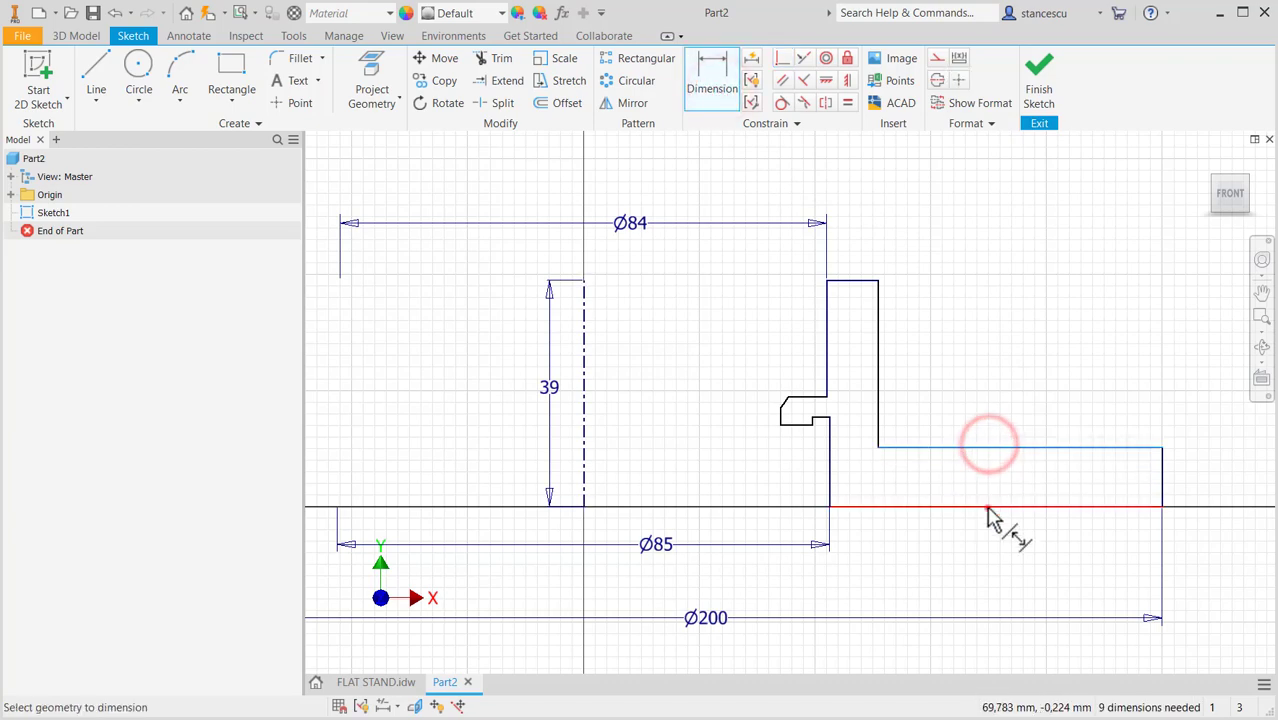
left_click(987, 507)
left_click(987, 481)
type("11")
key("Return")
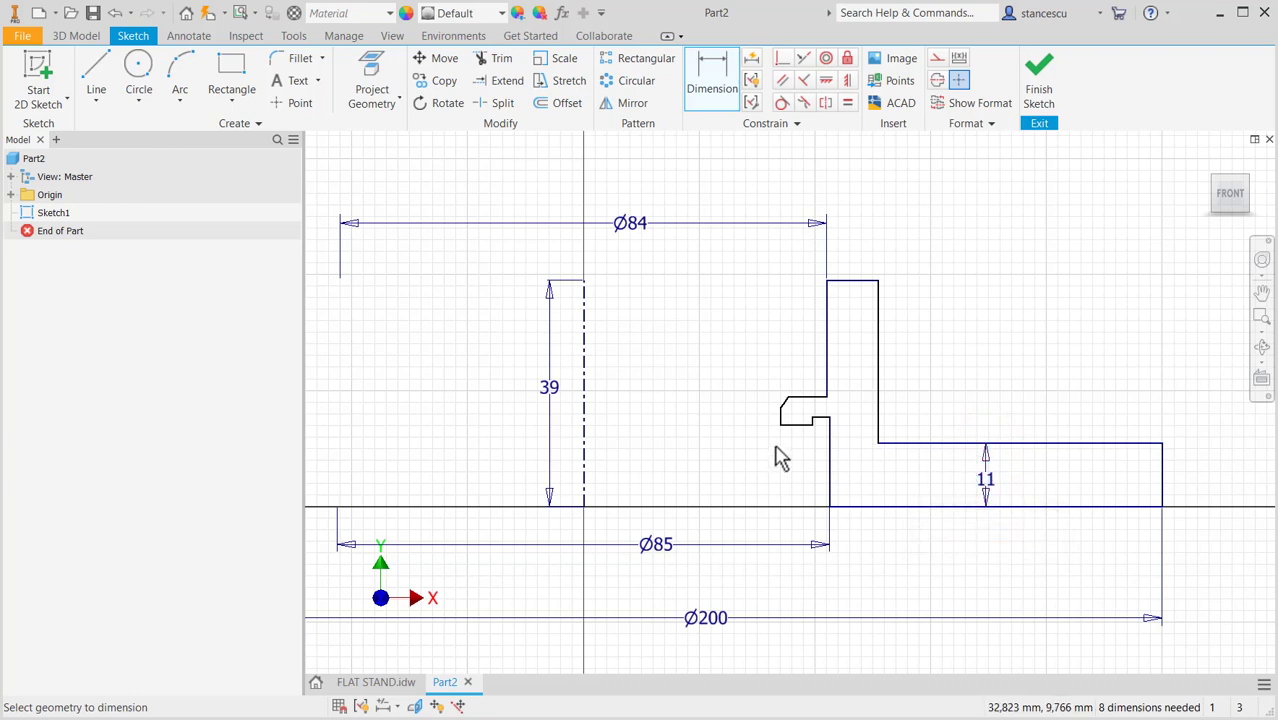
scroll(779, 457, "up", 3)
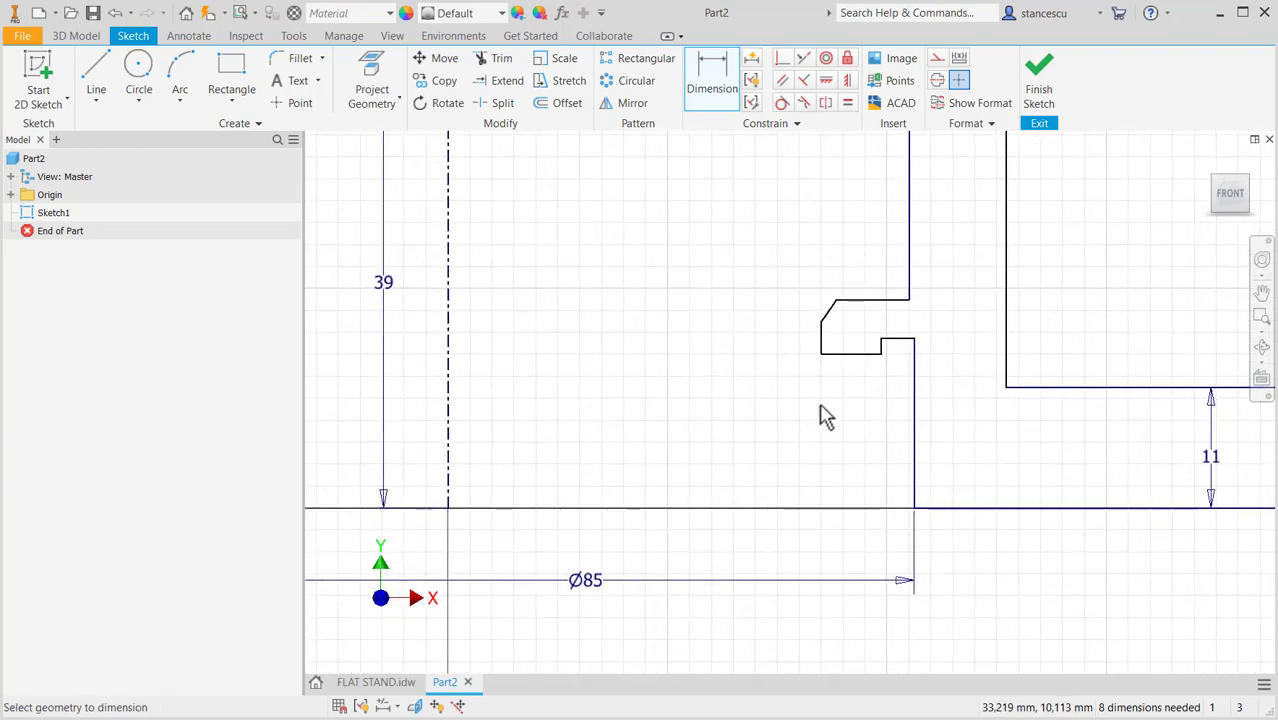
left_click(822, 340)
left_click(450, 388)
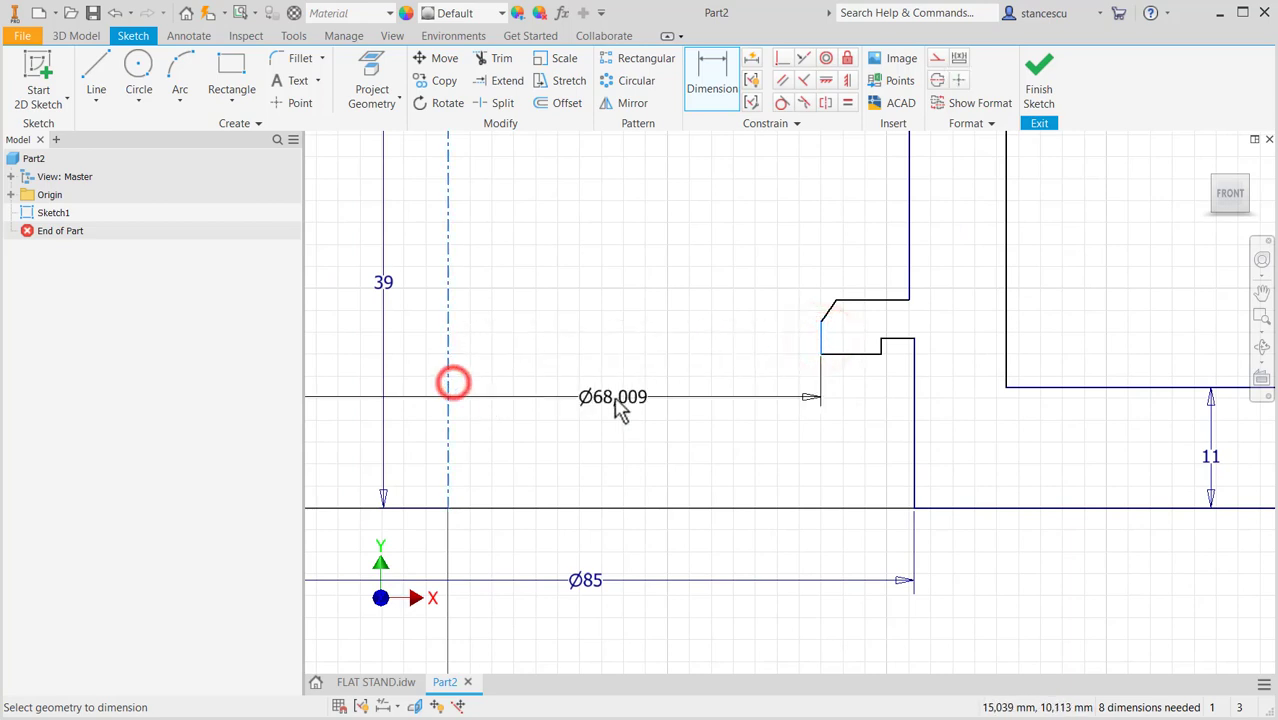
left_click(616, 402)
type("5")
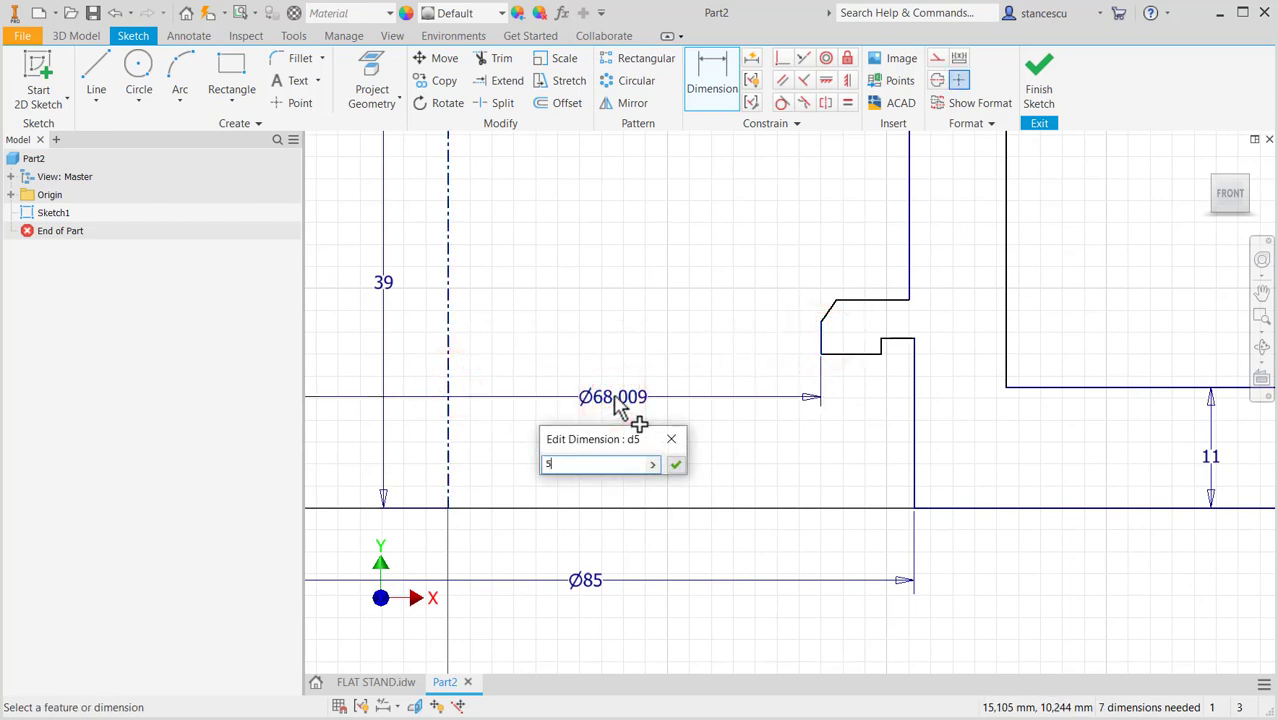
type("0")
key("Return")
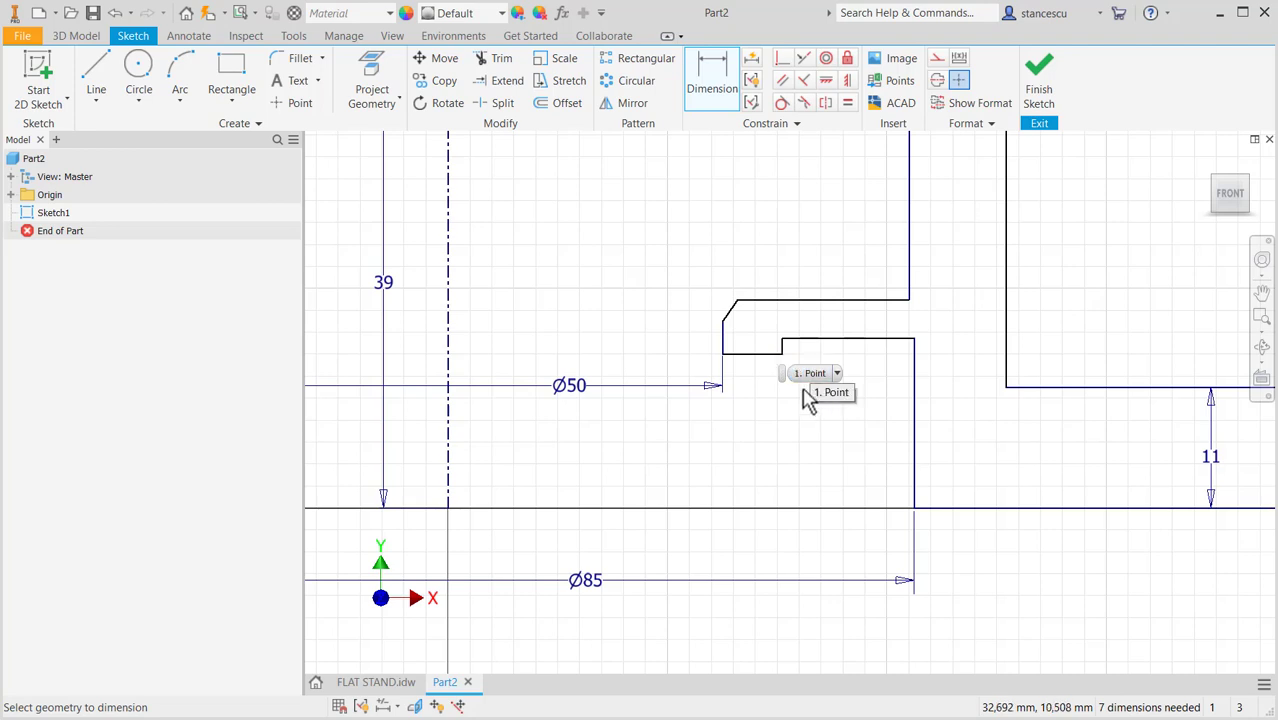
Step: Add a Ø72 diameter and a 23 notch height, declining the redundant dimension
left_click(781, 352)
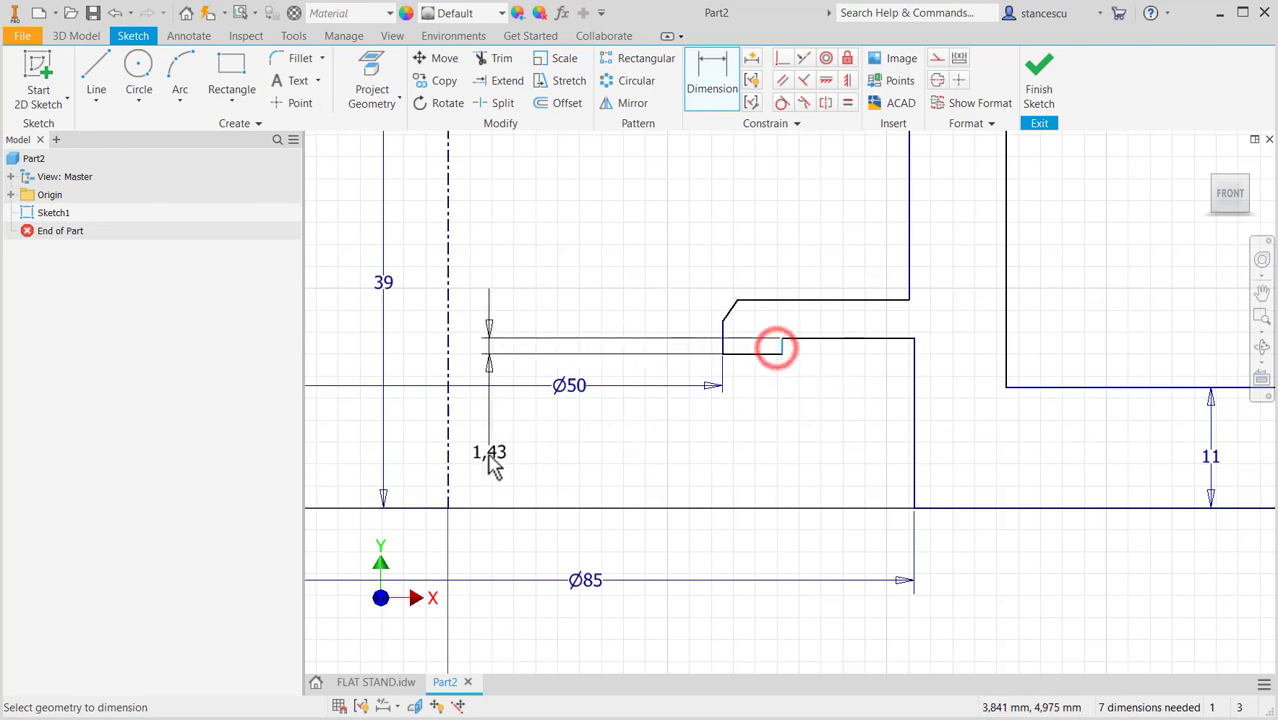
left_click(448, 458)
left_click(604, 458)
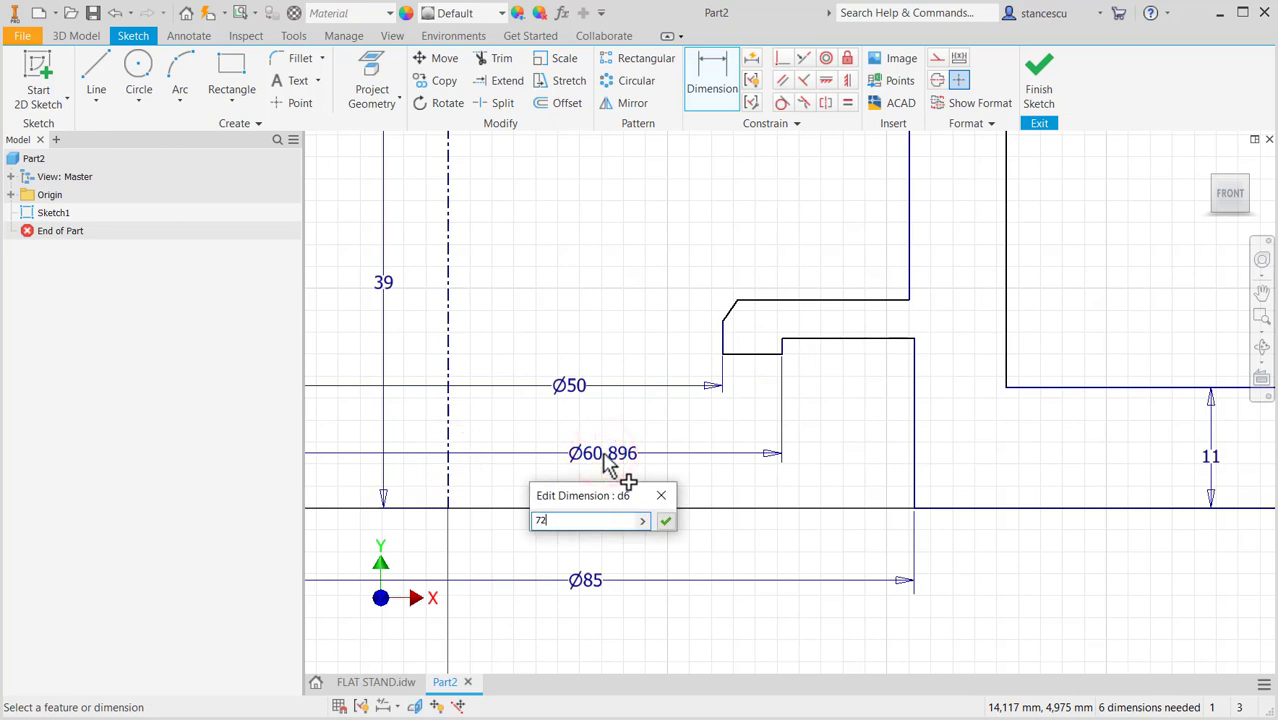
key("Return")
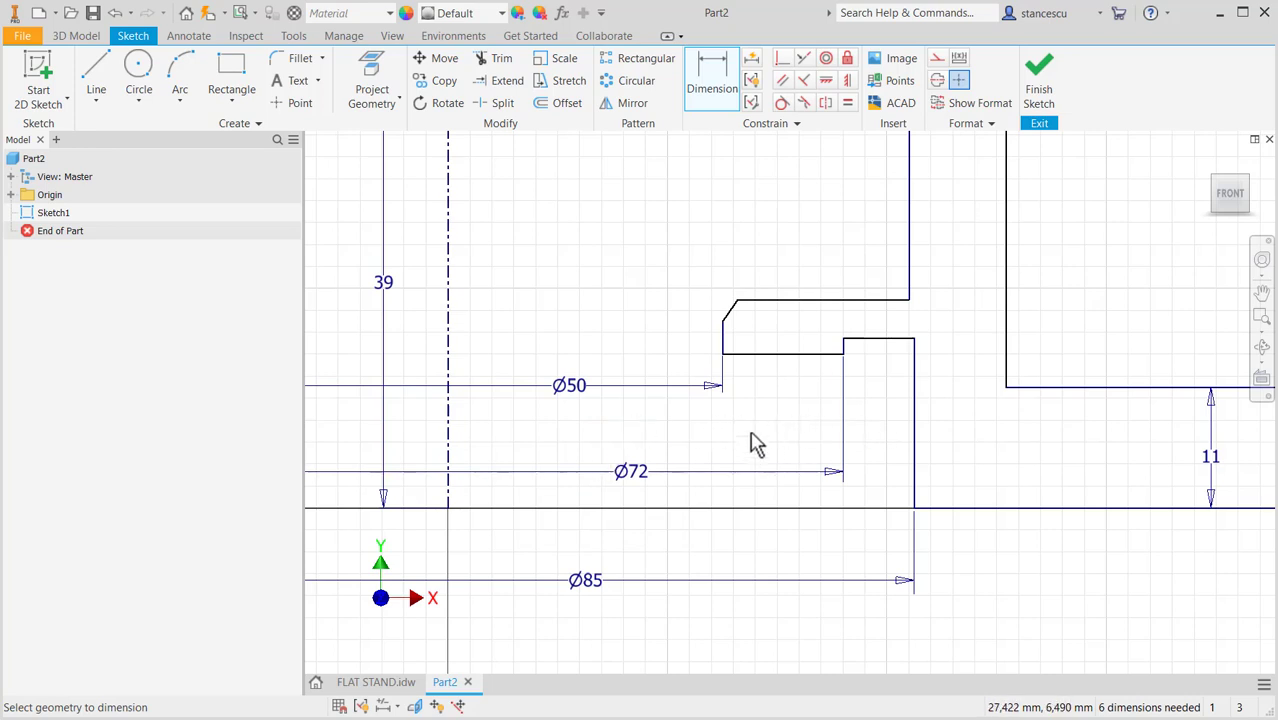
left_click(799, 354)
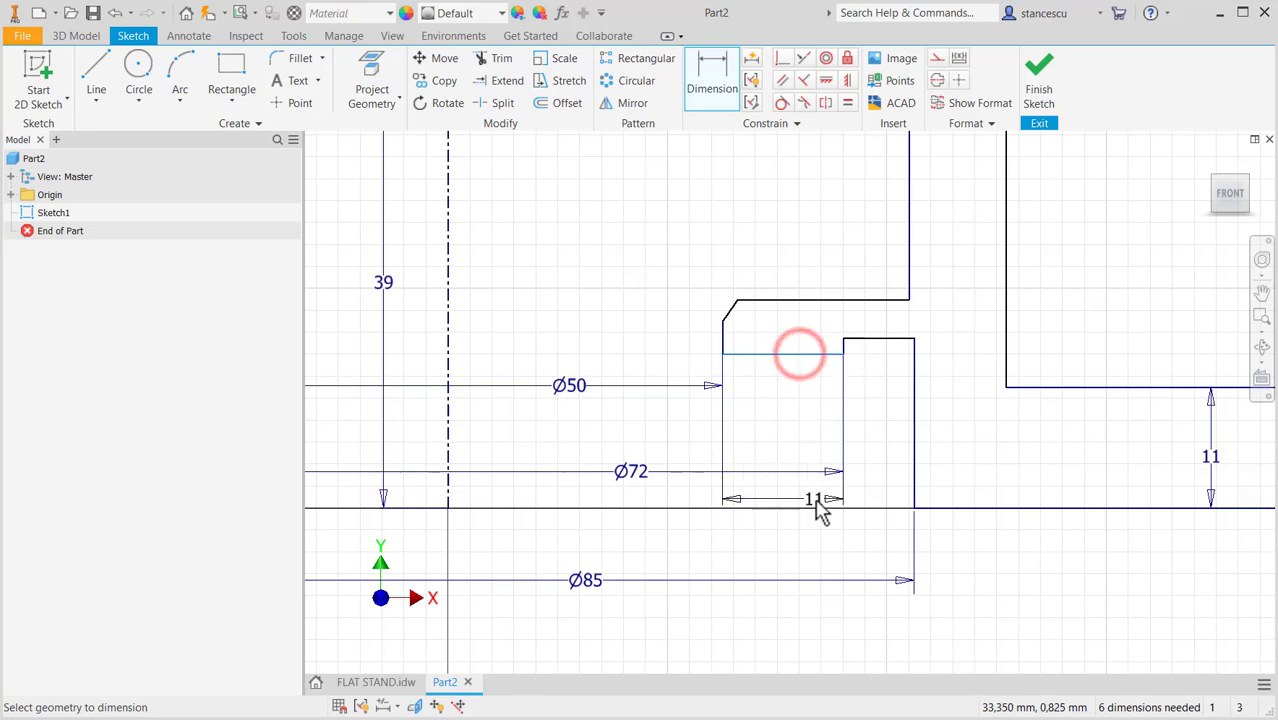
left_click(812, 506)
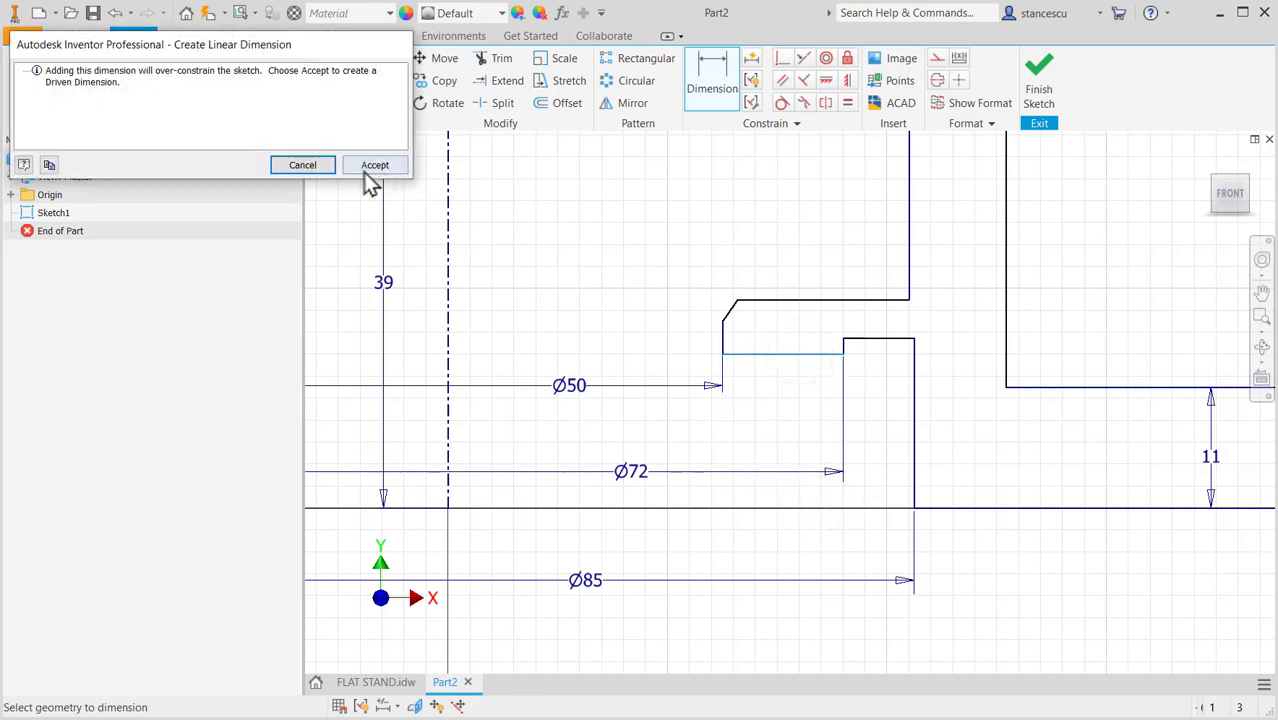
left_click(322, 166)
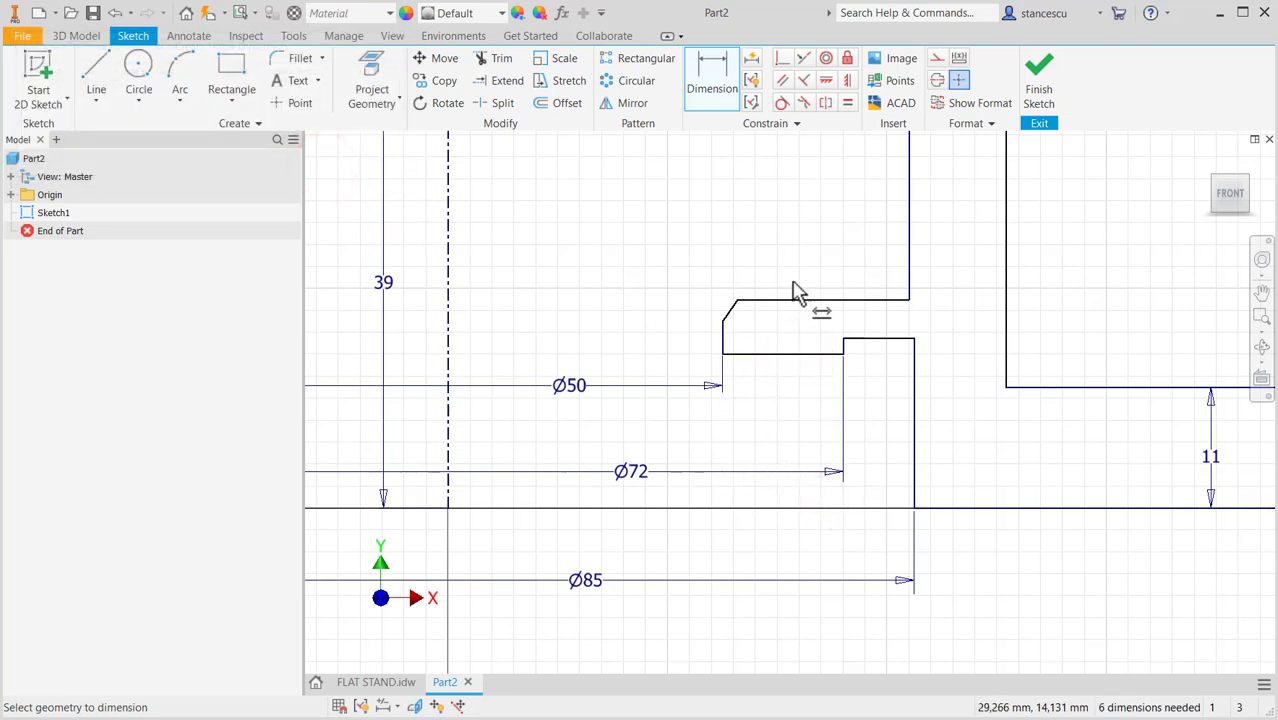
left_click(811, 354)
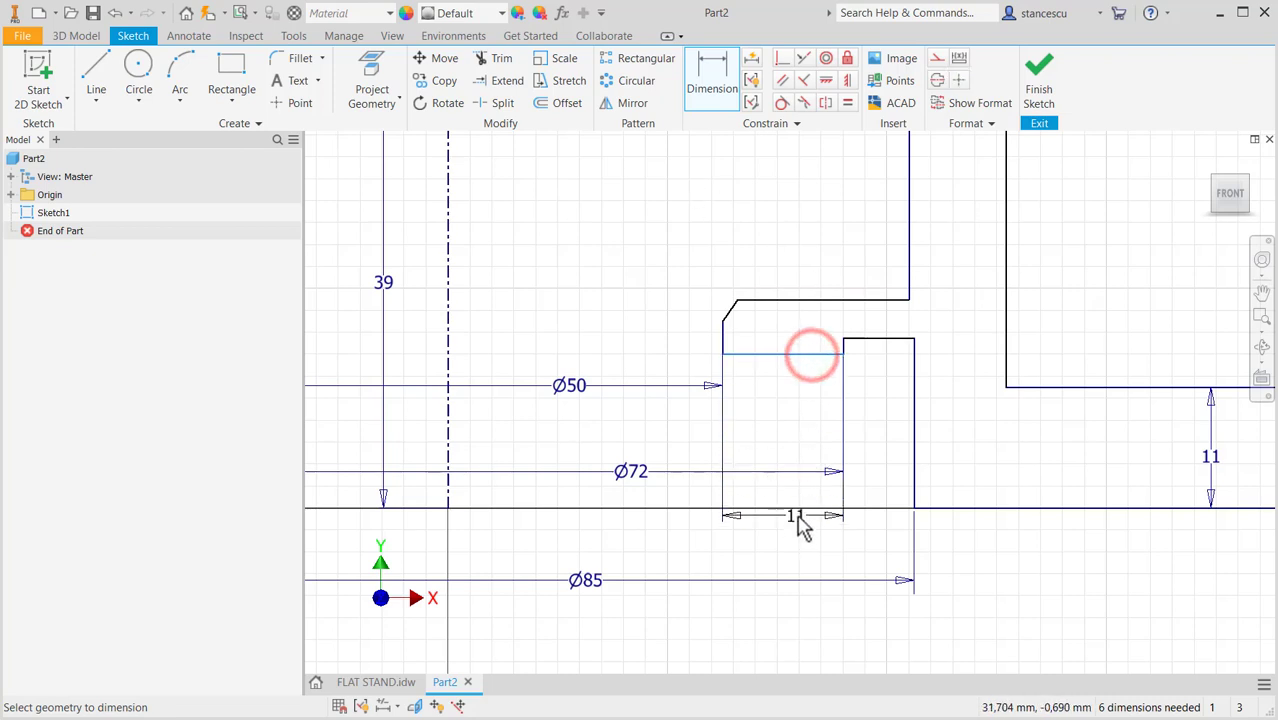
left_click(951, 508)
left_click(779, 432)
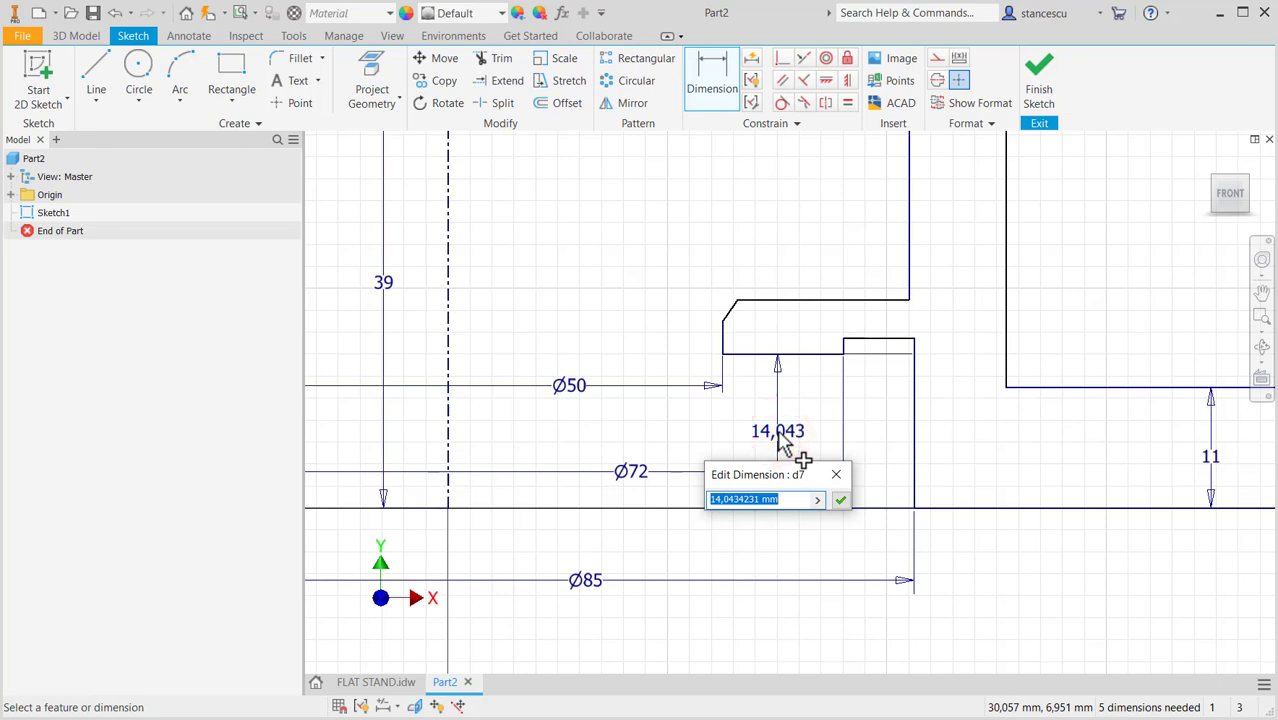
type("23")
key("Return")
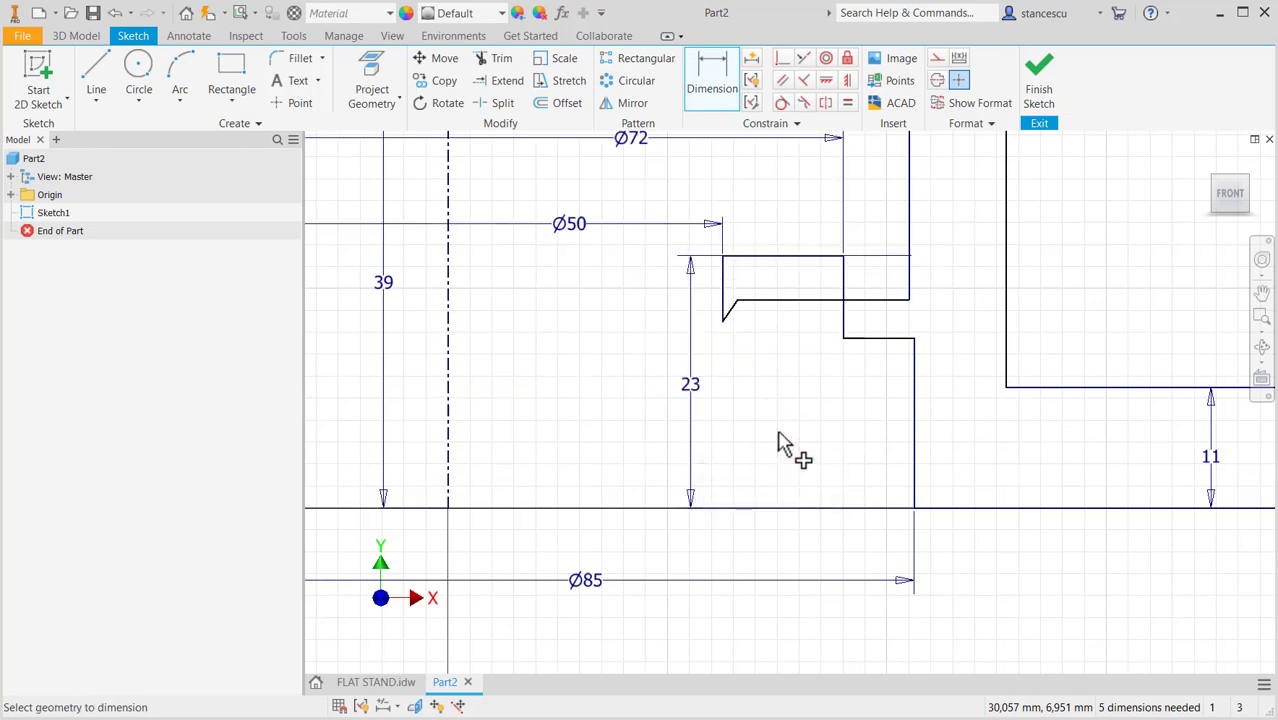
Step: Reshape the chamfer by dragging its lines into a shorter slanted edge
key("Escape")
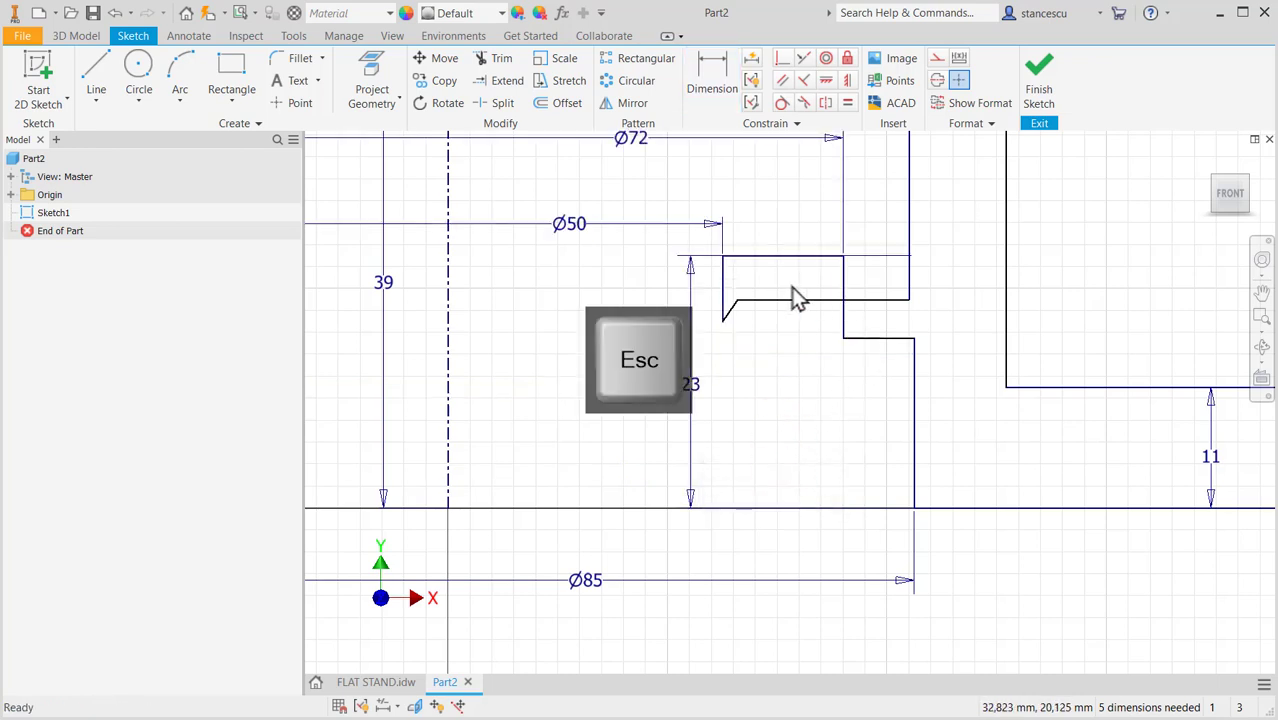
left_click_drag(812, 300, 815, 200)
left_click_drag(723, 322, 723, 221)
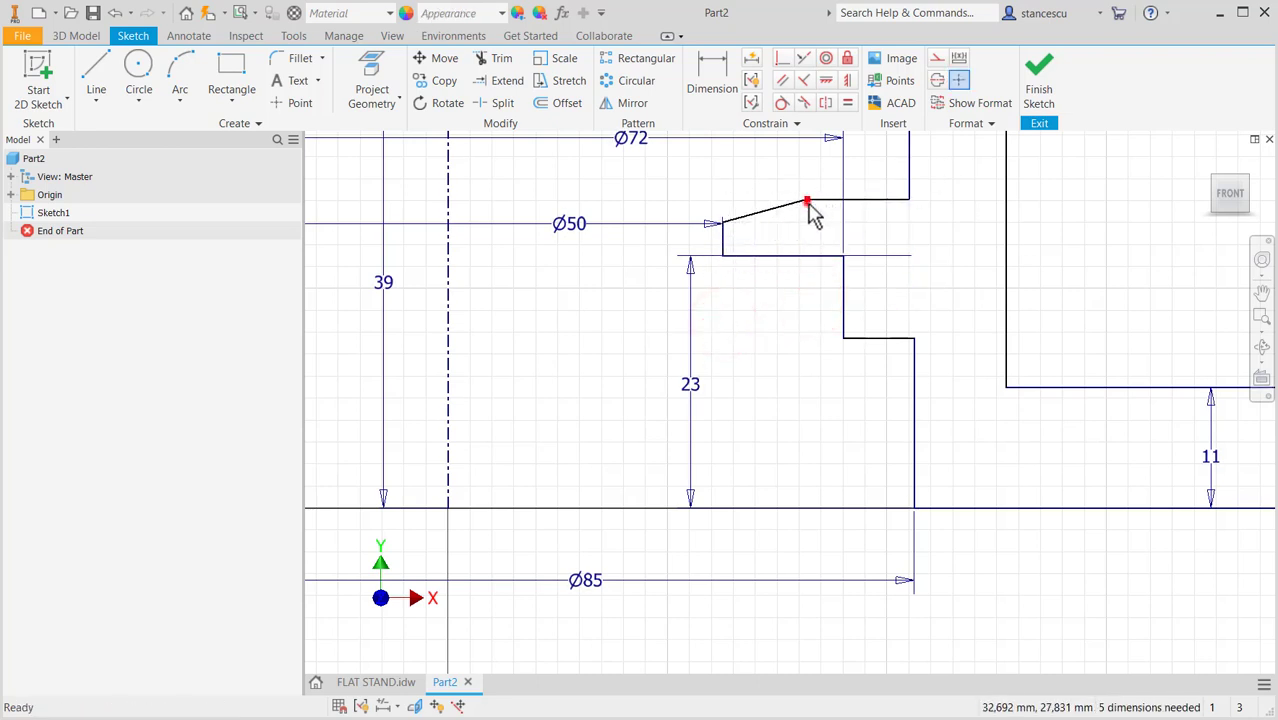
left_click_drag(808, 201, 766, 194)
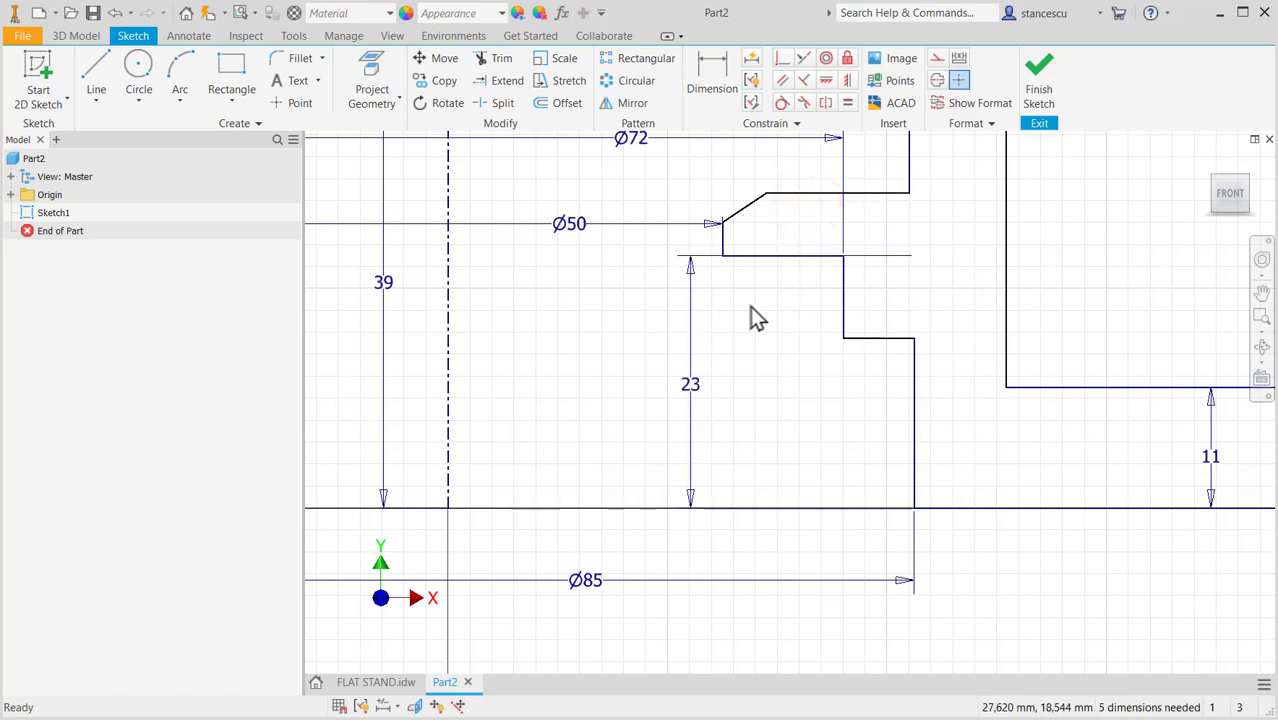
middle_click_drag(757, 318, 791, 442)
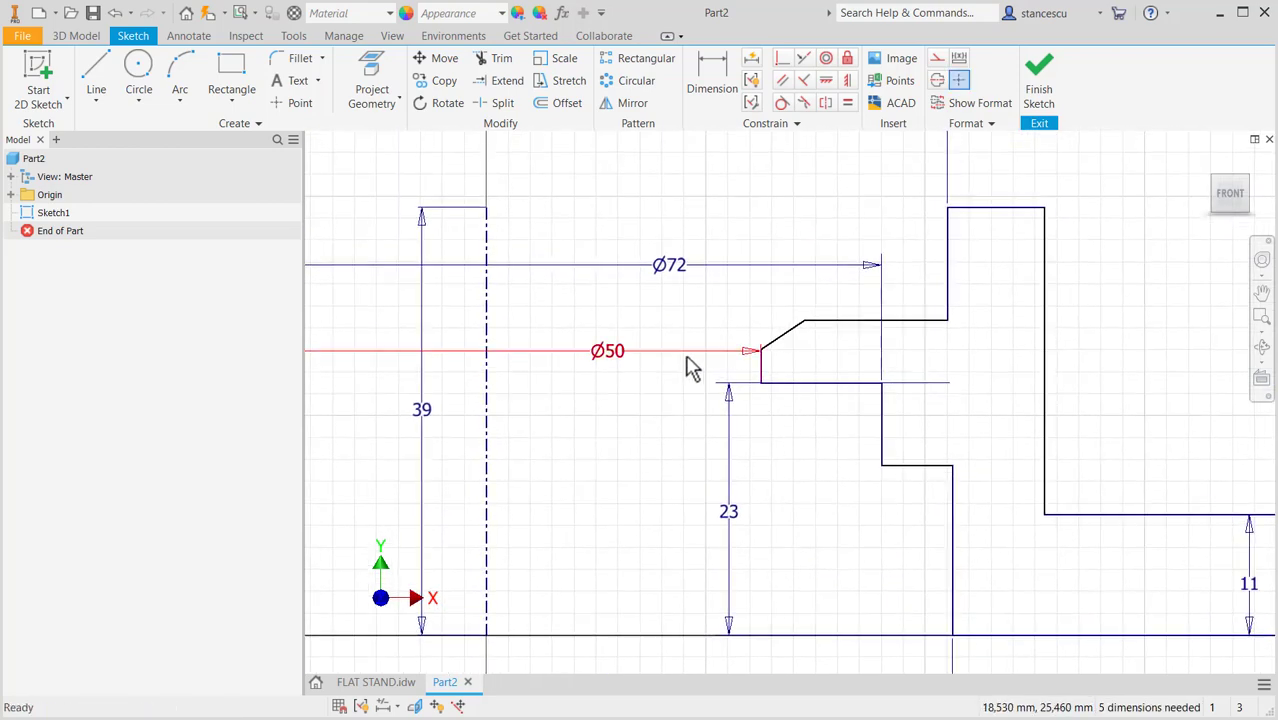
Step: Dimension the chamfer at a 30° angle to the short vertical edge below it
left_click(704, 64)
left_click(763, 372)
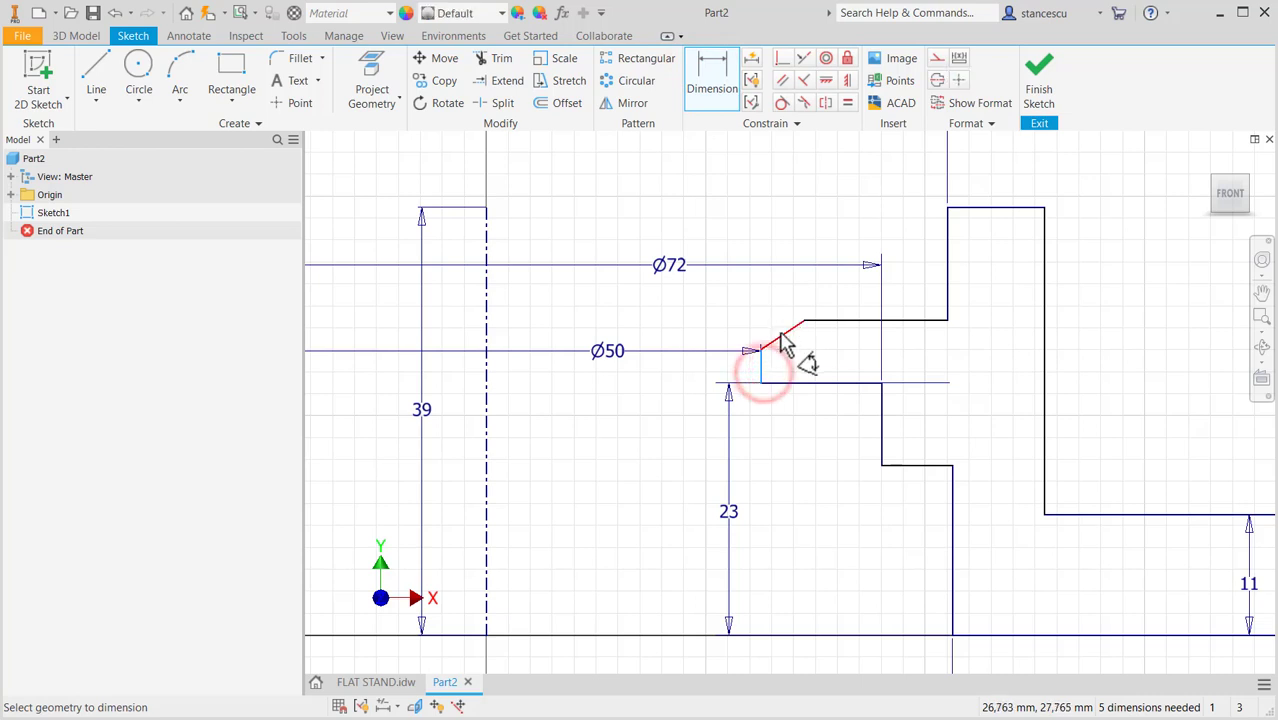
left_click(779, 336)
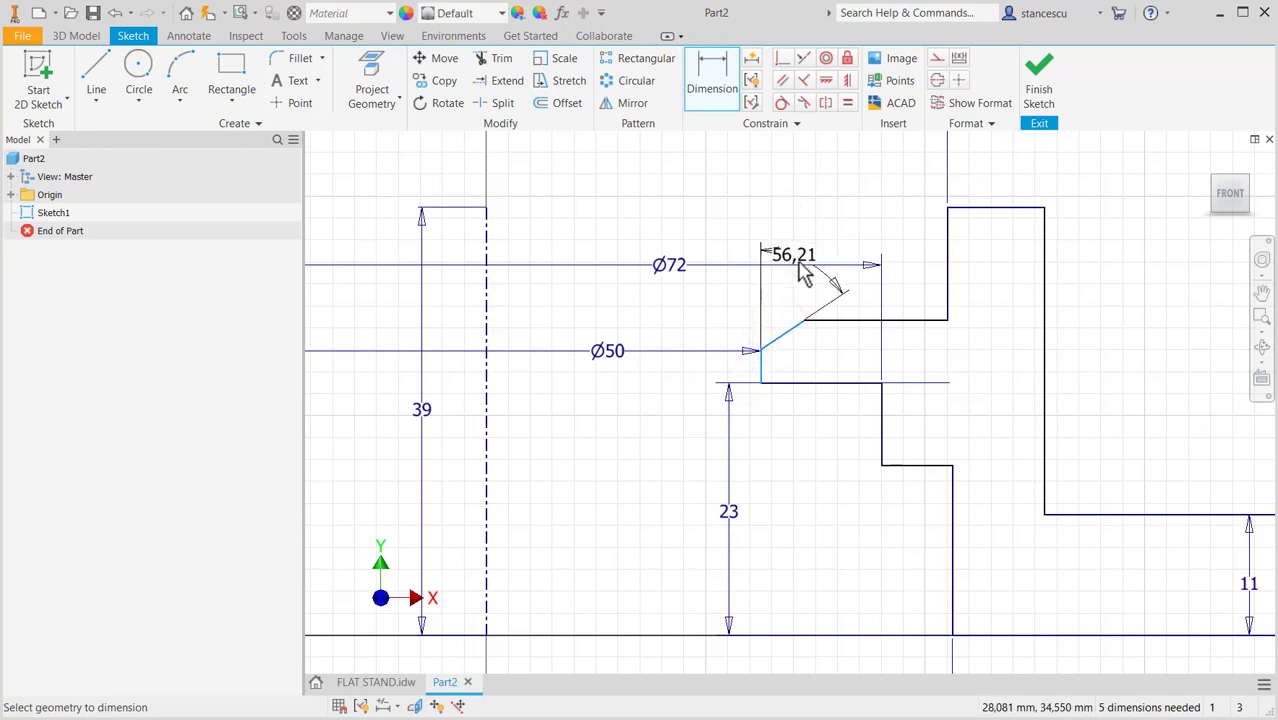
left_click(801, 278)
type("3")
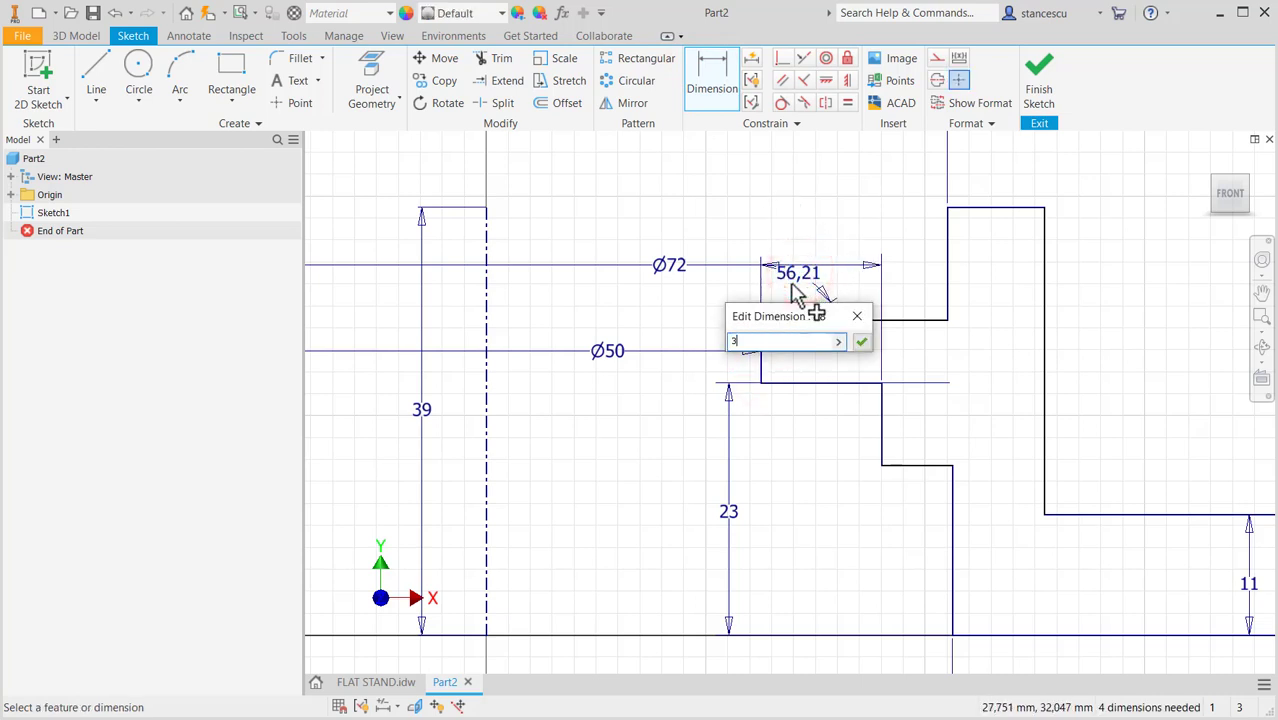
type("0")
key("Return")
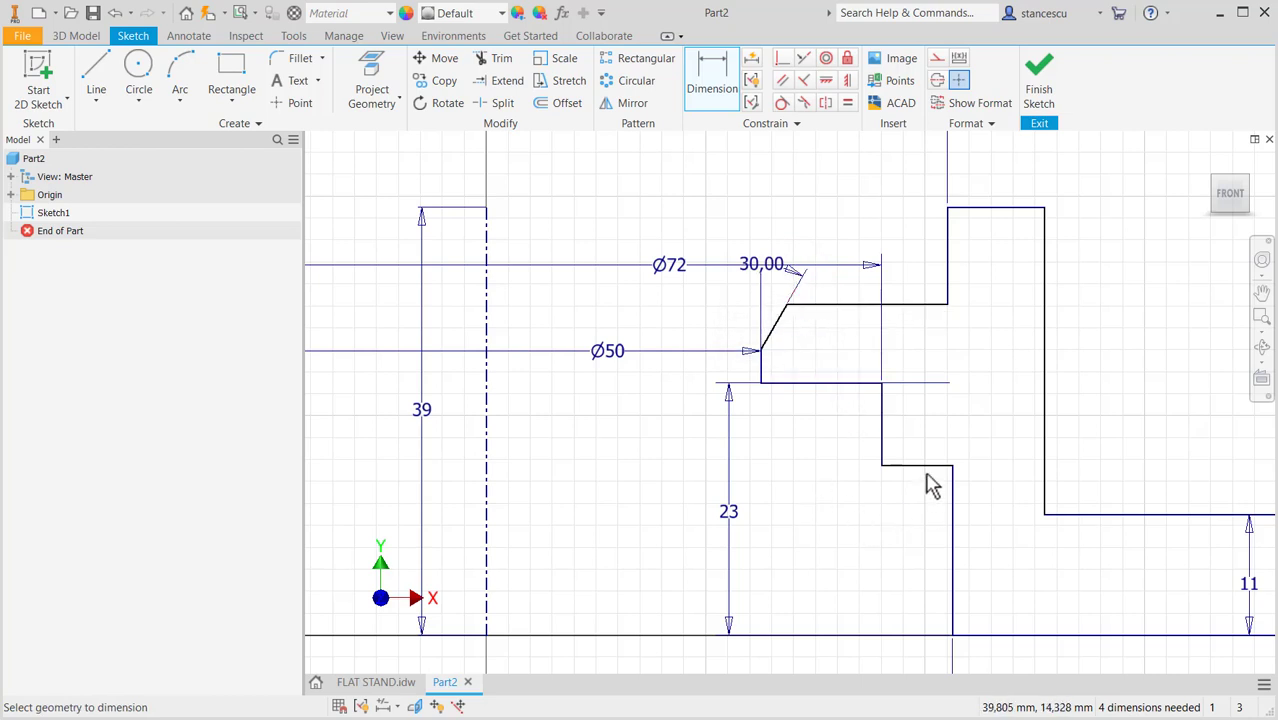
key("Escape")
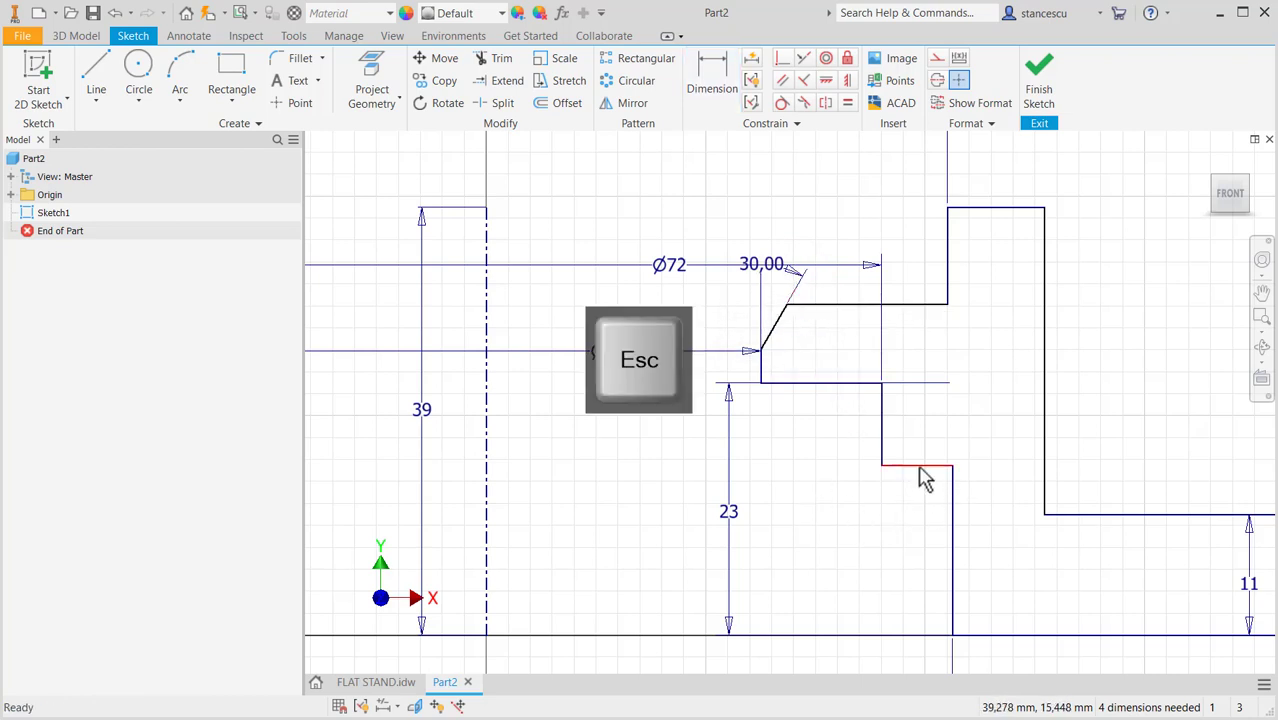
Step: Raise the short inner step and dimension the upper step edge 30 above the base line
left_click_drag(917, 465, 918, 352)
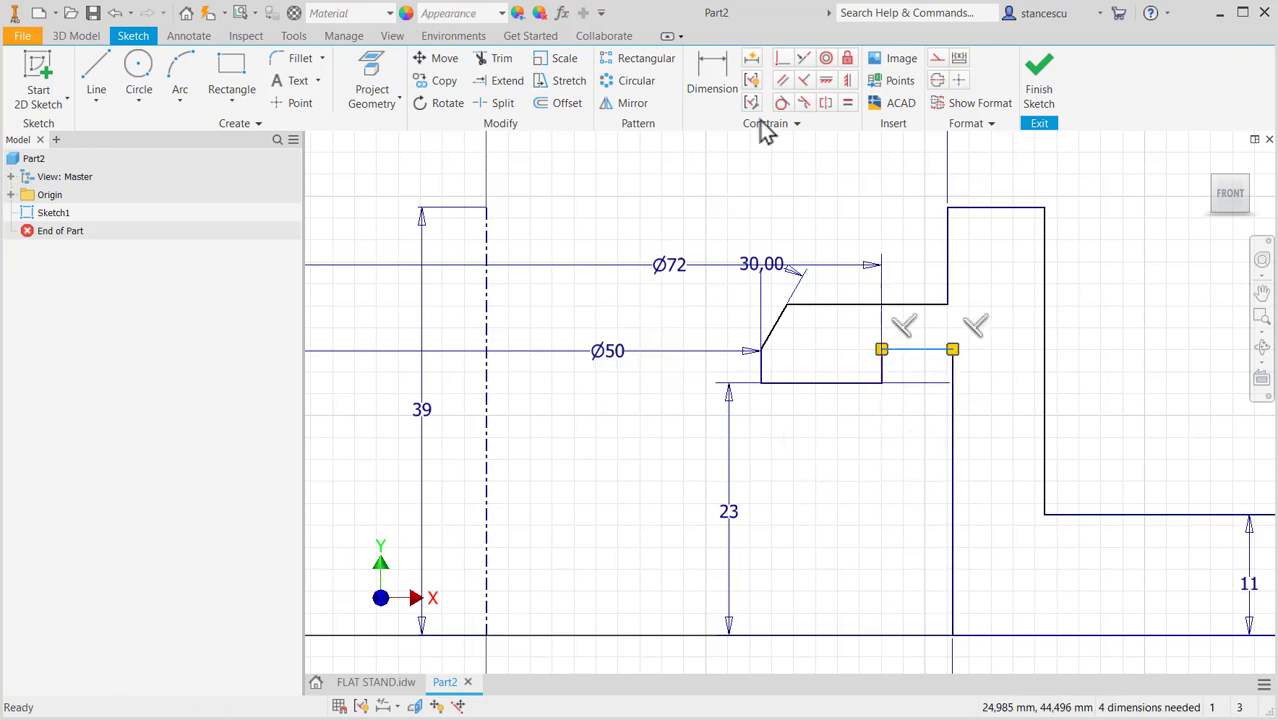
left_click(712, 78)
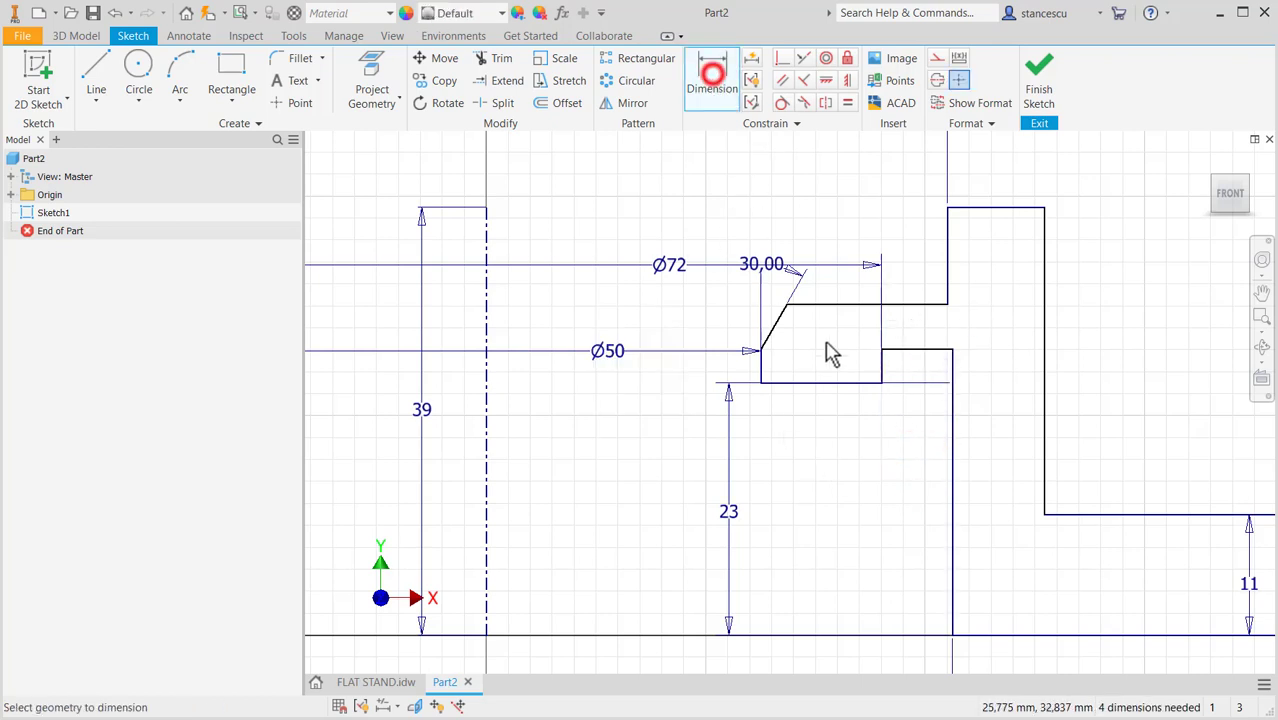
left_click(910, 312)
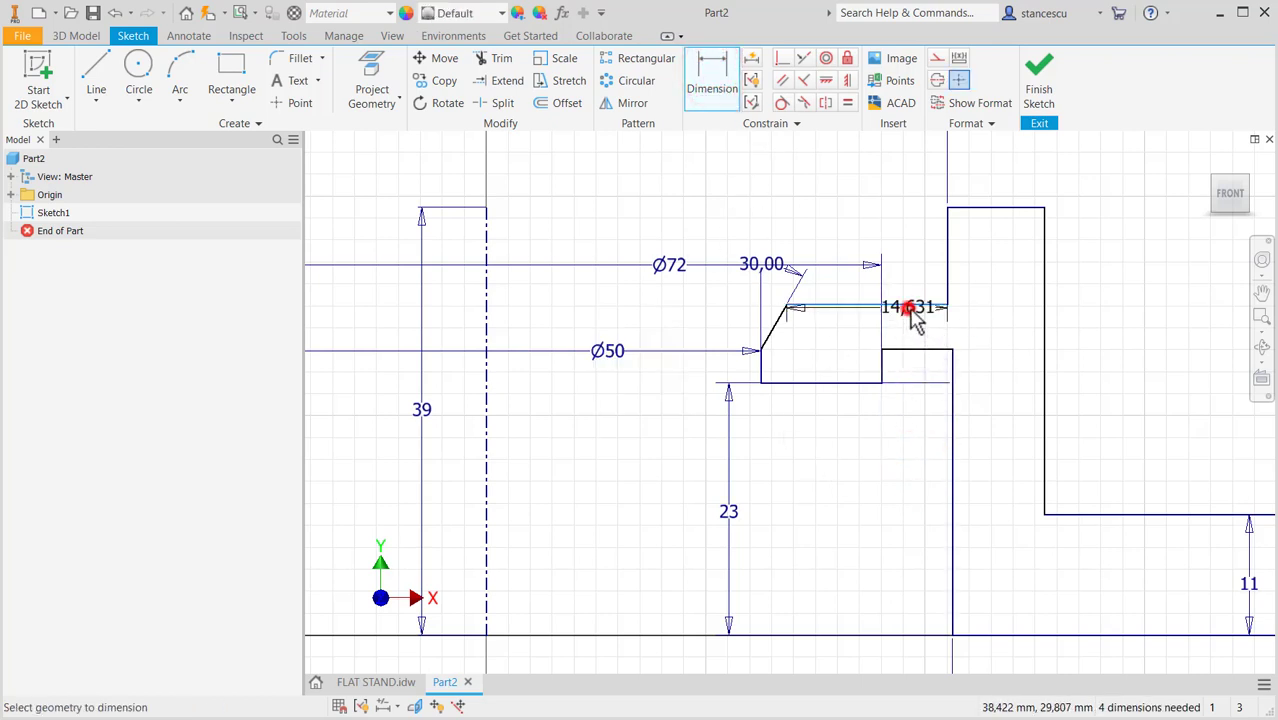
left_click(1016, 640)
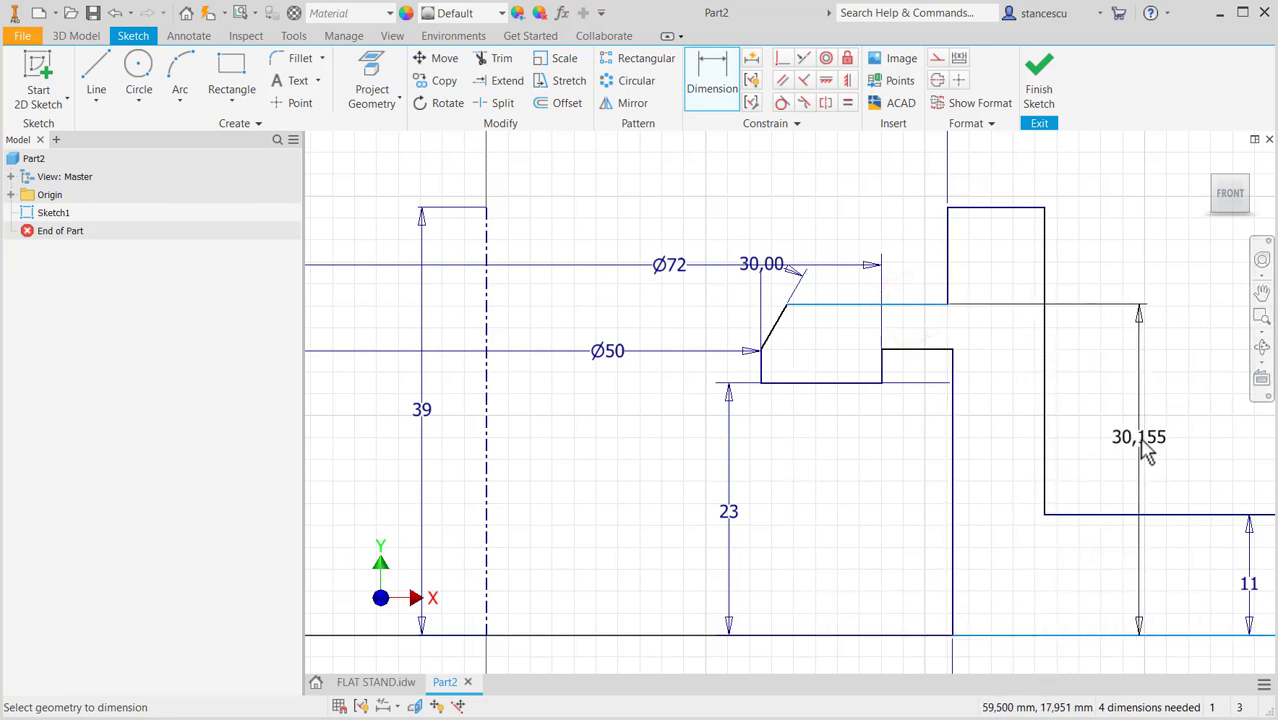
left_click(1146, 430)
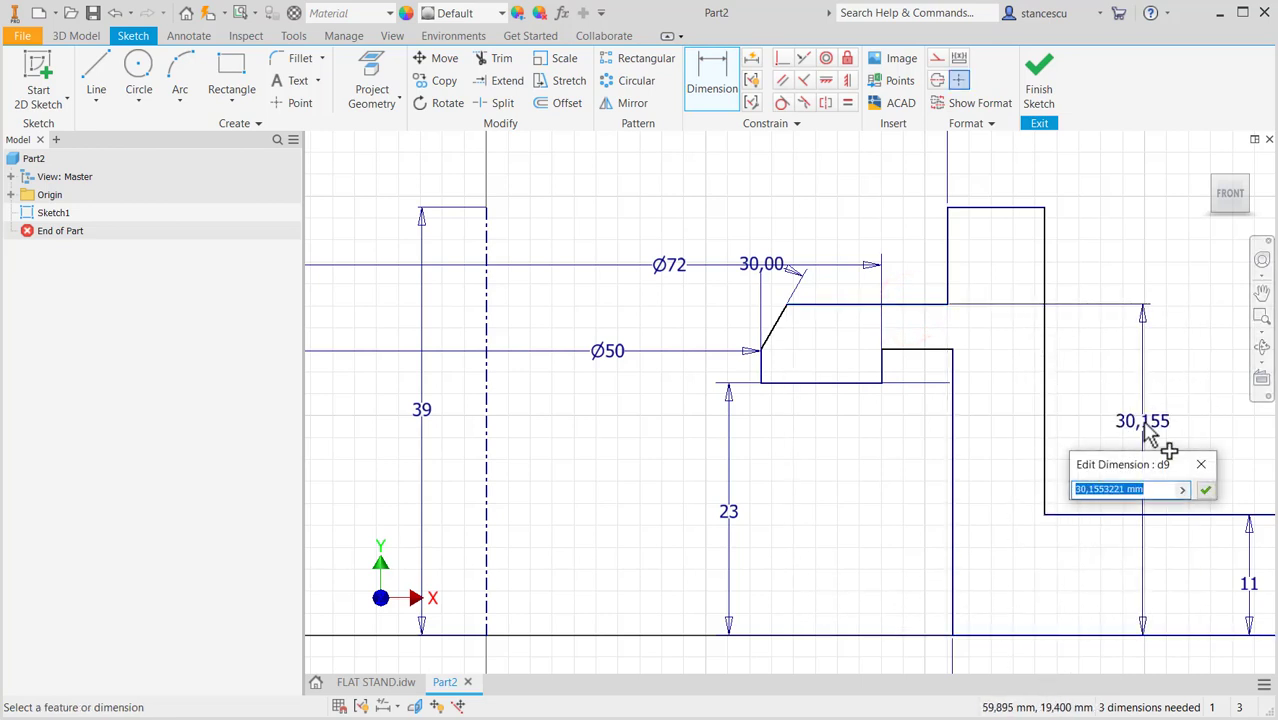
key("Return")
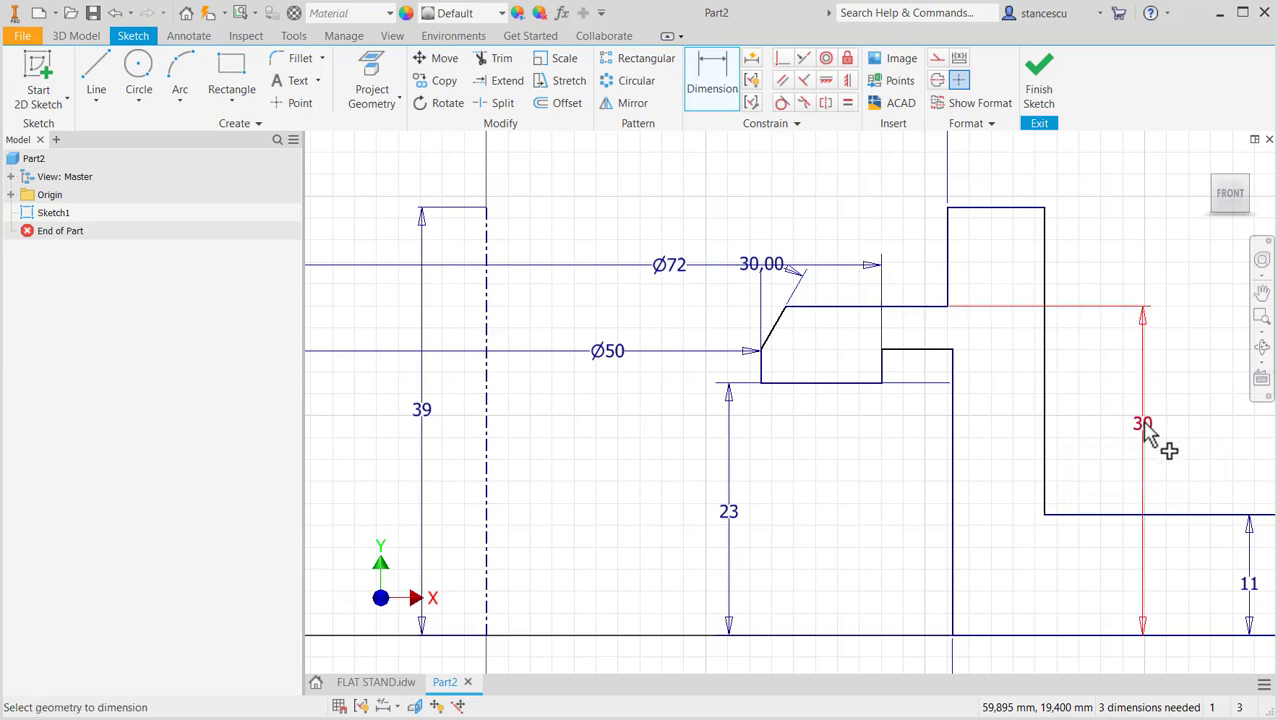
Step: Dimension the raised step height to 25.5 above the base line
left_click(910, 351)
left_click(999, 629)
left_click(998, 502)
type("25.5")
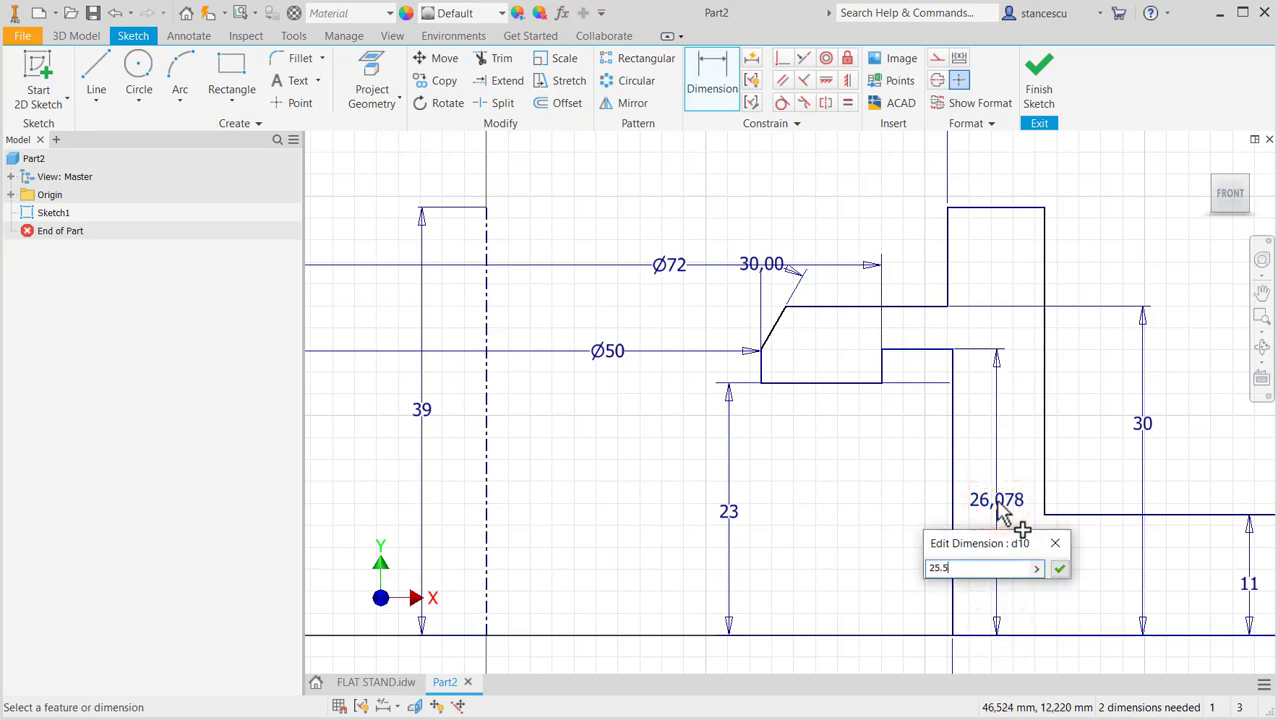
key("Return")
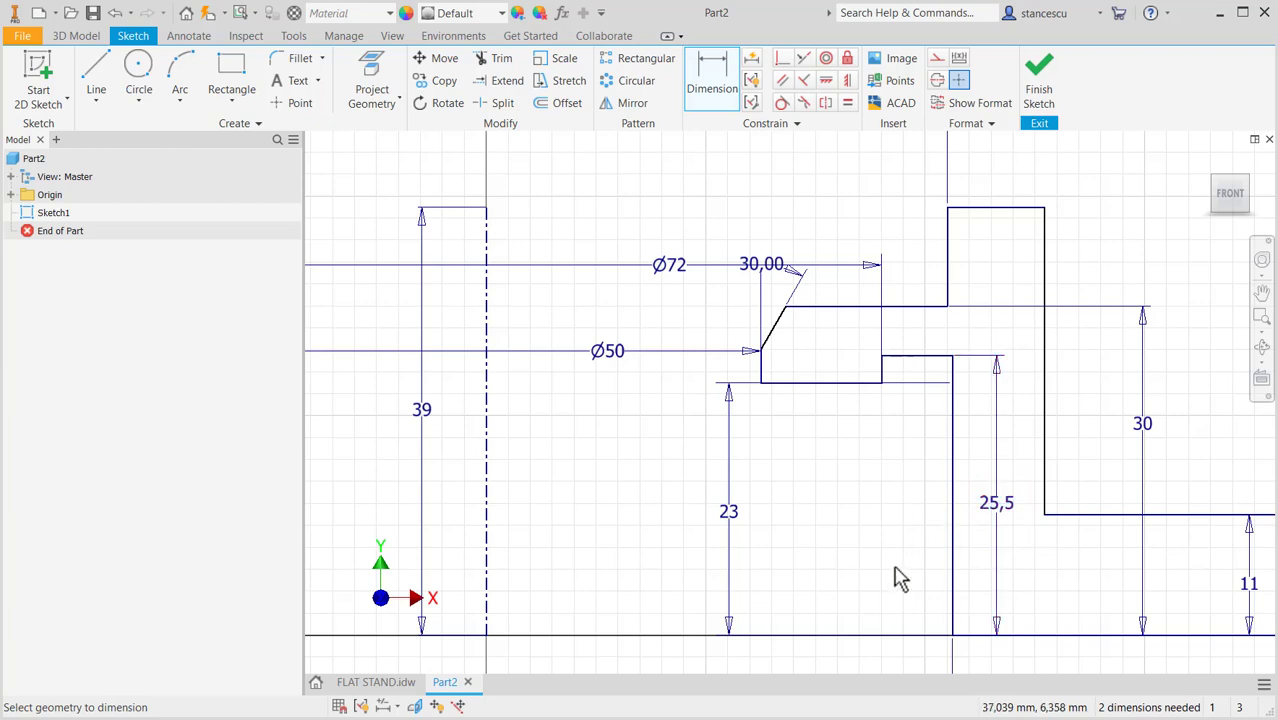
Step: Dimension the collar's outer edge as a Ø104 diameter about the centreline
mouse_move(893, 579)
middle_mouse_down()
mouse_move(765, 496)
mouse_move(636, 465)
mouse_move(775, 483)
middle_mouse_up()
scroll(645, 478, "down", 2)
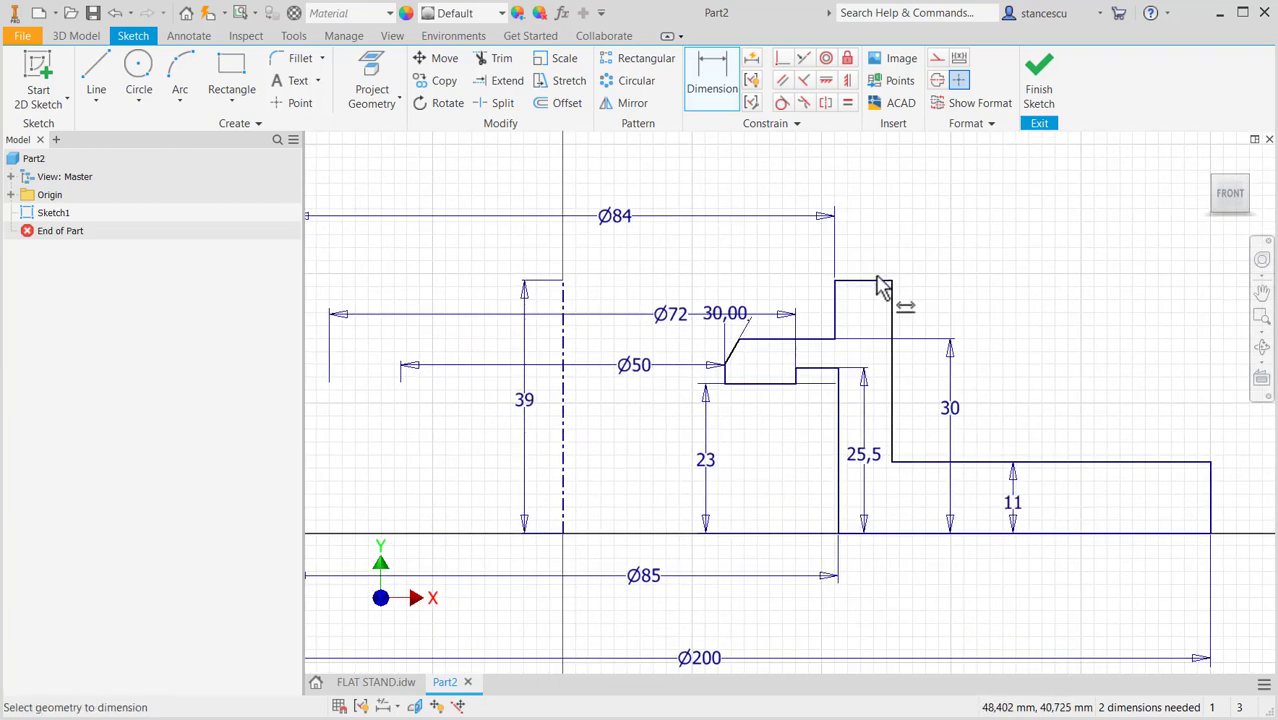
left_click(892, 308)
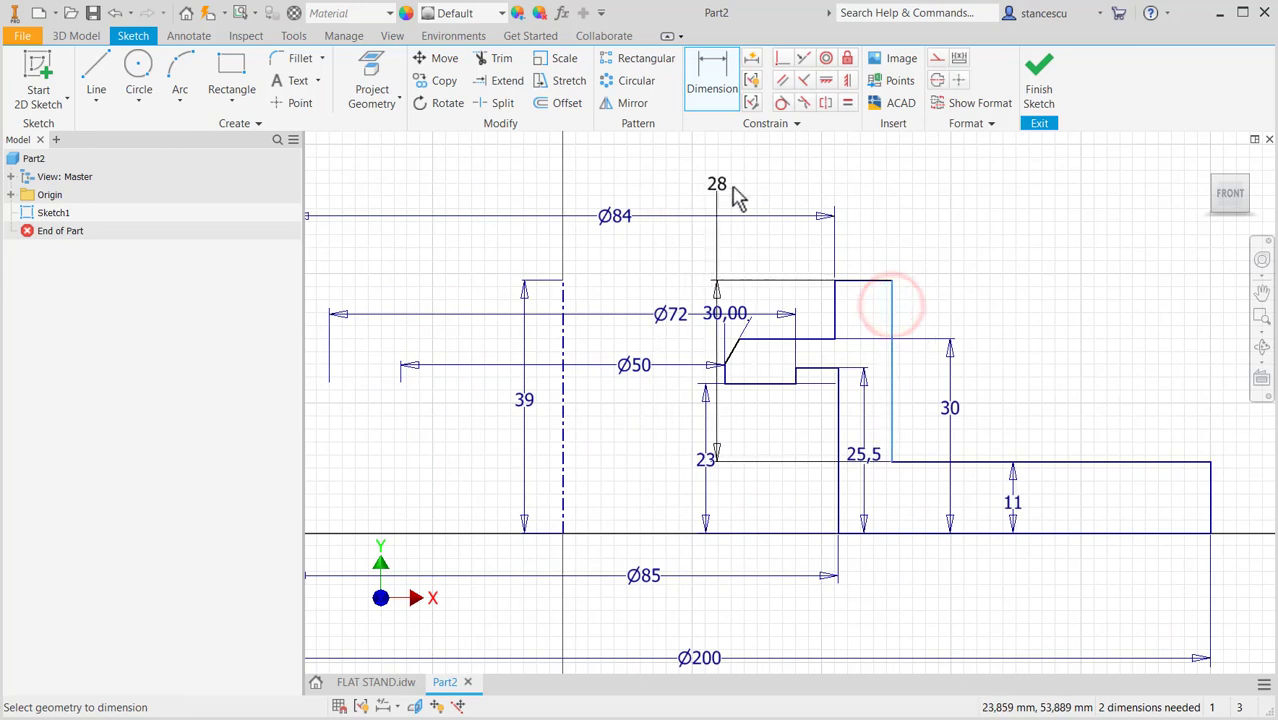
left_click(563, 348)
left_click(606, 174)
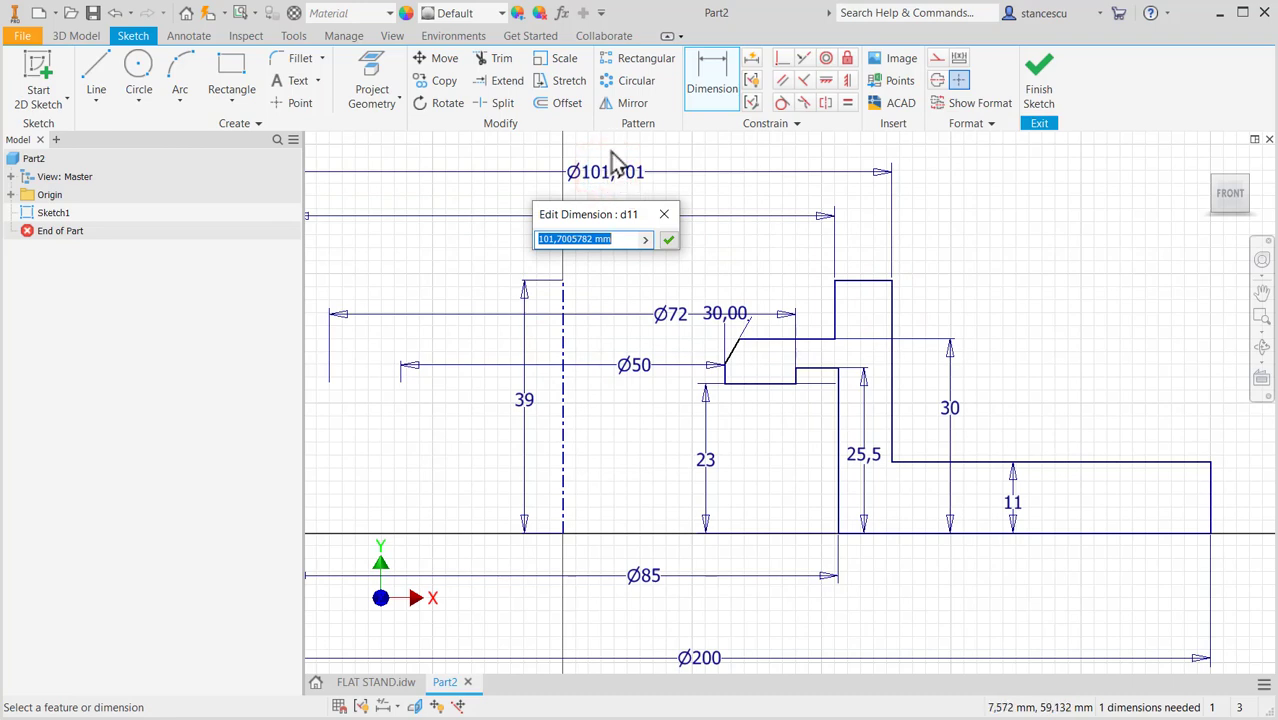
type("104")
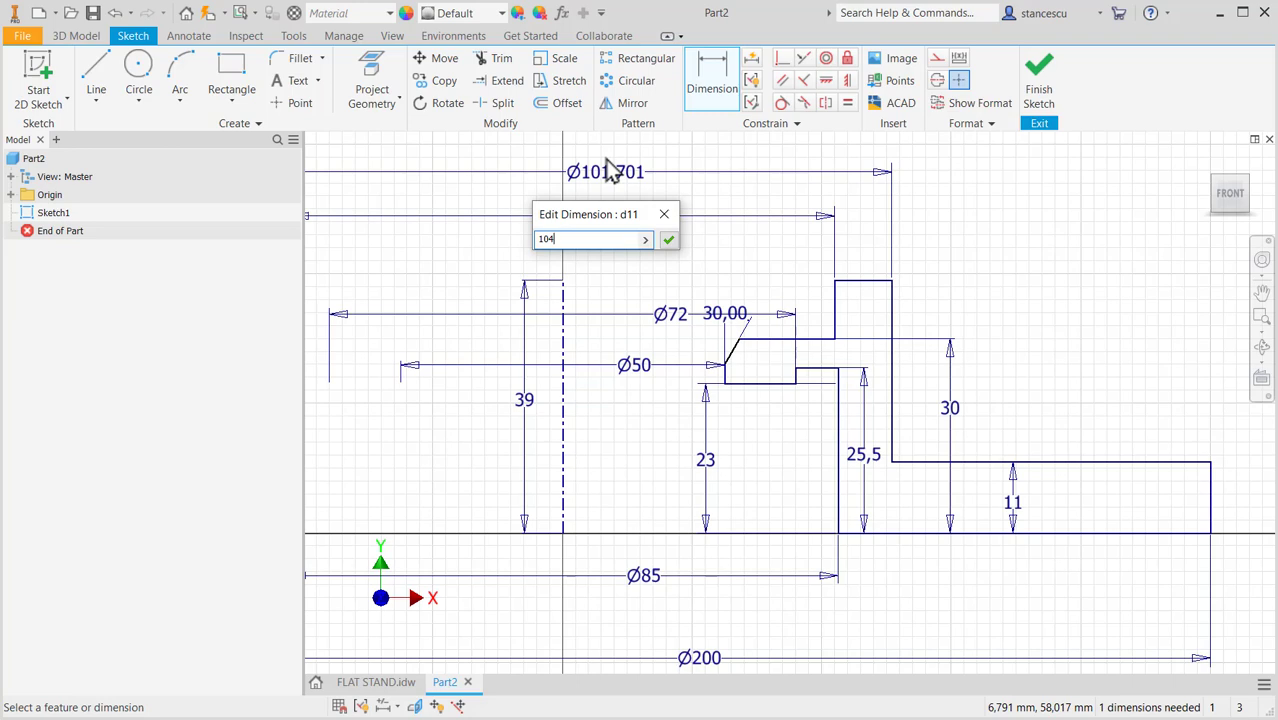
key("Return")
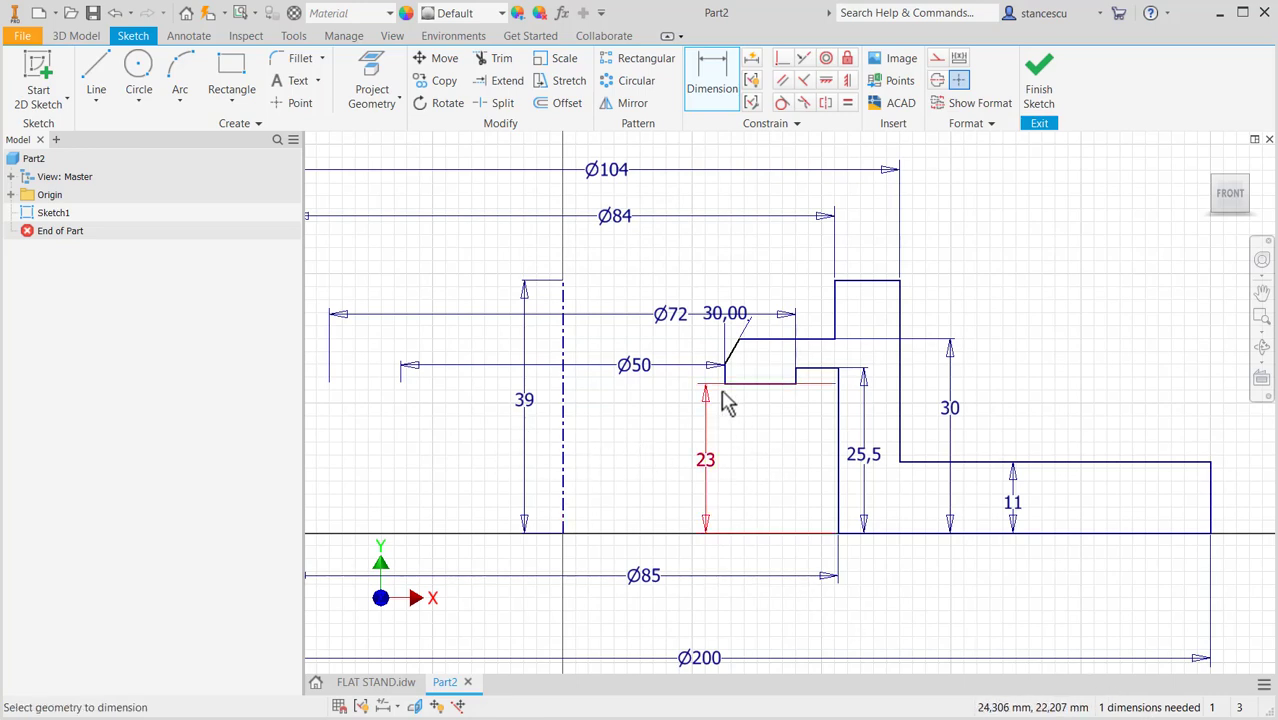
Step: Set the chamfer line's height to 3, fully constraining the profile
scroll(740, 385, "up", 5)
left_click(745, 266)
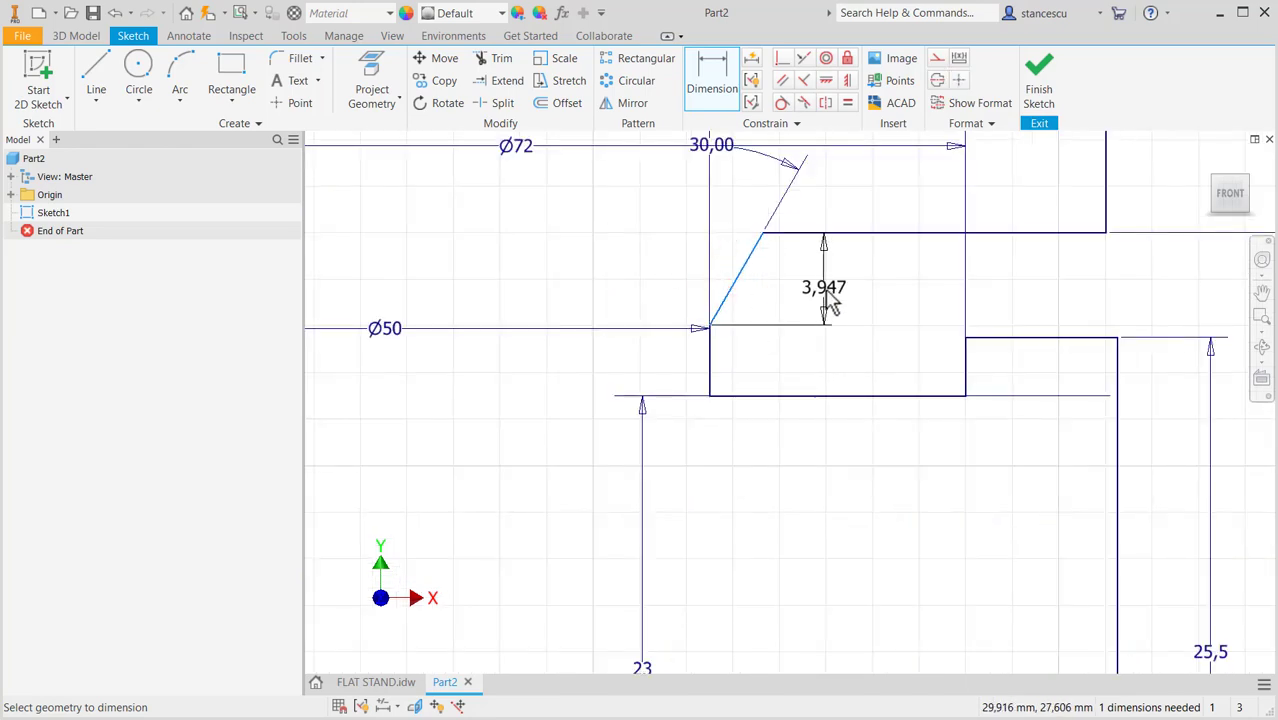
left_click(826, 297)
type("3")
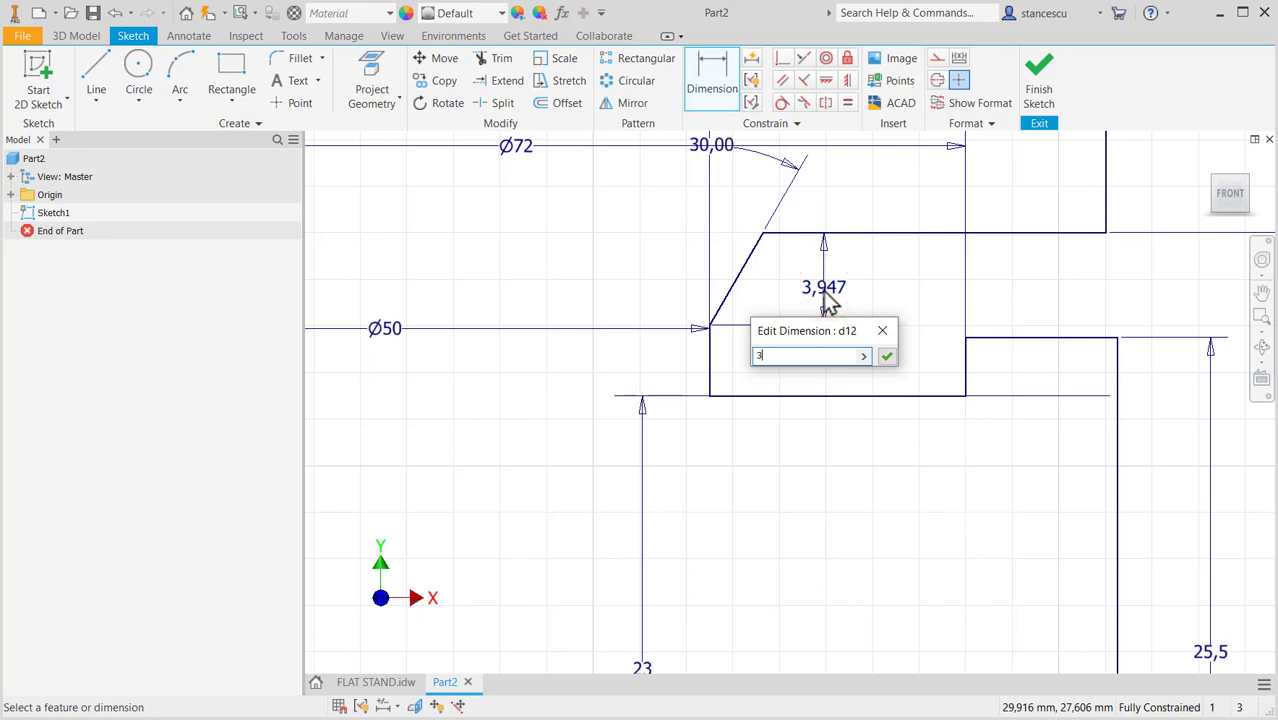
key("Return")
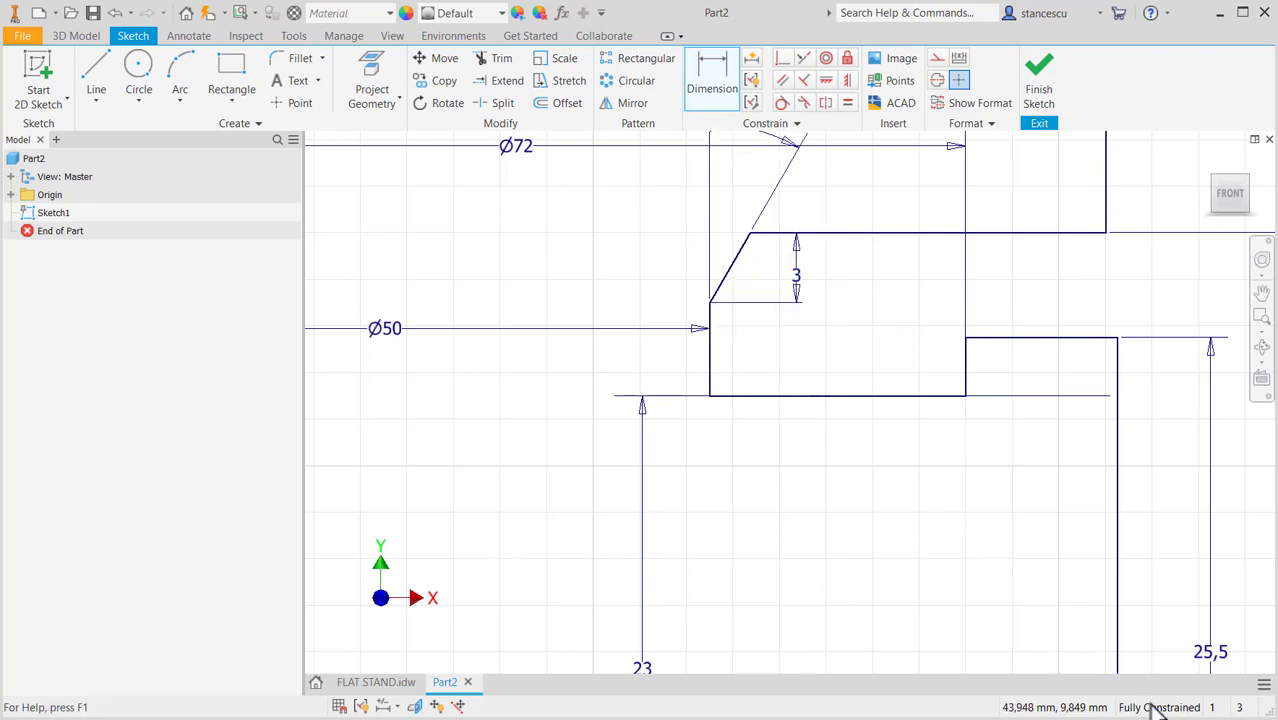
Step: Finish the sketch and revolve the profile a full 360° into Revolution1, viewed from Home
left_click(1040, 80)
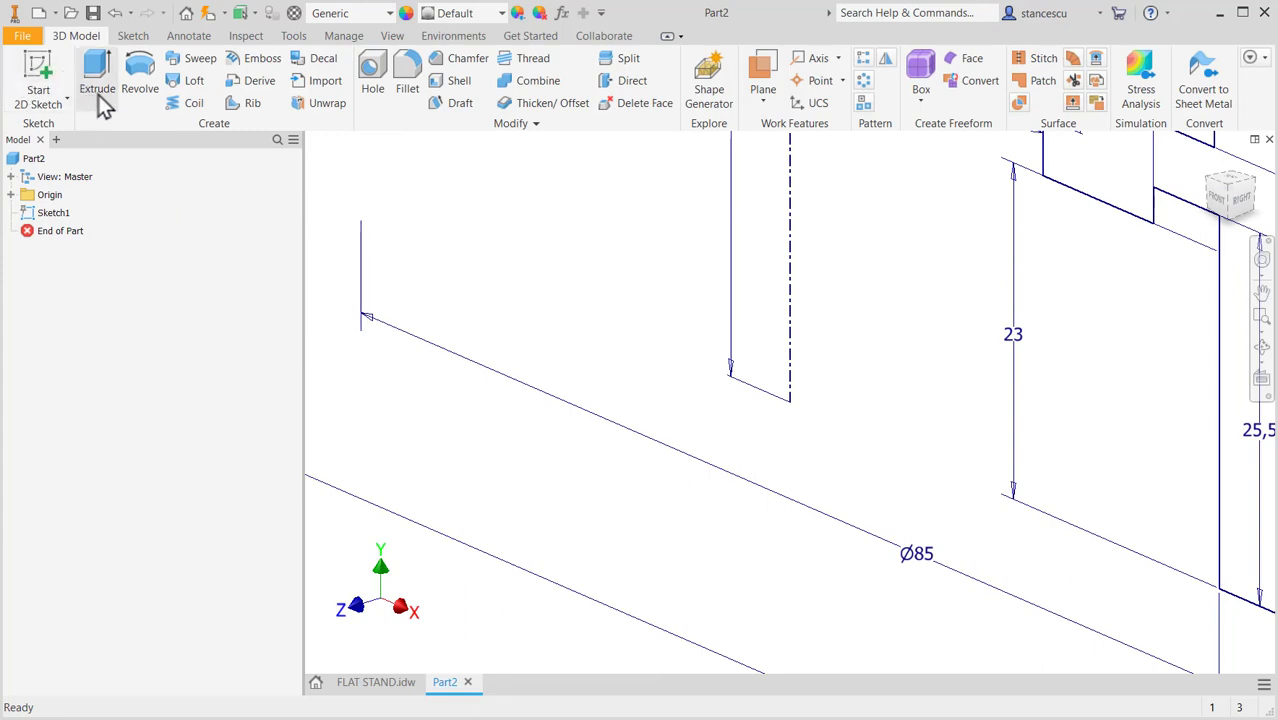
left_click(130, 70)
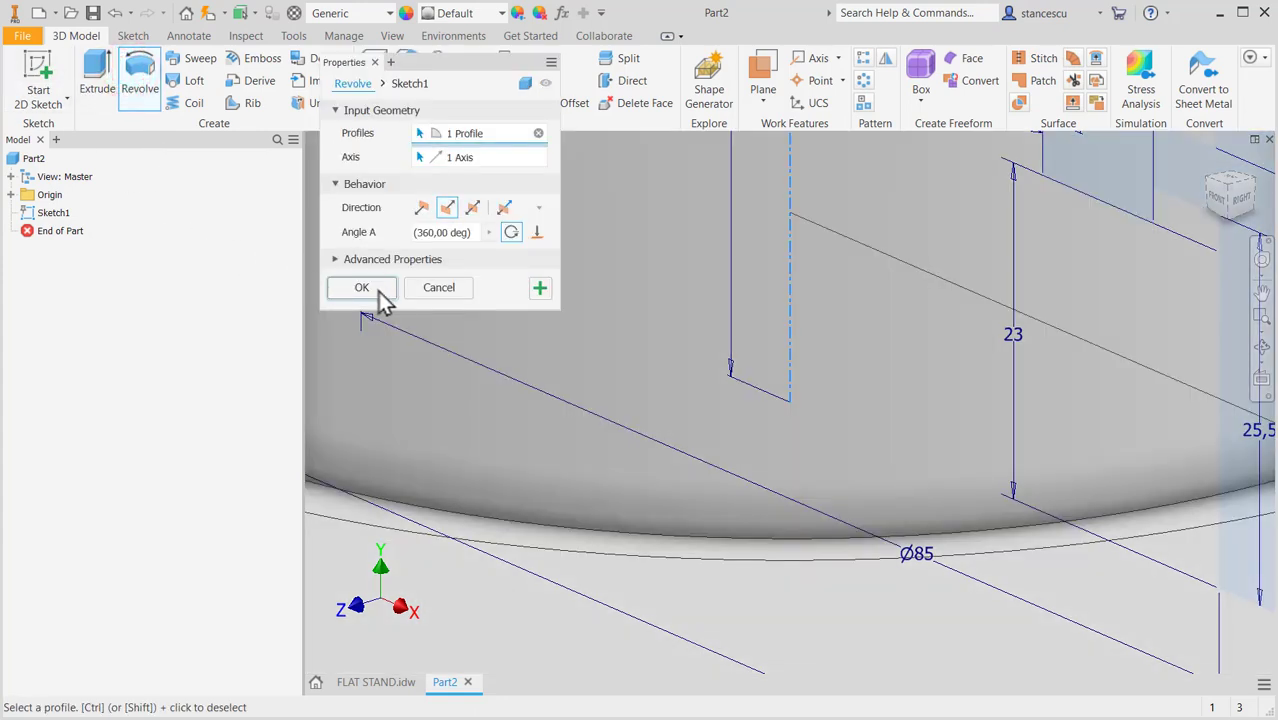
left_click(378, 290)
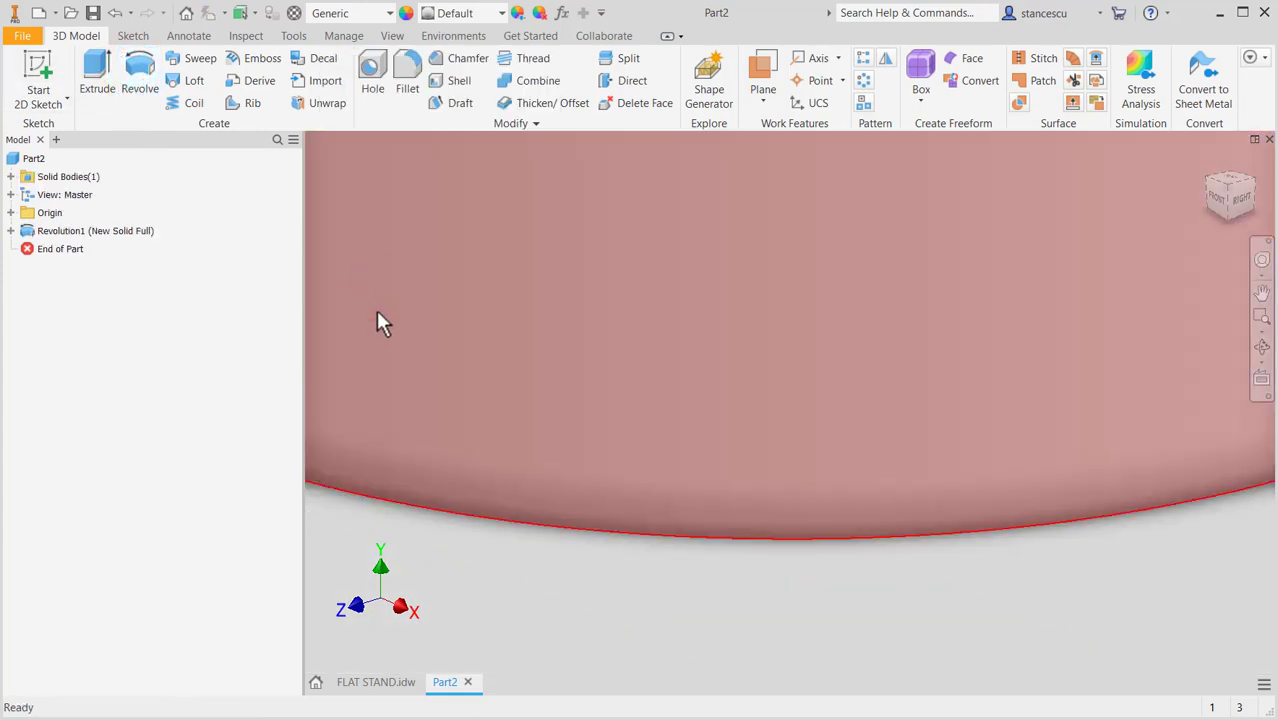
key("F6")
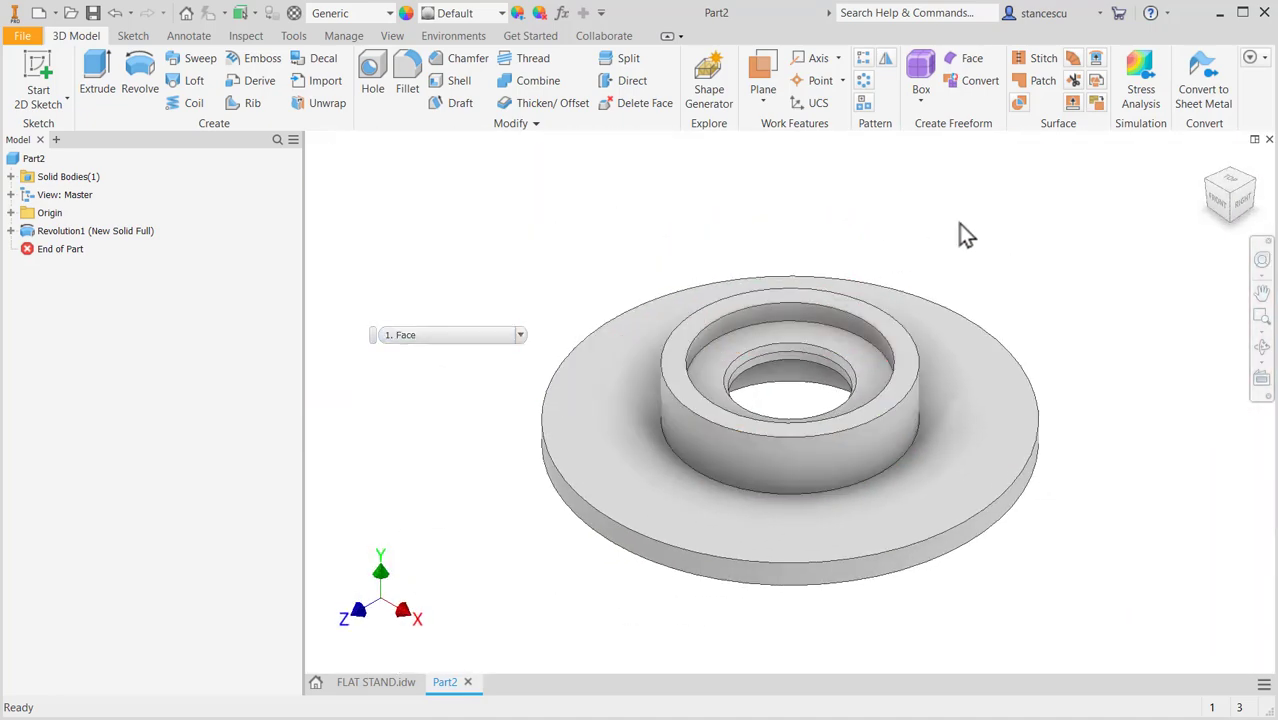
left_click(962, 222)
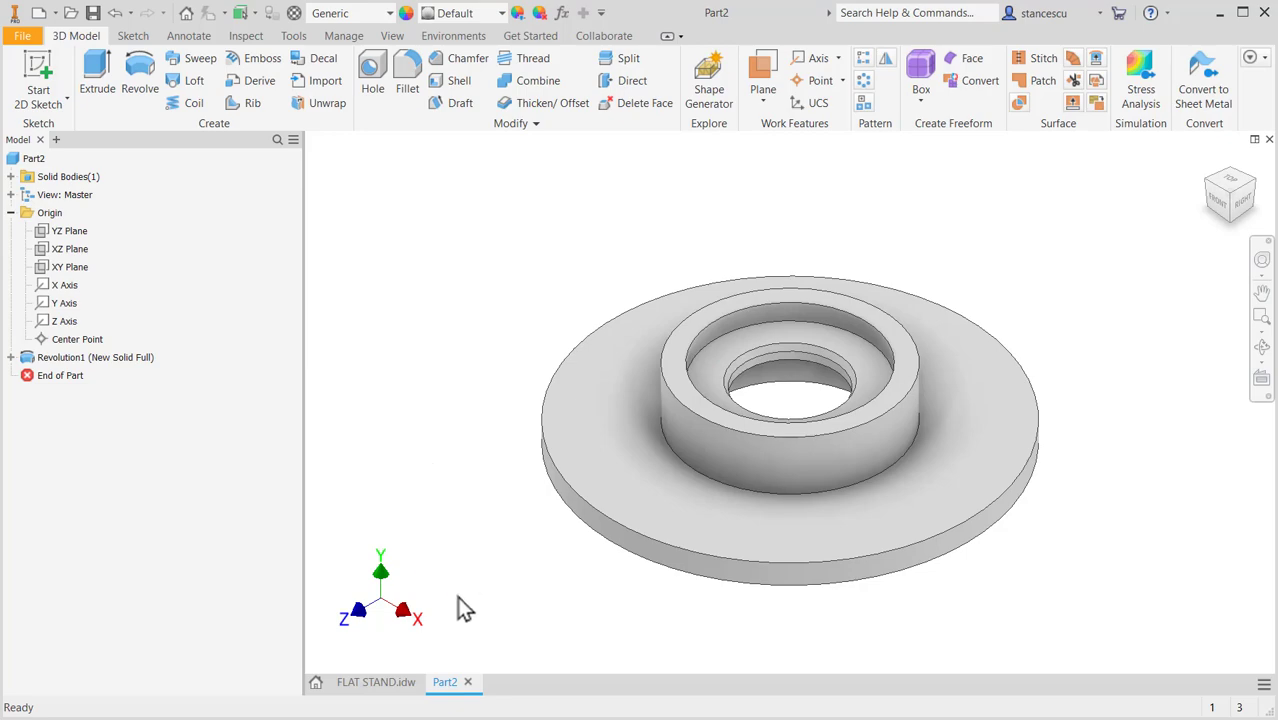
Step: Switch to FLAT STAND.idw and check the rectangular-hole dimensions 14, 12 and 6
left_click(390, 682)
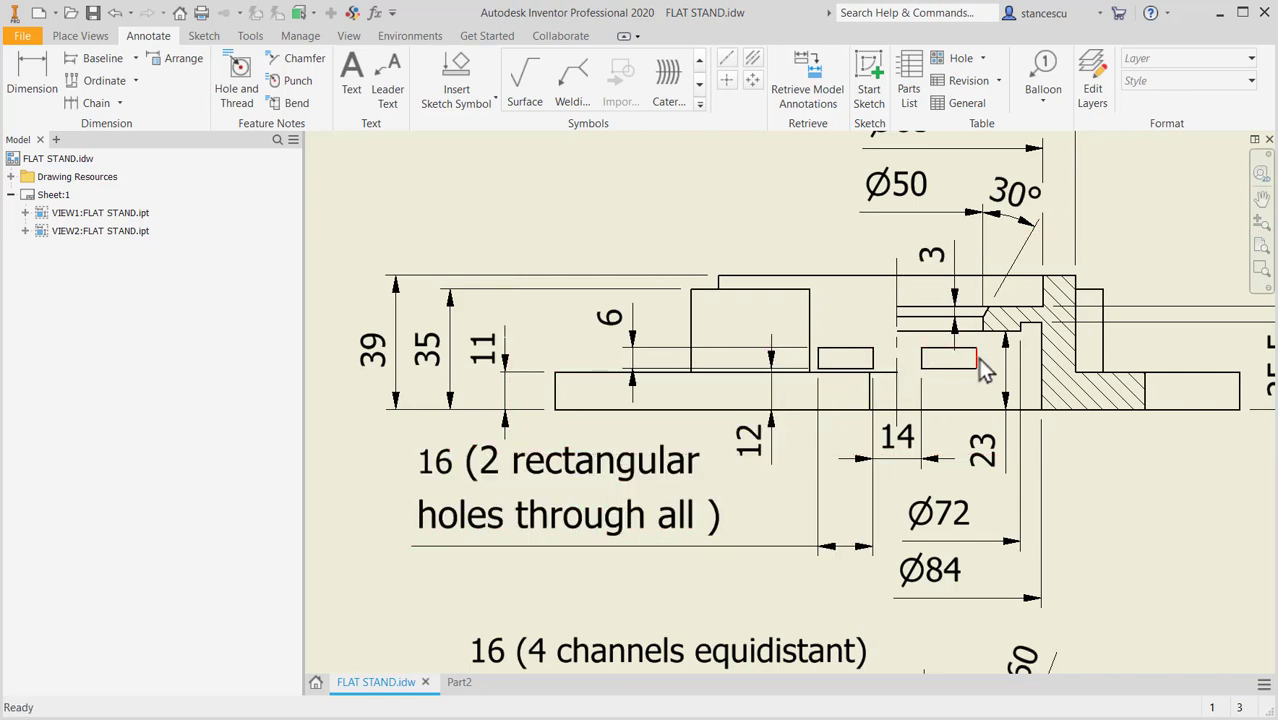
left_click(911, 457)
Step: Start a sketch on Part2's YZ Plane, slice the view, and draw a small rectangle
left_click(458, 684)
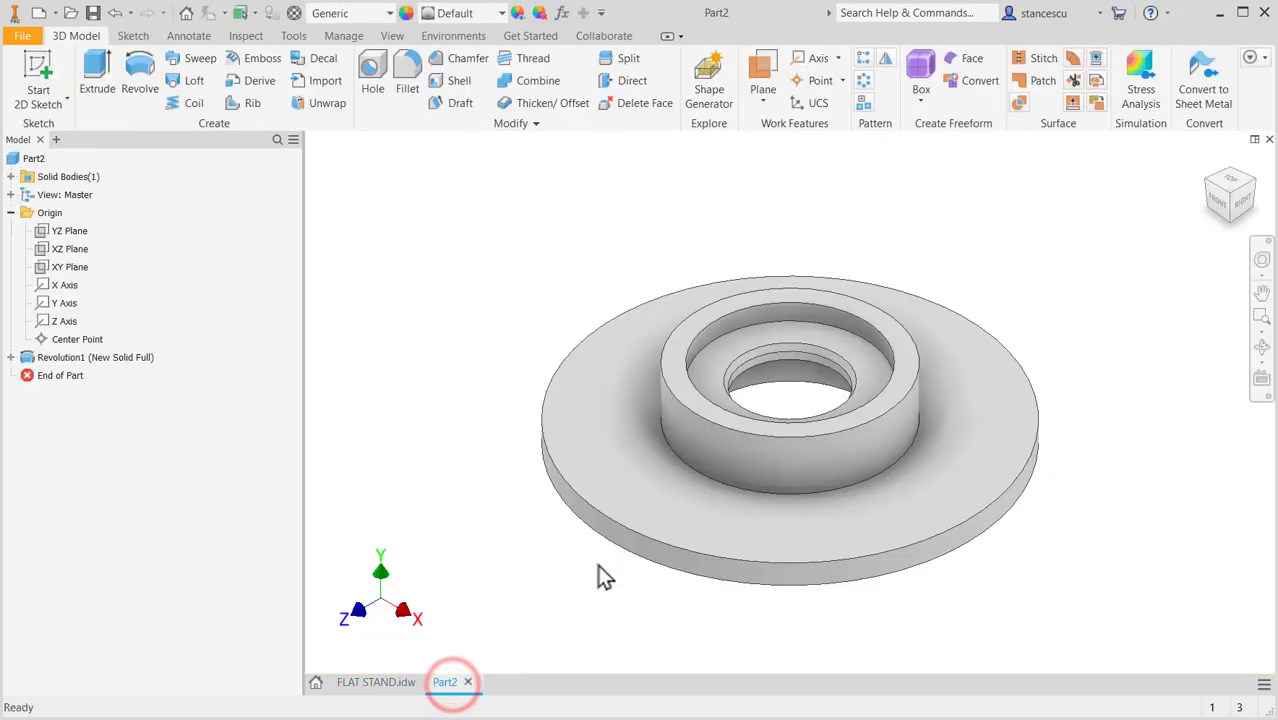
left_click(44, 232)
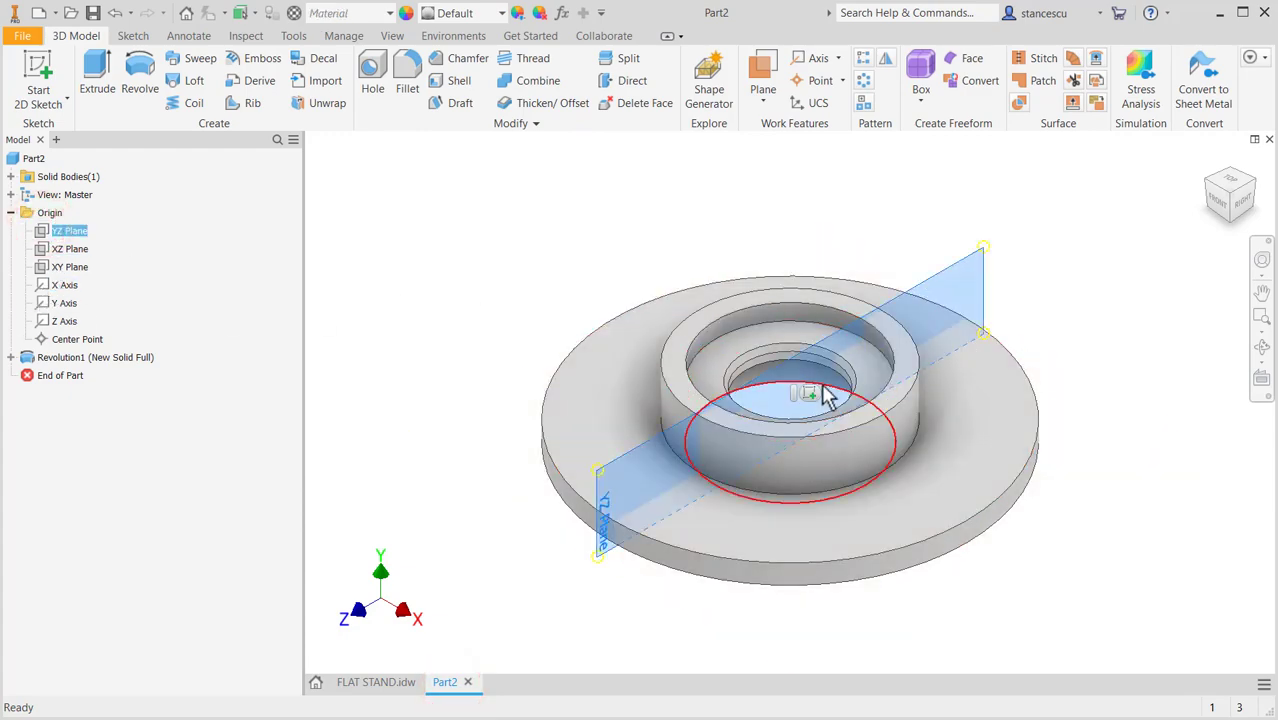
left_click(814, 393)
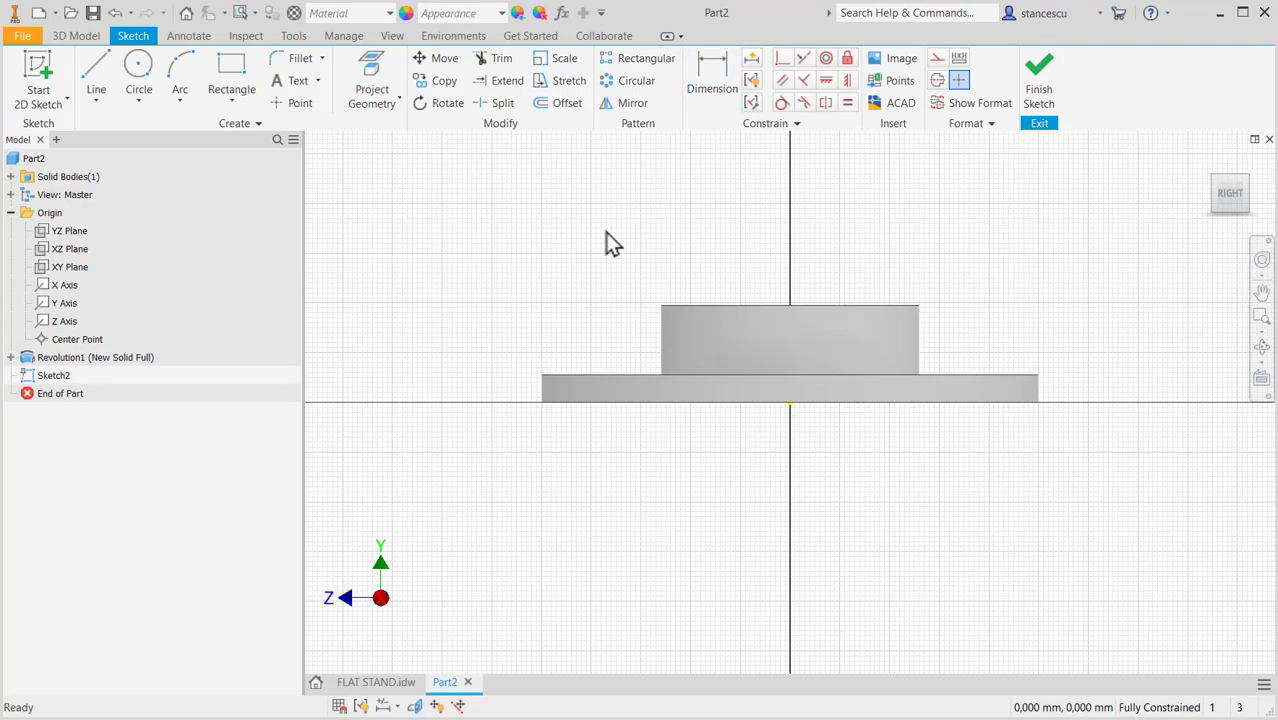
key("F7")
scroll(724, 388, "up", 3)
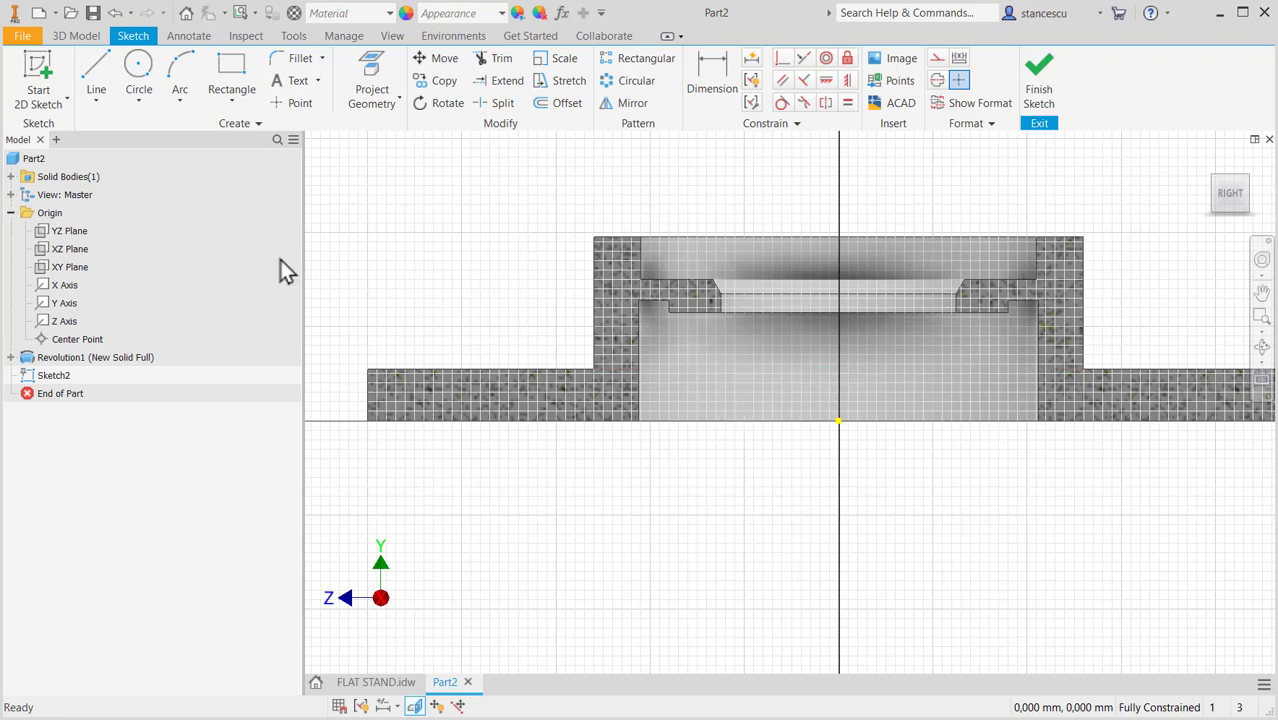
left_click(236, 75)
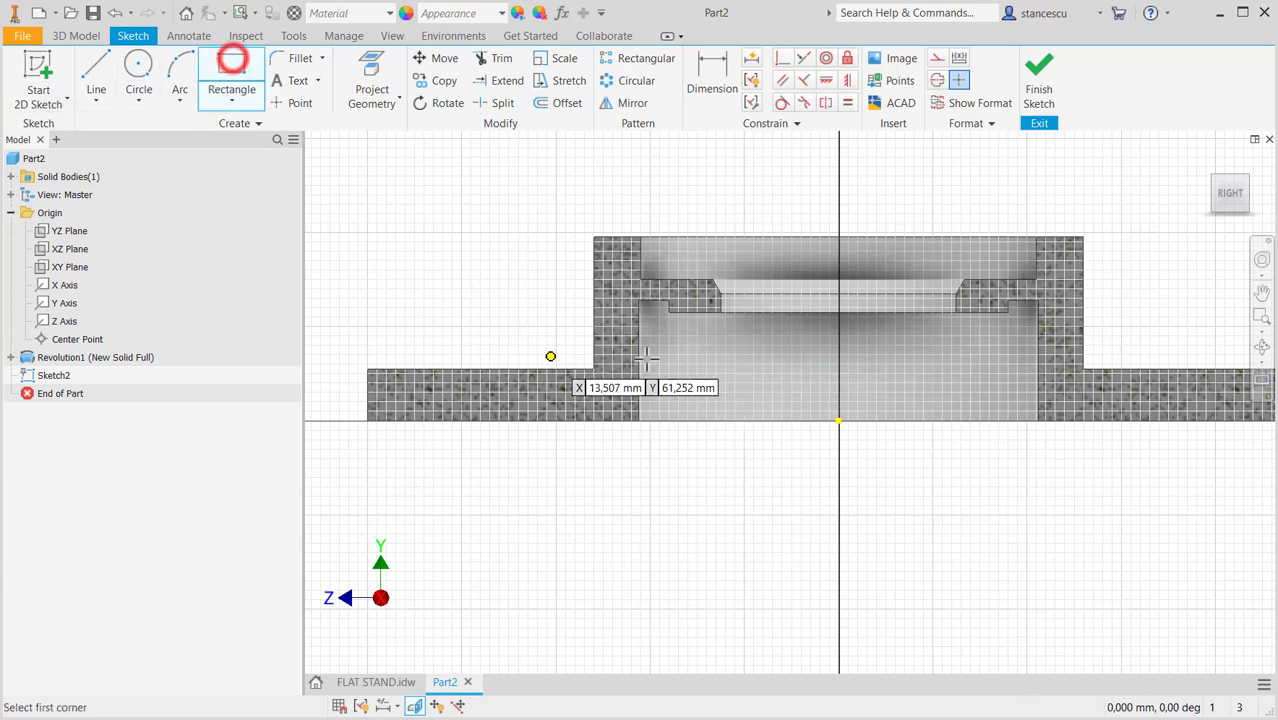
left_click(740, 361)
left_click(797, 393)
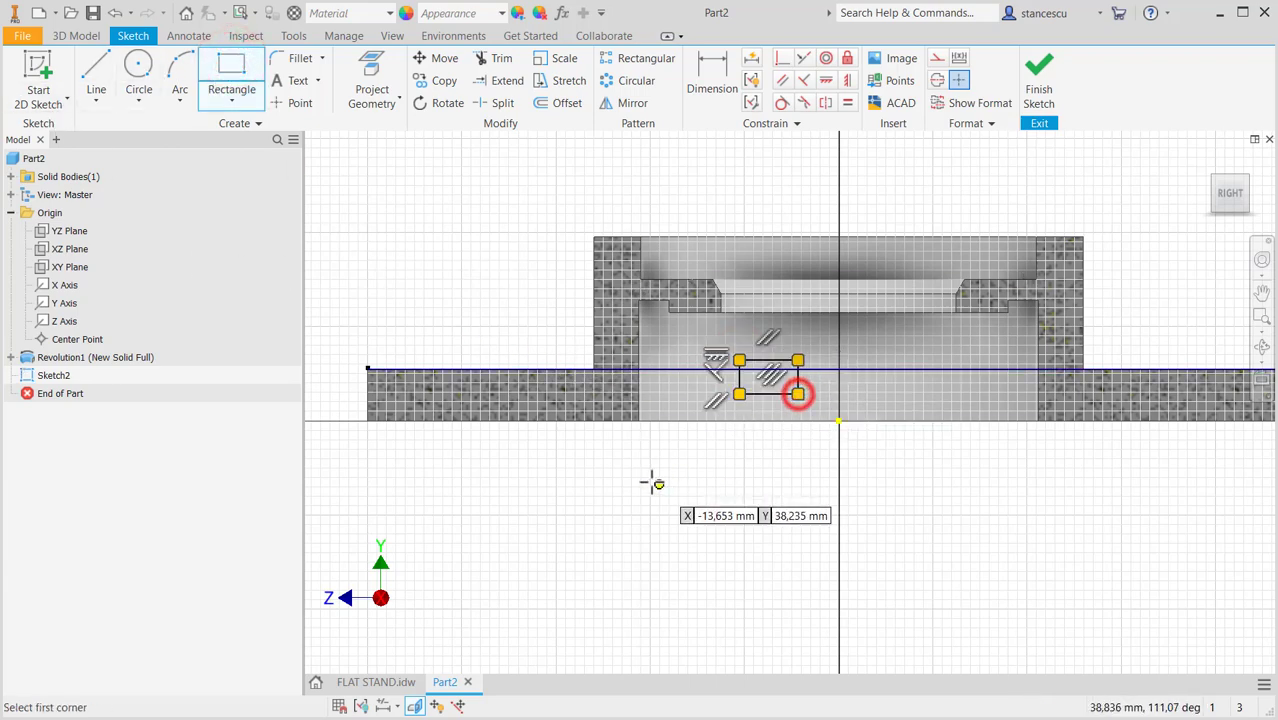
key("Escape")
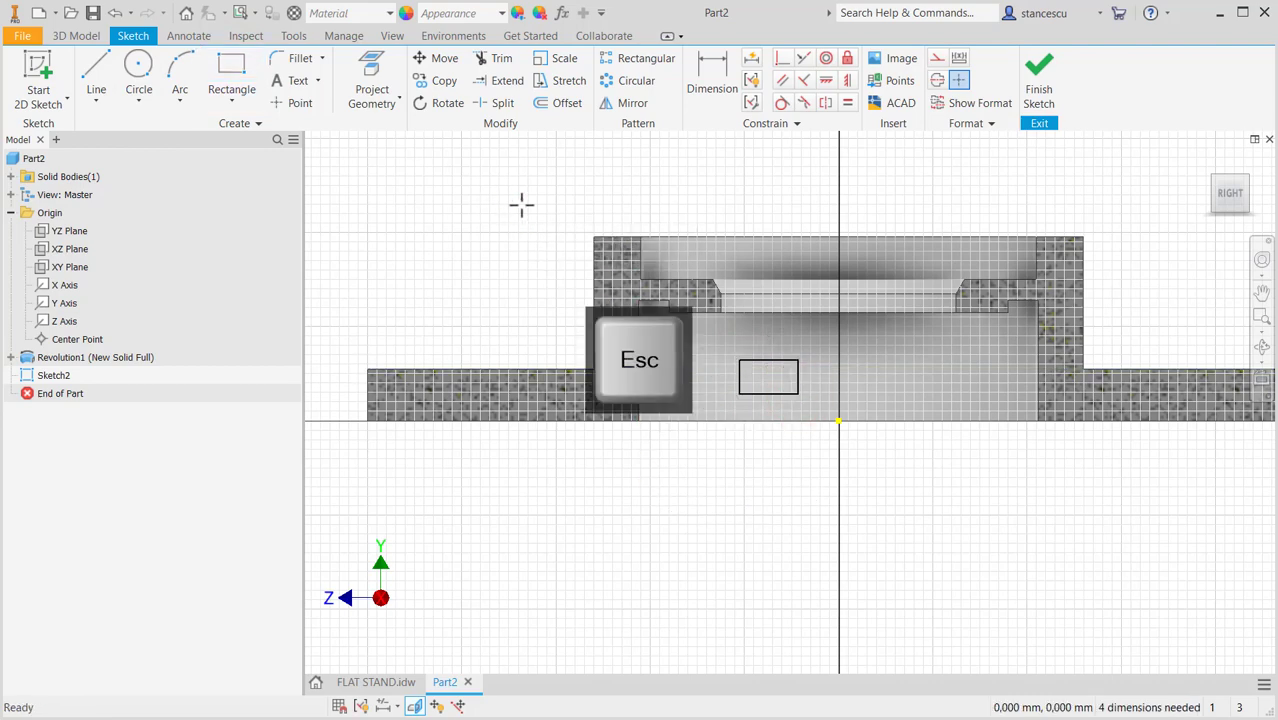
Step: Dimension the rectangle 12 above the part base with a height of 6
left_click(722, 73)
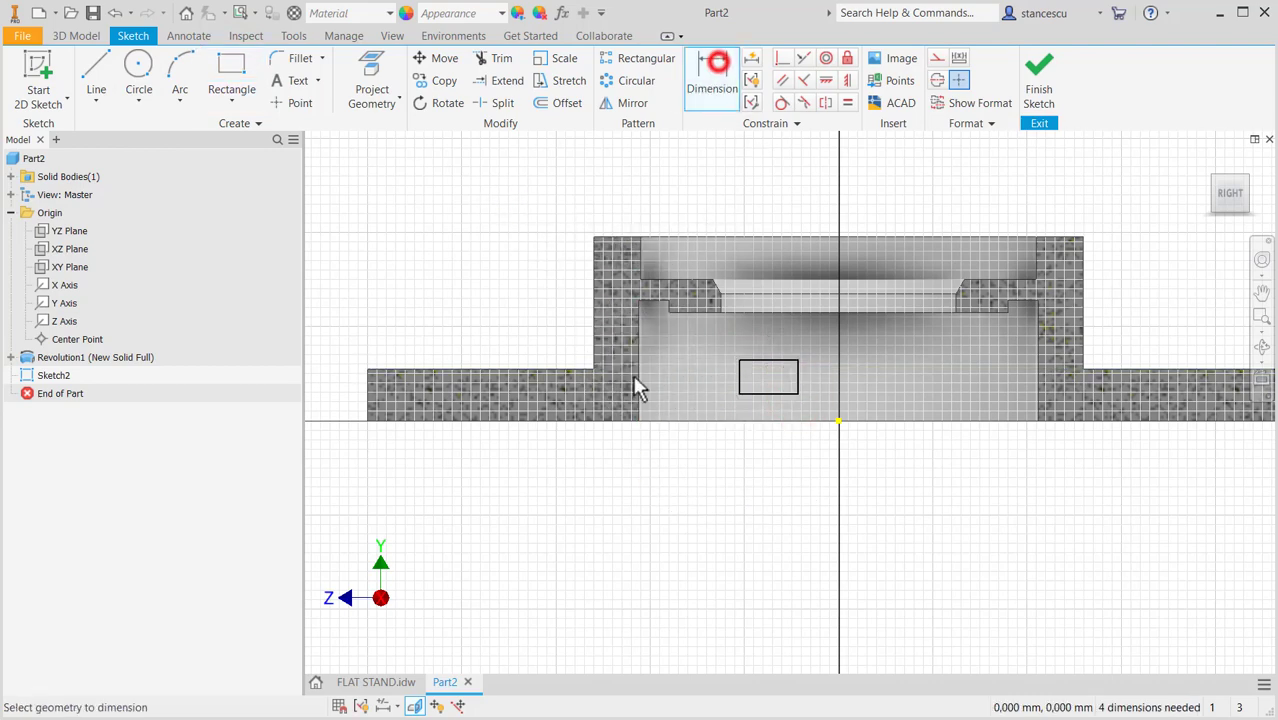
left_click(778, 392)
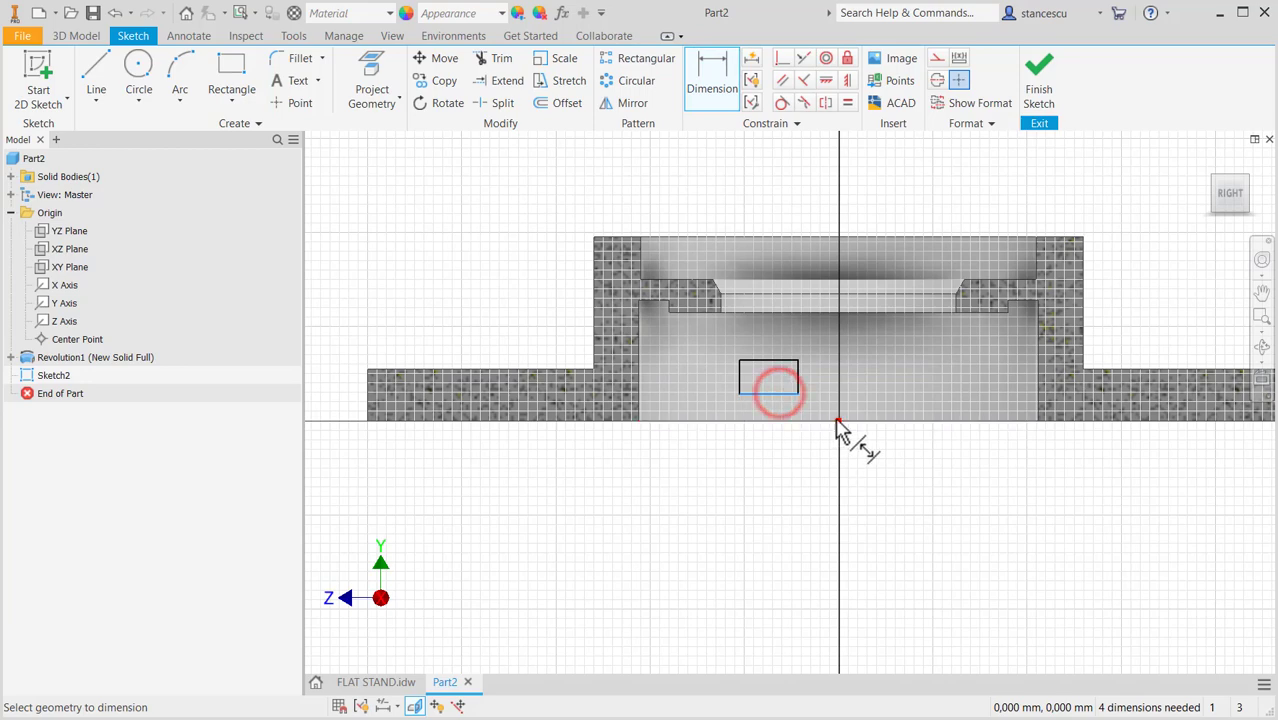
left_click(838, 421)
left_click(680, 420)
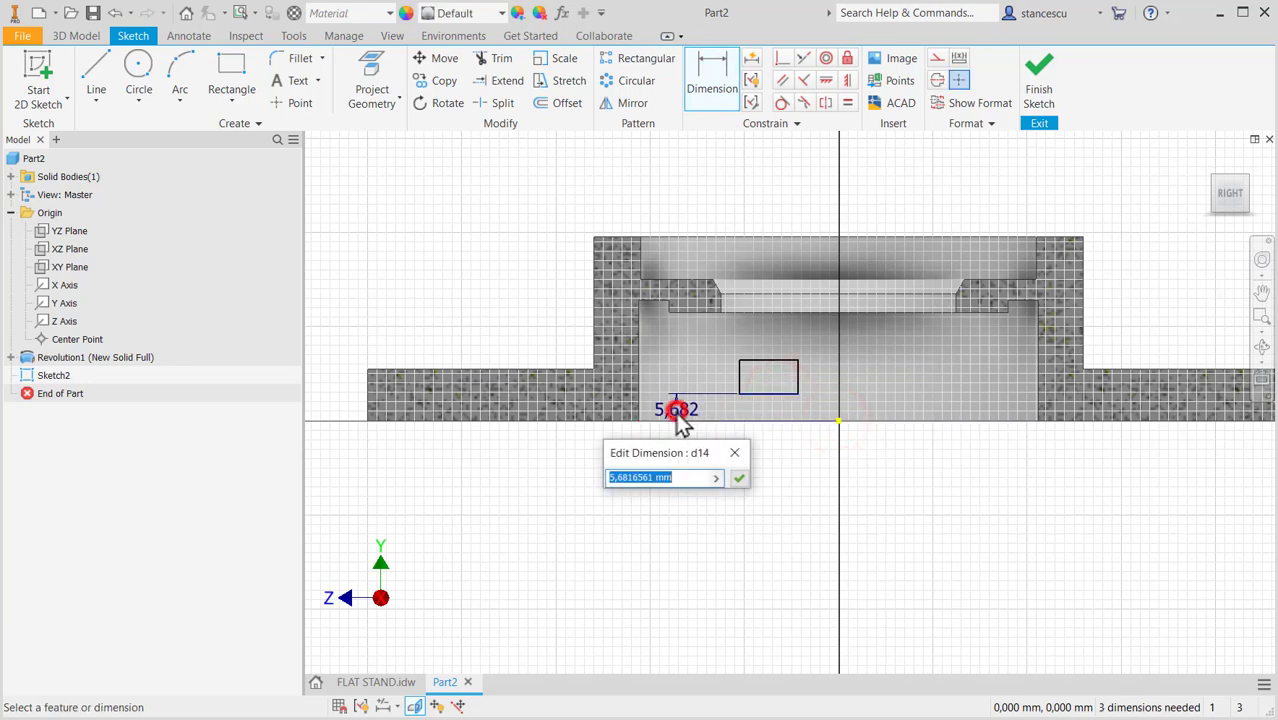
type("12")
key("Return")
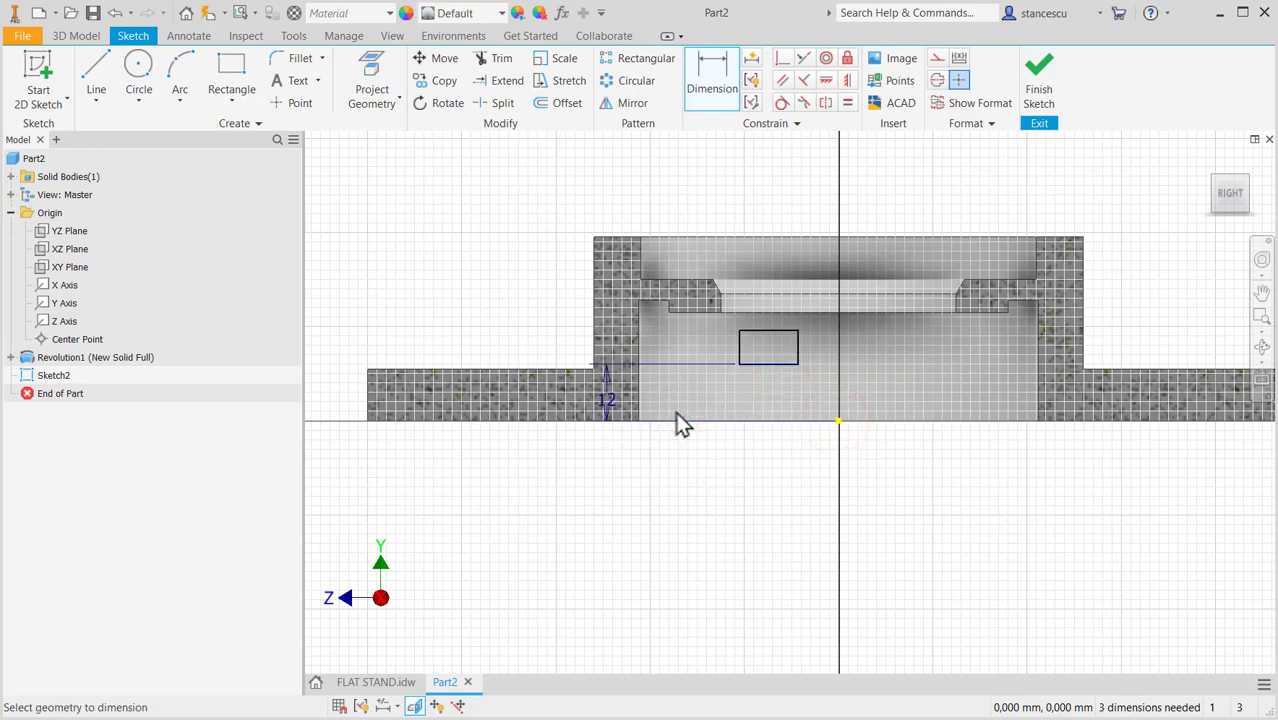
left_click(760, 334)
left_click(762, 364)
left_click(681, 357)
type("6")
key("Return")
Step: Set the rectangle width to 16 and its right edge 7 from the centre axis
left_click(777, 363)
left_click(757, 482)
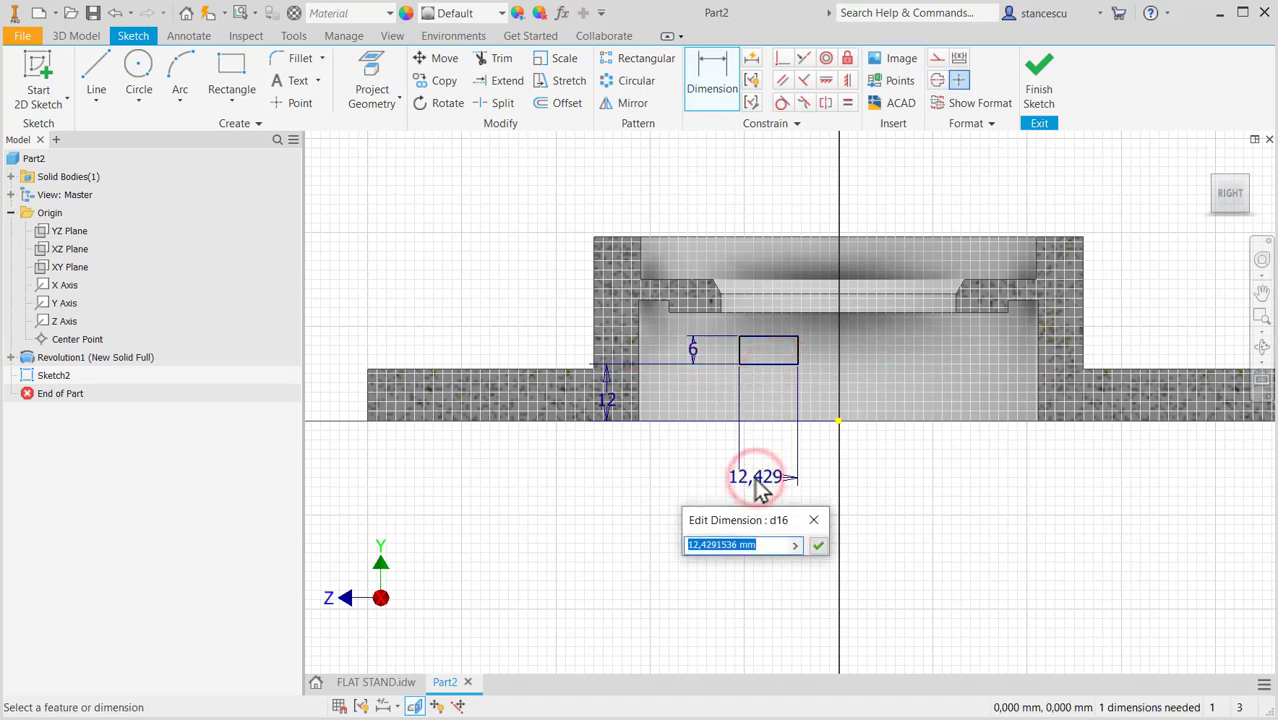
type("1")
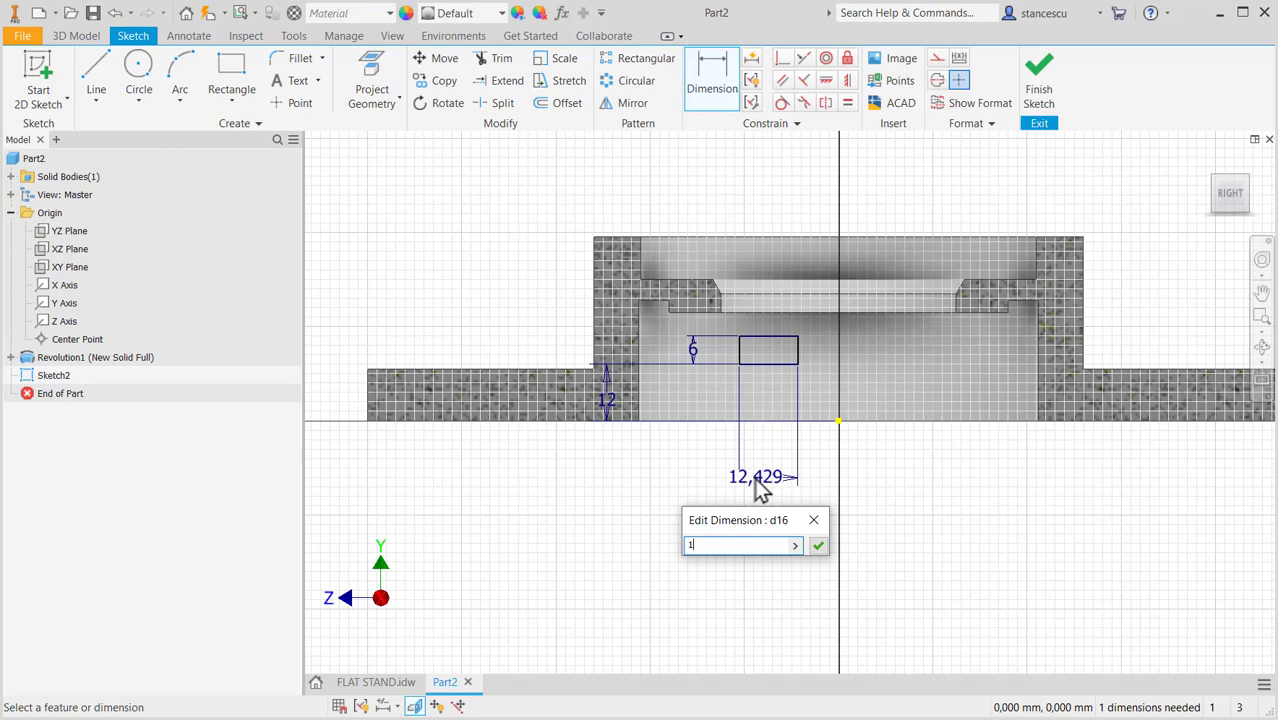
type("6")
key("Return")
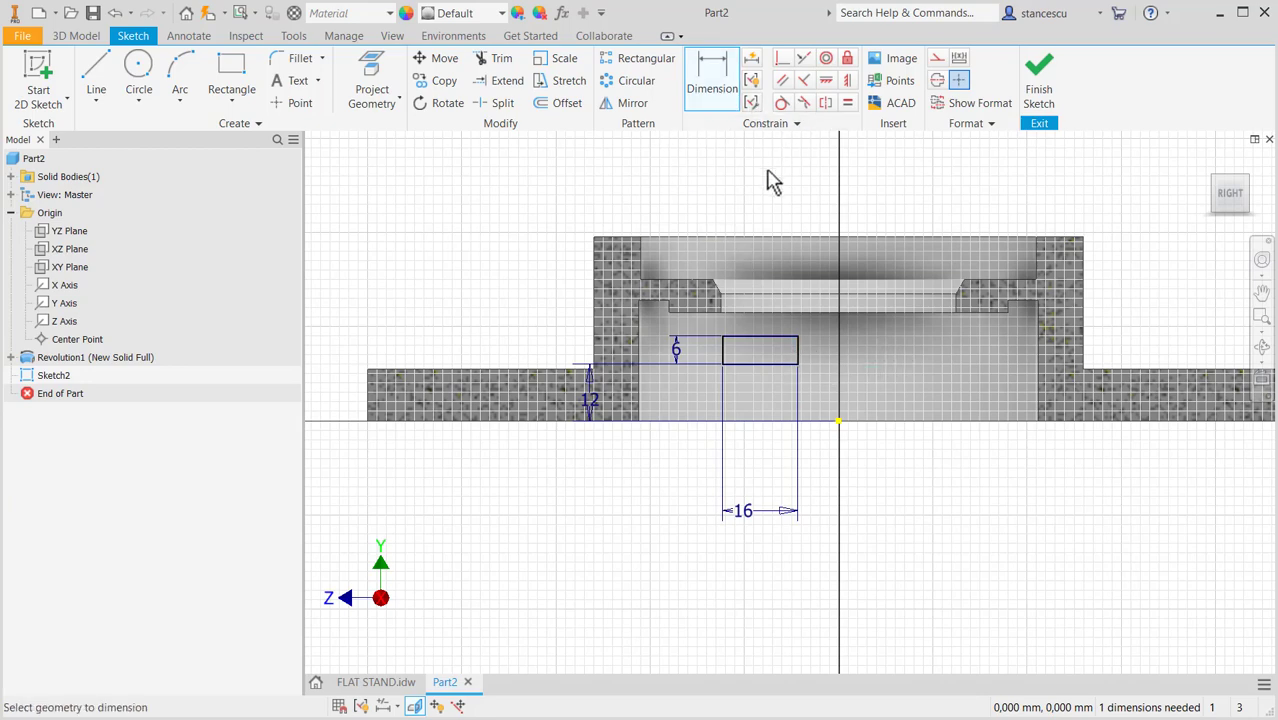
left_click(796, 354)
left_click(838, 421)
left_click(878, 476)
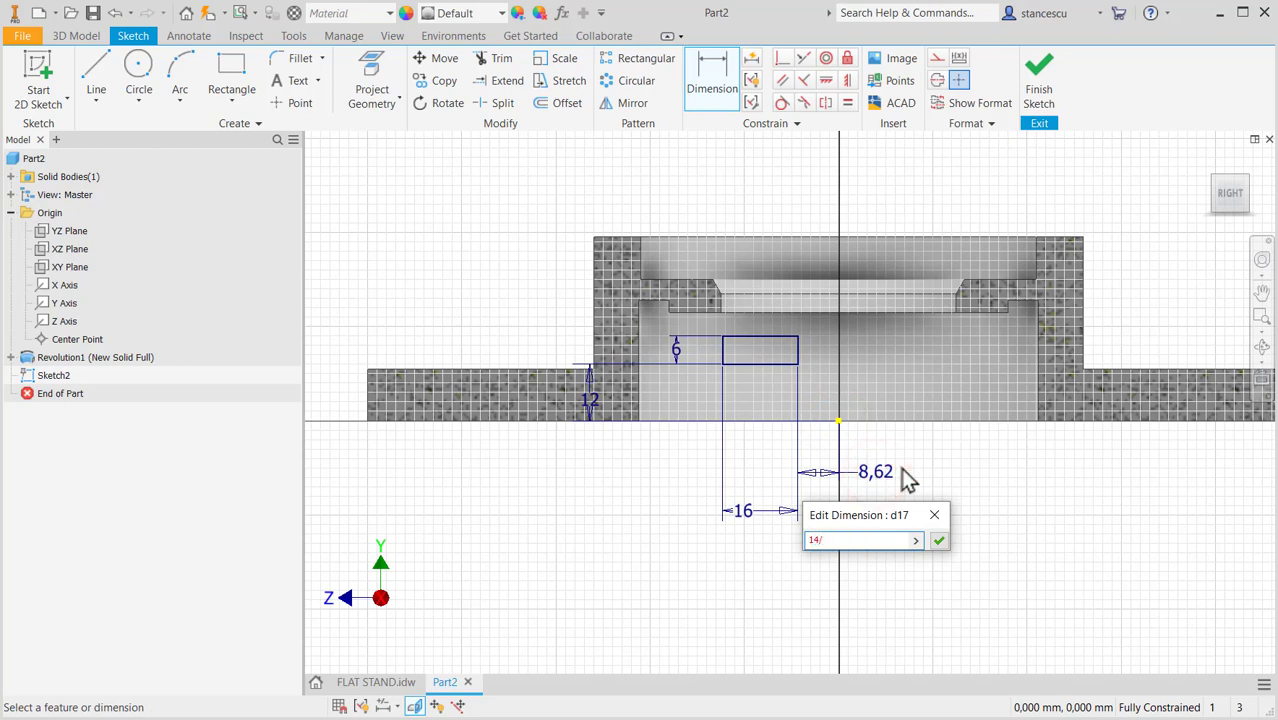
key("Return")
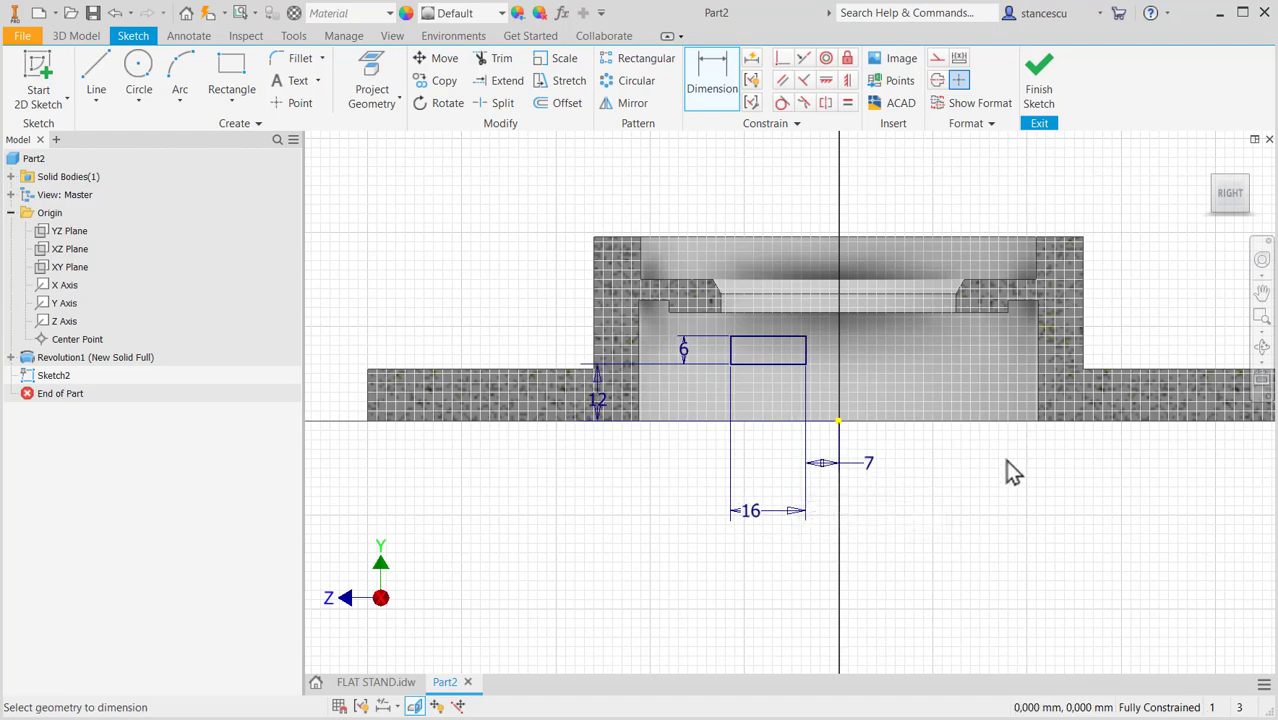
Step: Extrude the rectangle as a reversed-direction Through All cut, creating Extrusion1
left_click(1041, 70)
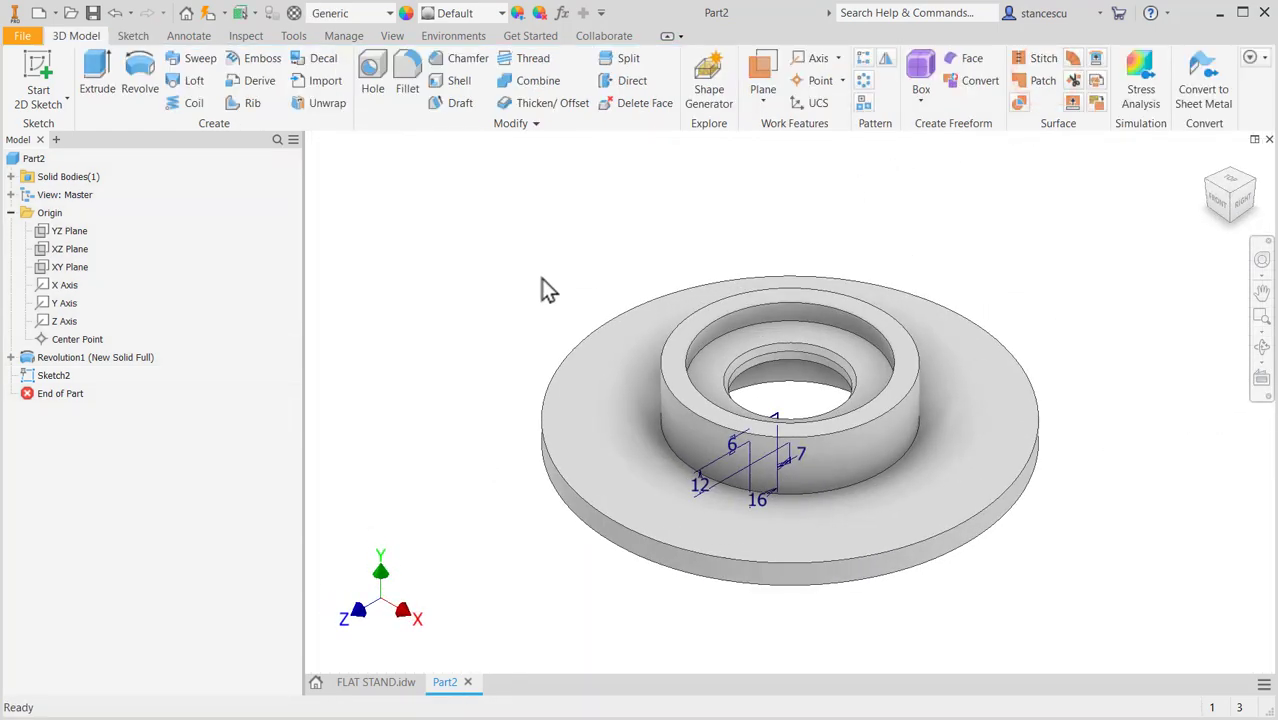
left_click(96, 75)
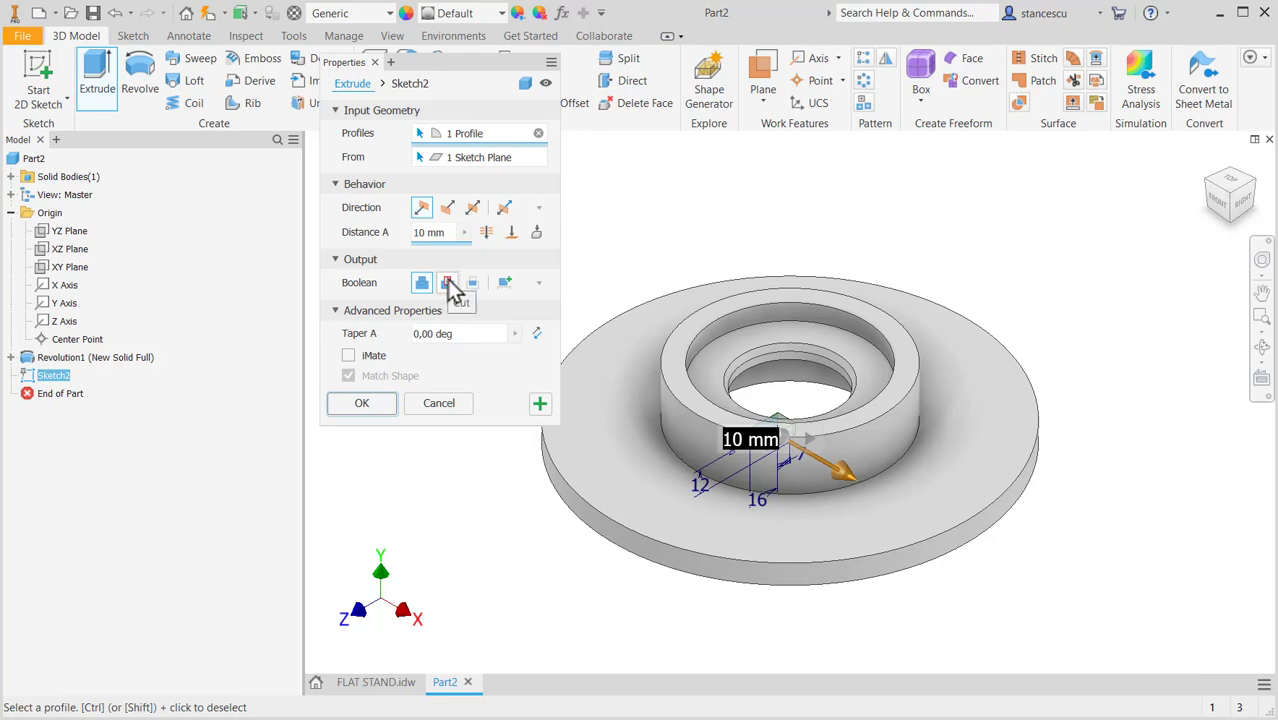
left_click(447, 283)
left_click(472, 207)
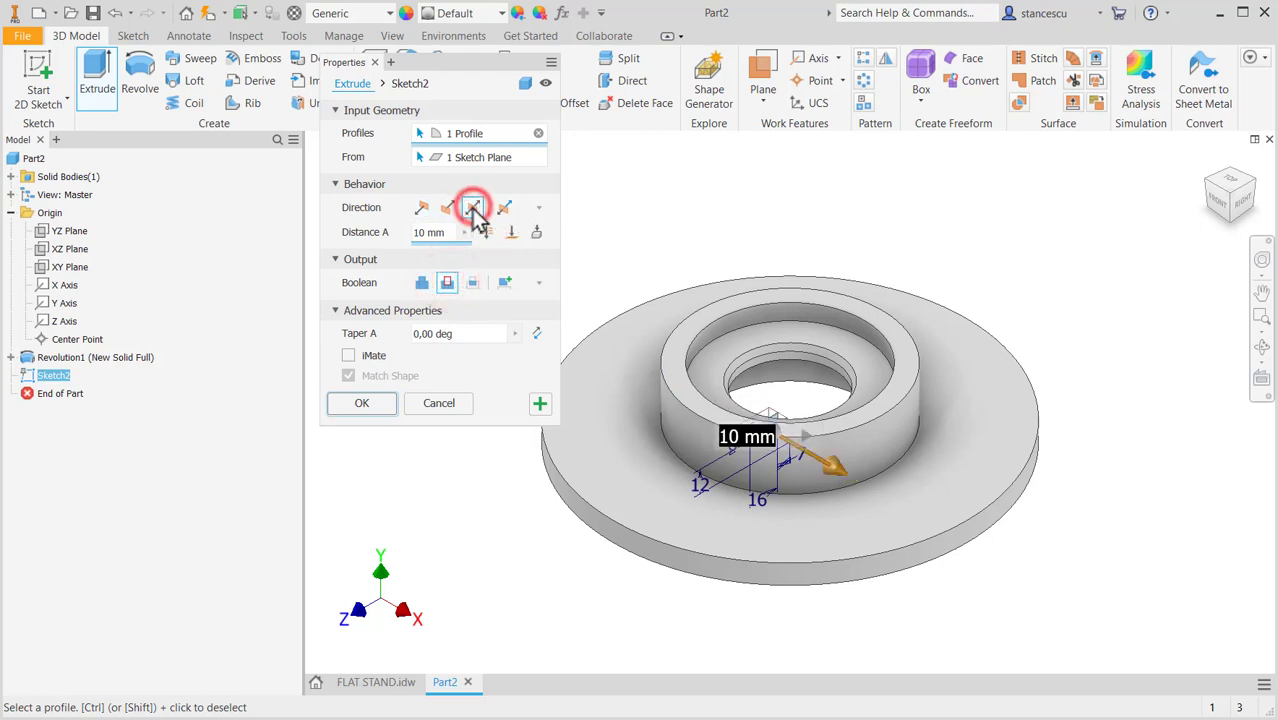
left_click(486, 232)
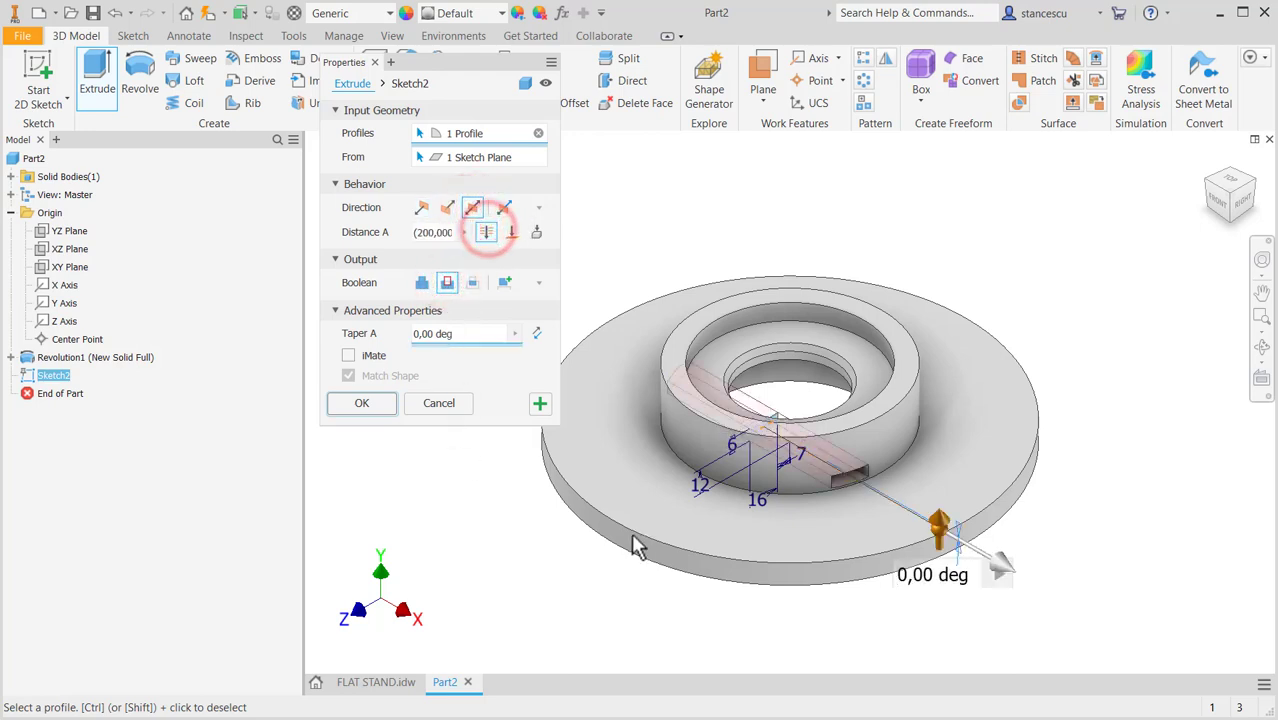
middle_click_drag(752, 450, 775, 425, "shift")
left_click(377, 402)
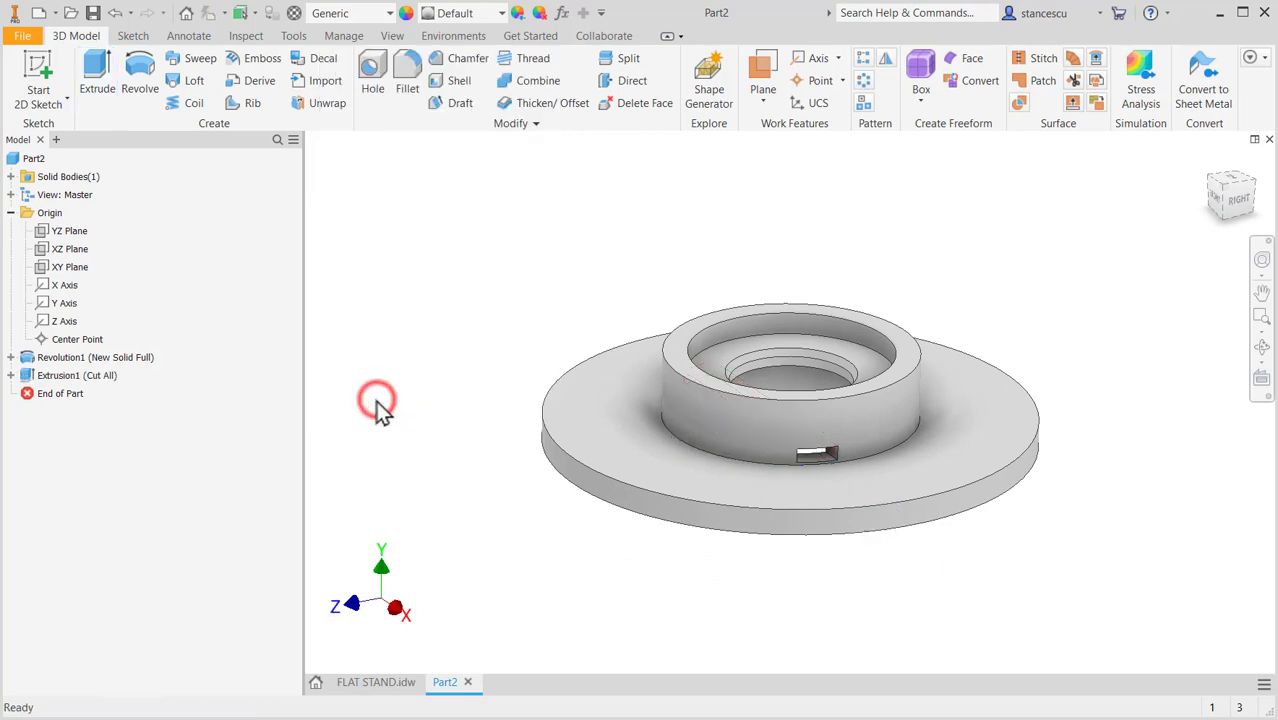
Step: Mirror the Extrusion1 slot cut across the XY Plane to create Mirror1
left_click(885, 58)
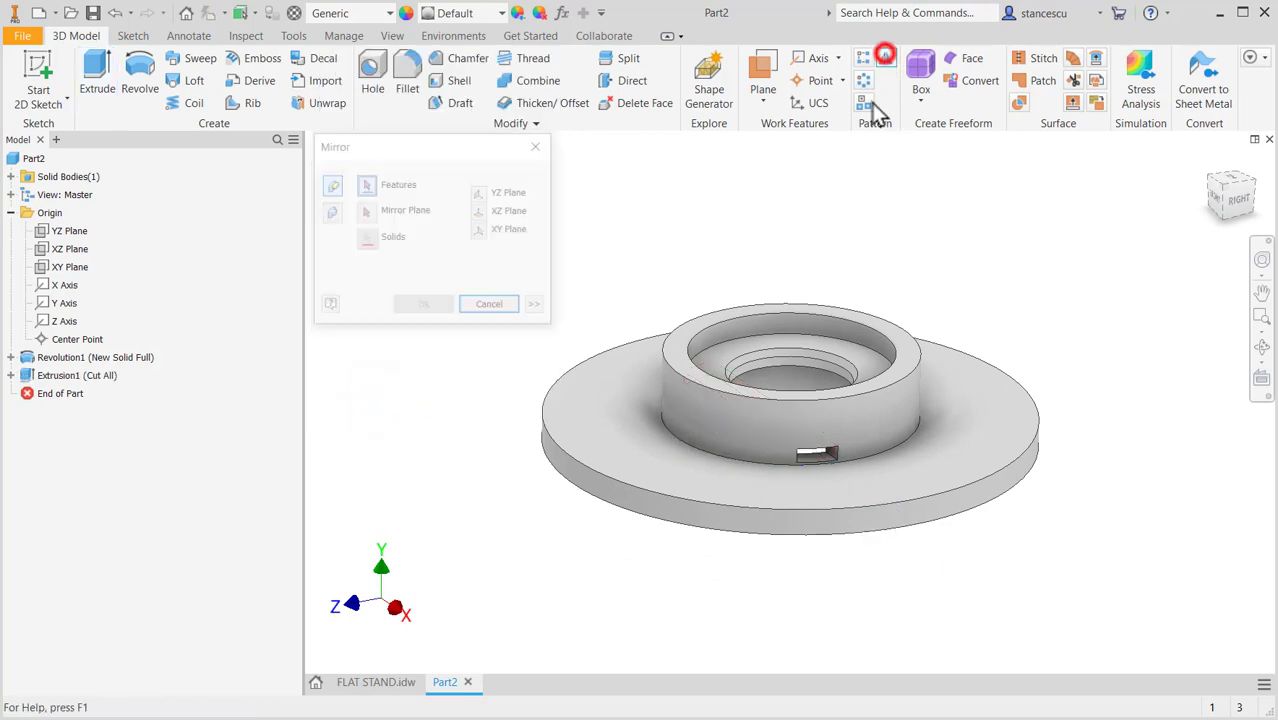
left_click(52, 376)
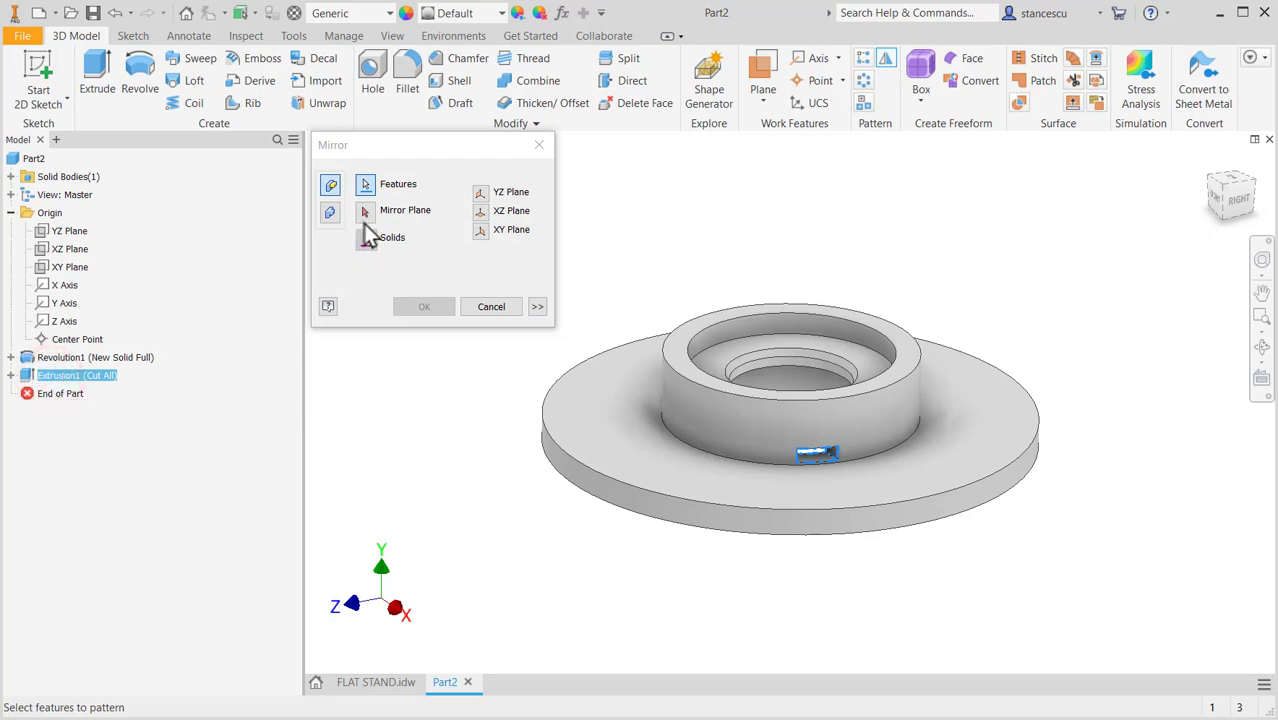
left_click(368, 212)
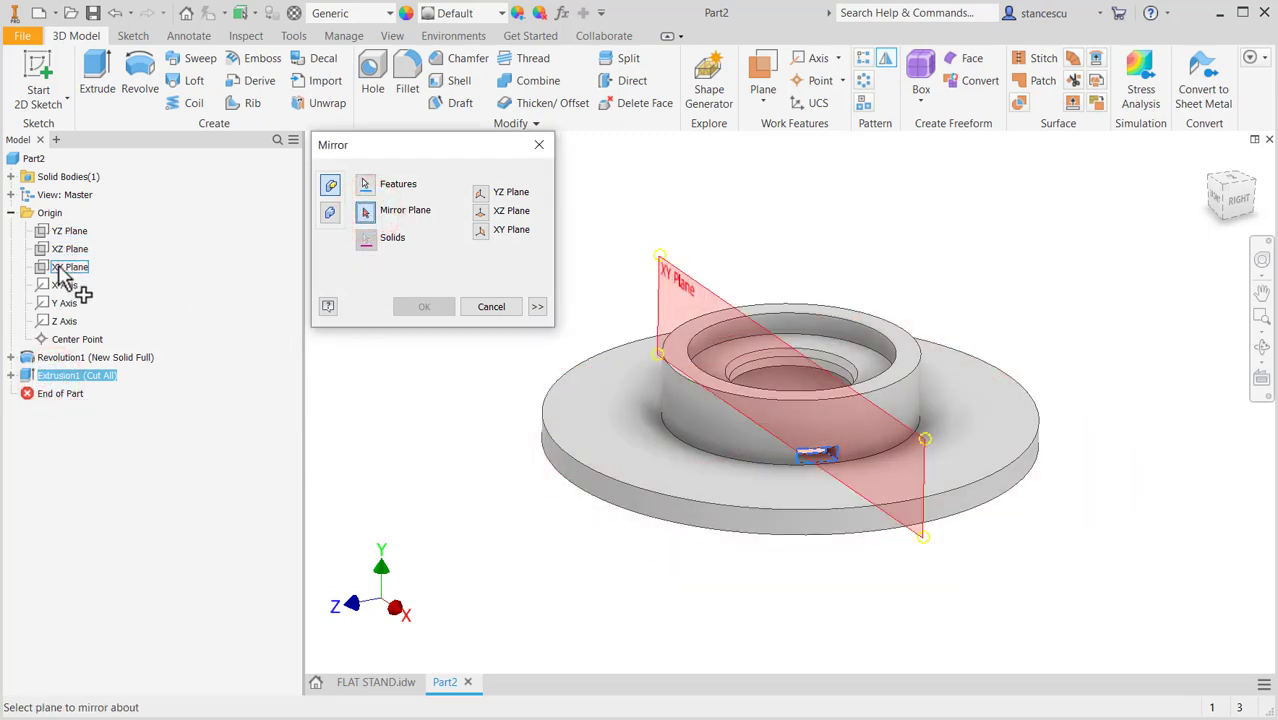
left_click(60, 267)
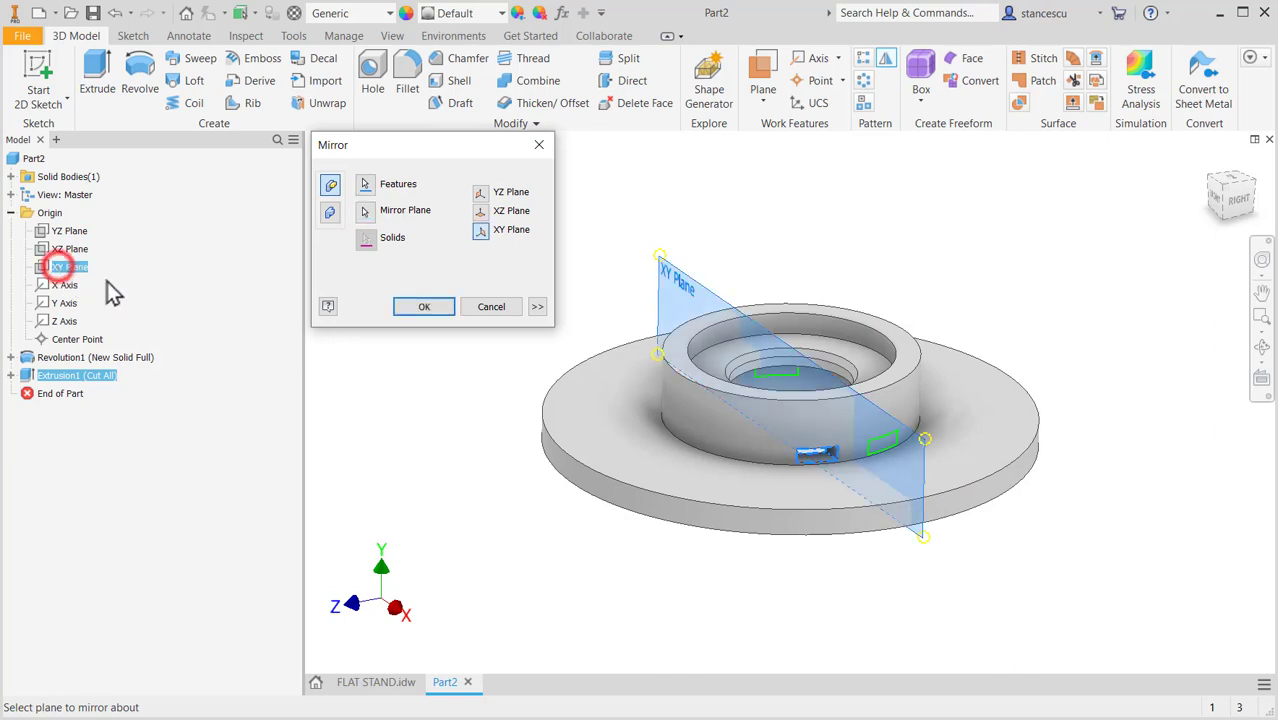
left_click(425, 307)
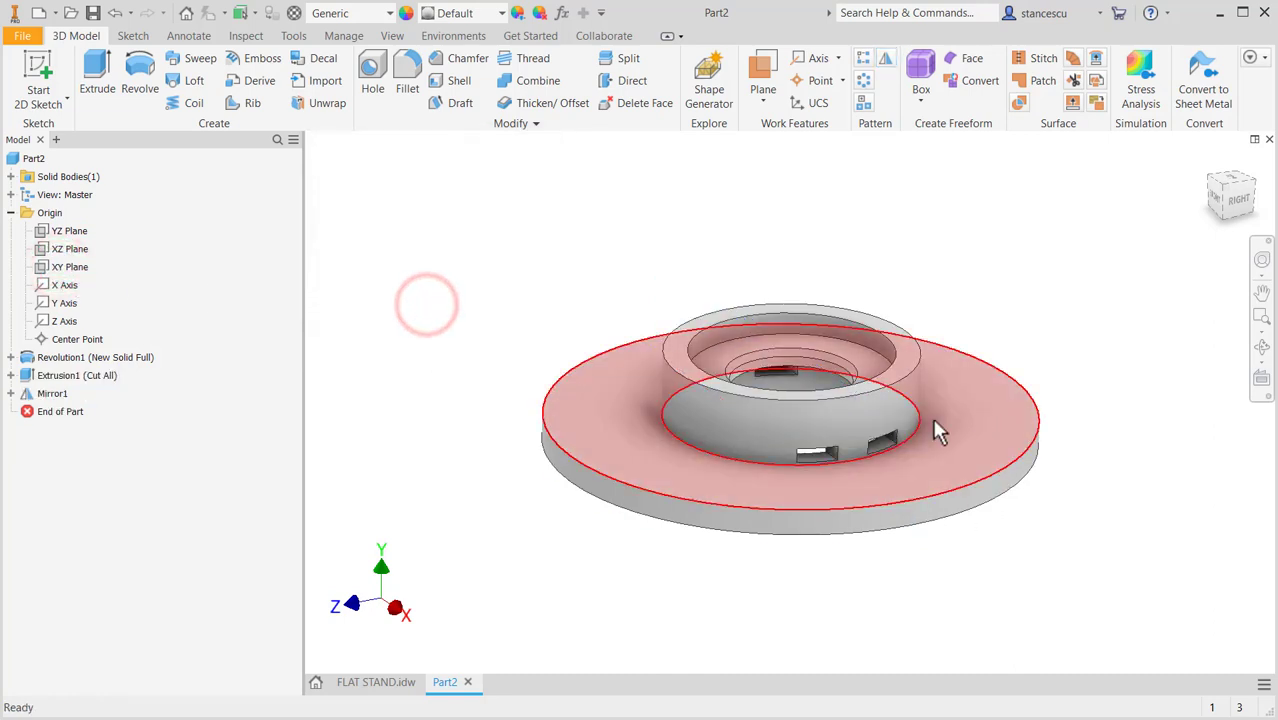
key("F6")
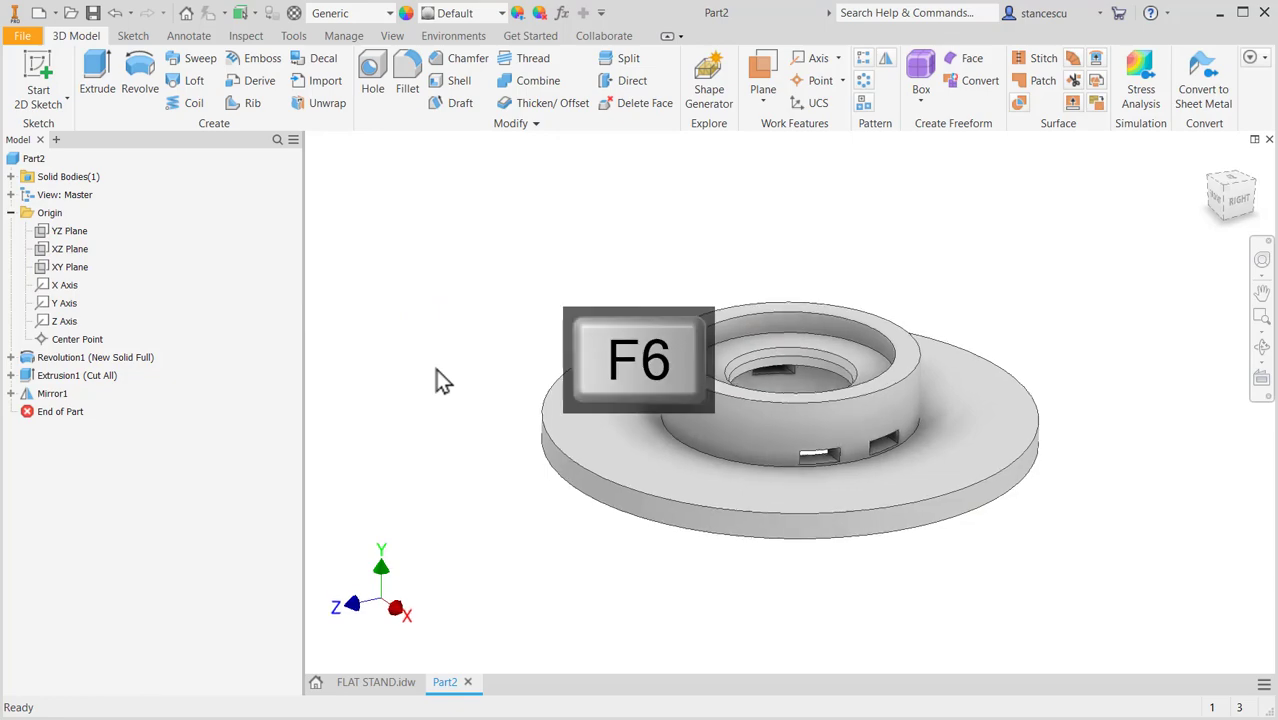
left_click(376, 684)
key("Home")
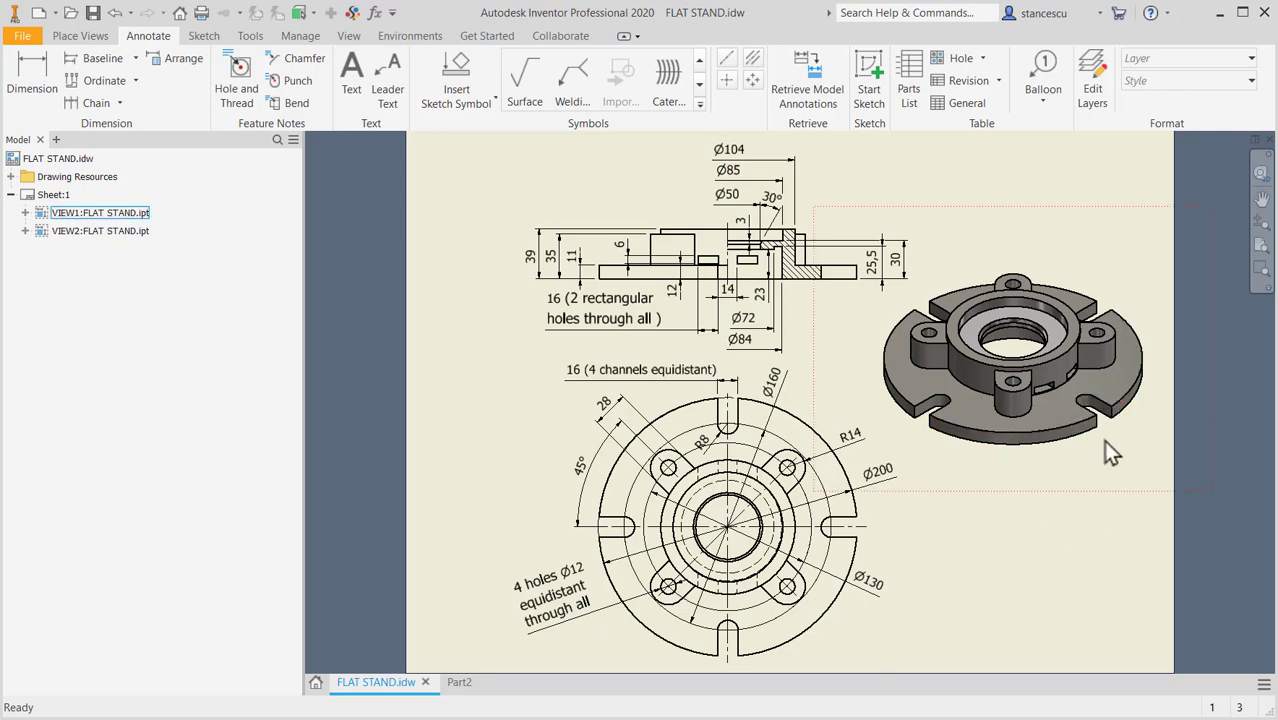
scroll(1105, 474, "down", 5)
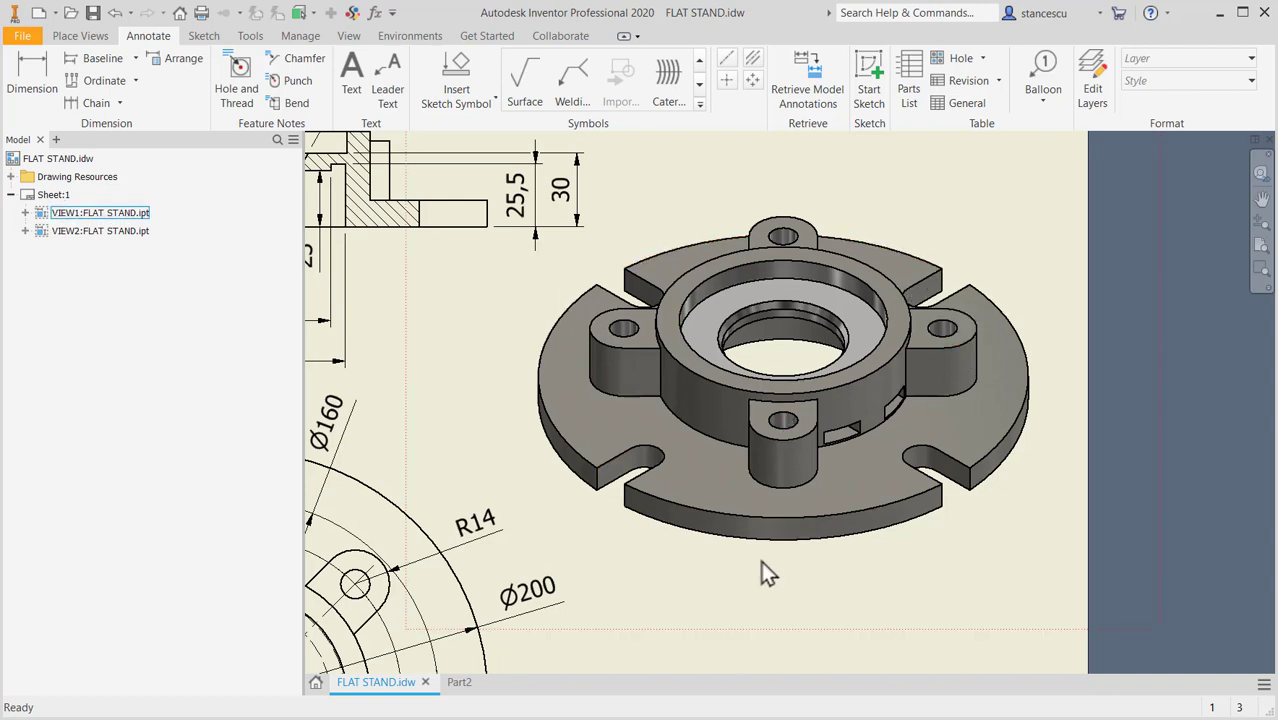
scroll(773, 568, "up", 4)
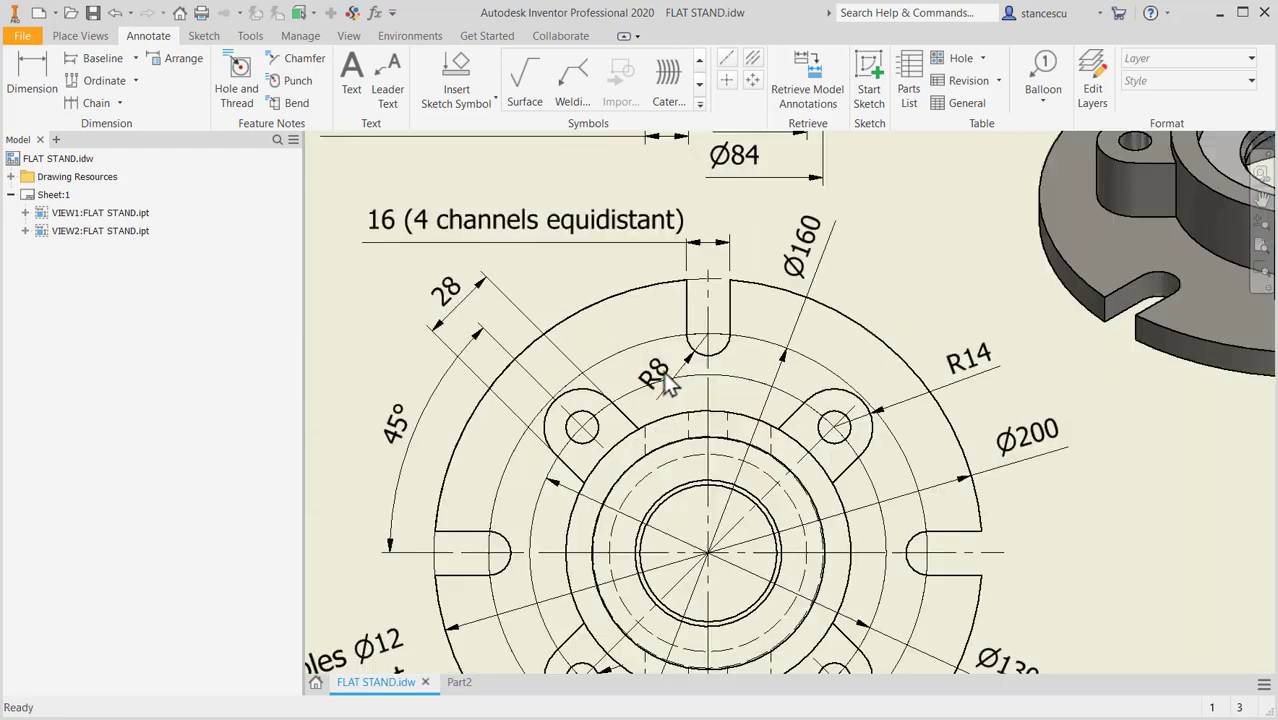
scroll(668, 382, "up", 3)
scroll(727, 384, "down", 2)
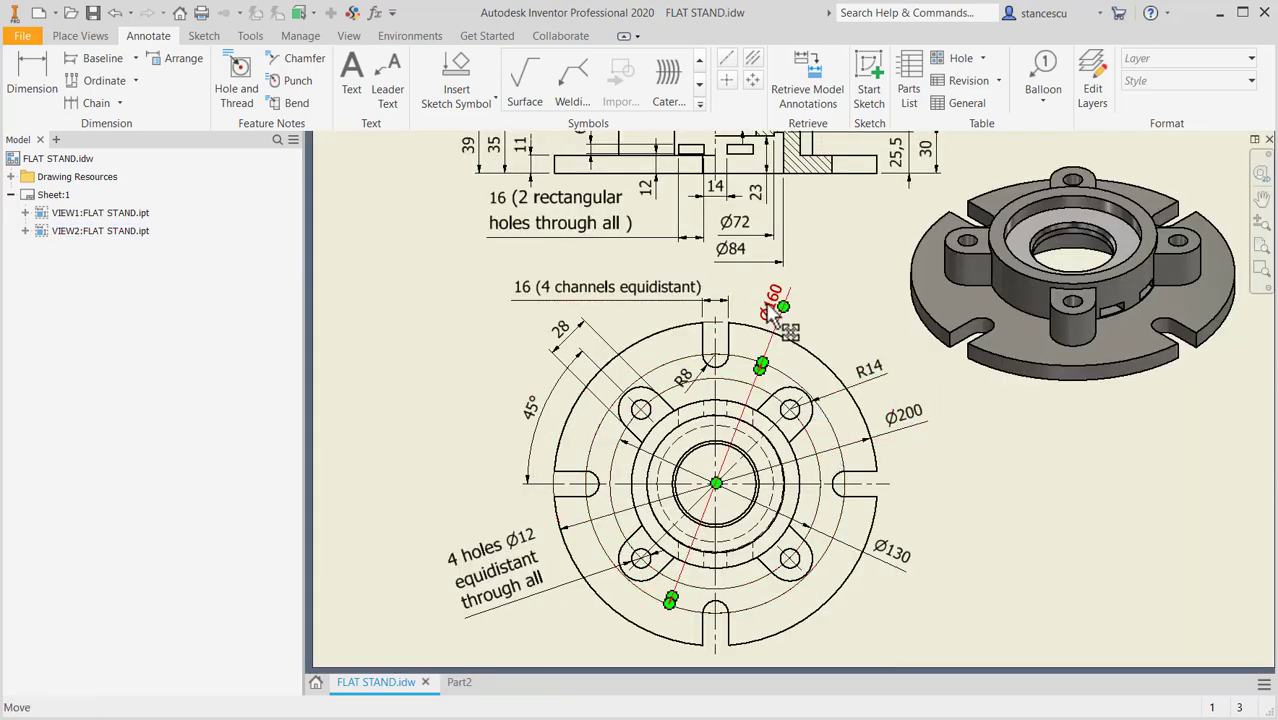
key("ctrl+Tab")
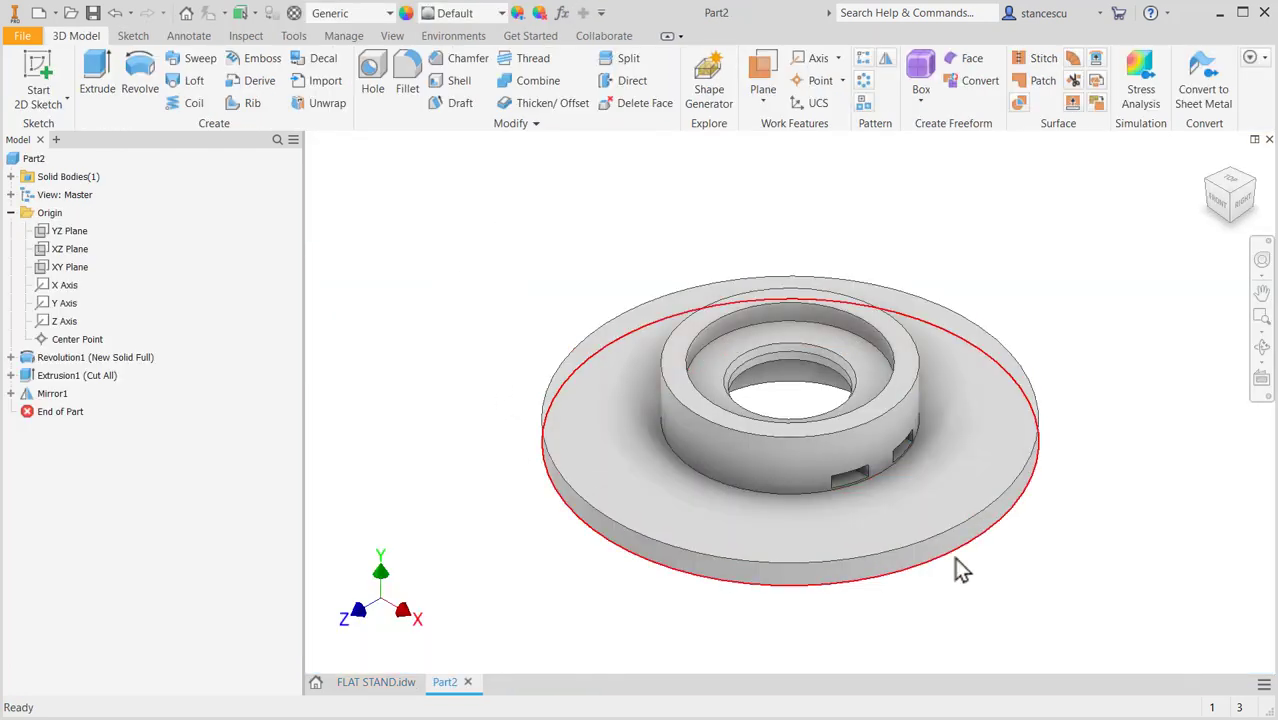
left_click(401, 682)
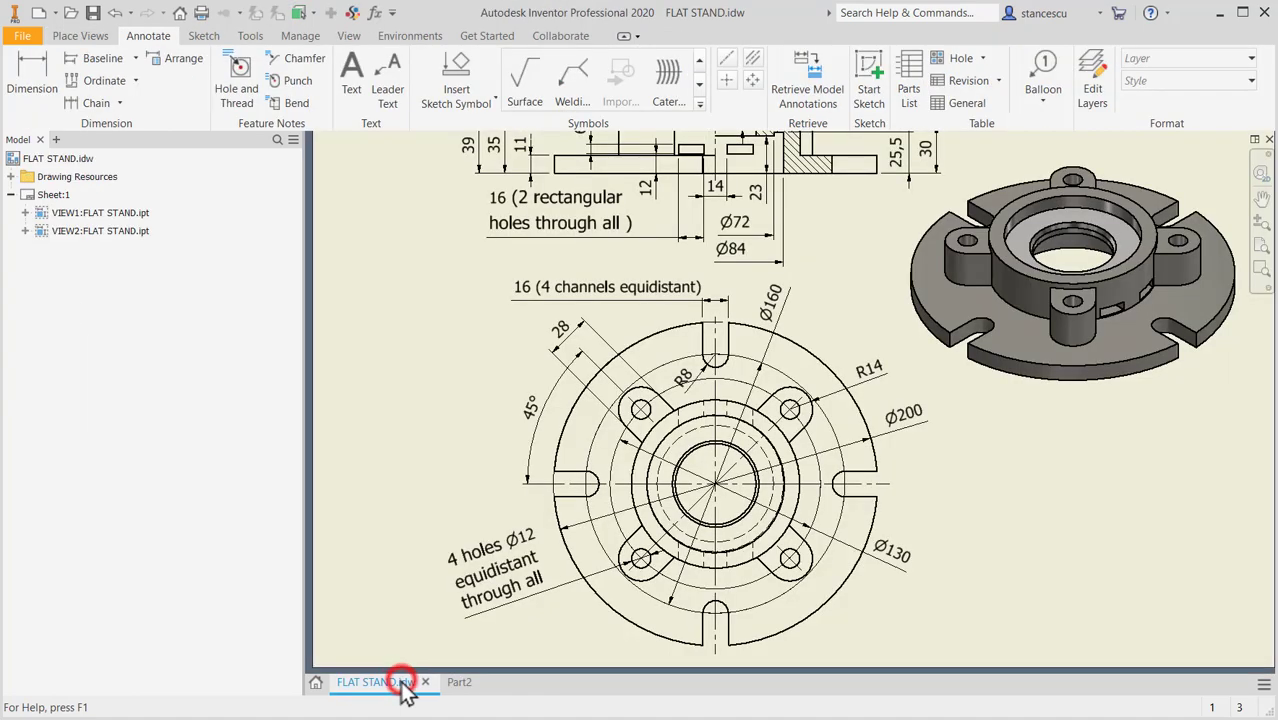
left_click(847, 482)
left_click(729, 492)
left_click(876, 486)
key("Escape")
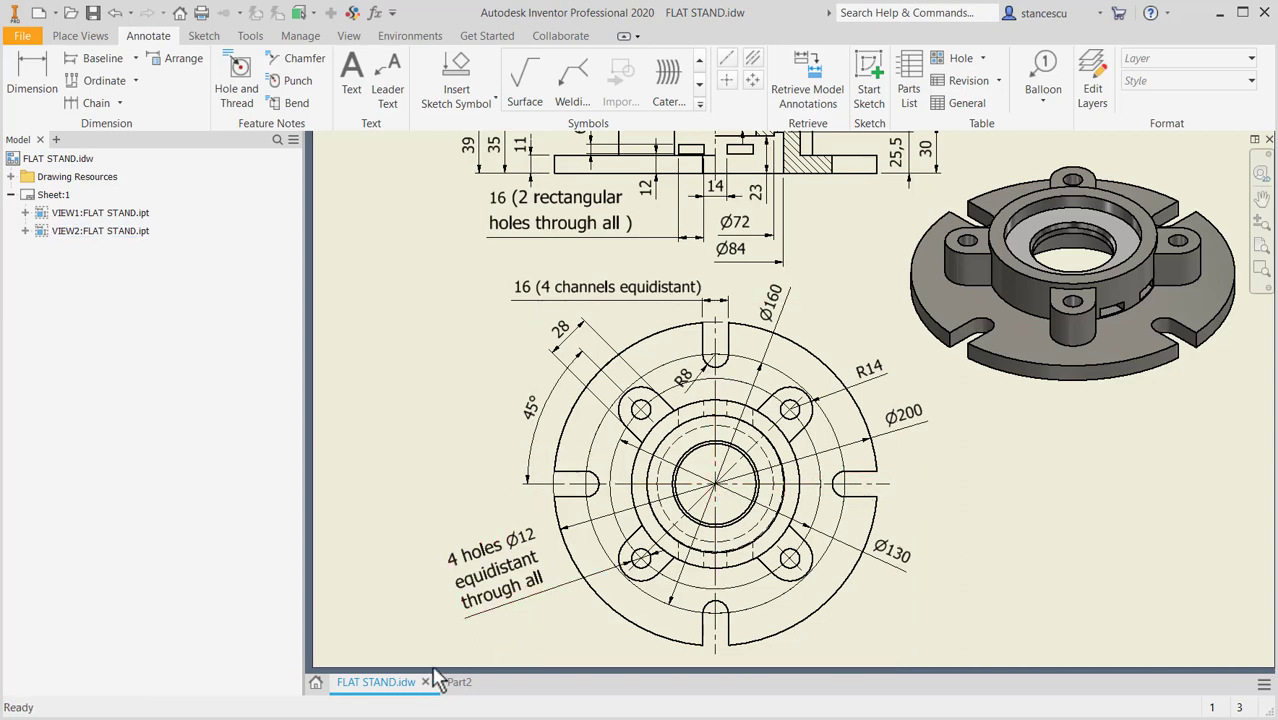
left_click(460, 684)
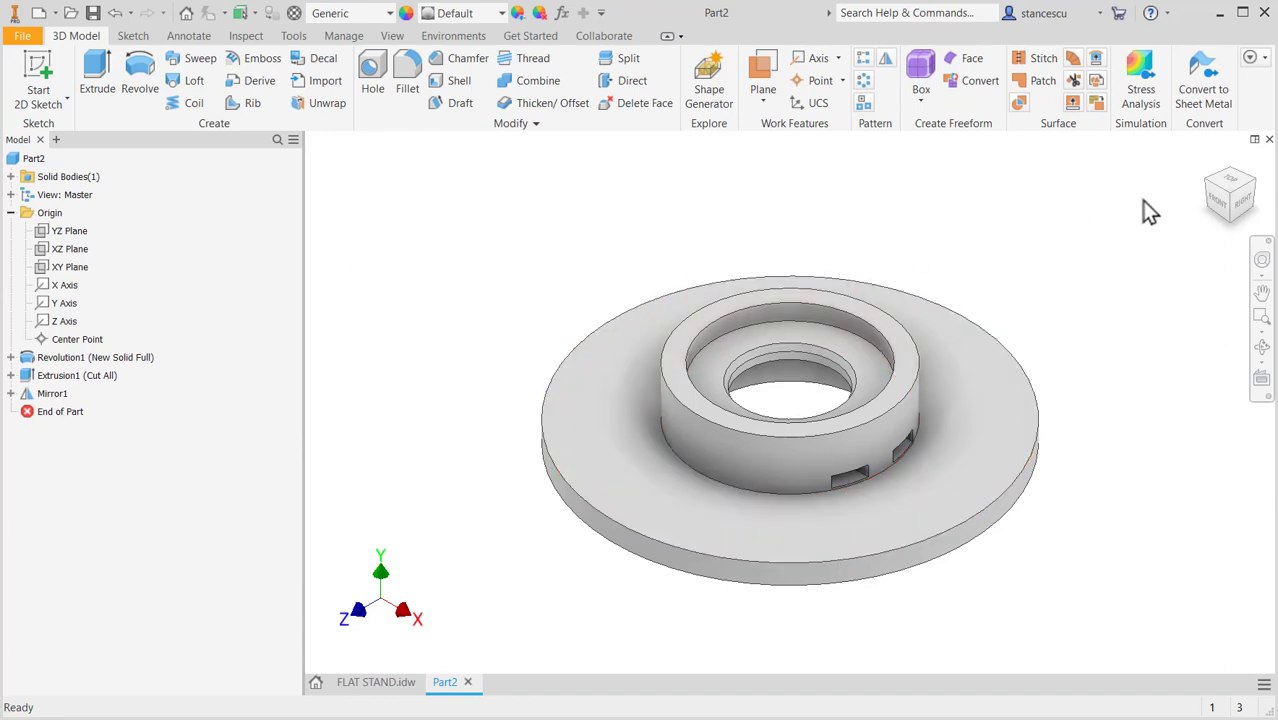
Step: Sketch on the flange's top face two slot lines joined by a rounded inner end
left_click(1230, 184)
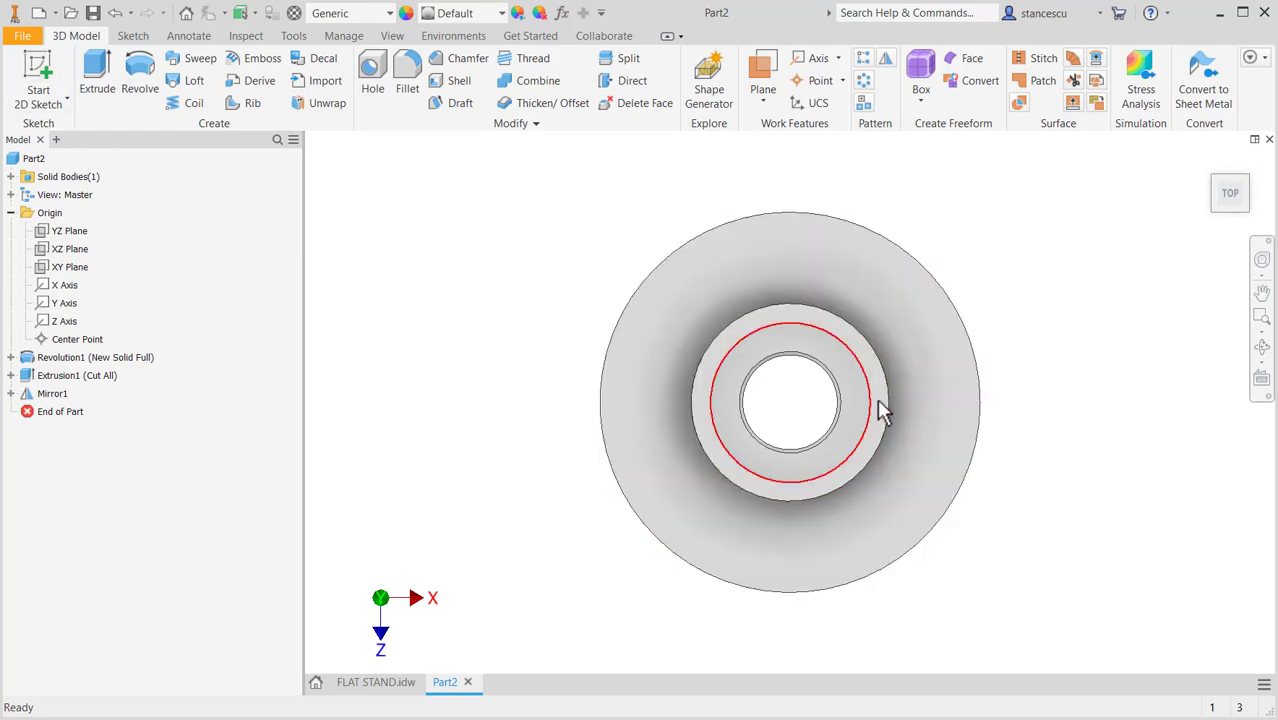
left_click(930, 400)
left_click(1041, 393)
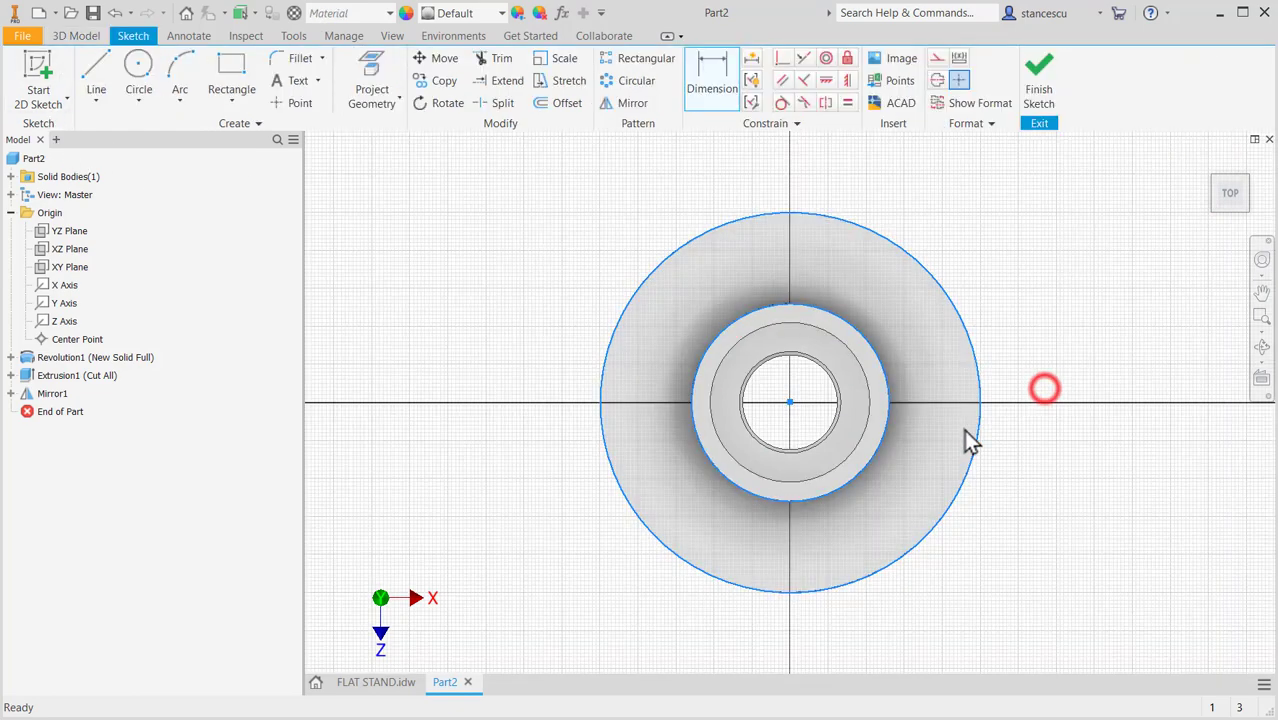
left_click(95, 72)
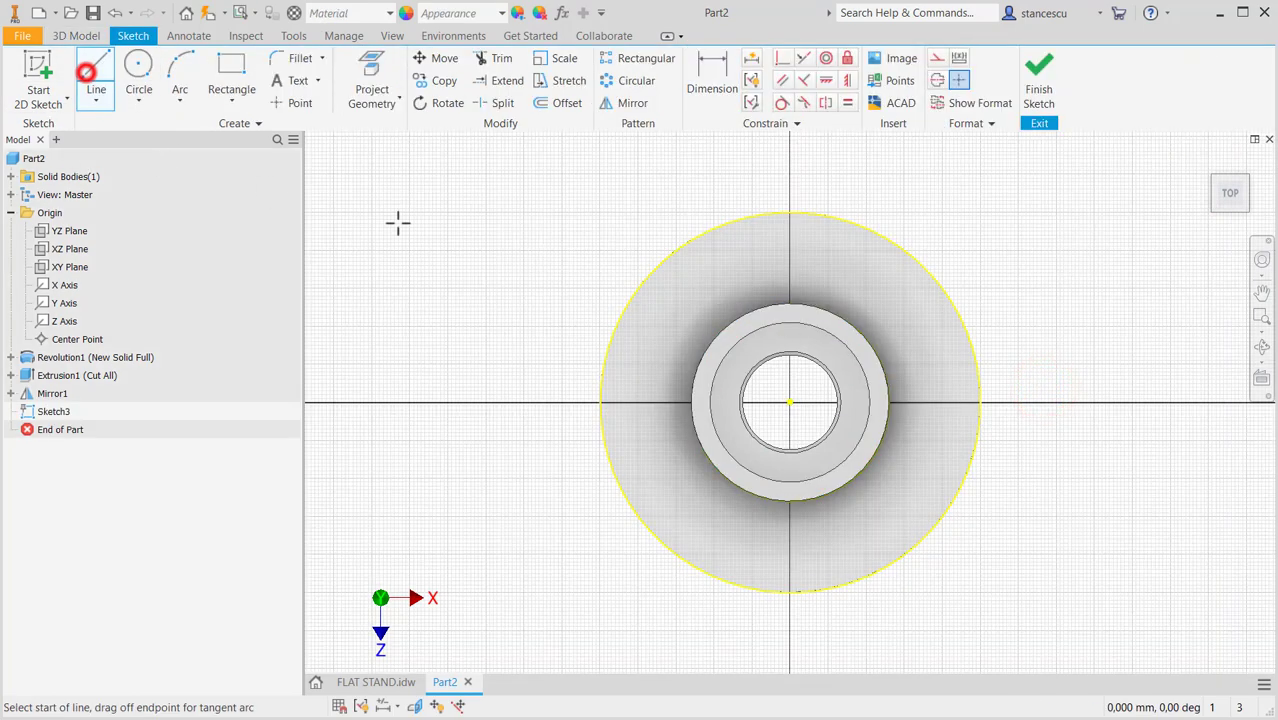
scroll(912, 372, "down", 3)
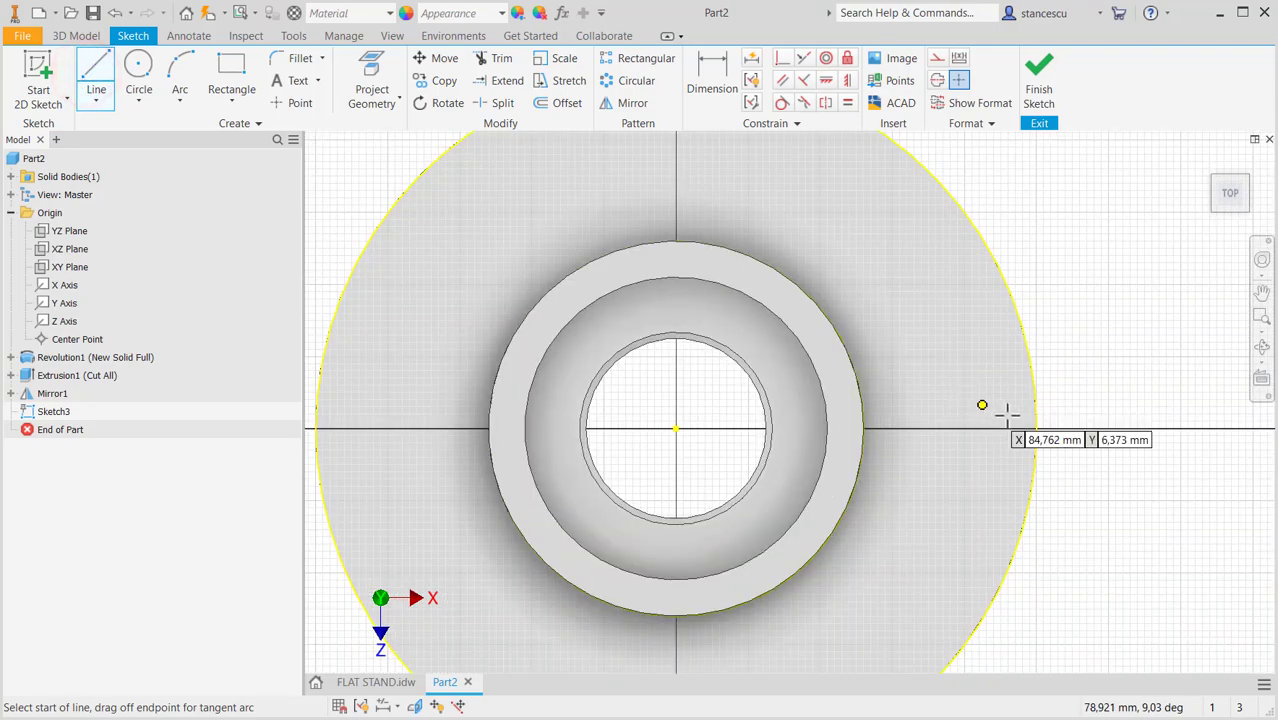
left_click(1060, 389)
left_click(940, 388)
left_click_drag(940, 388, 938, 492)
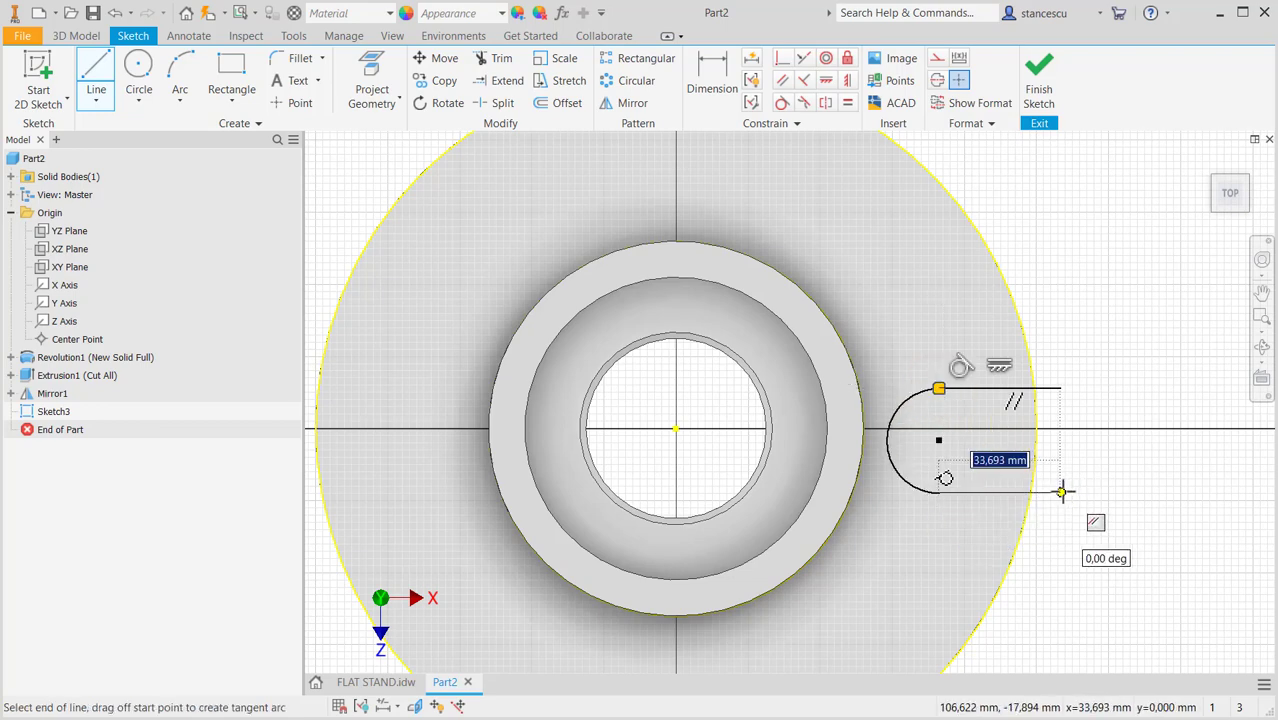
left_click(1062, 490)
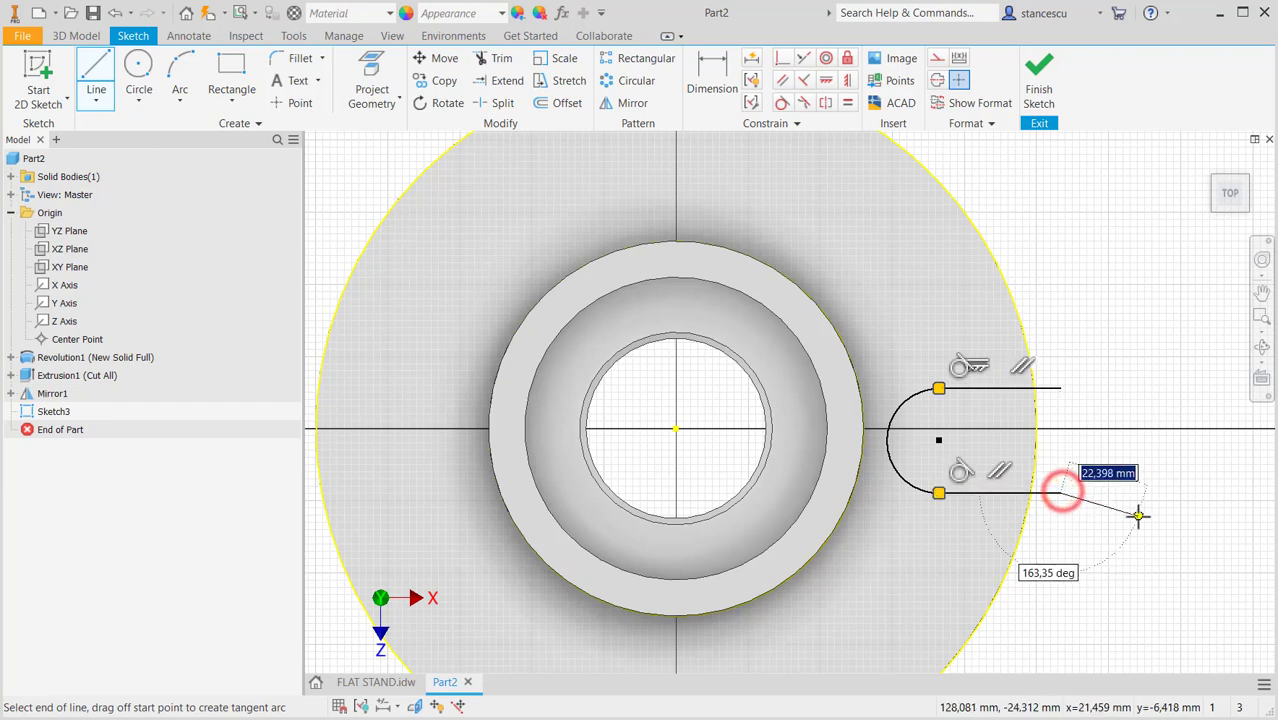
key("Escape")
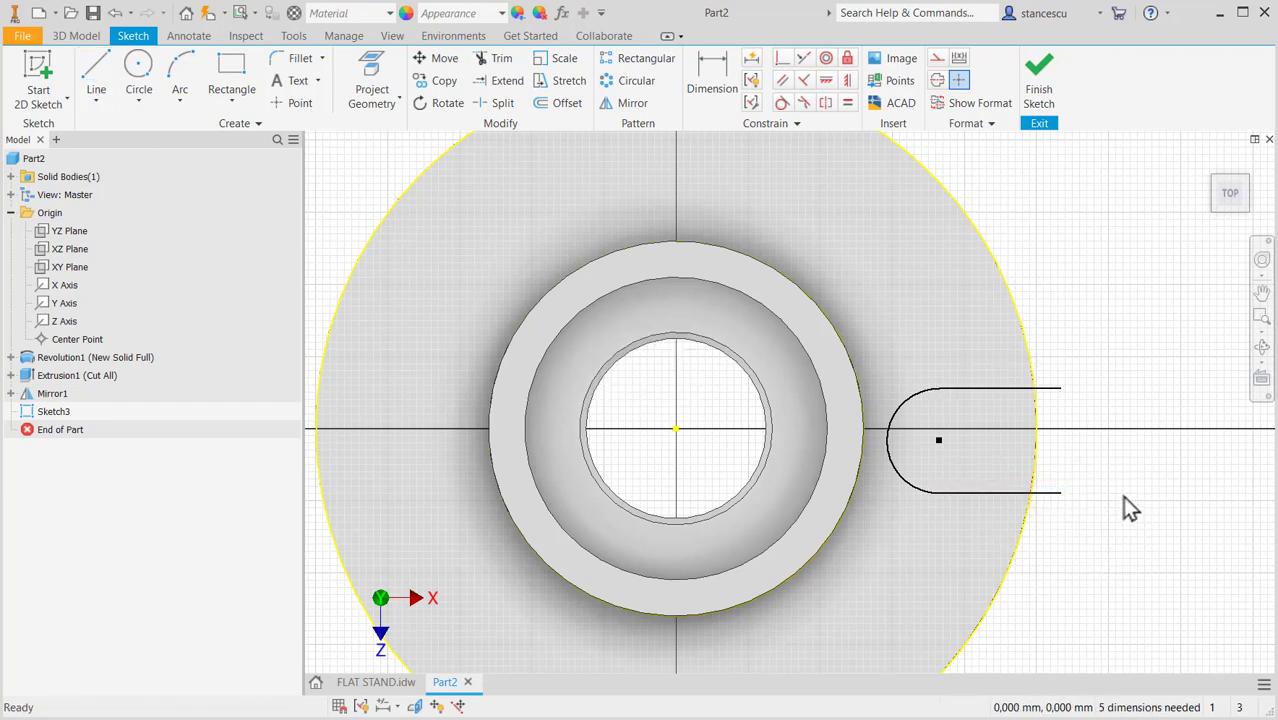
Step: Trim the line overshoots beyond the rim and align the slot centre horizontally with the part centre
left_click(496, 60)
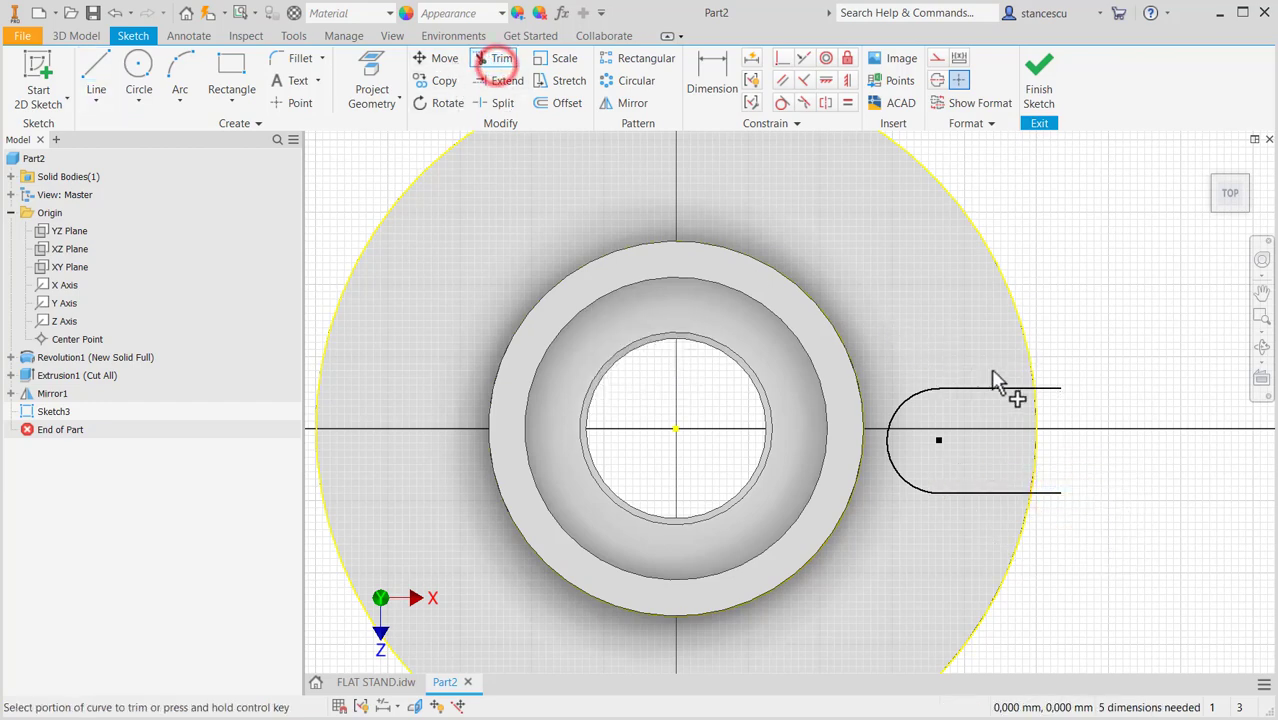
left_click(1040, 392)
left_click(1045, 492)
key("Escape")
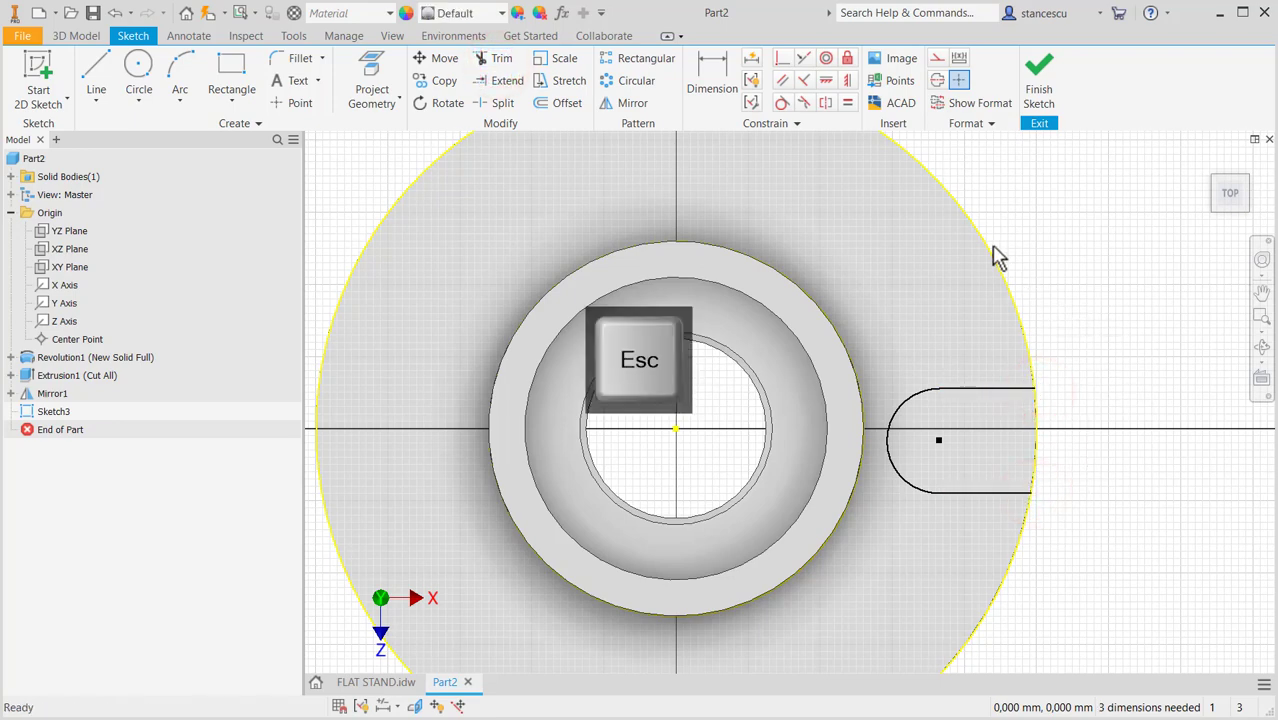
left_click(825, 81)
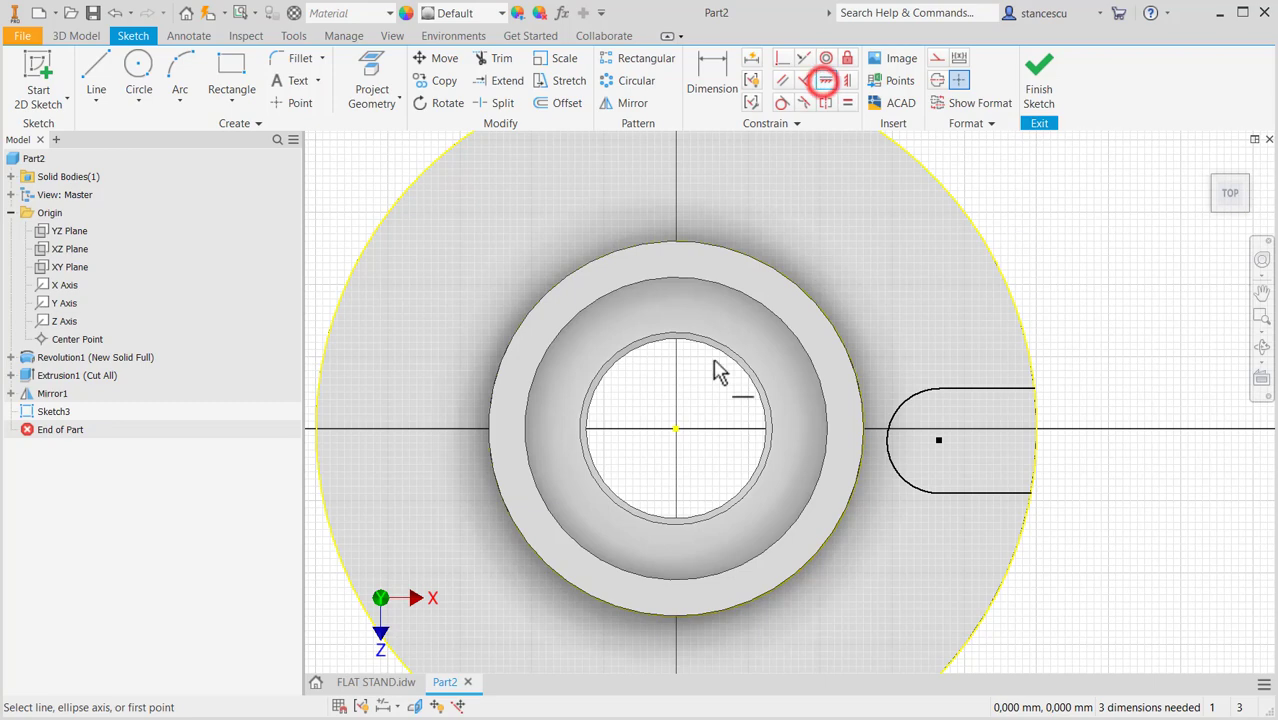
left_click(676, 428)
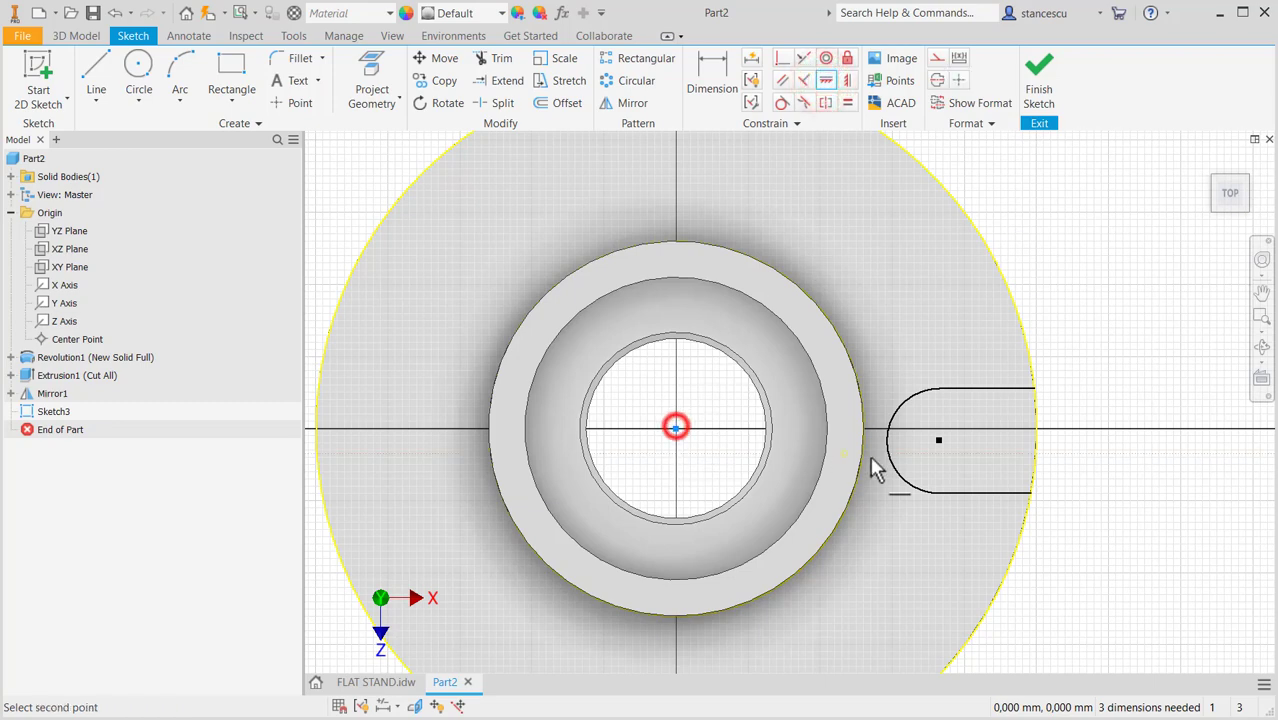
left_click(936, 441)
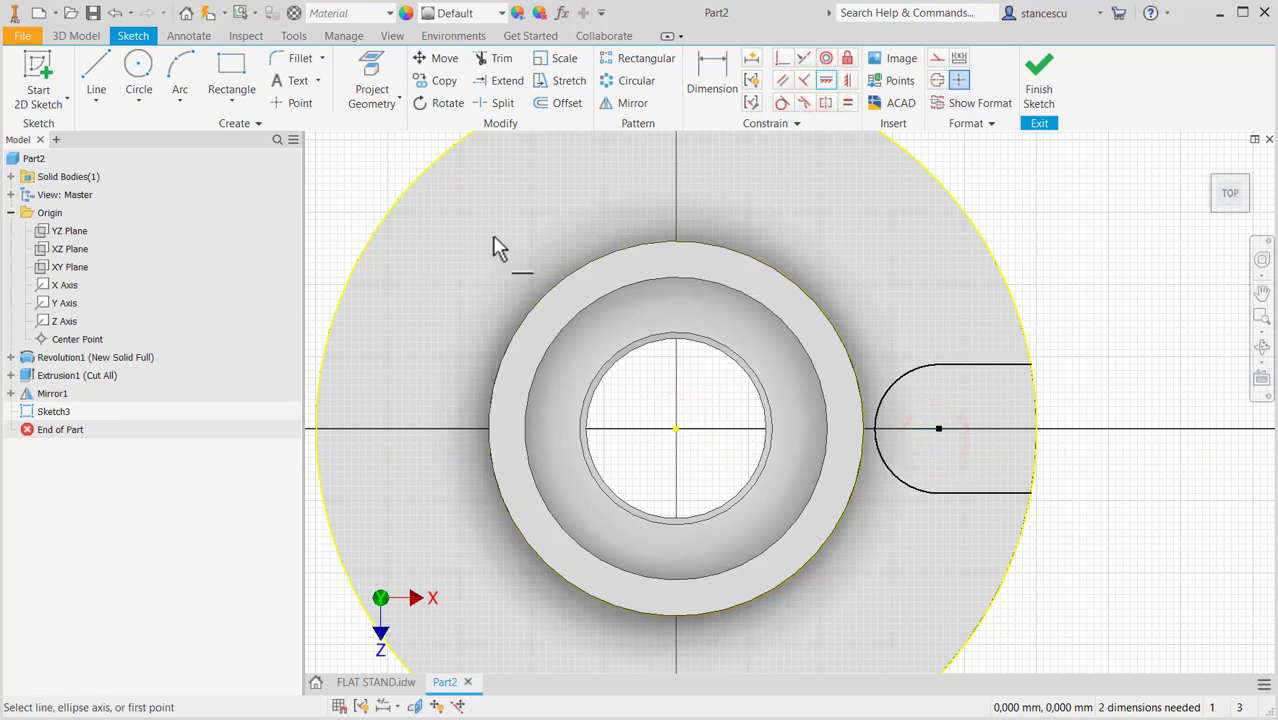
Step: Close the slot outline with a three-point arc along the outer rim
left_click(181, 68)
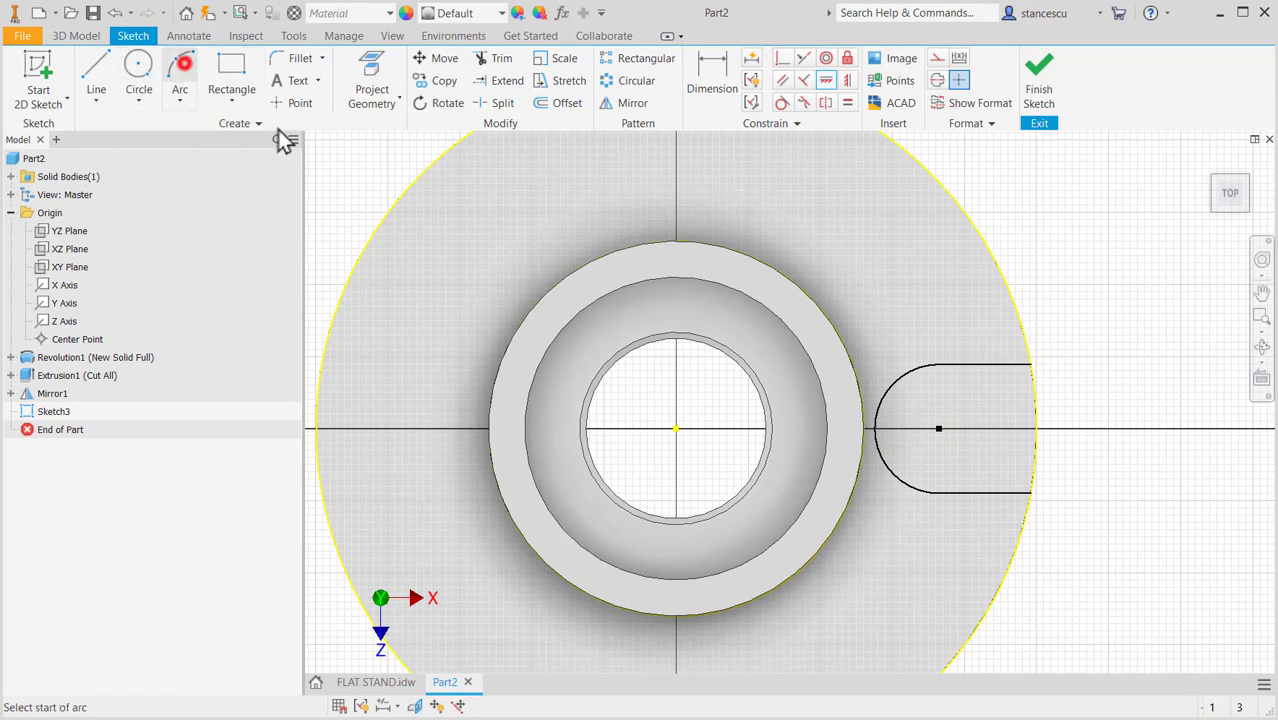
scroll(1051, 383, "up", 3)
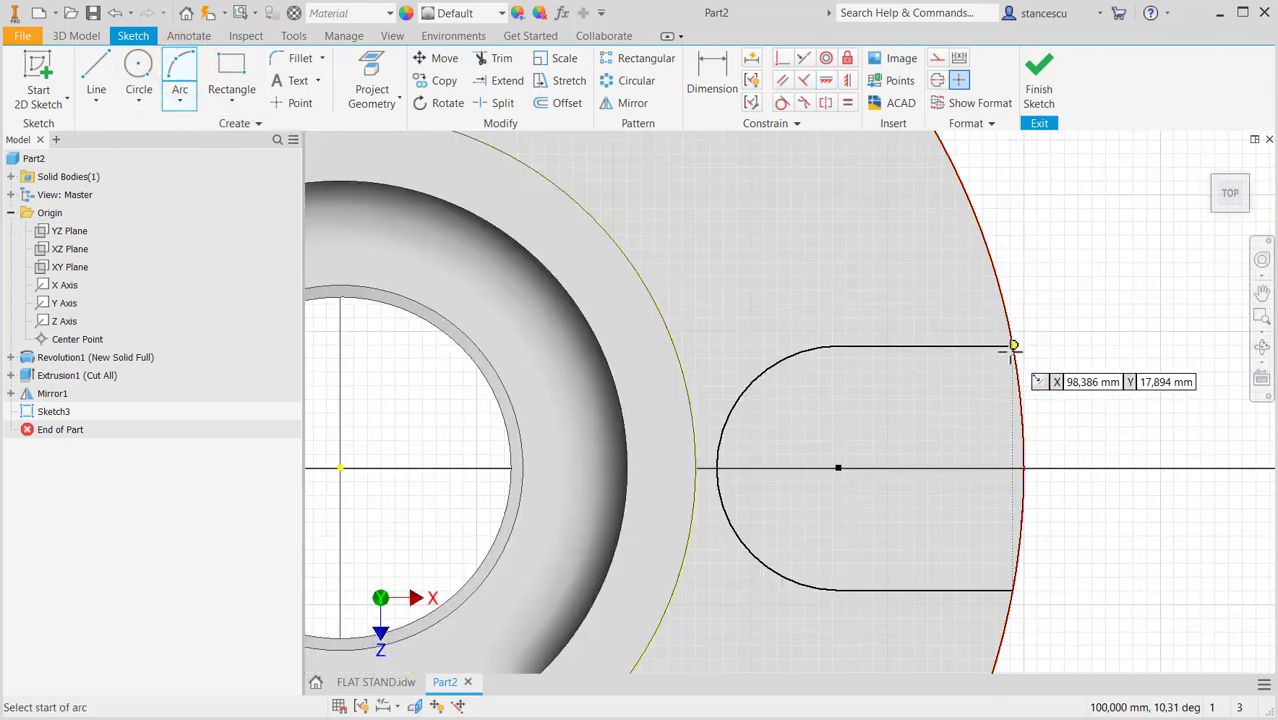
left_click(1013, 346)
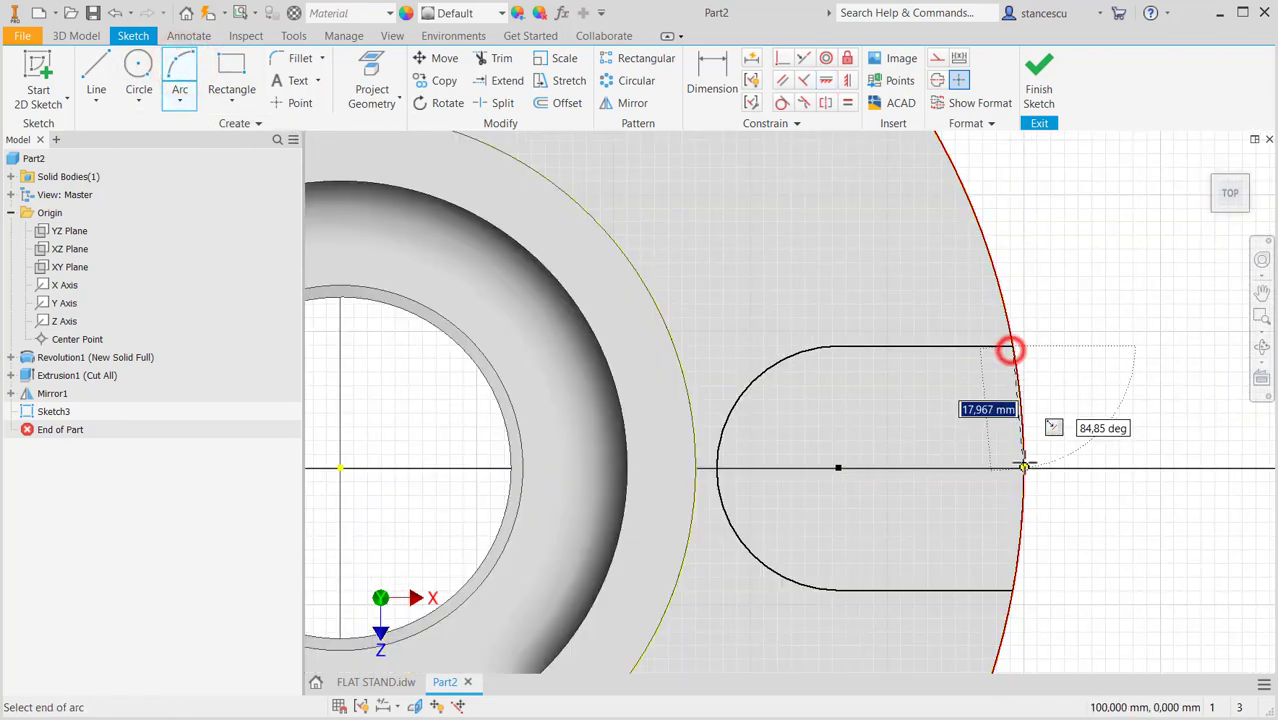
left_click(1013, 590)
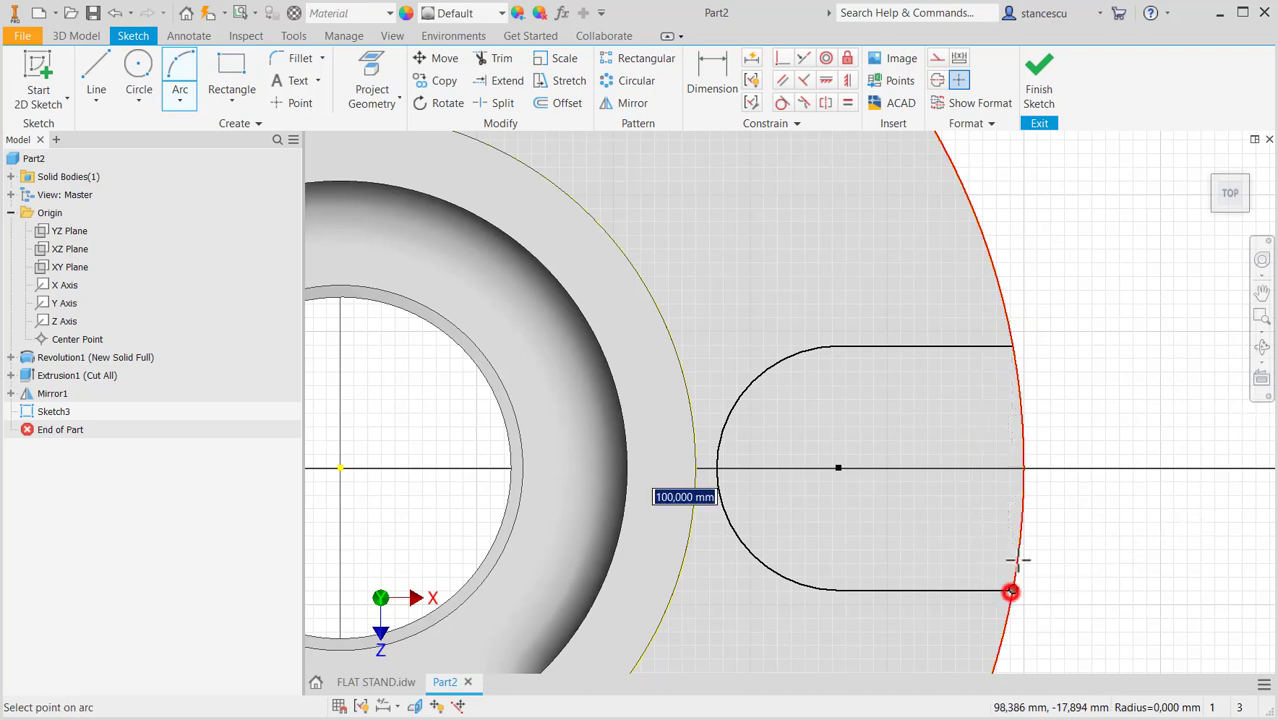
left_click(1023, 467)
key("Escape")
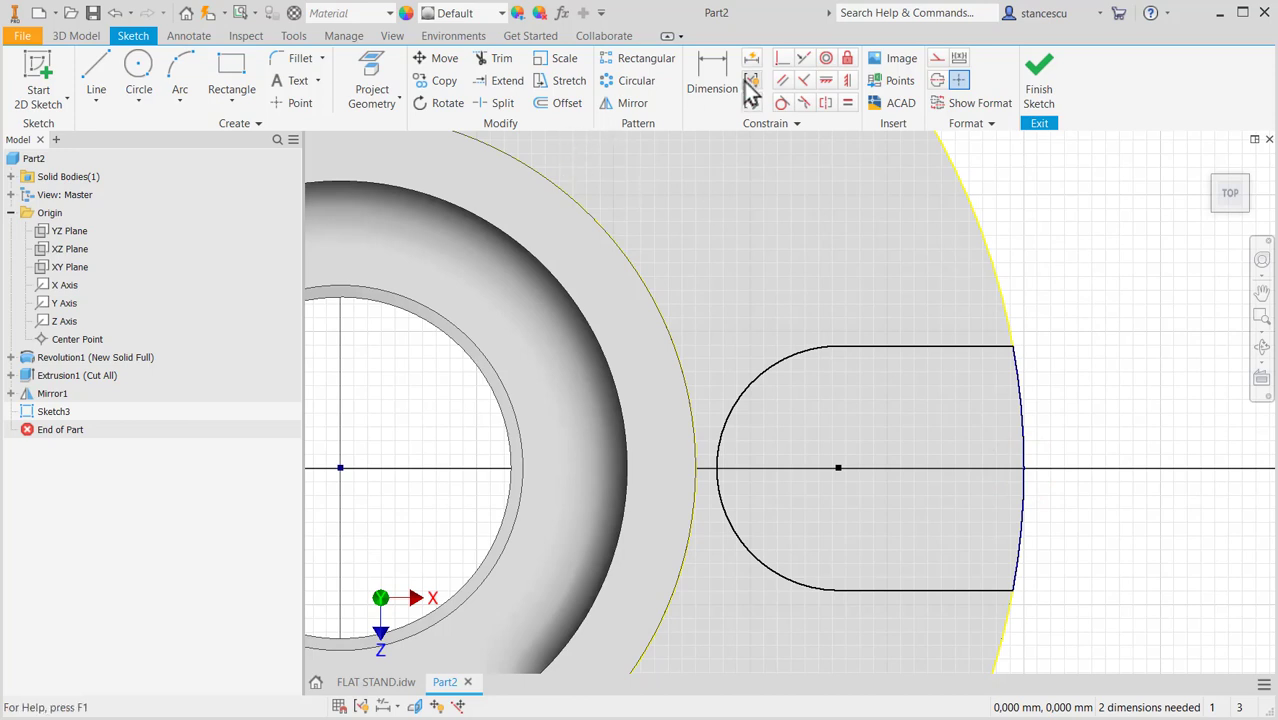
Step: Give the slot end radius 8 and its centre an 80 offset from the part centre, then finish Sketch3
left_click(711, 80)
left_click(762, 379)
left_click(728, 286)
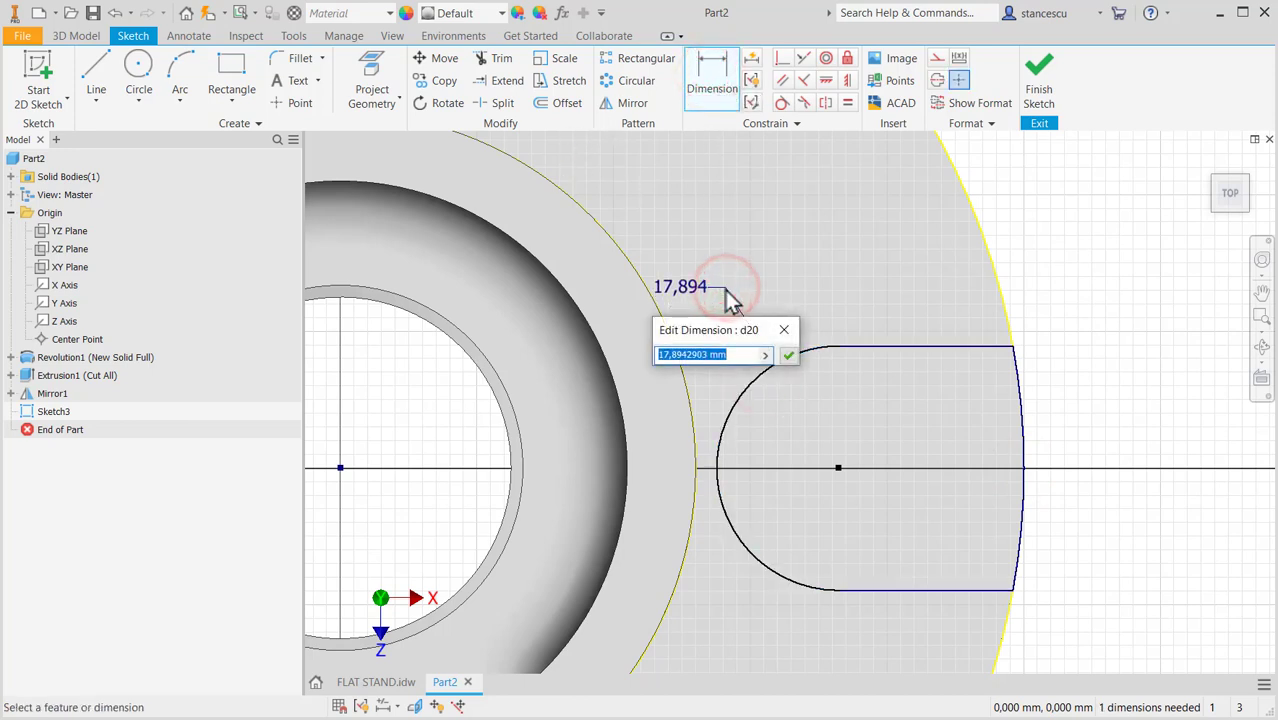
type("8")
key("Return")
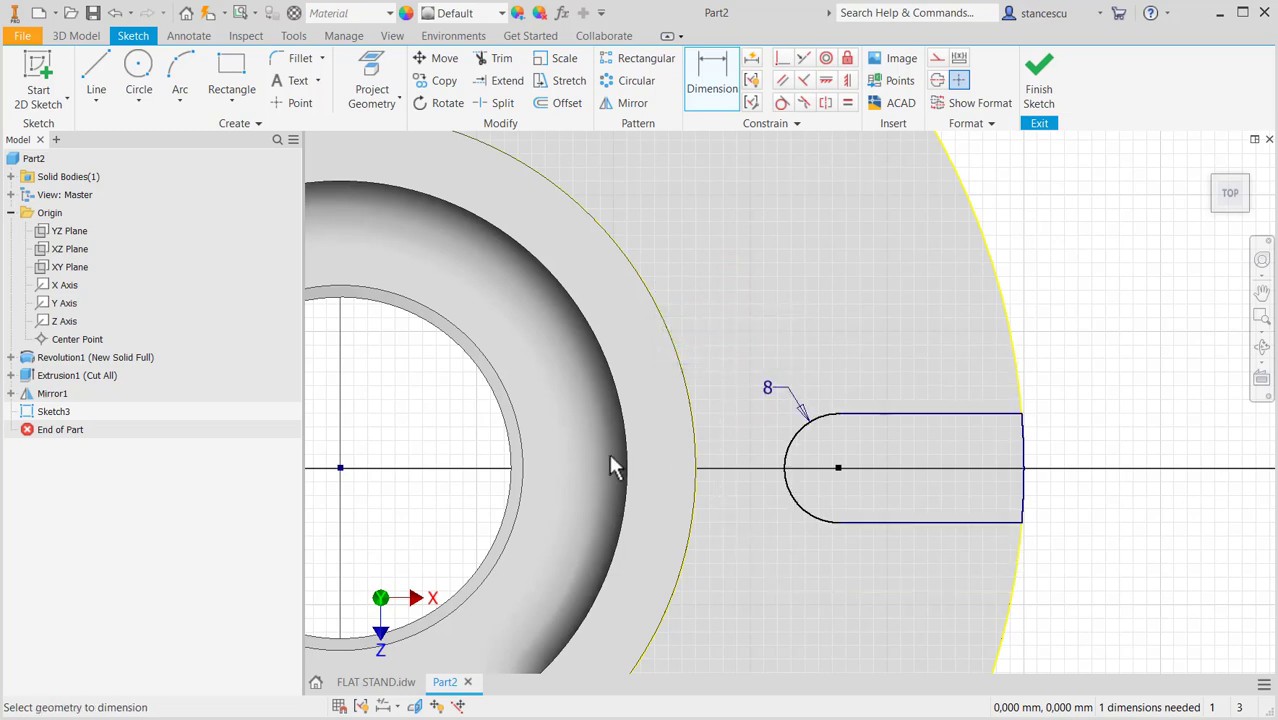
middle_click_drag(491, 442, 576, 436)
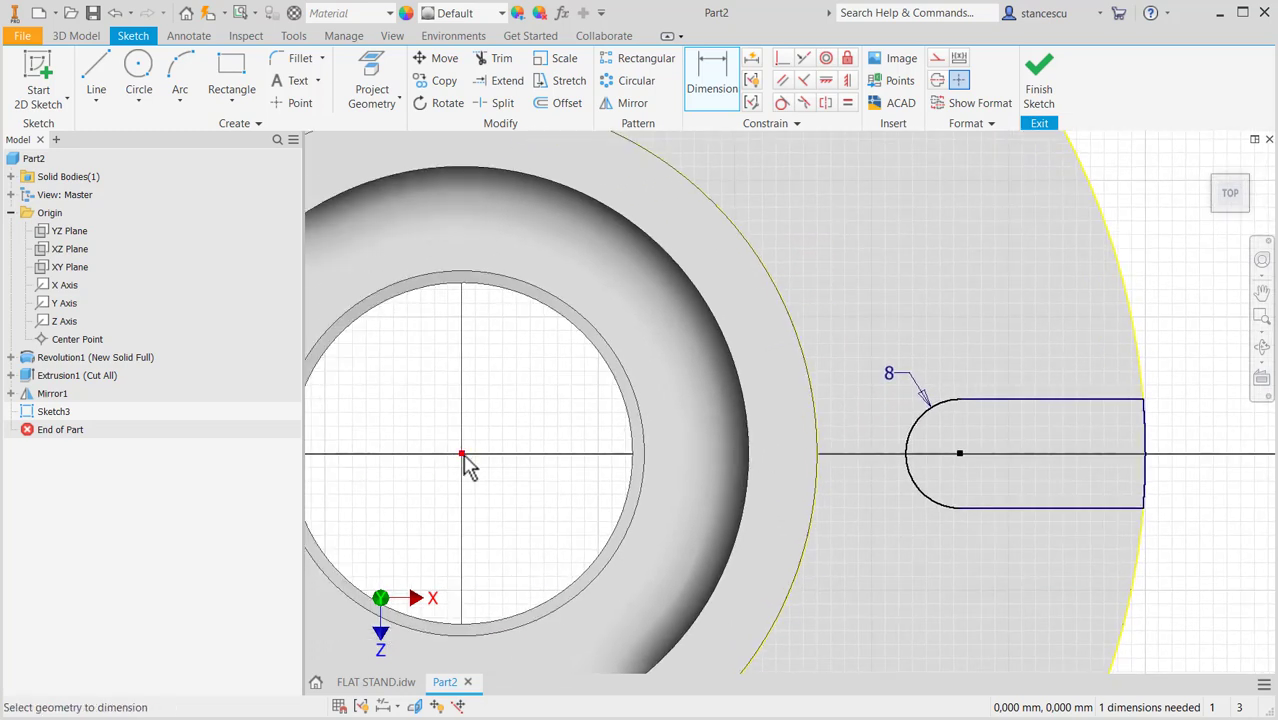
left_click(959, 453)
left_click(834, 273)
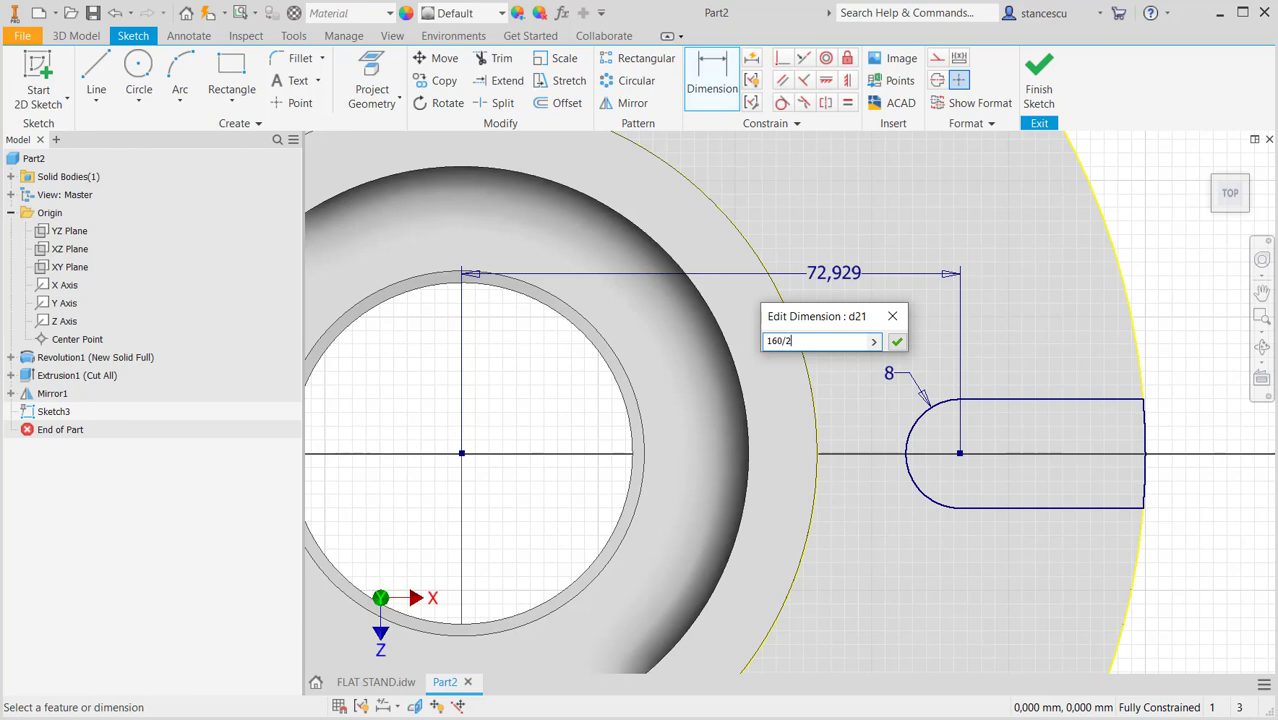
key("Return")
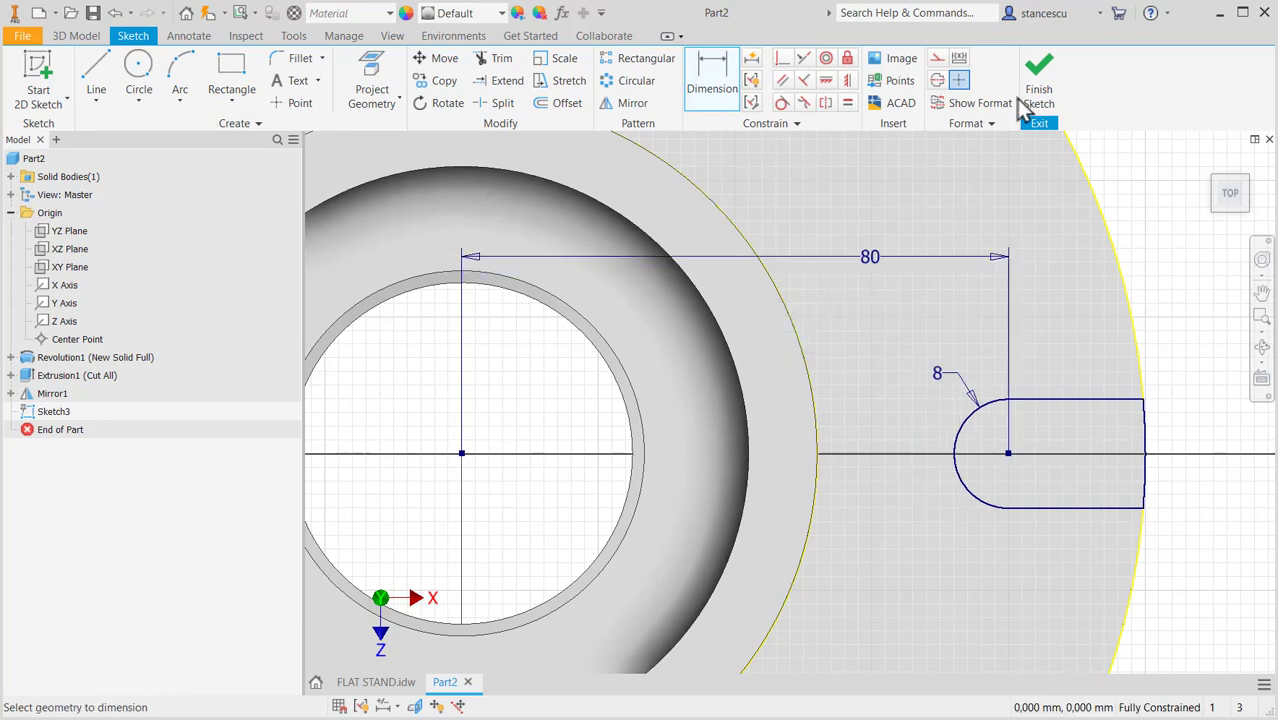
left_click(1038, 72)
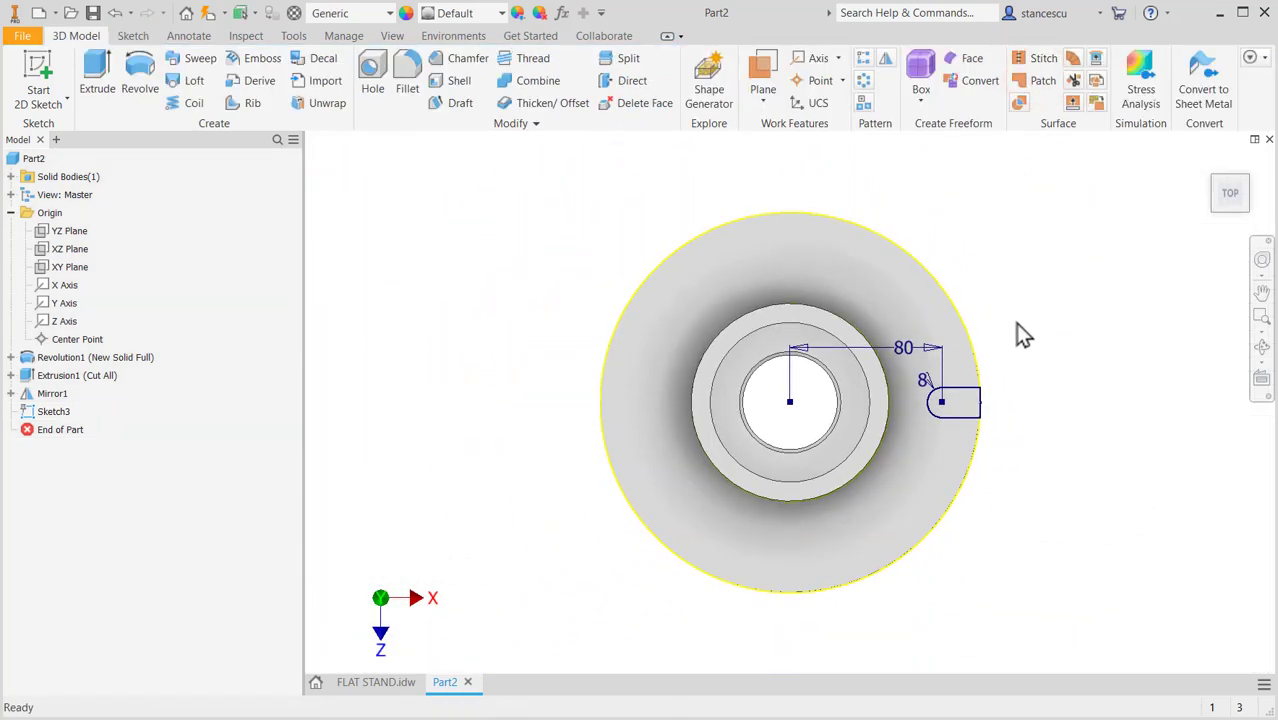
Step: Extrude the slot profile as a Through All cut, creating Extrusion2
key("F6")
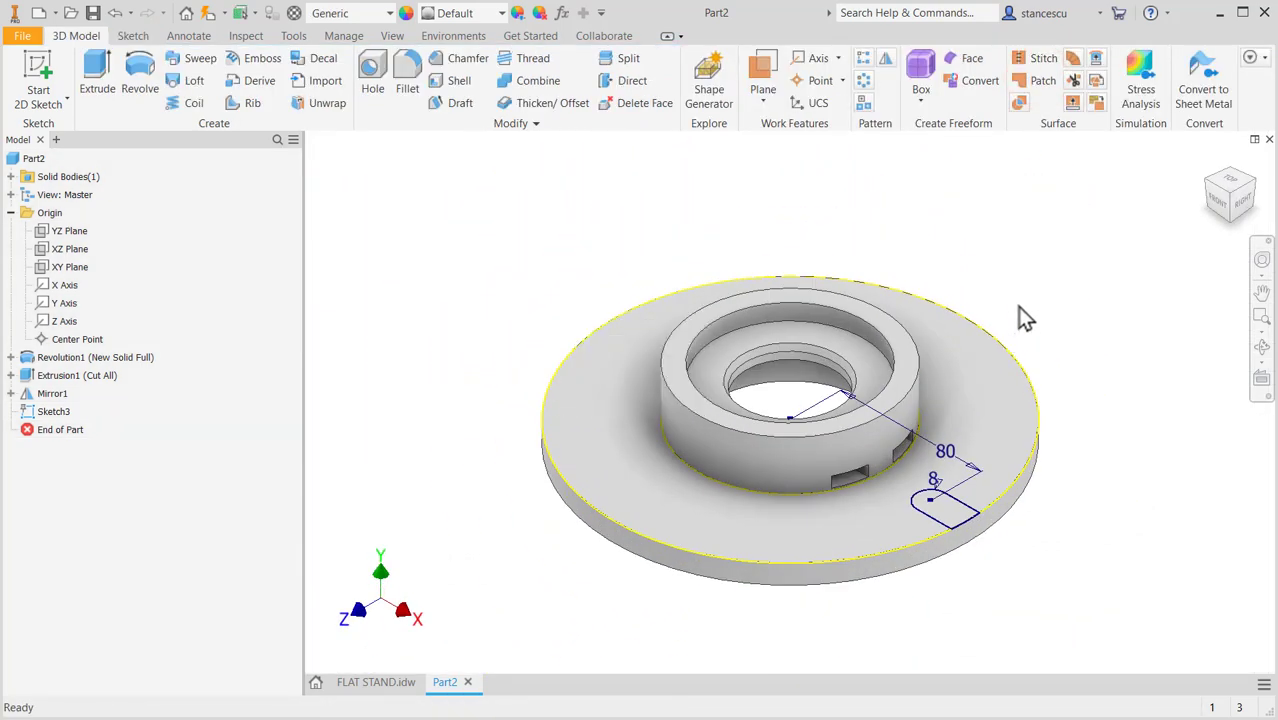
left_click(96, 70)
left_click(955, 530)
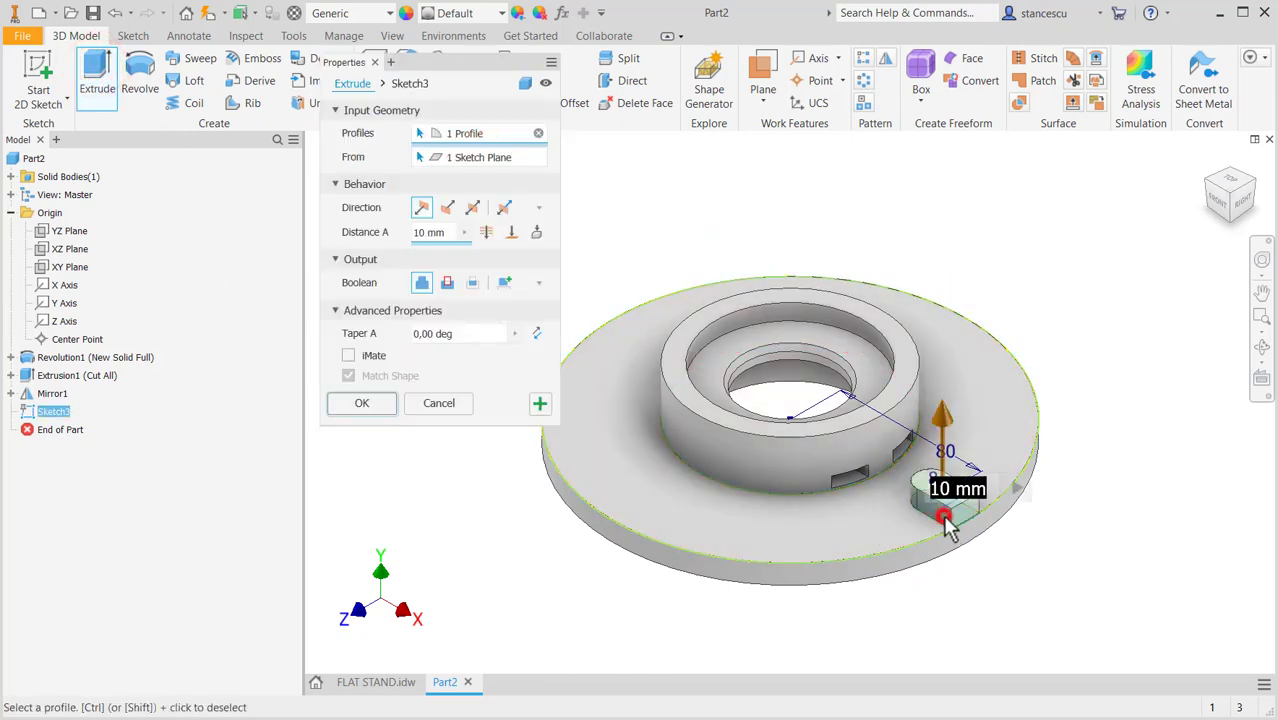
left_click(447, 283)
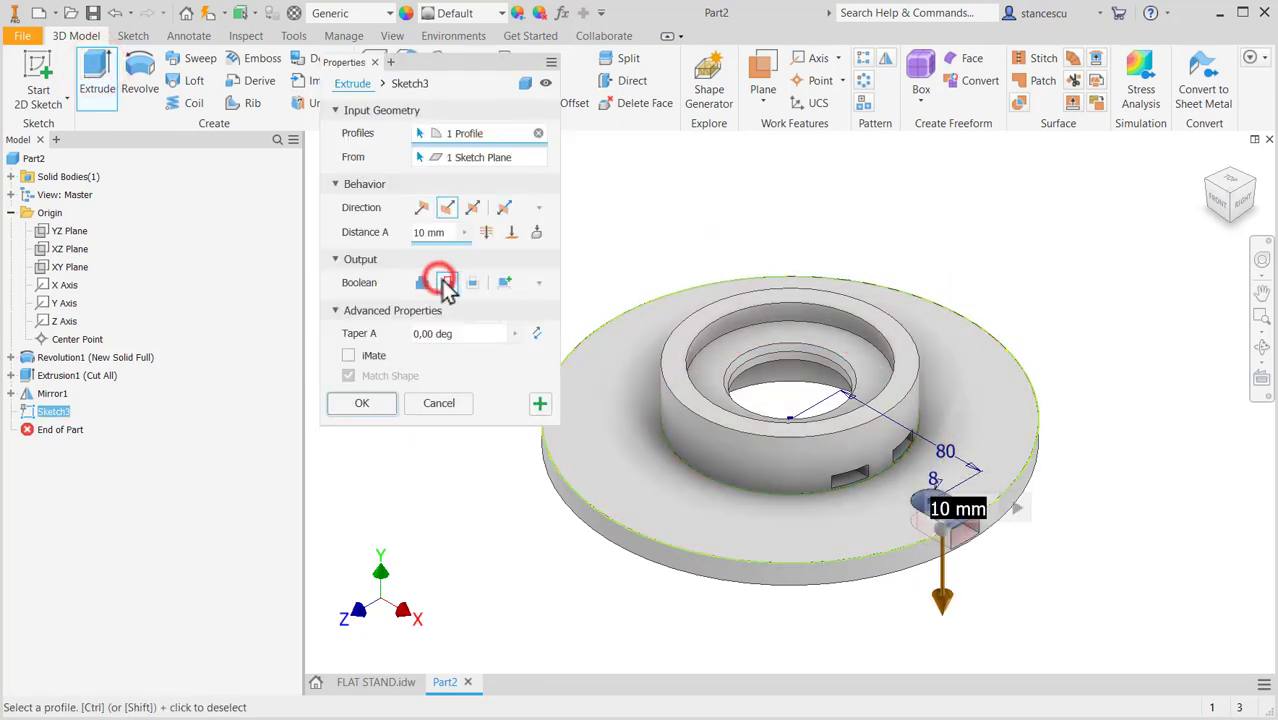
left_click(486, 233)
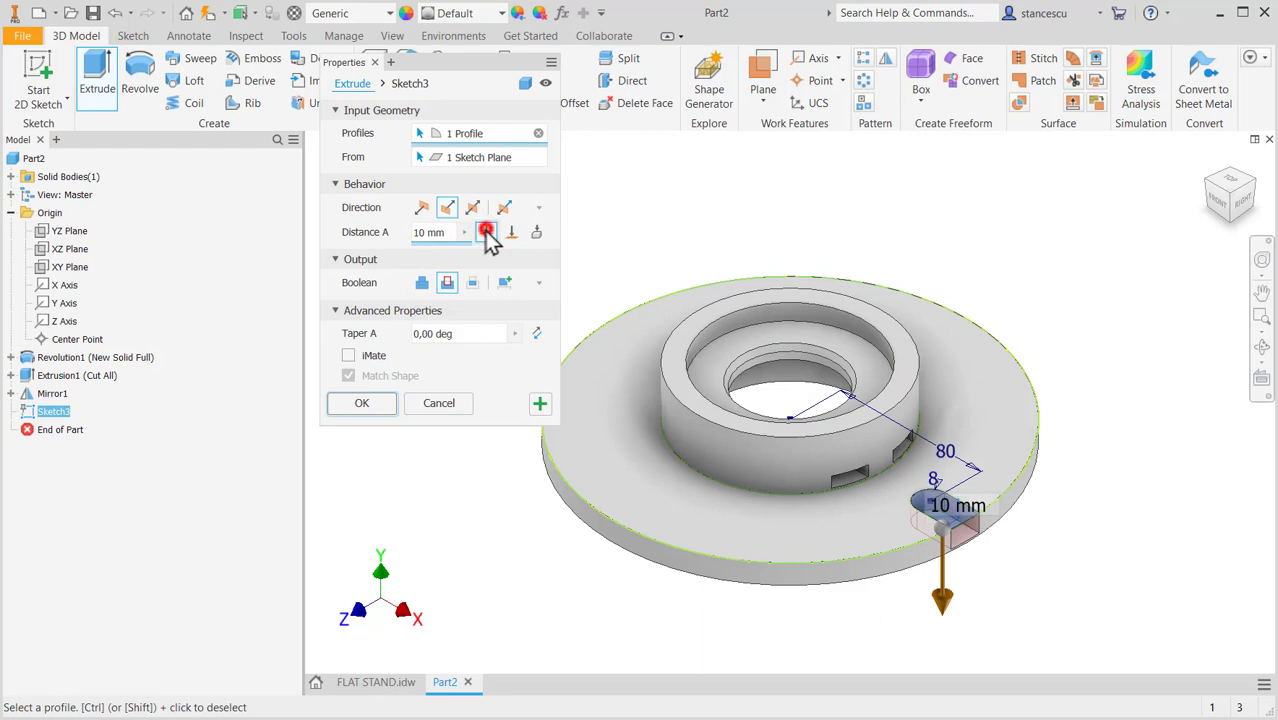
left_click(372, 408)
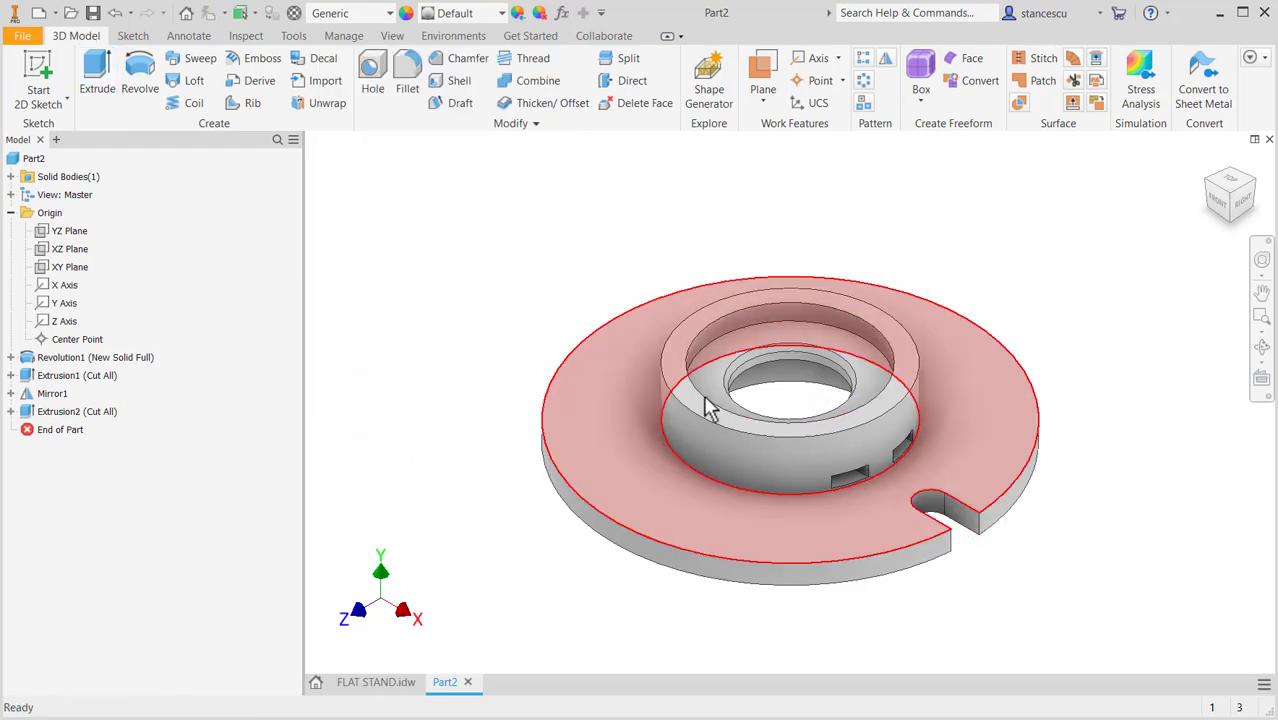
left_click(1238, 188)
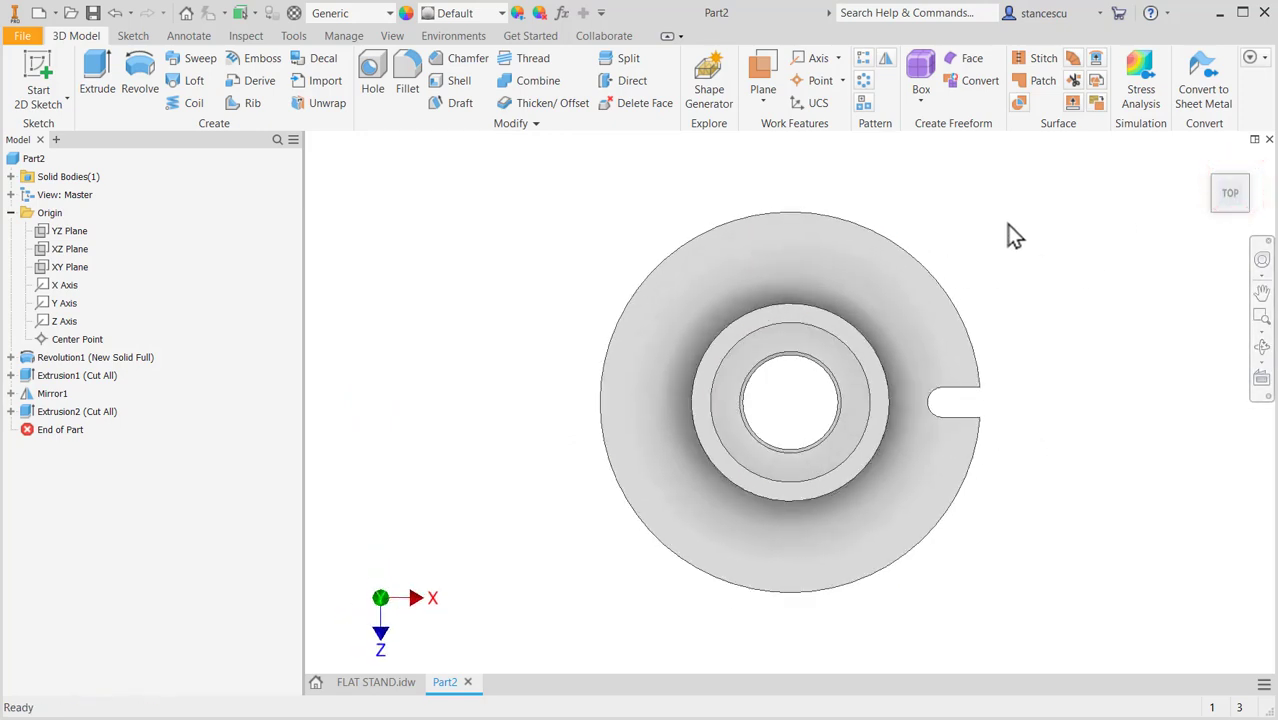
Step: Start a sketch on the flange's top face and draw a 65 line from the part centre
left_click(926, 314)
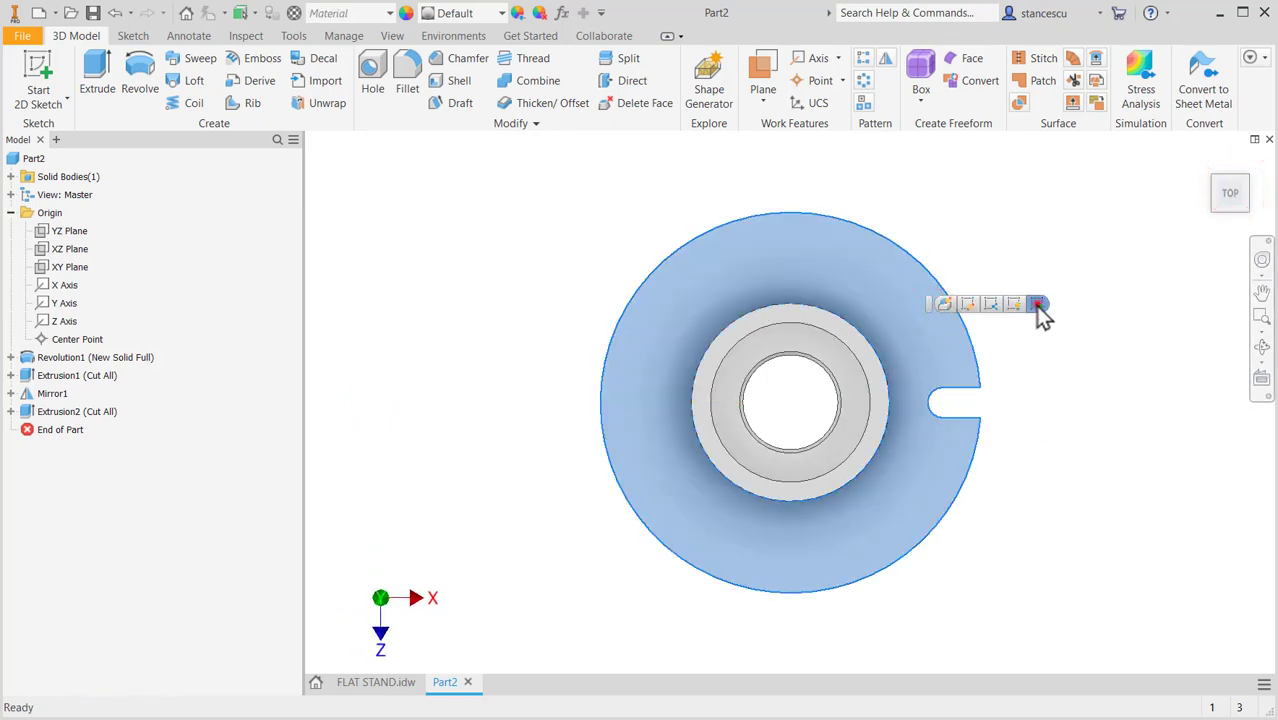
left_click(1037, 305)
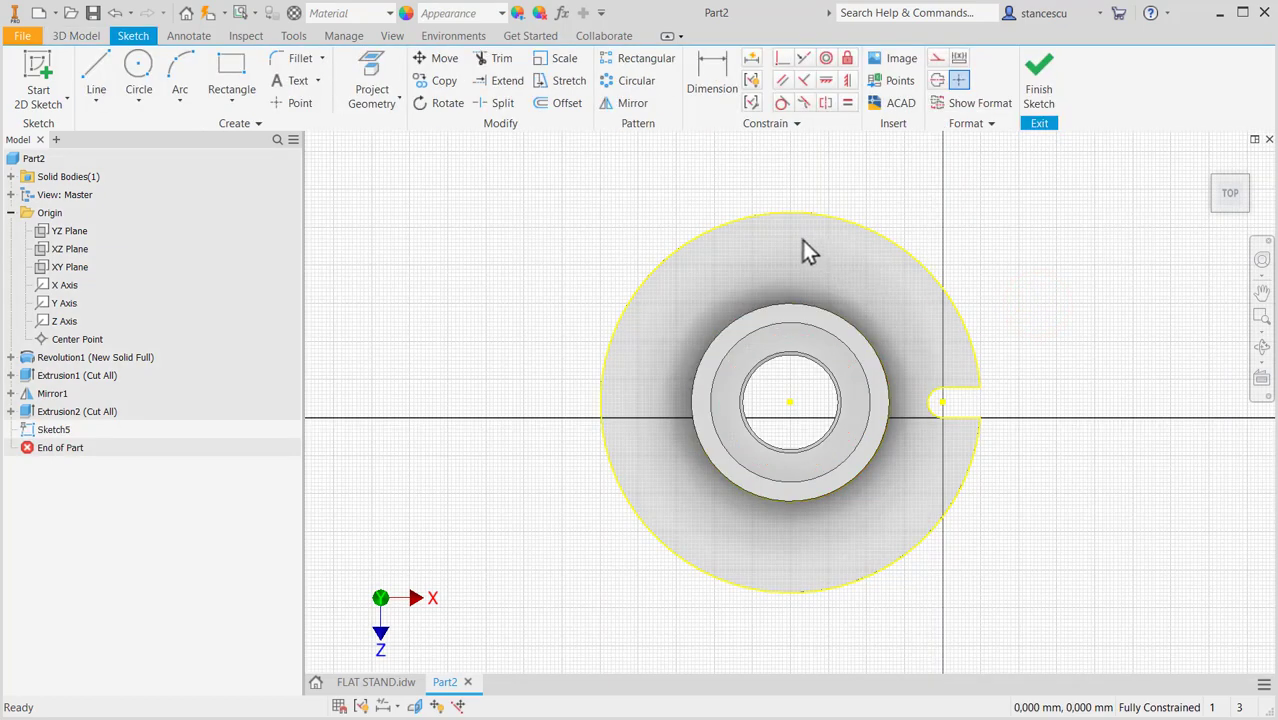
left_click(94, 70)
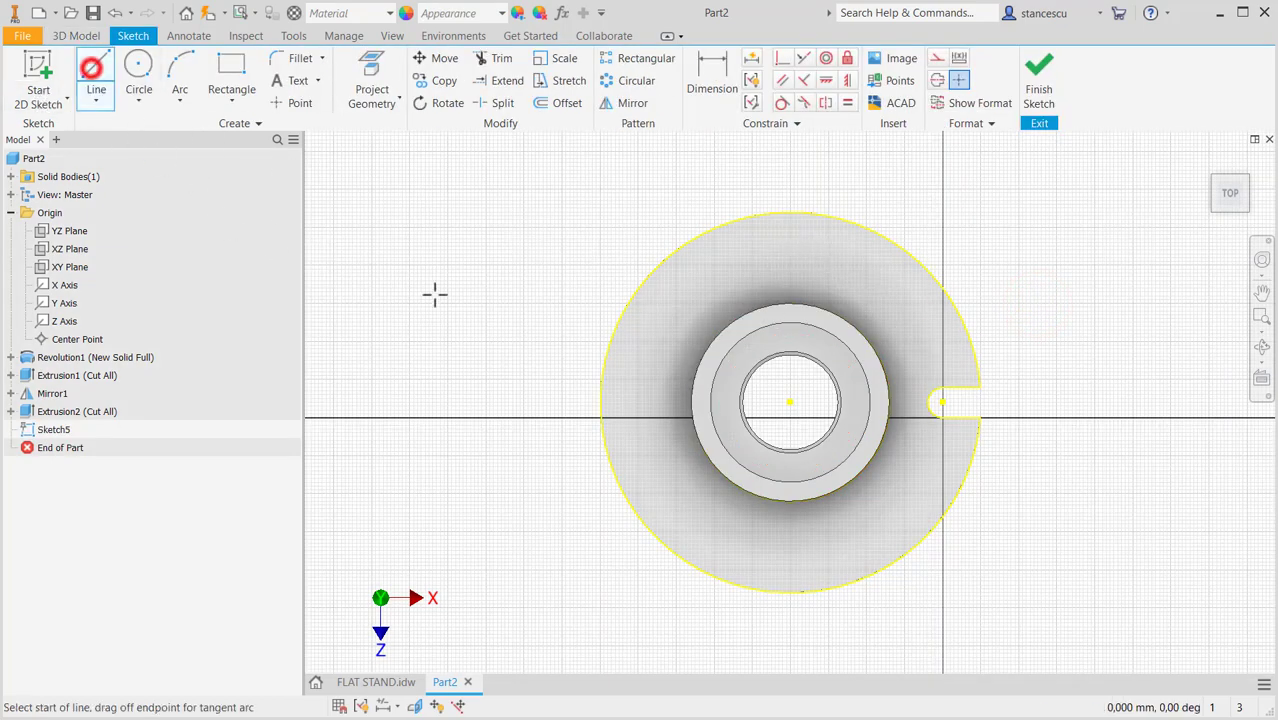
left_click(790, 401)
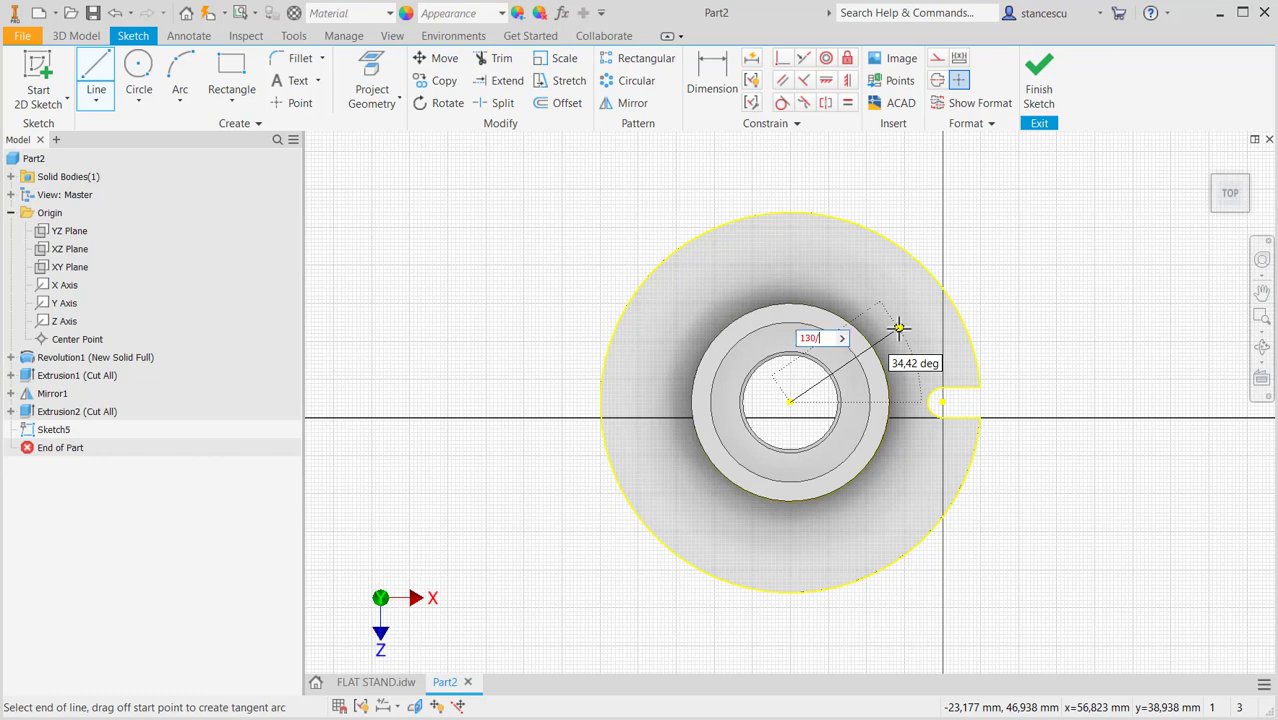
key("Return")
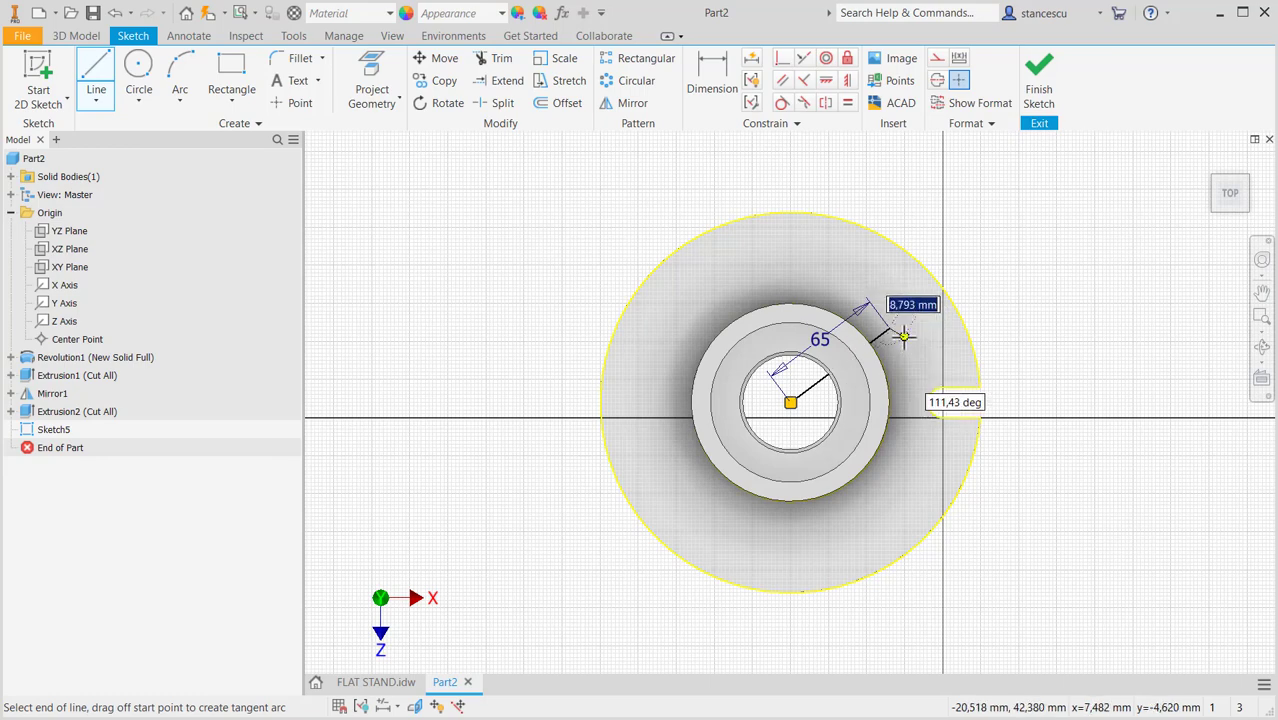
key("Escape")
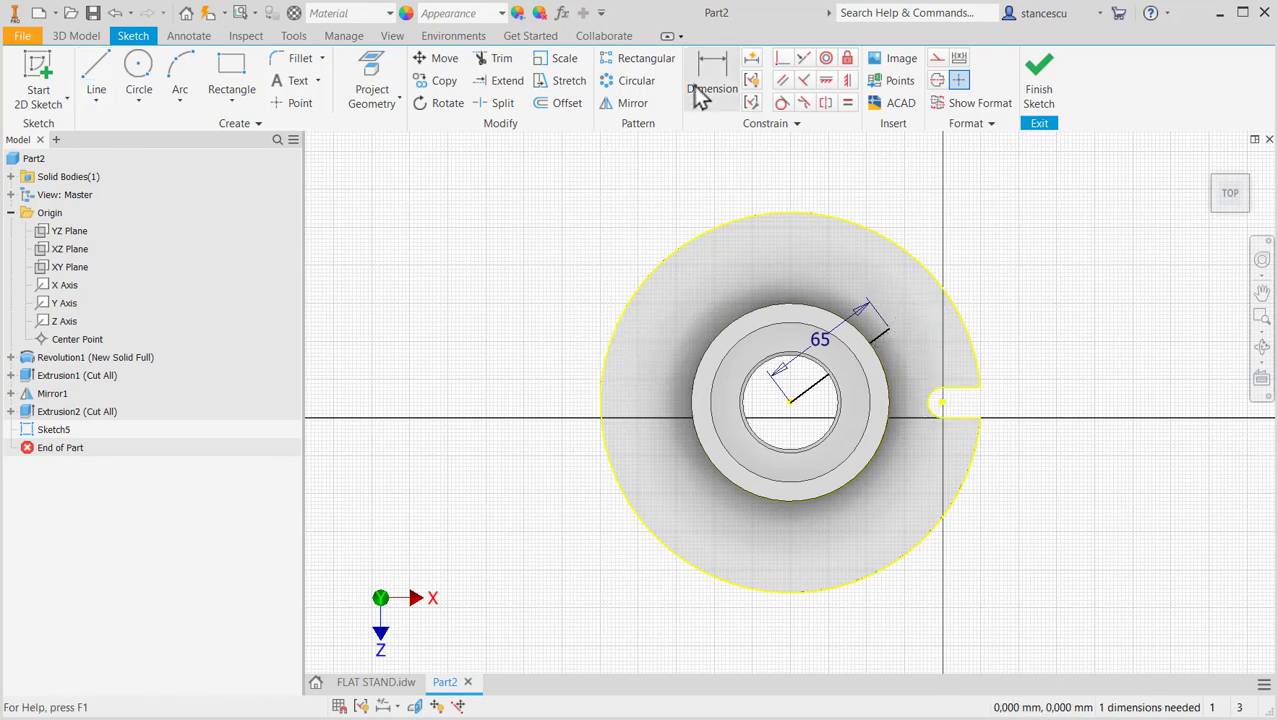
Step: Dimension the 65 line at 45° to the notch's horizontal edge
left_click(709, 77)
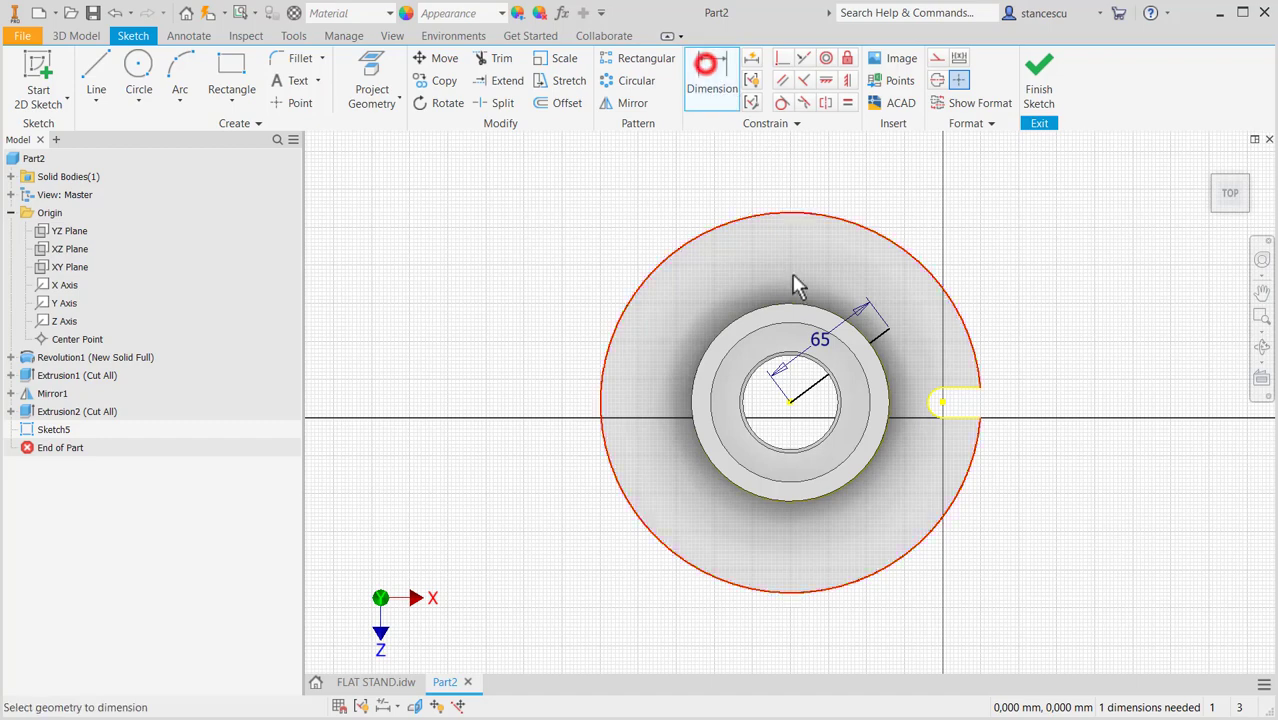
left_click(871, 340)
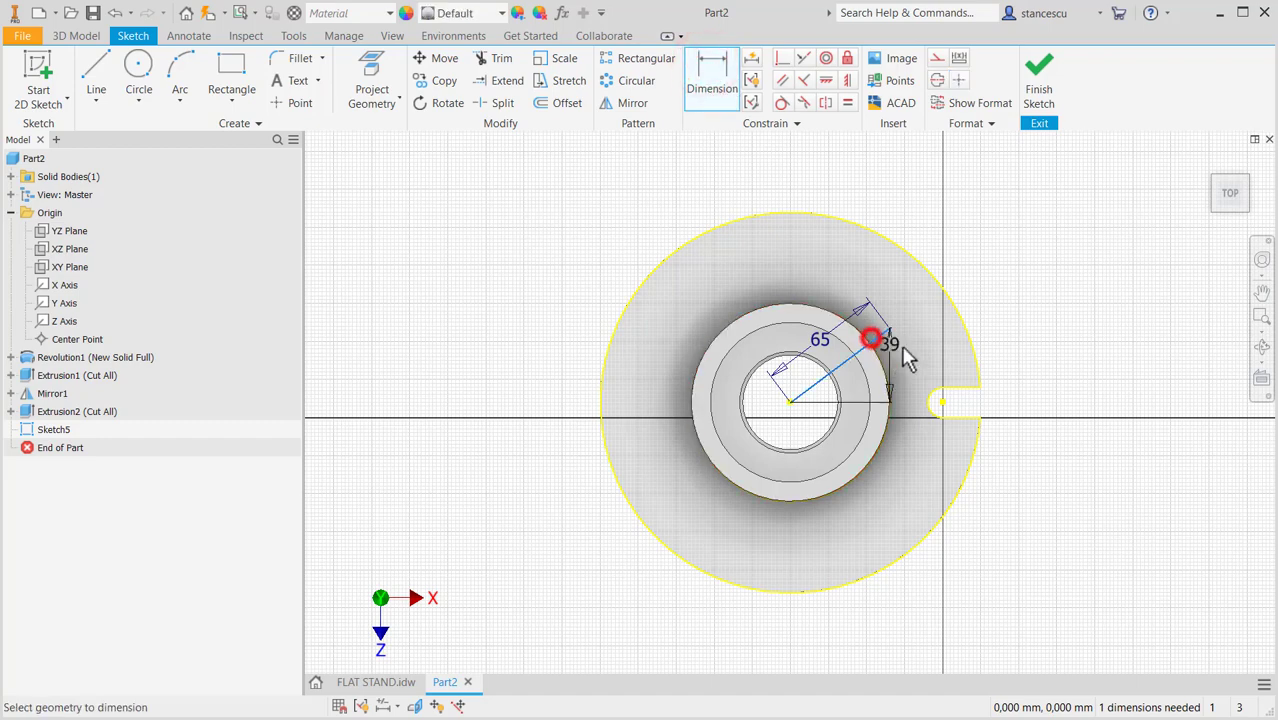
left_click(957, 387)
left_click(1000, 335)
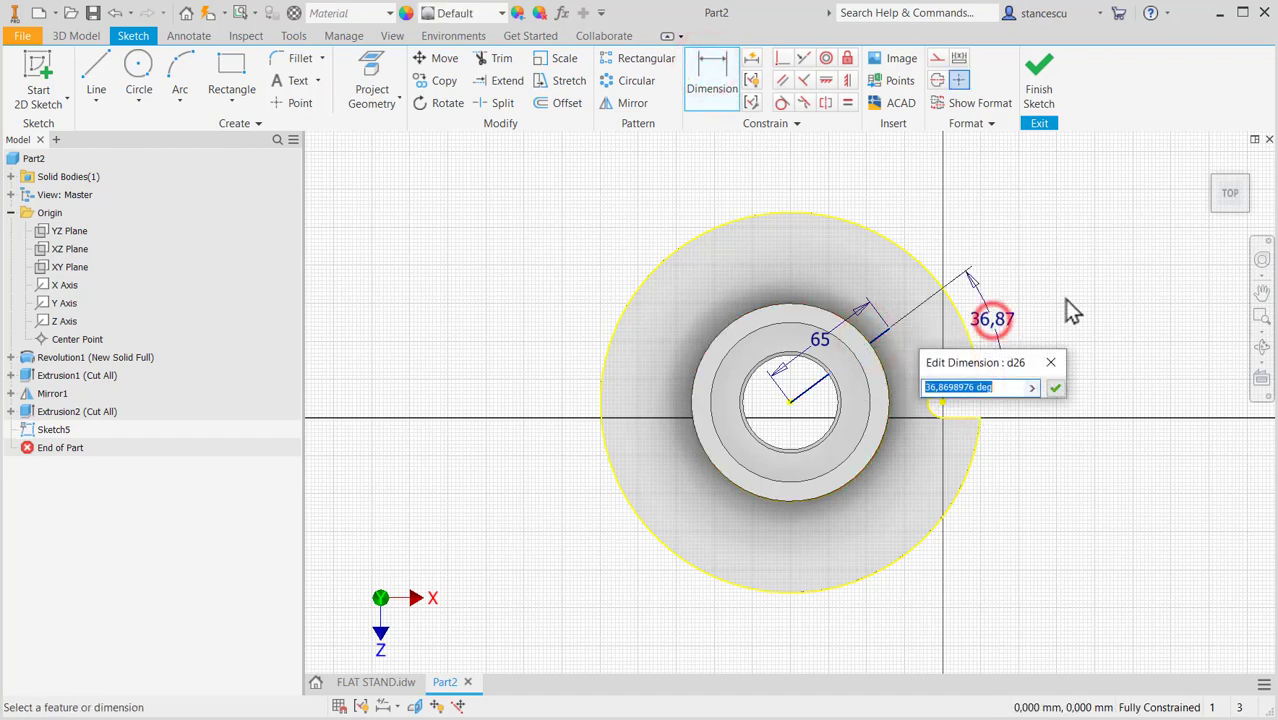
type("45")
key("Return")
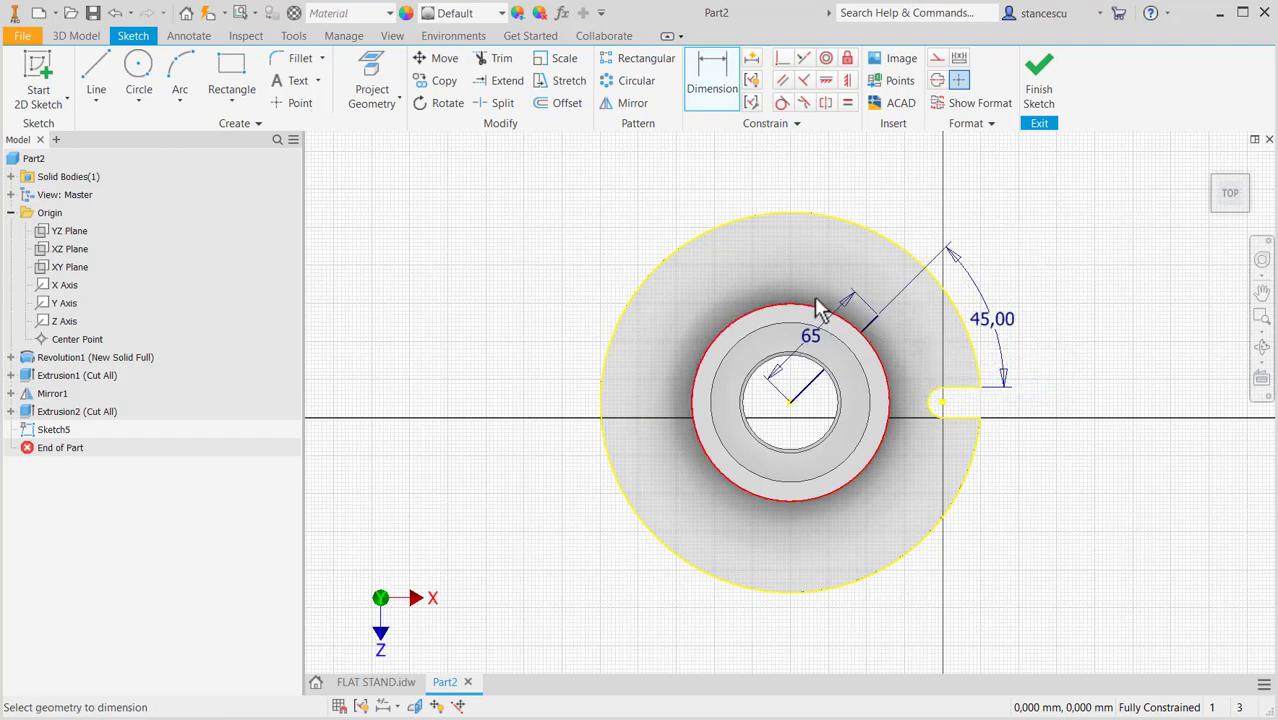
scroll(890, 322, "up", 3)
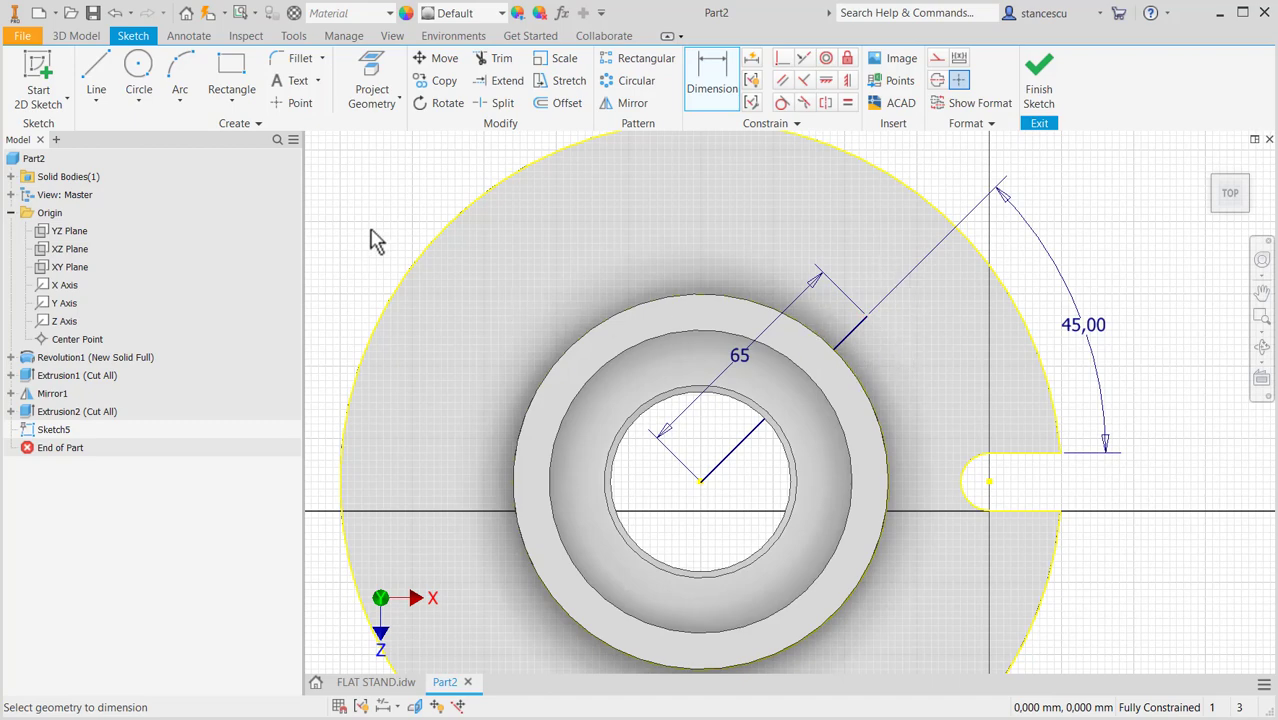
Step: Draw the slot outline from the boss circle with a line and a tangent arc end
left_click(96, 70)
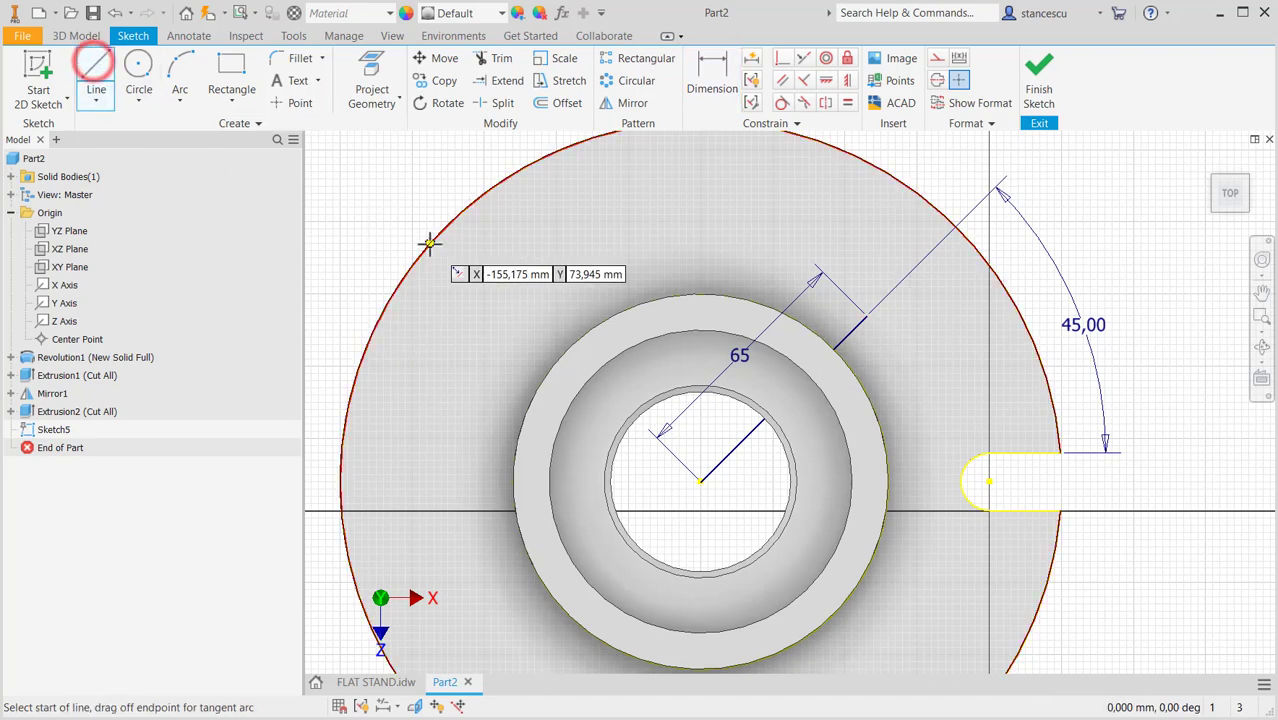
left_click(808, 330)
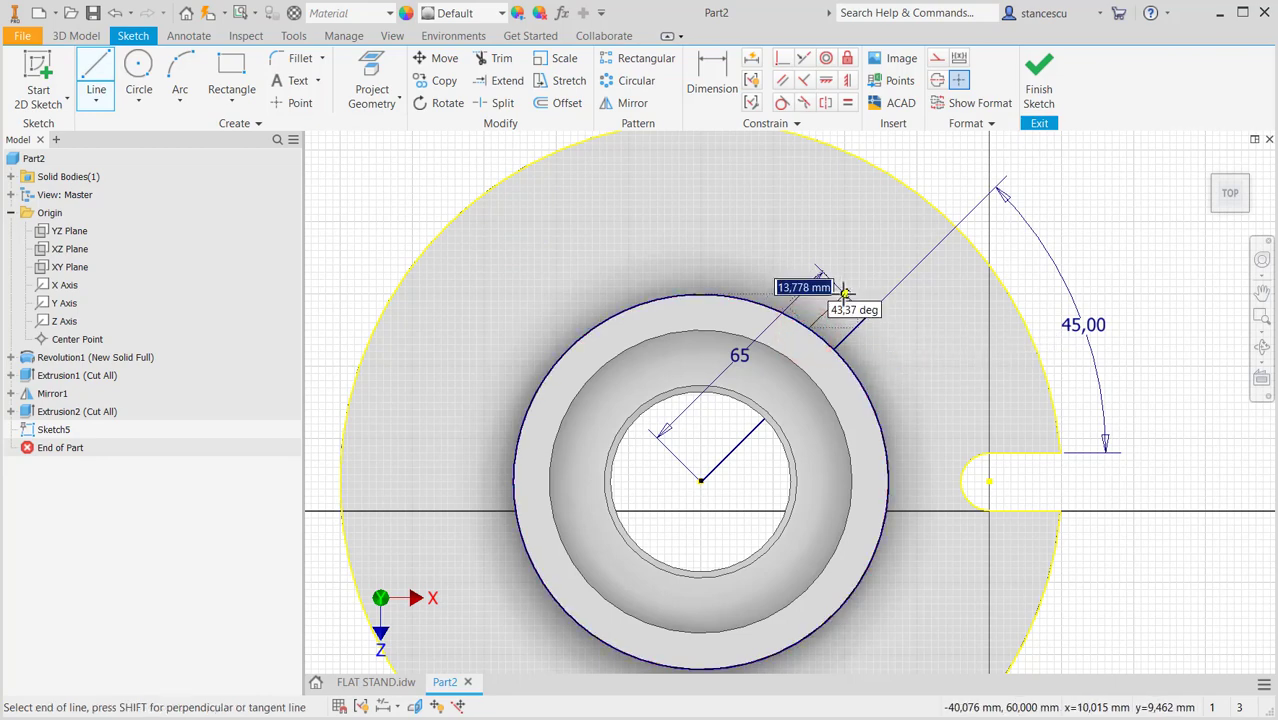
left_click(845, 291)
left_click_drag(845, 291, 890, 338)
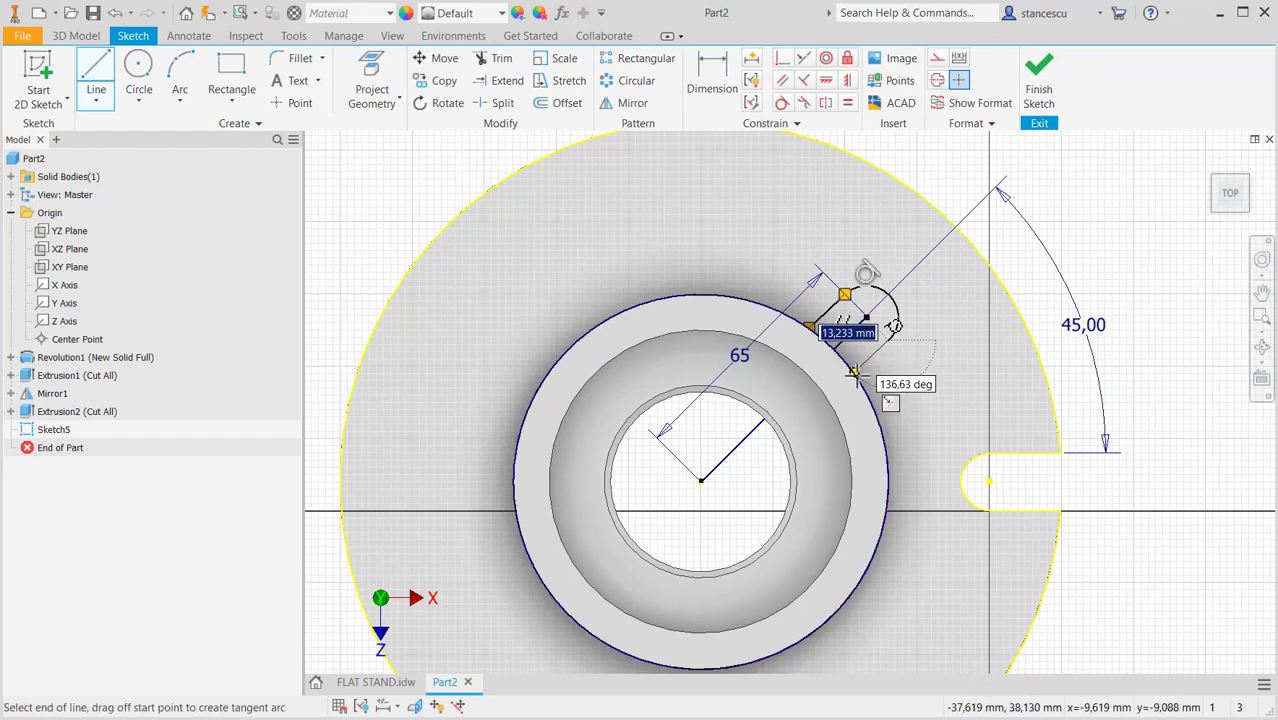
left_click(853, 373)
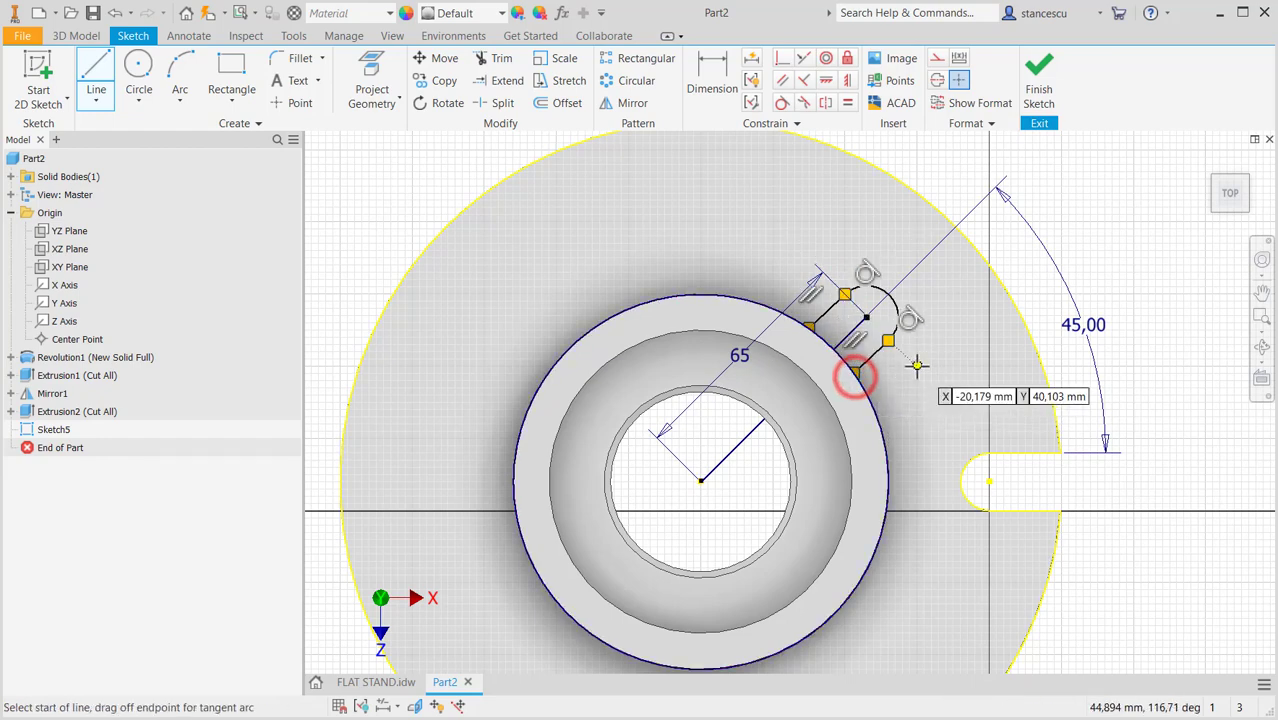
key("Escape")
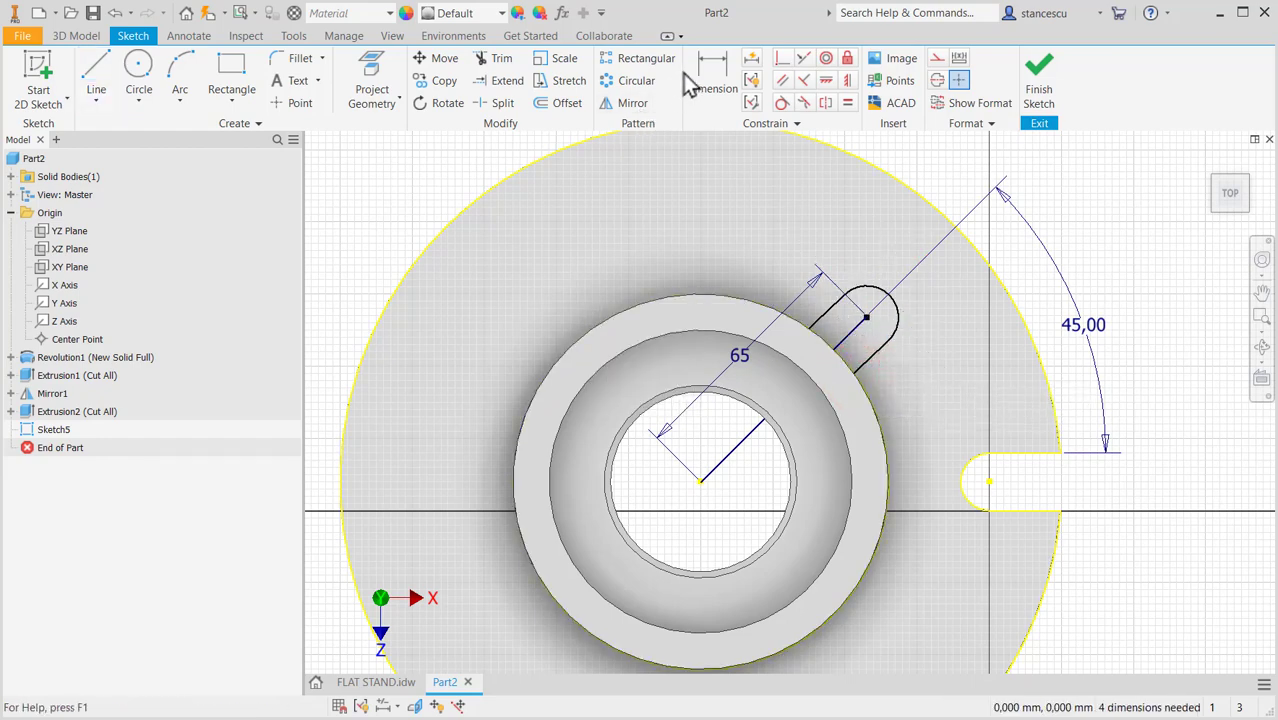
Step: Dimension the slot's rounded end as radius 14
left_click(722, 72)
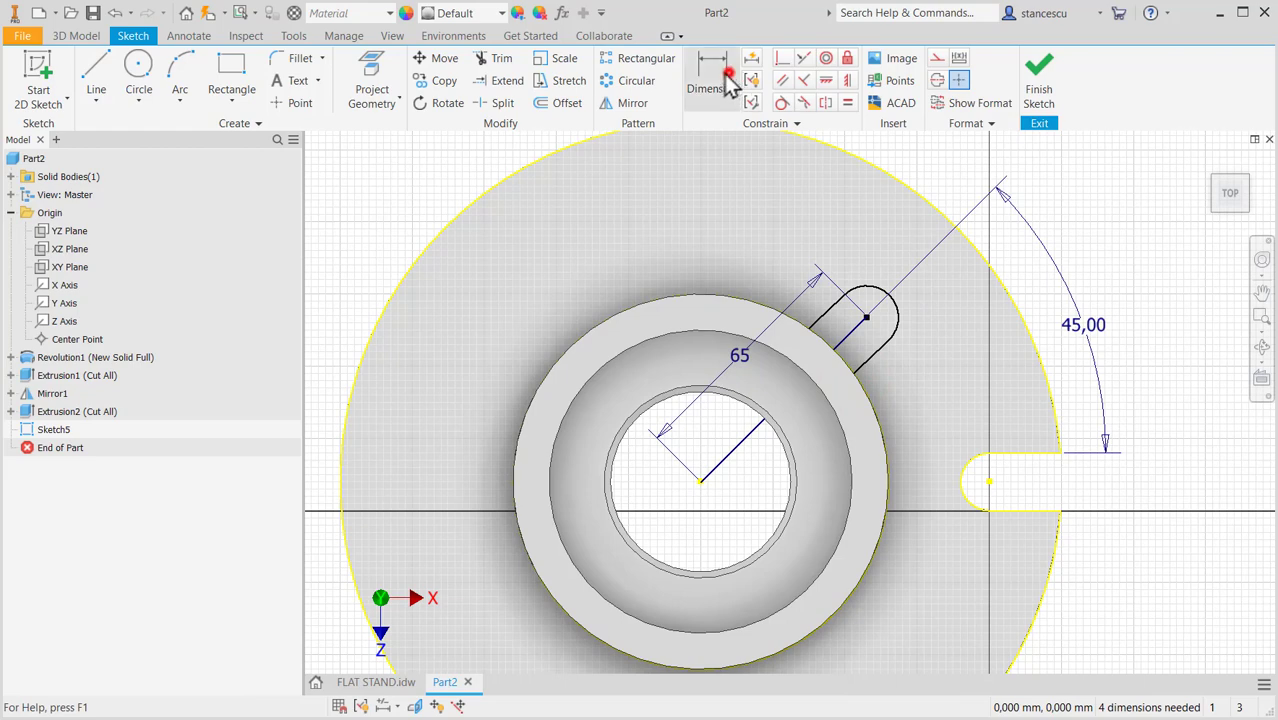
left_click(899, 316)
left_click(933, 318)
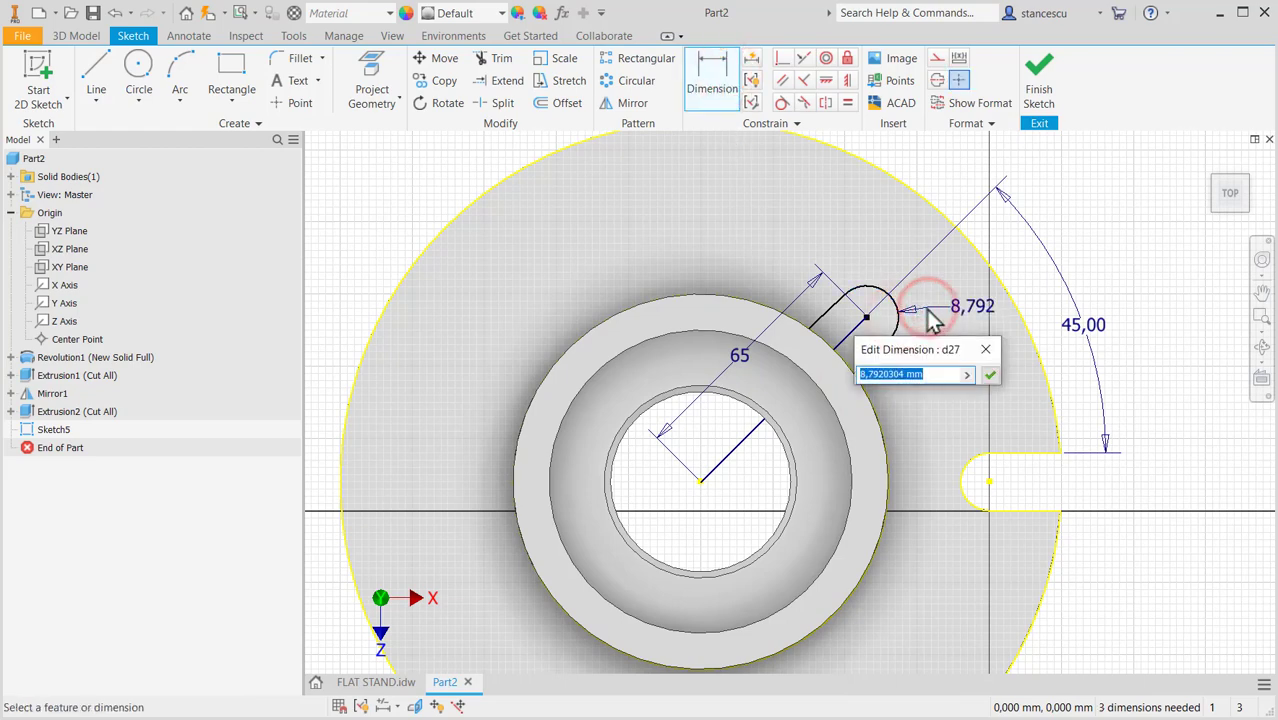
type("14")
key("Return")
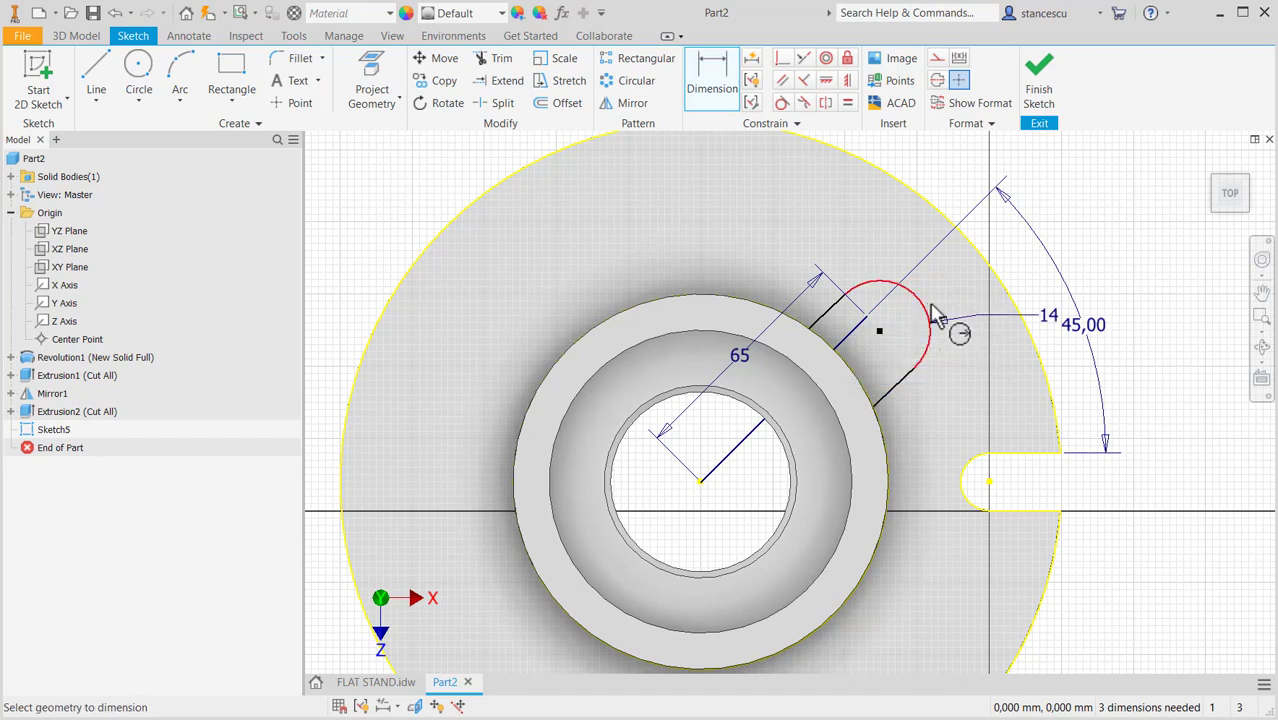
Step: Make the slot end arc's centre coincident with the 65 line
left_click(783, 58)
left_click(877, 326)
left_click(845, 342)
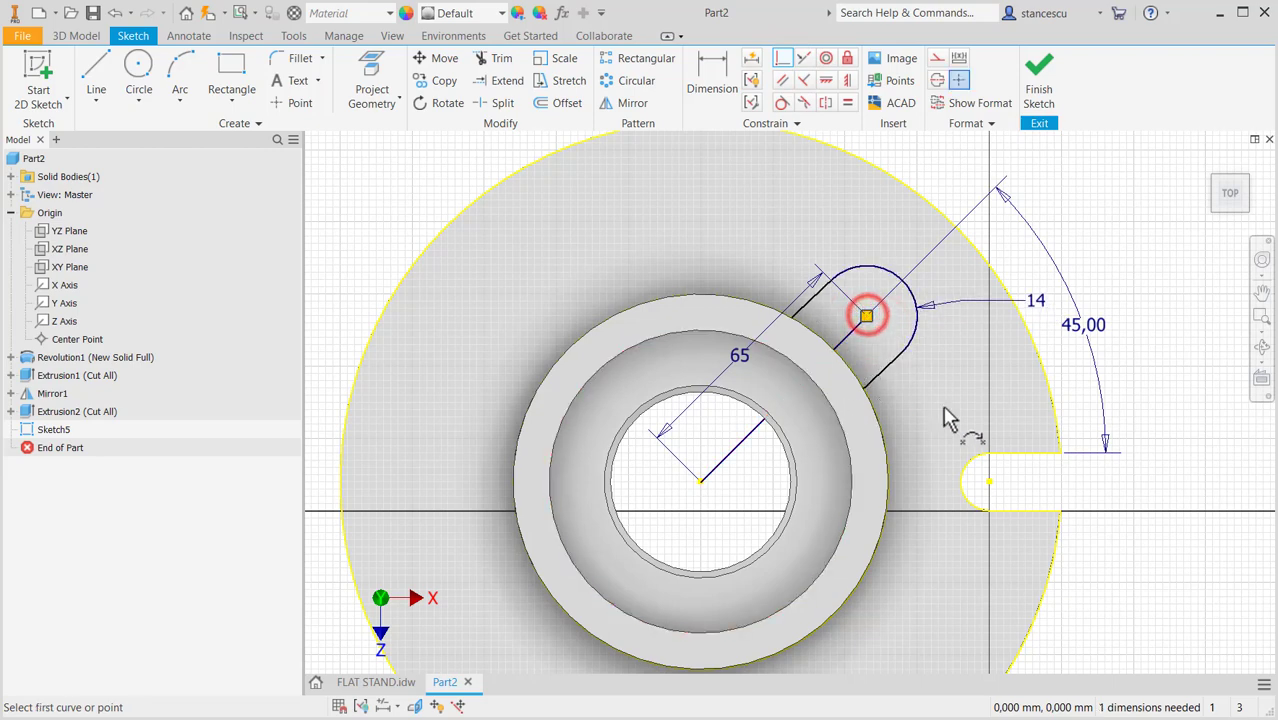
key("Escape")
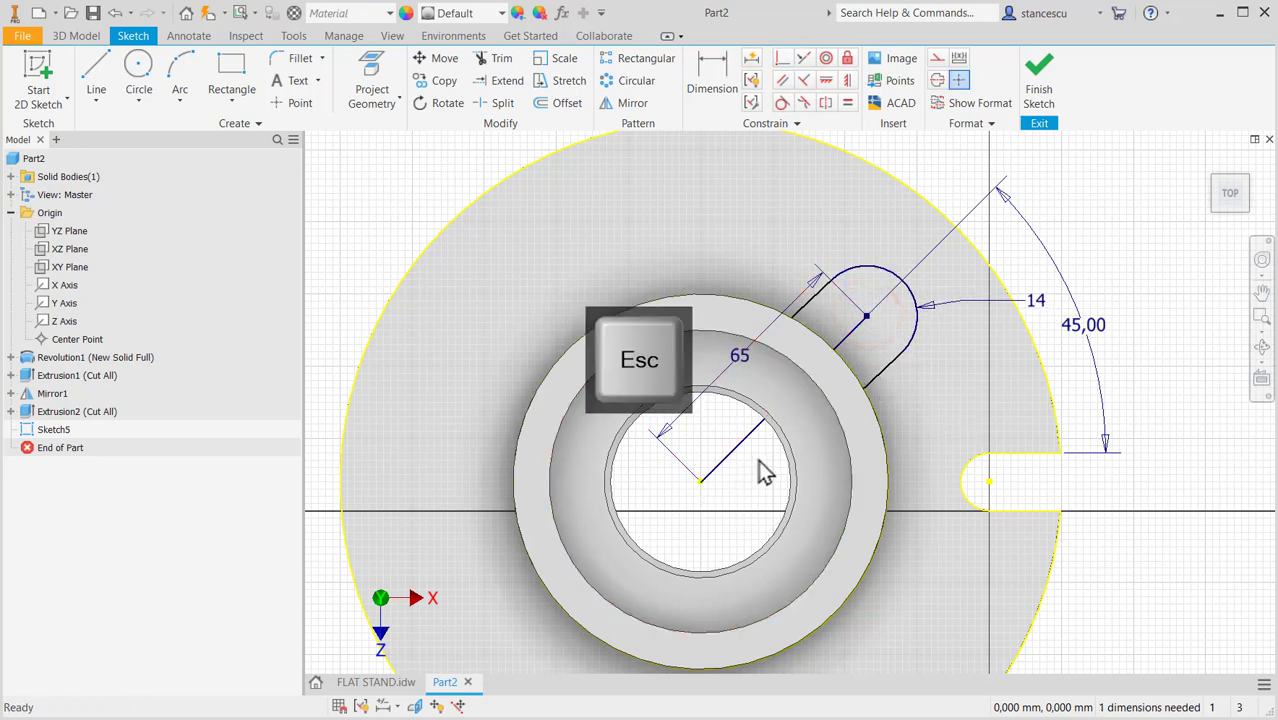
Step: Make the centre line construction geometry and constrain the slot side parallel to it
left_click(748, 433)
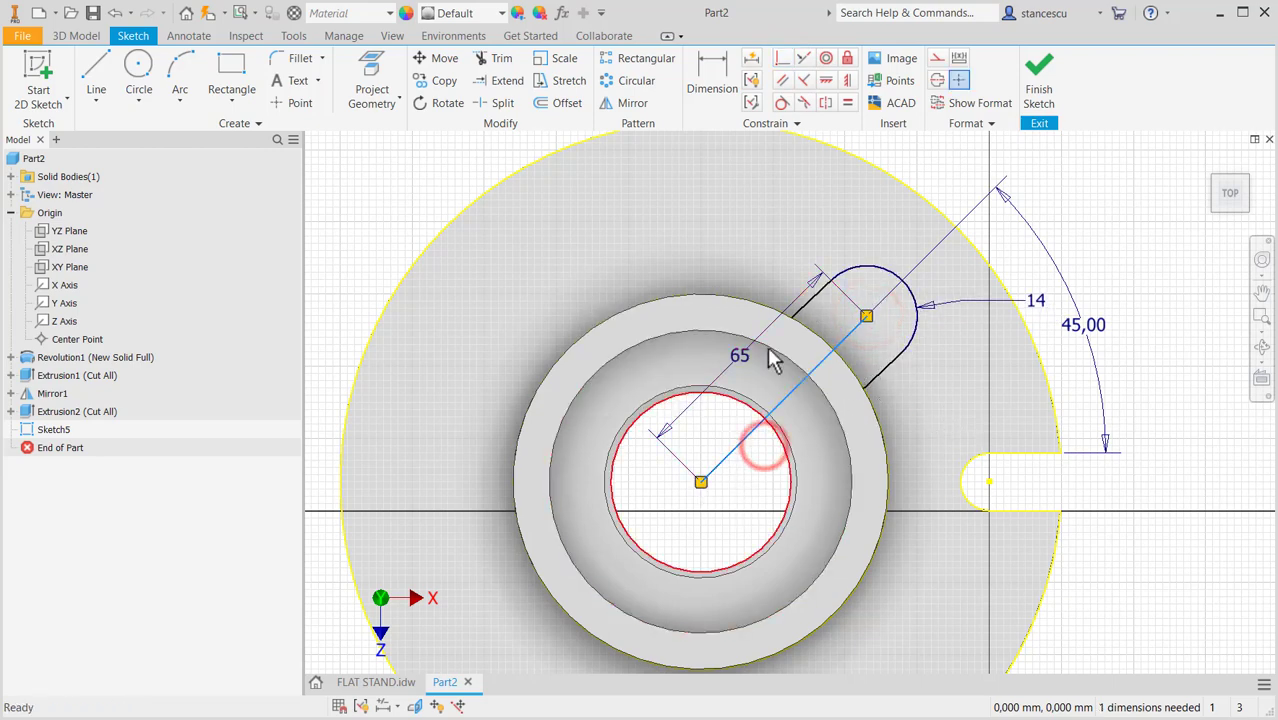
left_click(936, 58)
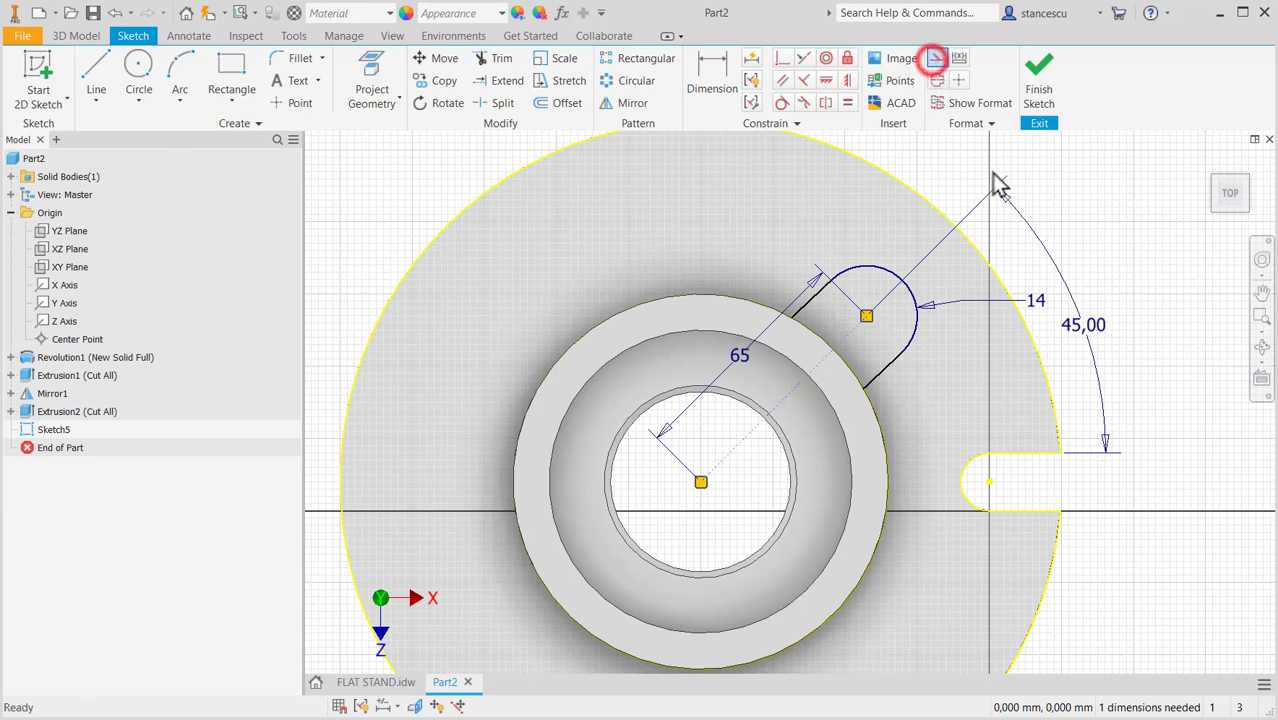
left_click(781, 82)
left_click(848, 332)
left_click(874, 382)
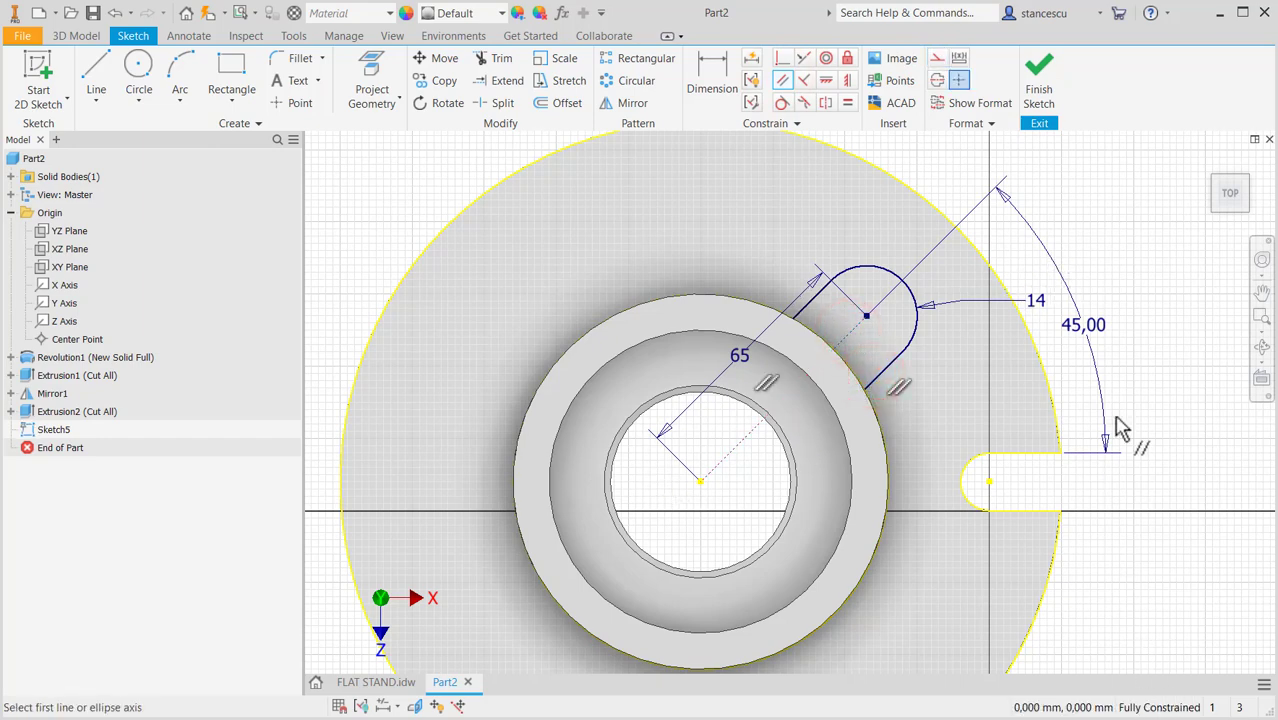
Step: Finish the slot sketch and return to the isometric home view
key("Escape")
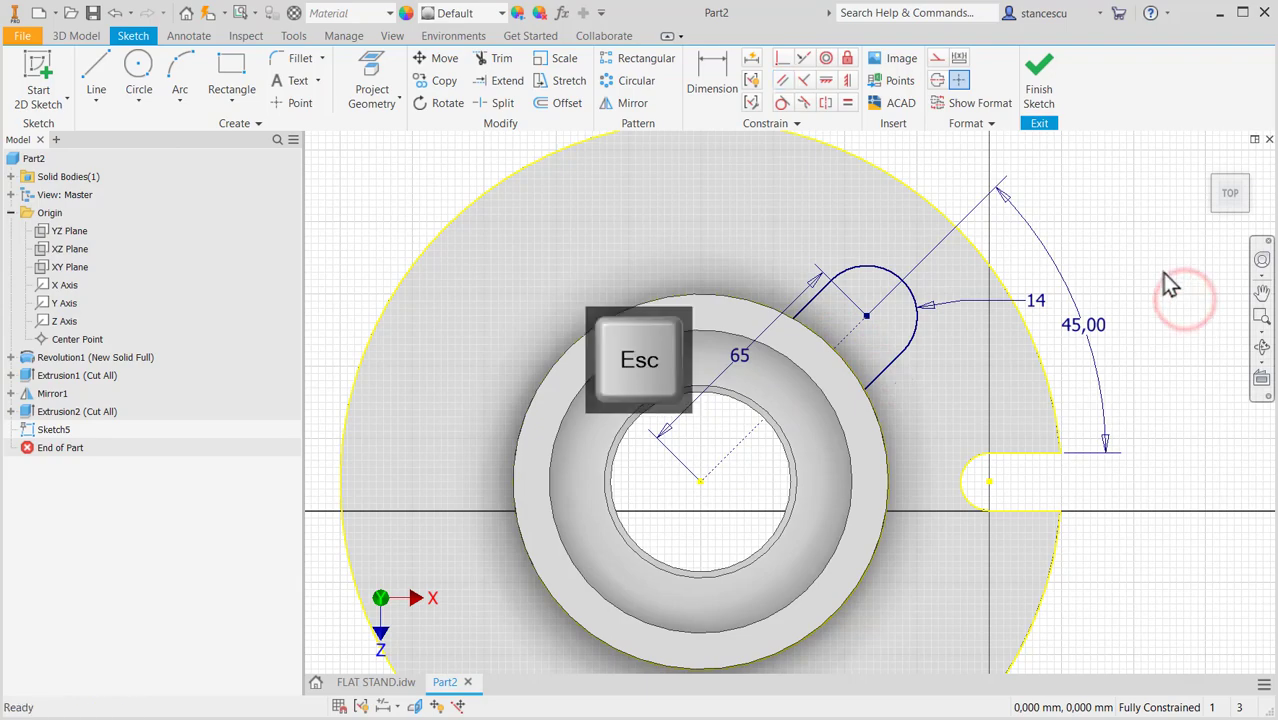
left_click(1039, 72)
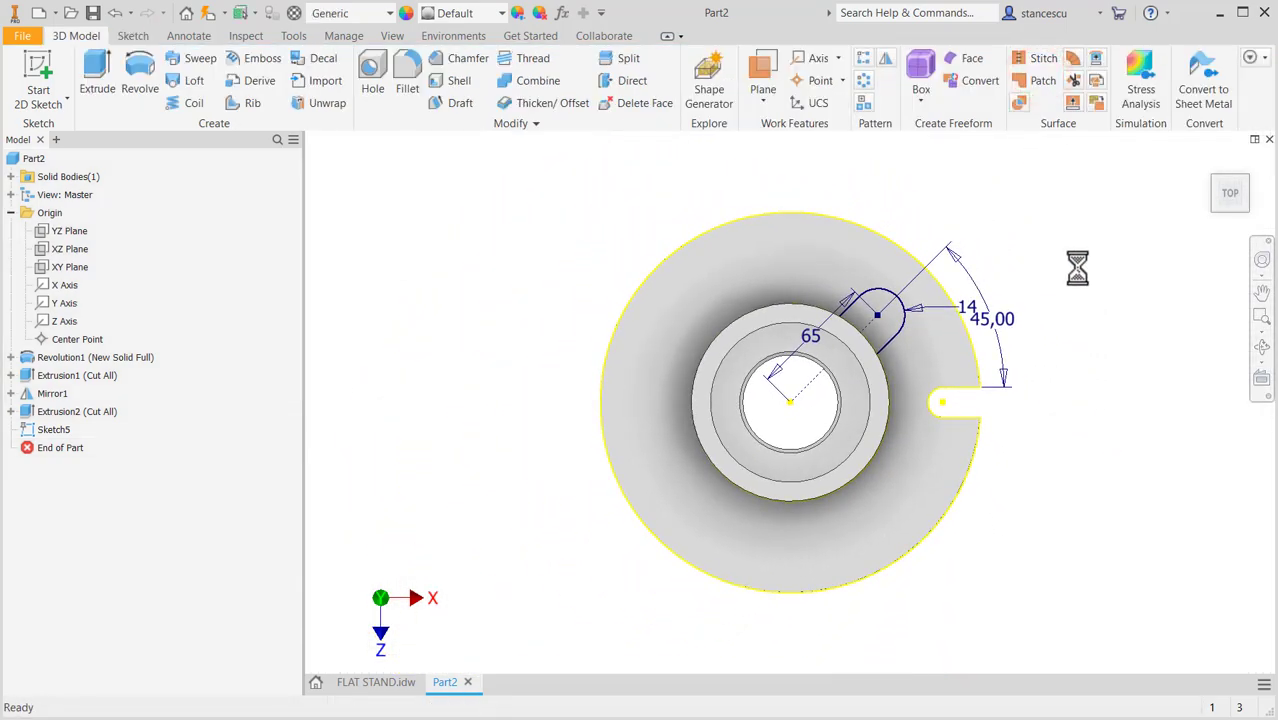
key("F6")
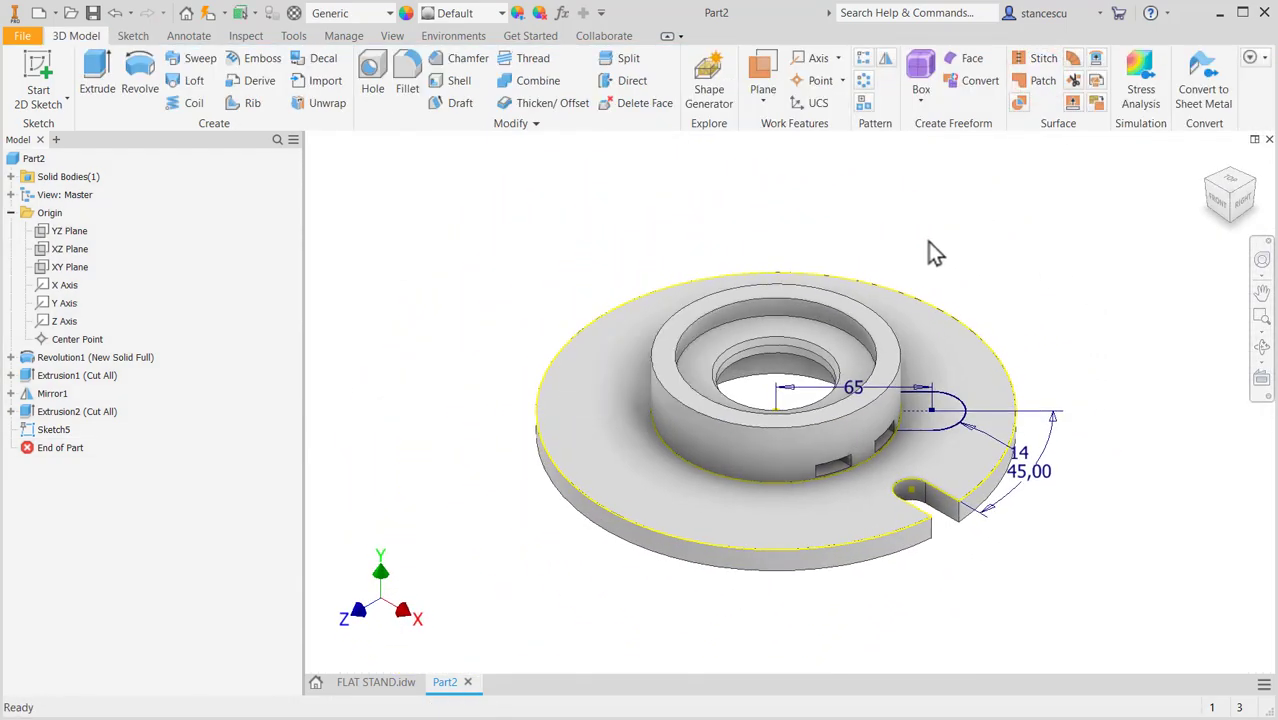
Step: Check the section view dimensions on the FLAT STAND drawing, then return to Part2
left_click(390, 684)
middle_click_drag(491, 314, 500, 467)
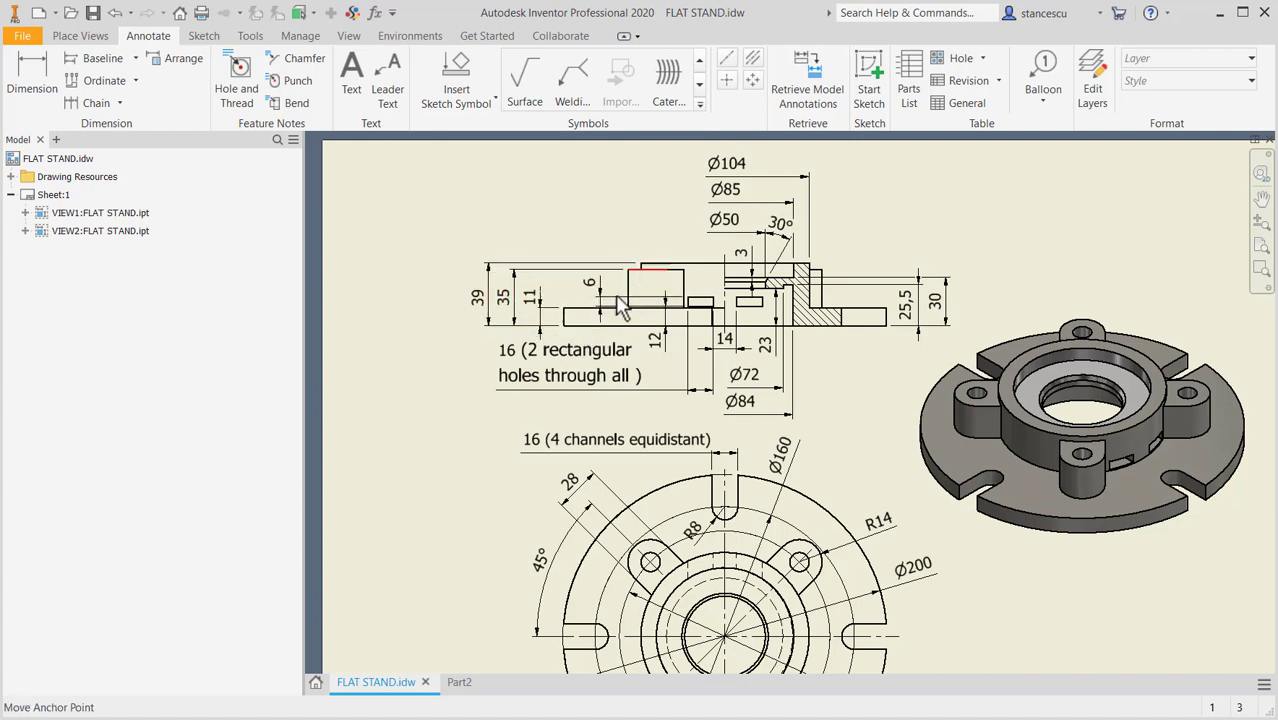
scroll(560, 322, "down", 3)
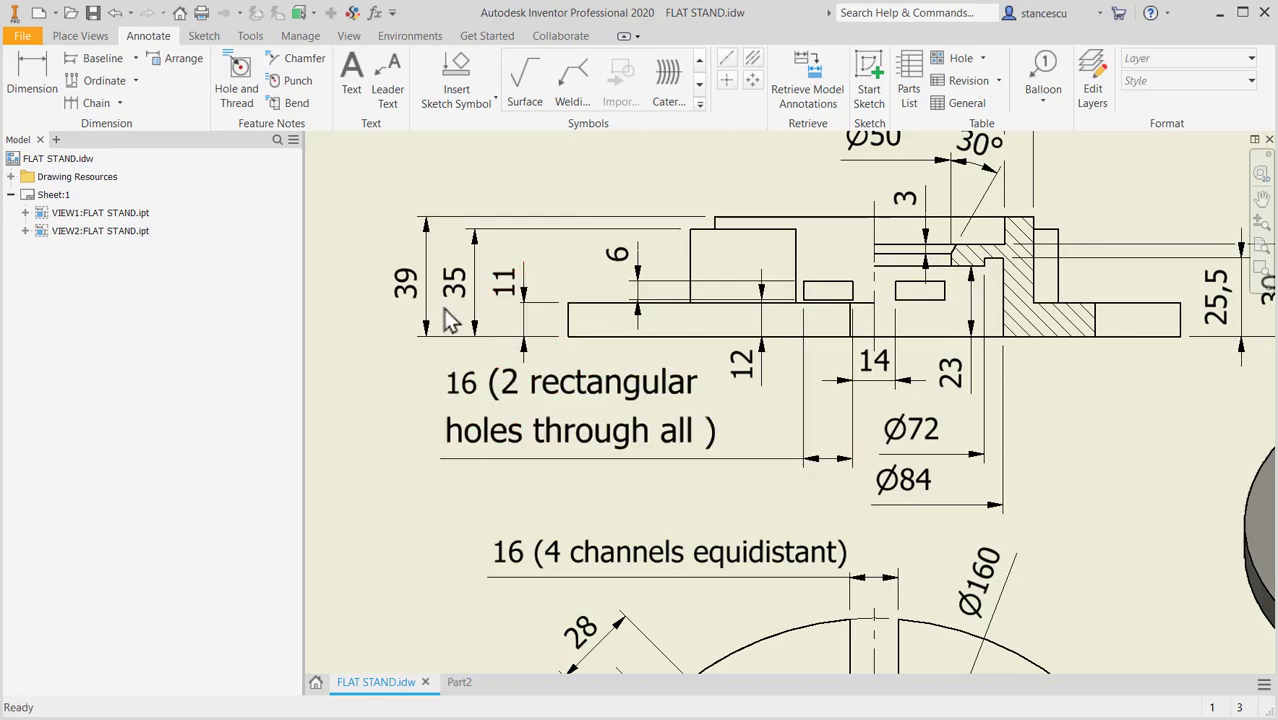
left_click(459, 682)
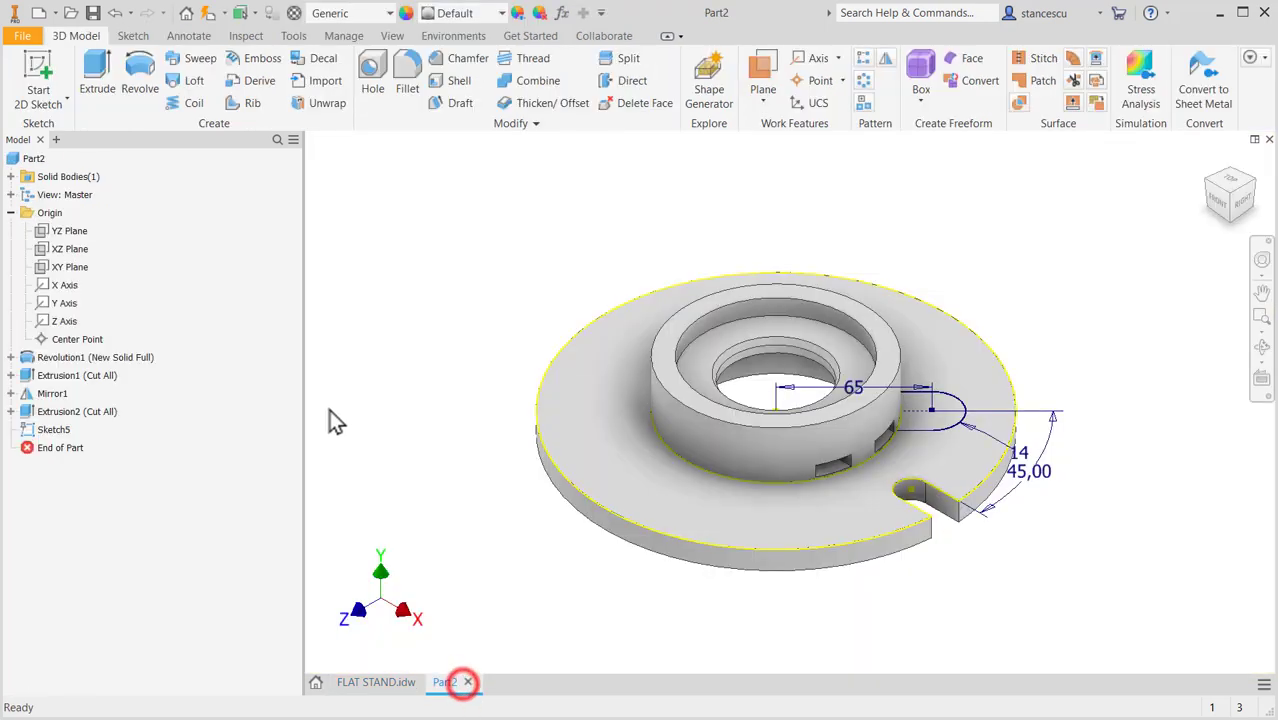
Step: Extrude the slot profile 35-11 mm, joined to the ring
left_click(97, 80)
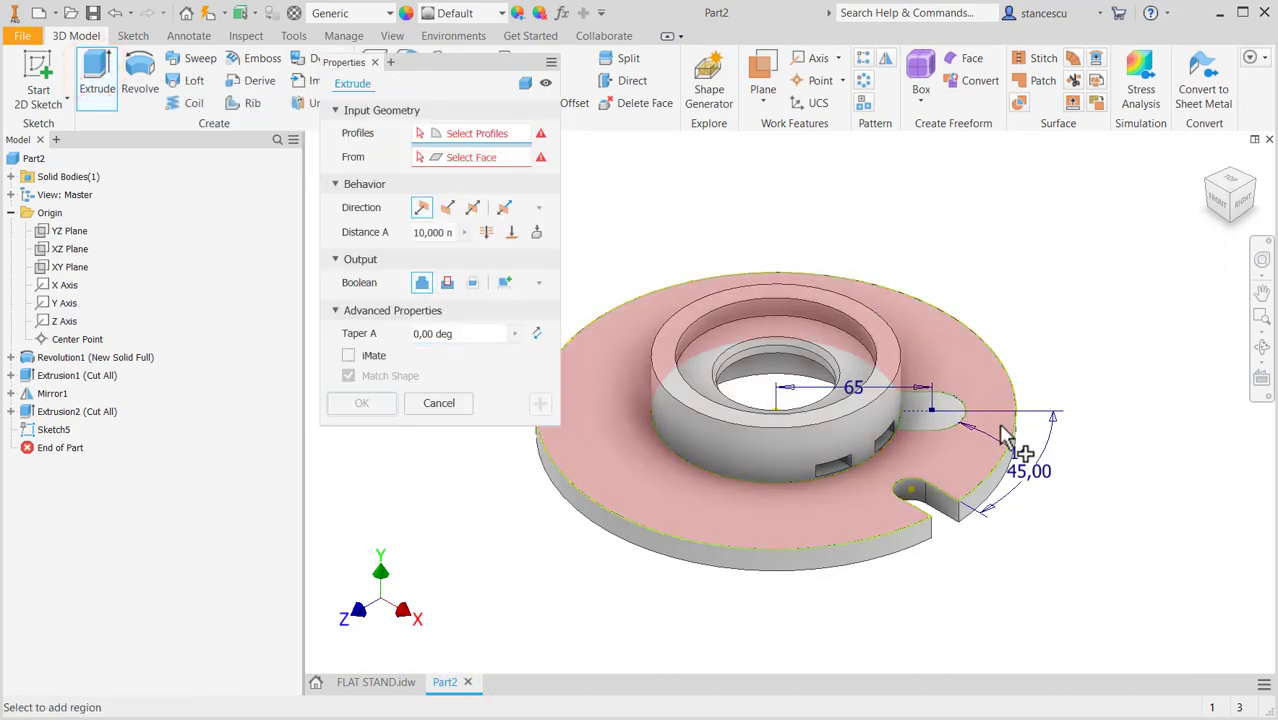
left_click(940, 418)
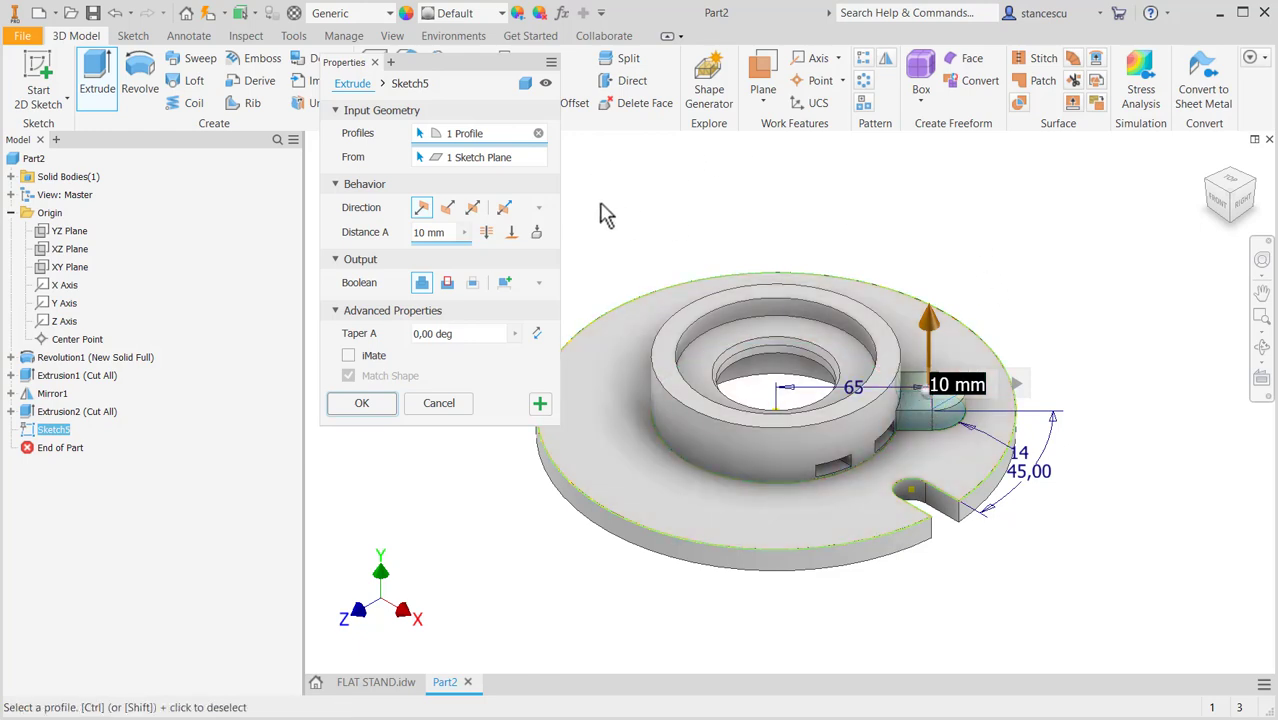
left_click(440, 231)
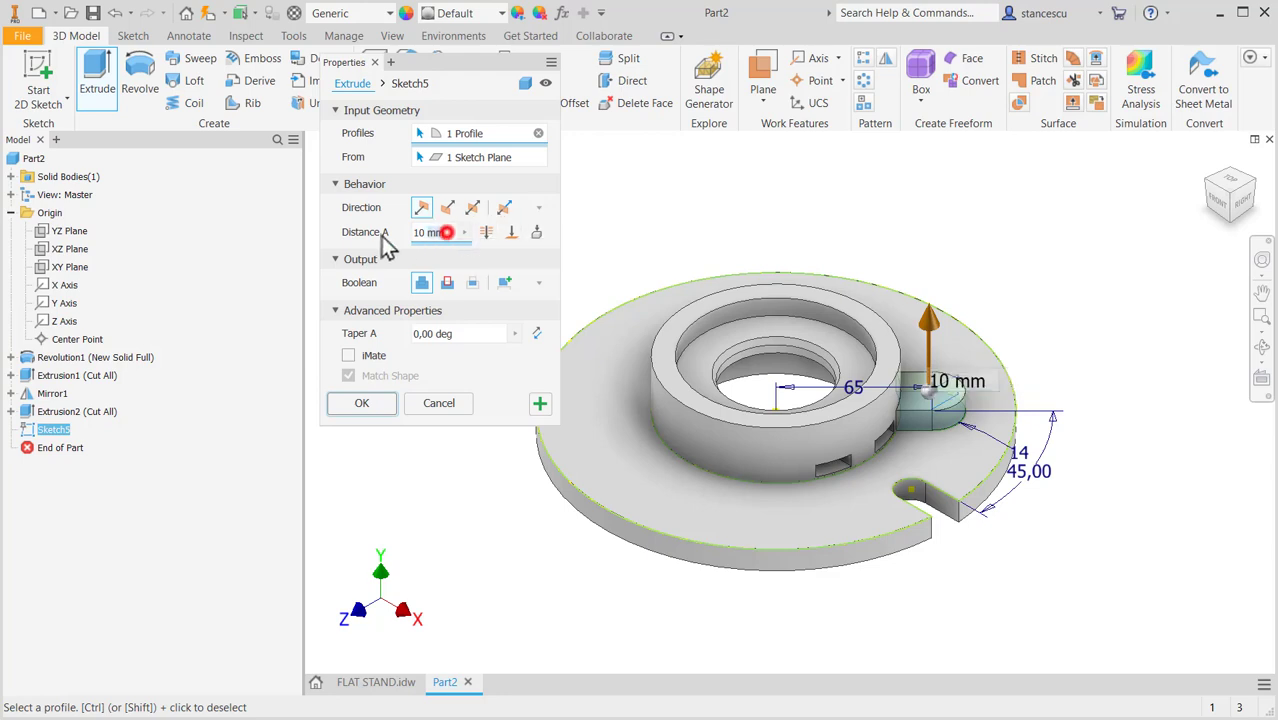
type("35-11")
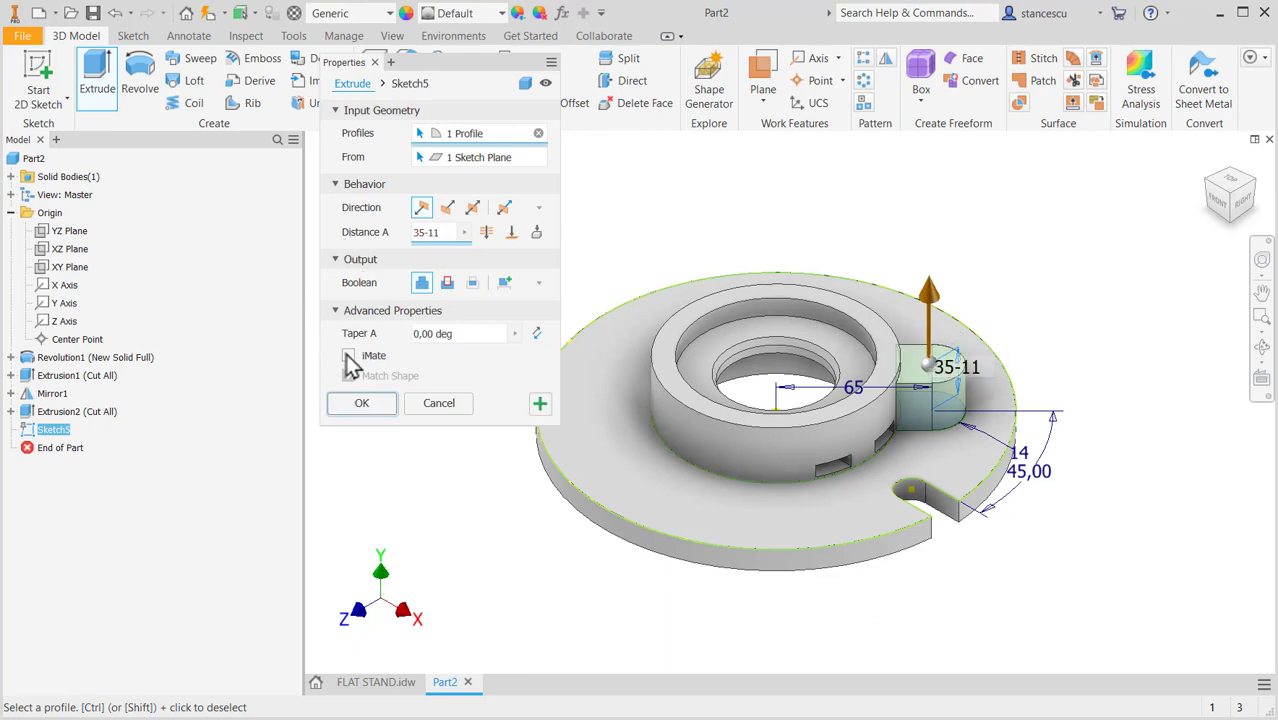
left_click(361, 403)
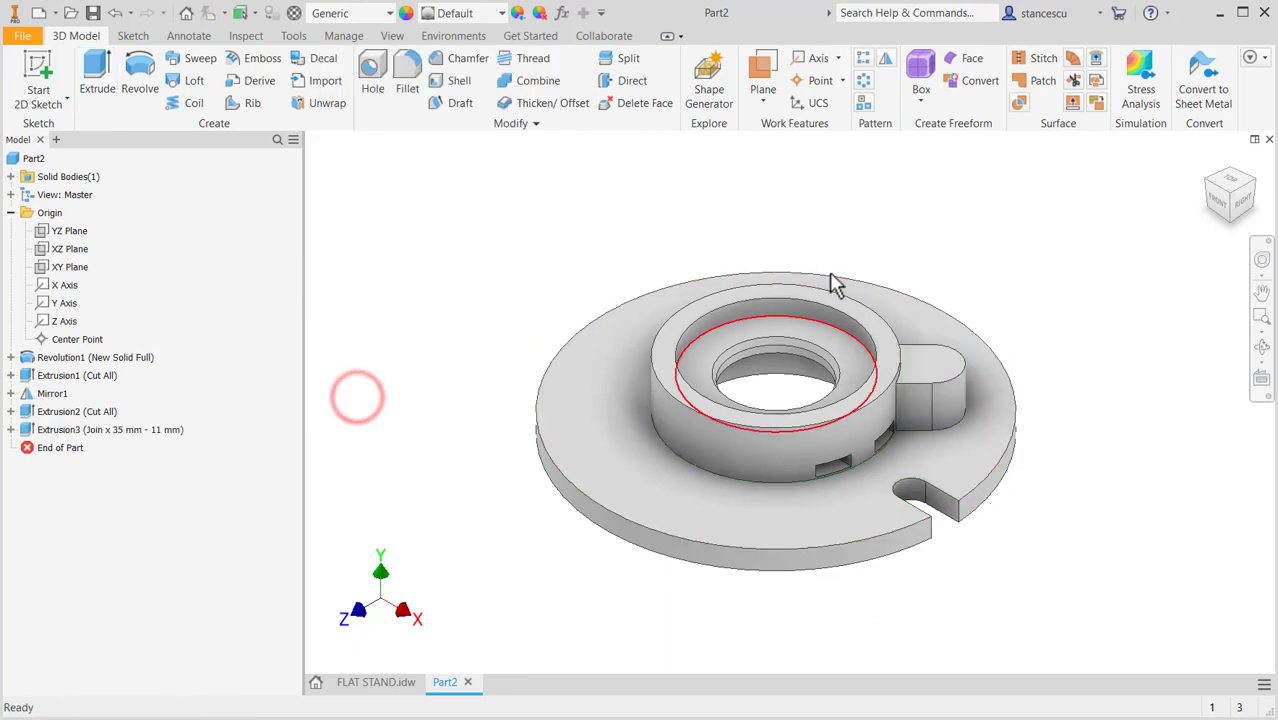
Step: Look up the 4 holes Ø12 note on the FLAT STAND drawing
left_click(373, 77)
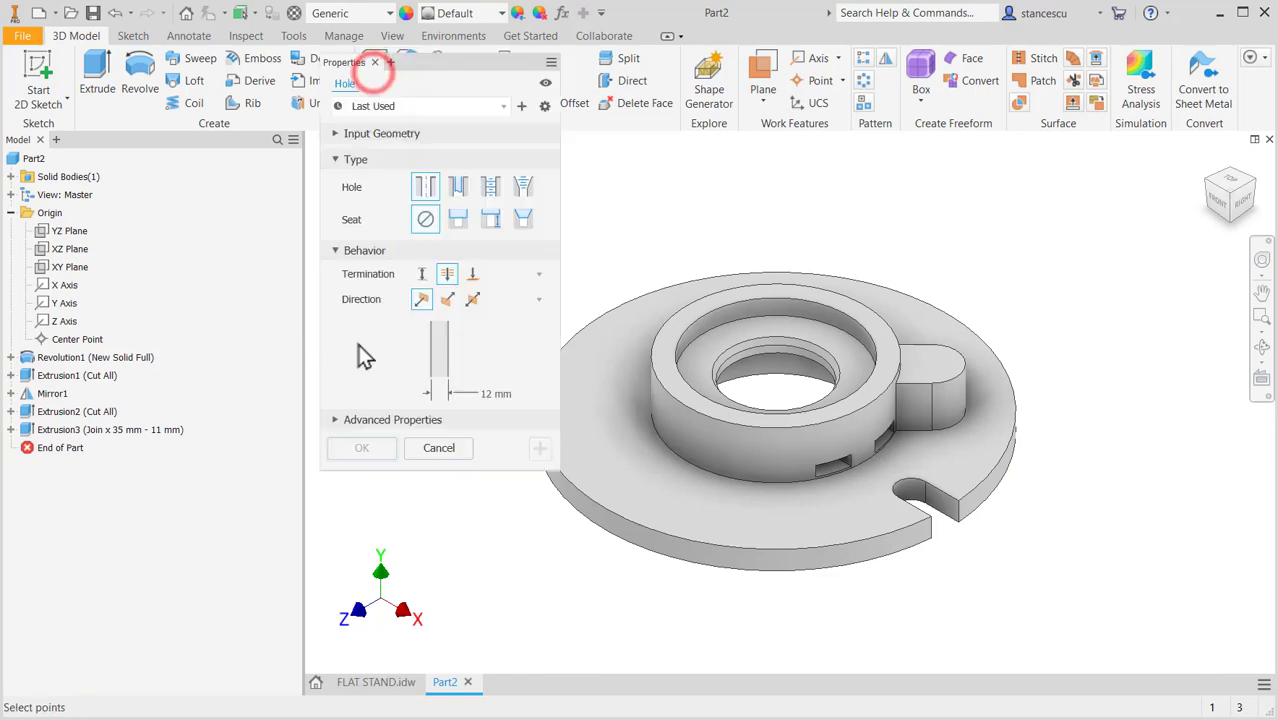
left_click(372, 682)
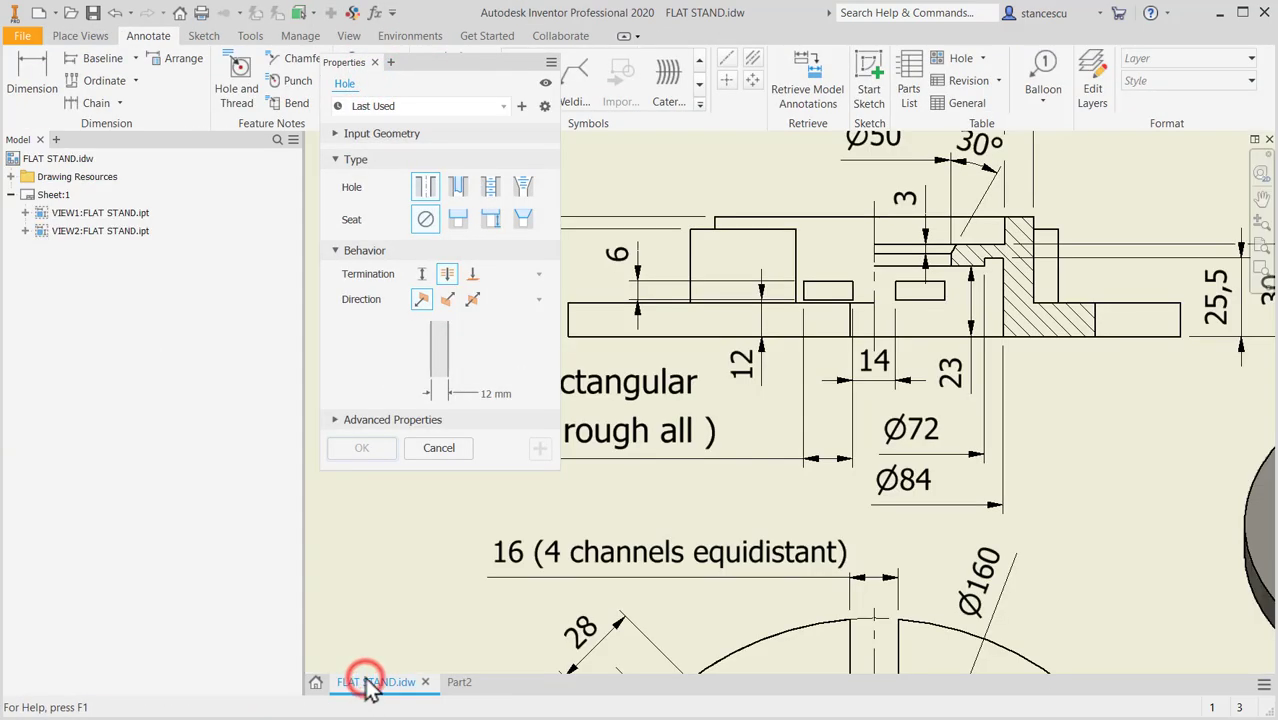
mouse_move(710, 502)
middle_mouse_down()
mouse_move(885, 285)
mouse_move(893, 248)
middle_mouse_up()
mouse_move(870, 390)
middle_mouse_down()
mouse_move(800, 400)
mouse_move(762, 380)
middle_mouse_up()
left_click(705, 485)
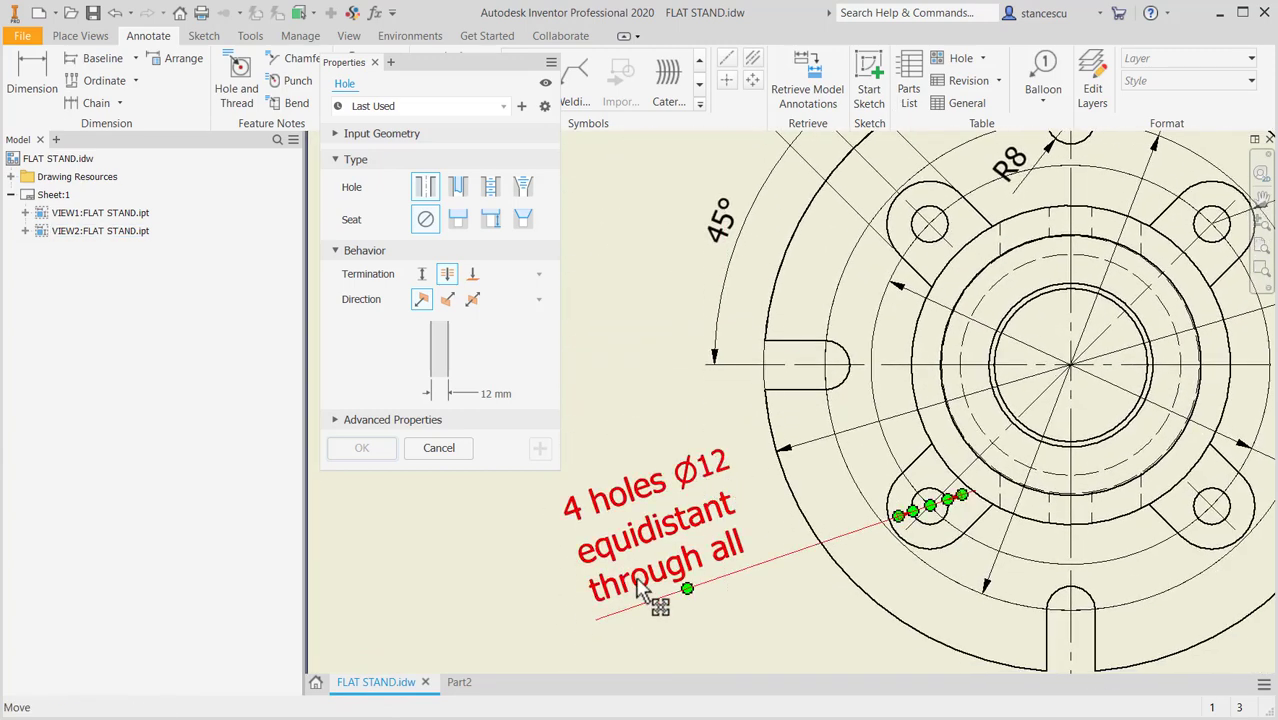
left_click(455, 682)
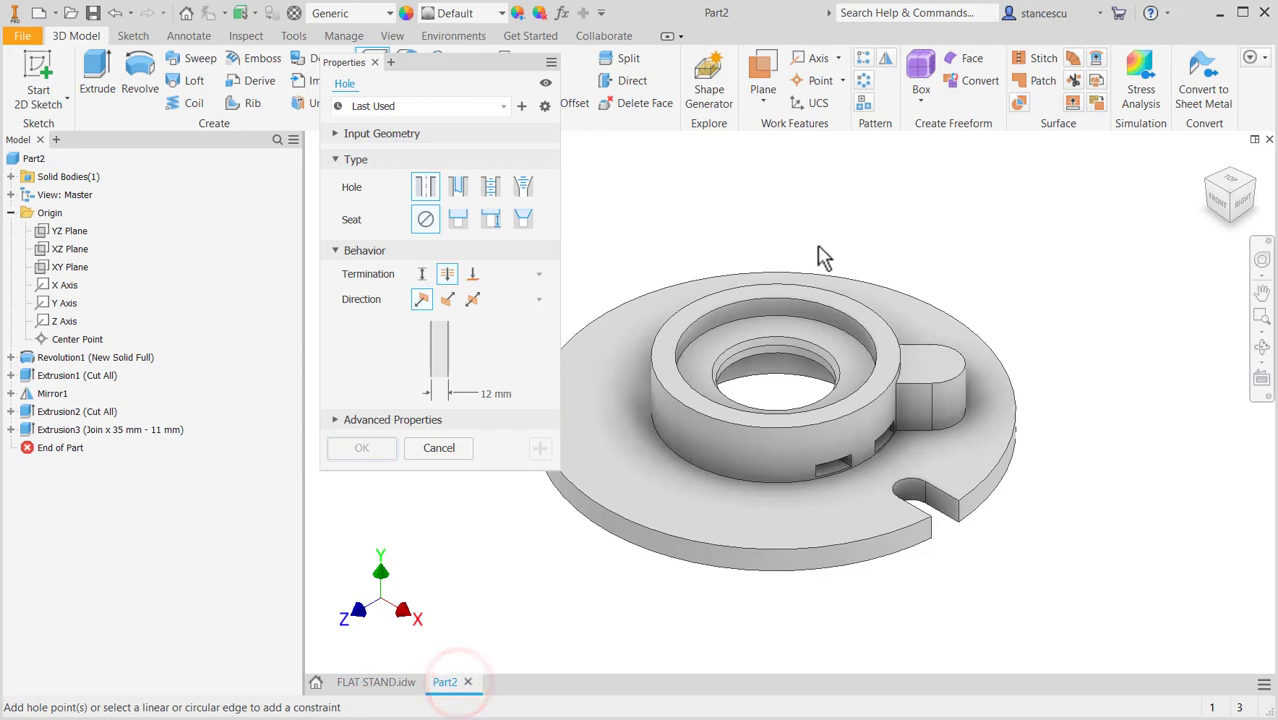
Step: Add a 12 mm through-all hole on the lug face, concentric with its rounded edge
left_click(949, 369)
left_click(970, 414)
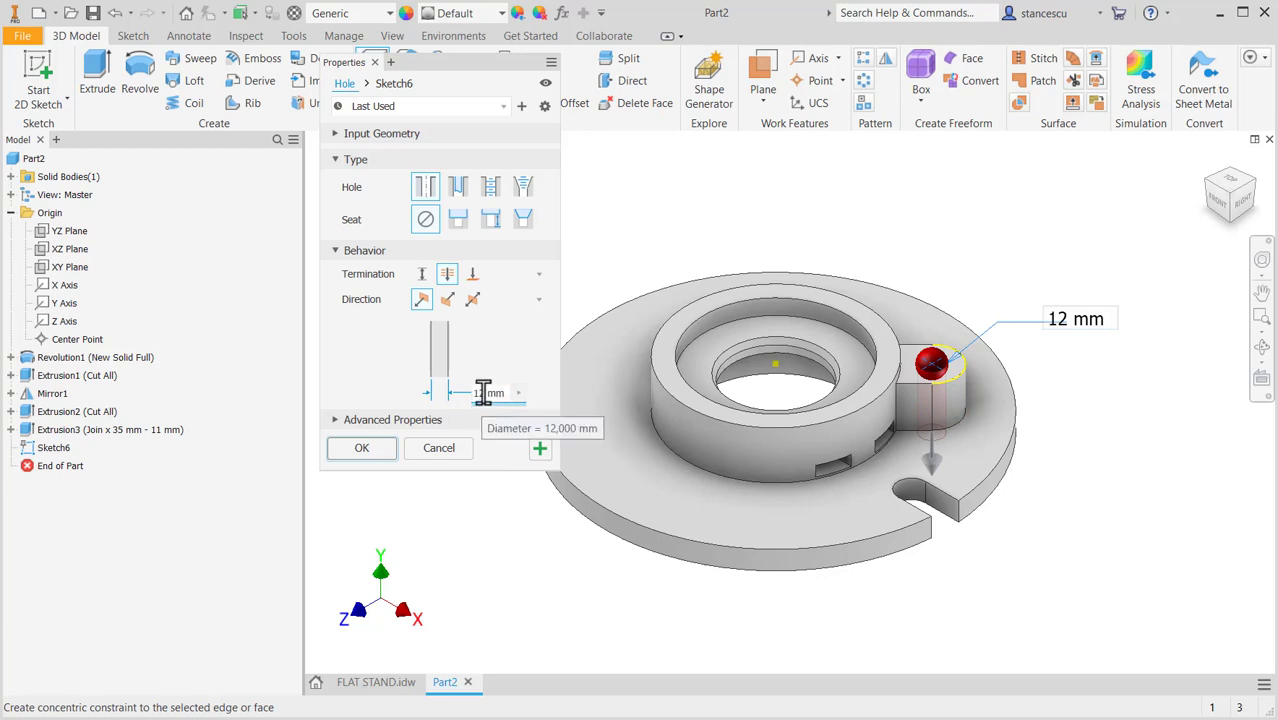
left_click(362, 449)
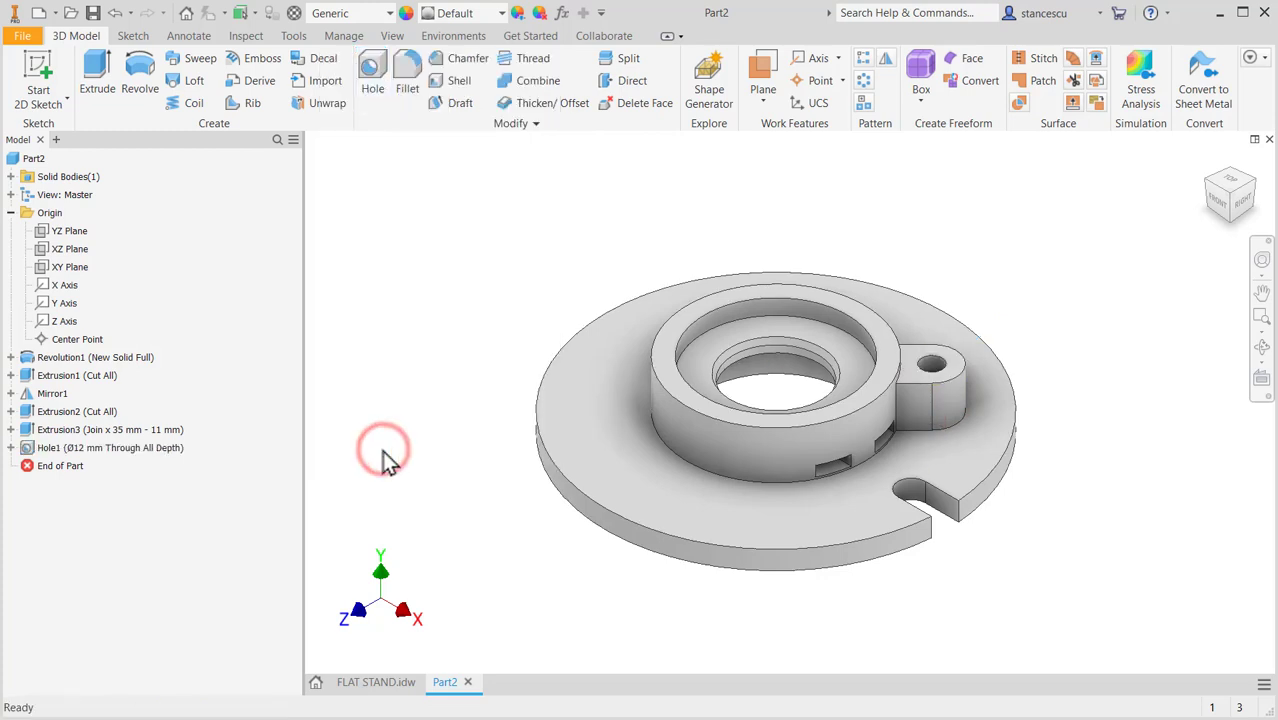
Step: Pattern Extrusion3, Hole1 and Extrusion2 four times over 360° around the central cylinder axis
left_click(865, 79)
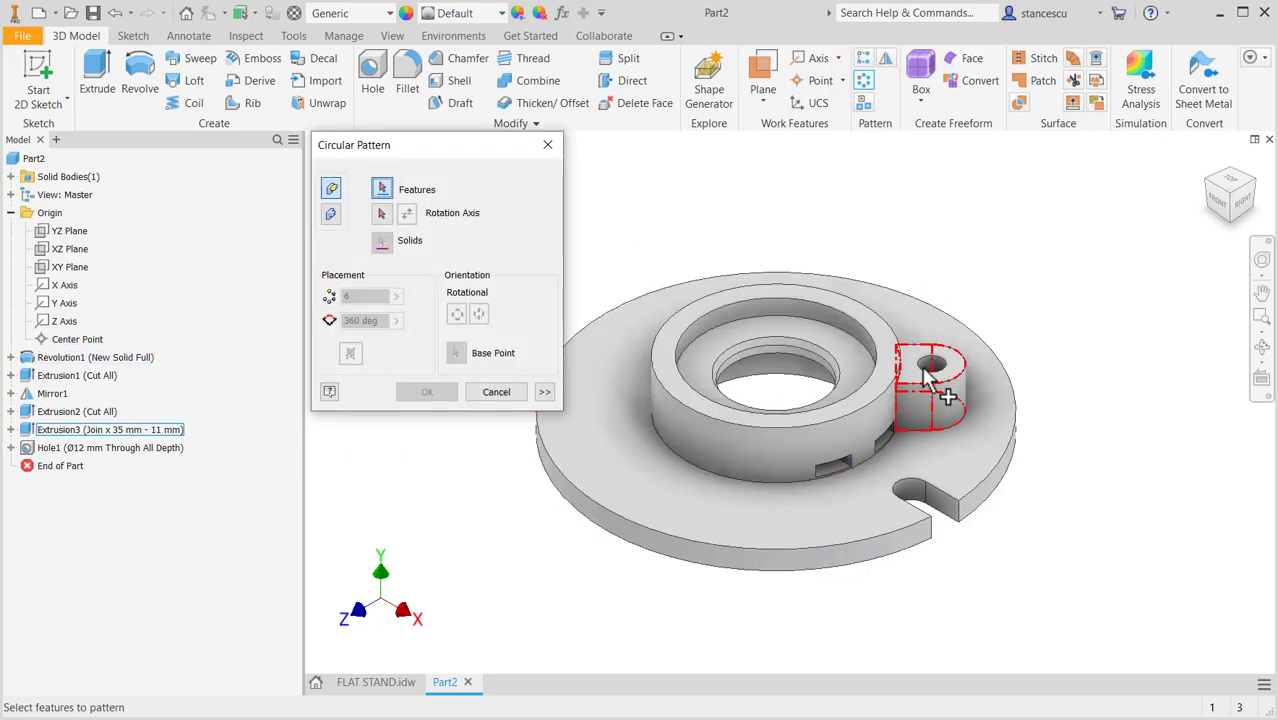
left_click(912, 390)
left_click(938, 361)
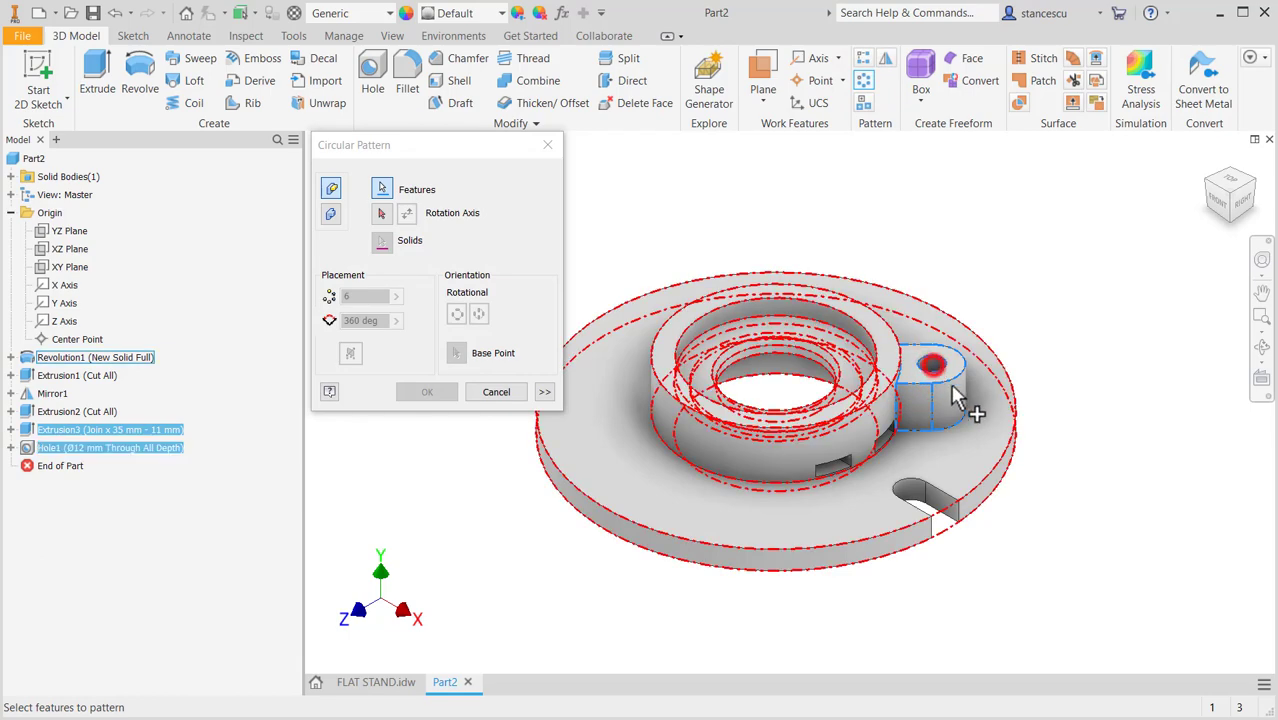
left_click(922, 497)
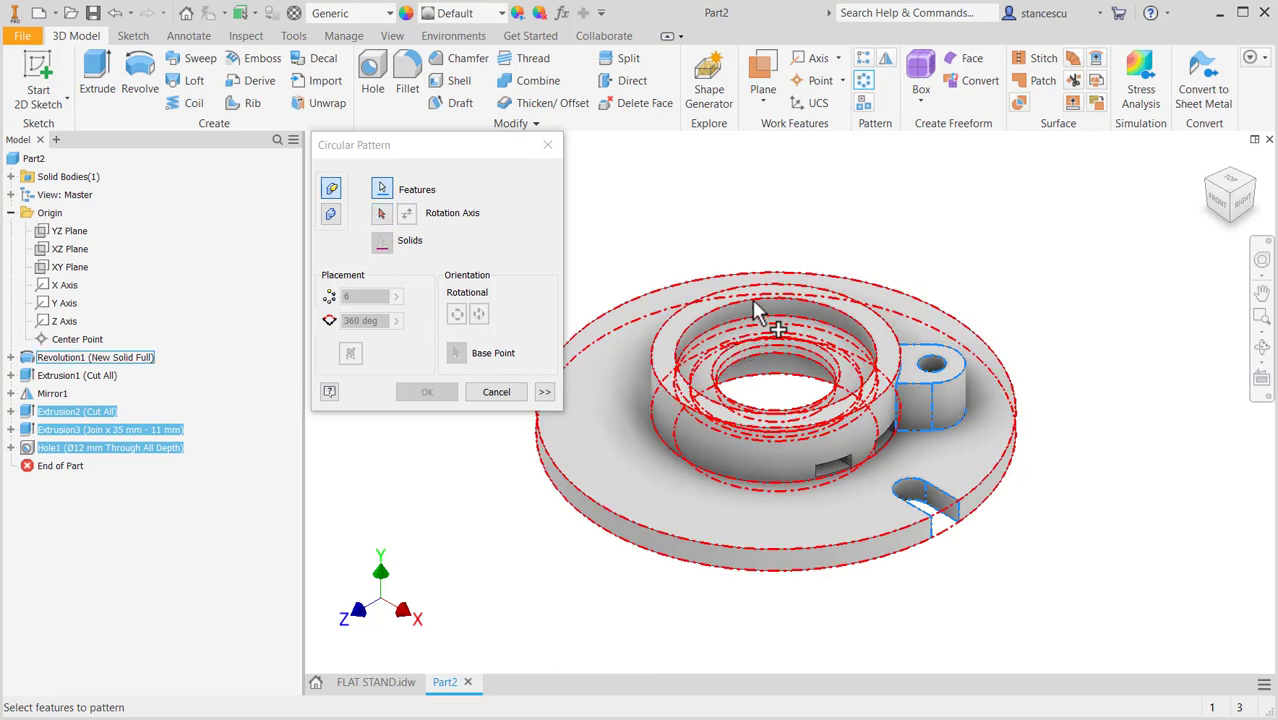
left_click(381, 213)
left_click(778, 465)
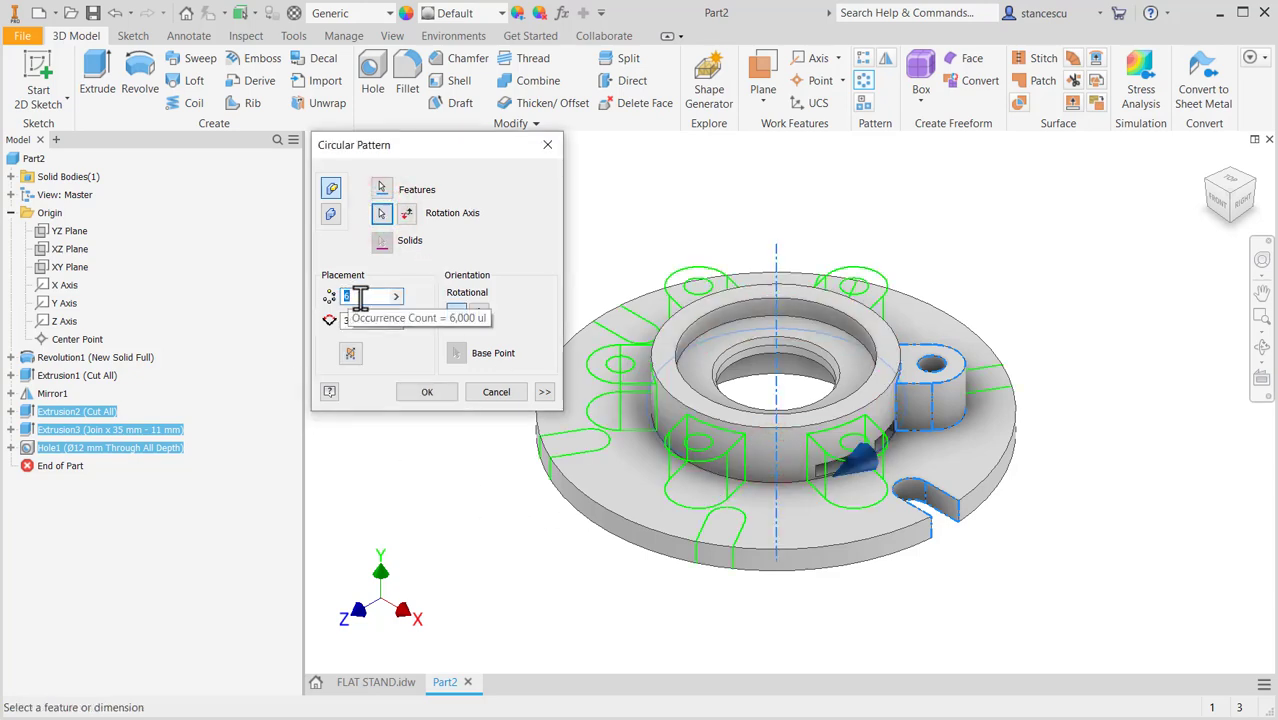
type("4")
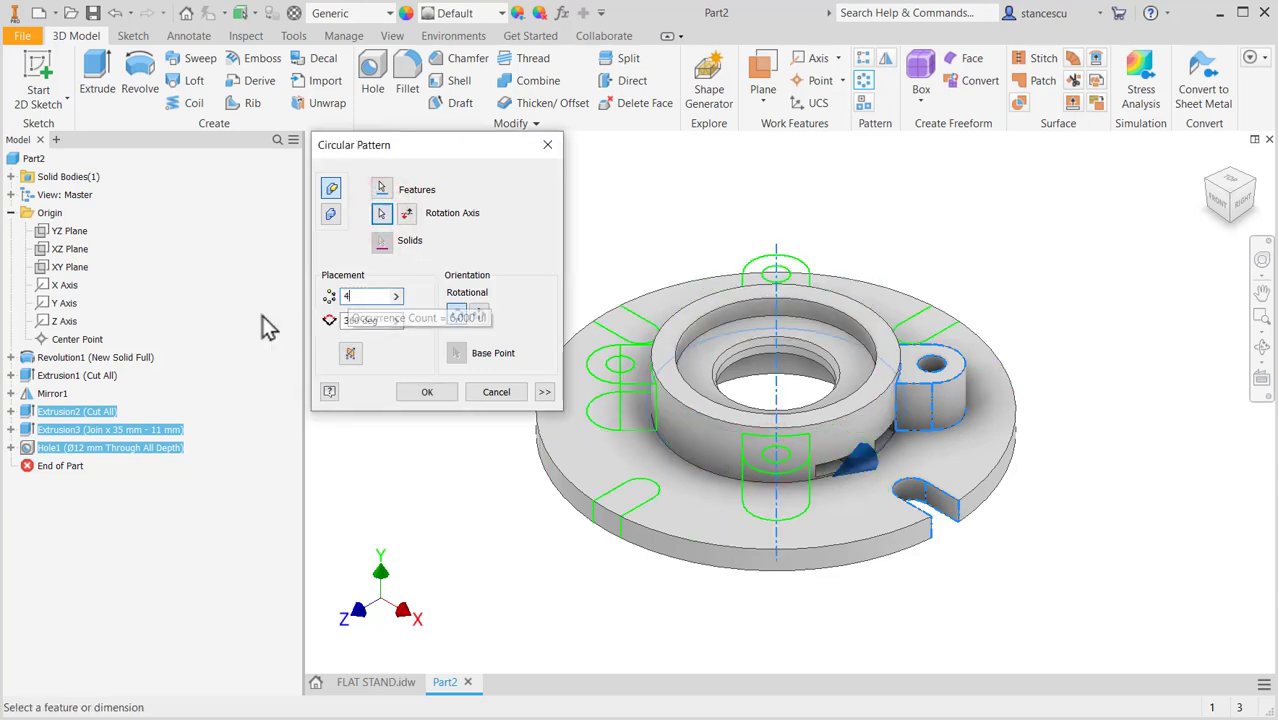
left_click(418, 392)
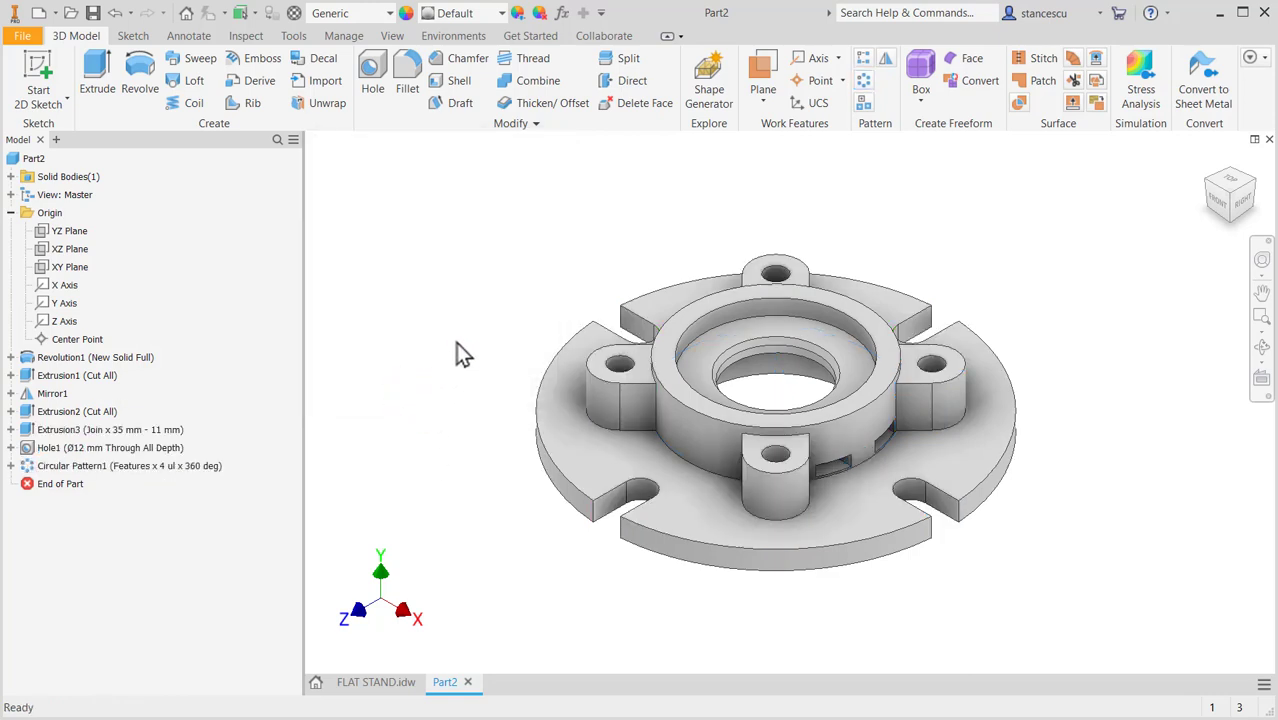
mouse_move(447, 323)
middle_mouse_down("shift")
mouse_move(462, 267)
mouse_move(445, 320)
mouse_move(411, 334)
mouse_move(365, 298)
mouse_move(459, 325)
mouse_move(476, 348)
mouse_move(462, 354)
mouse_move(437, 328)
middle_mouse_up("shift")
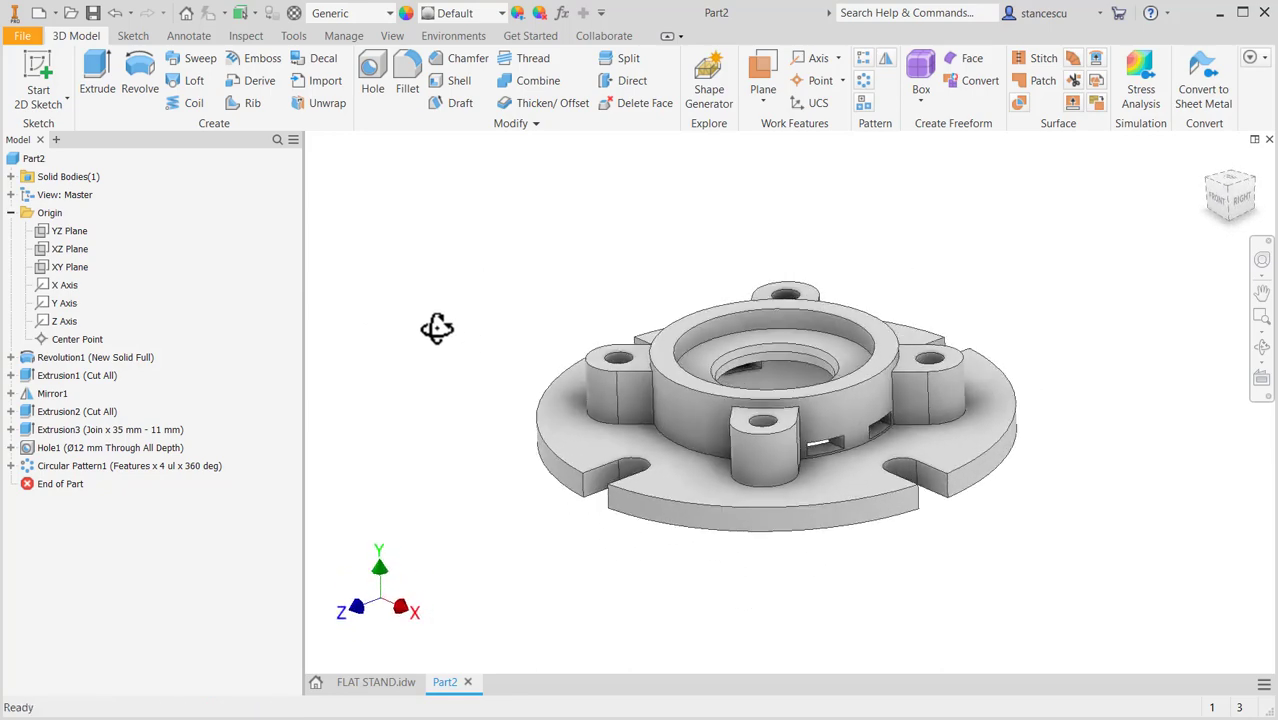
Step: Set the part material to Steel, Carbon and the appearance to Steel - Cast
key("F6")
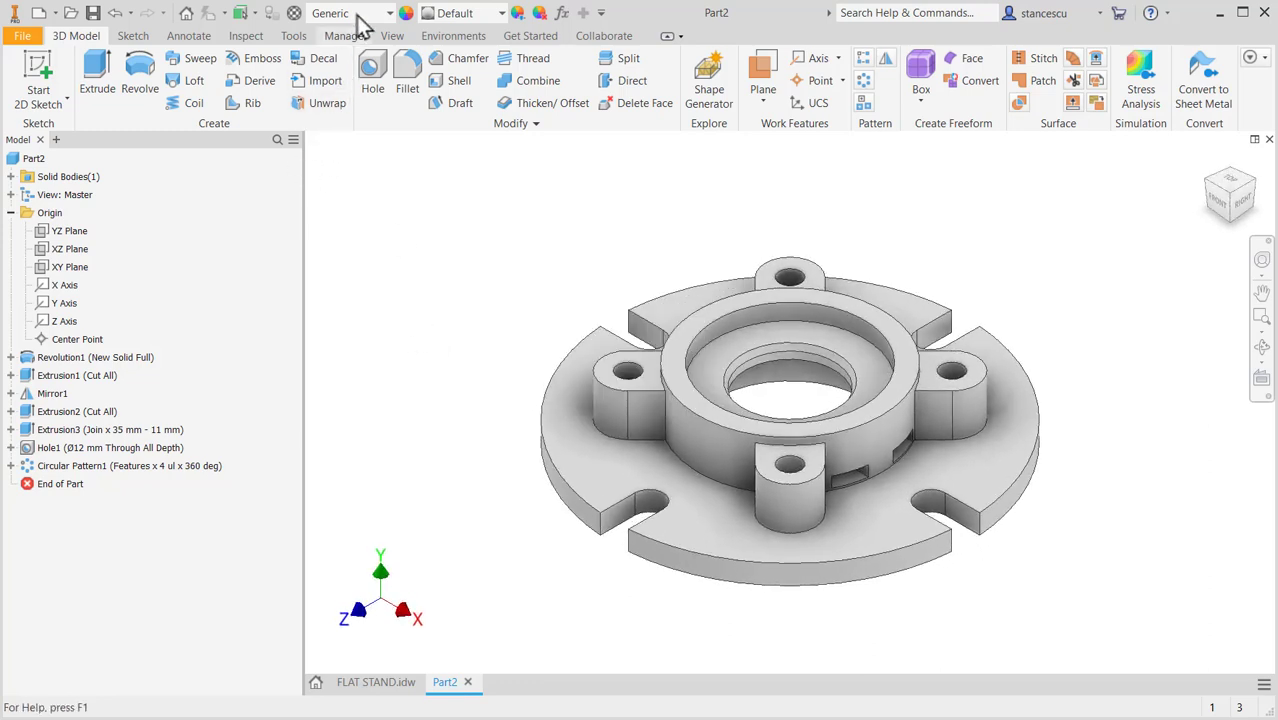
left_click(358, 13)
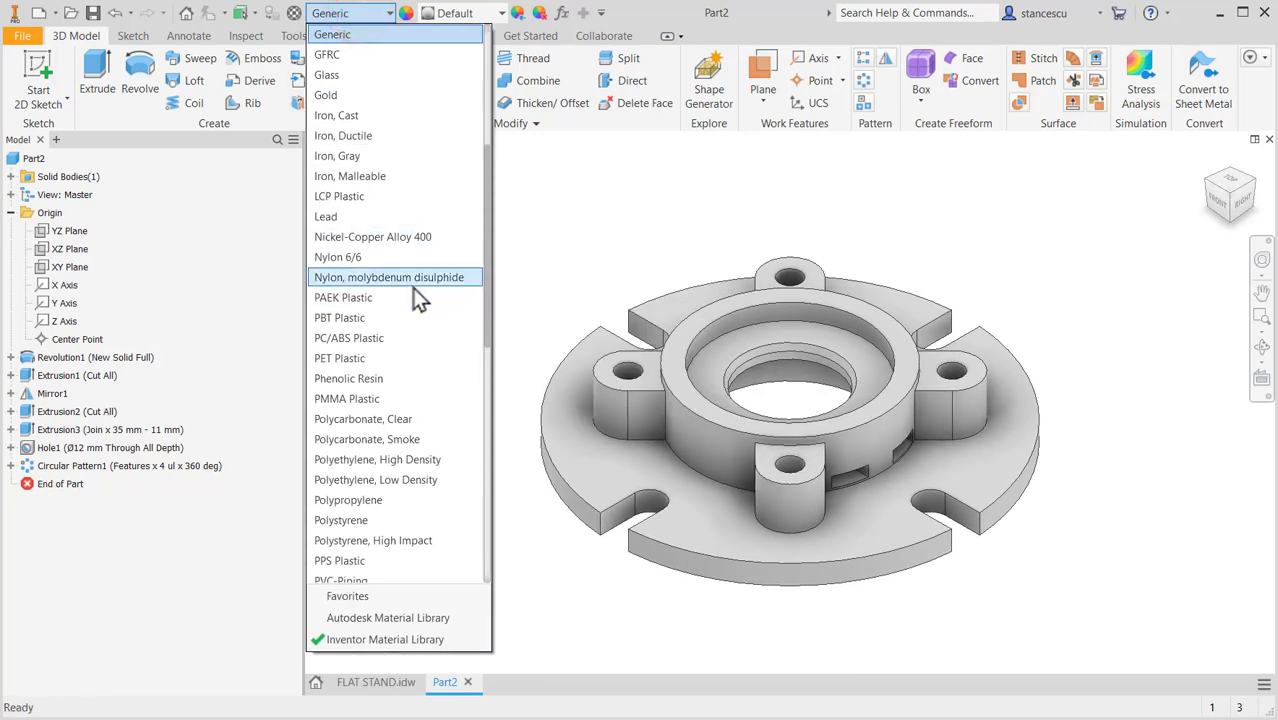
scroll(418, 296, "down", 7)
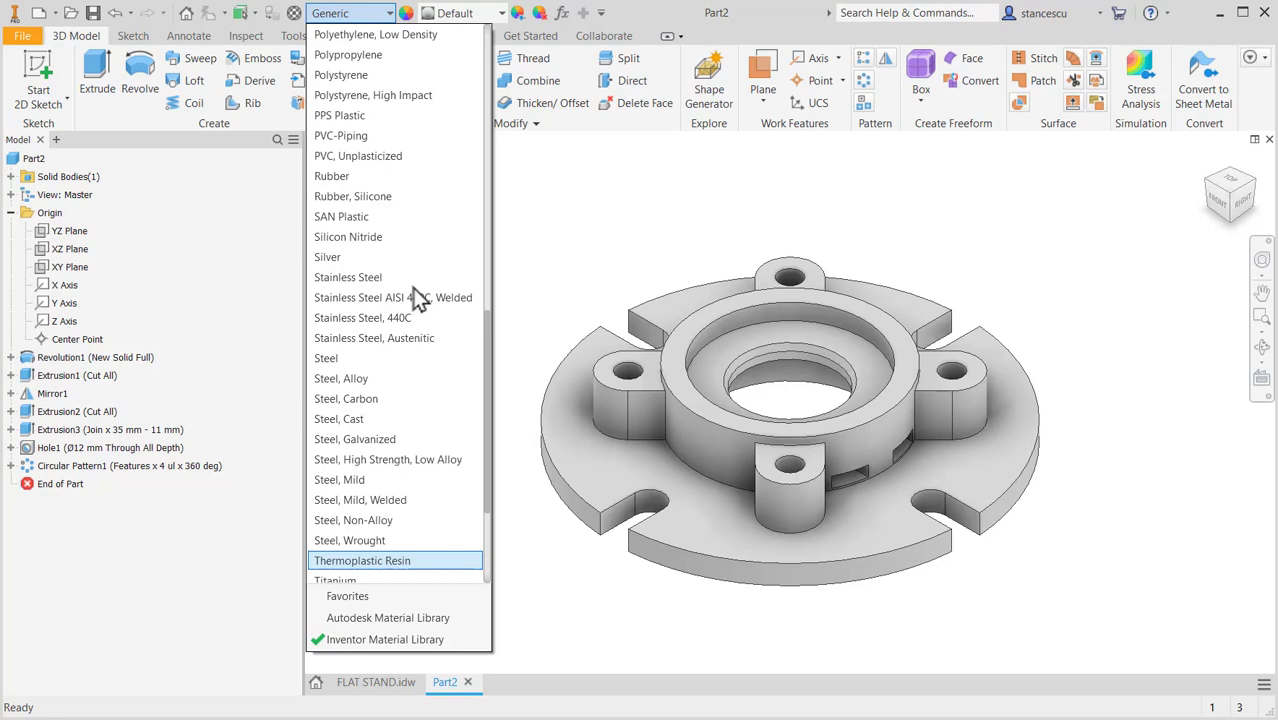
left_click(387, 399)
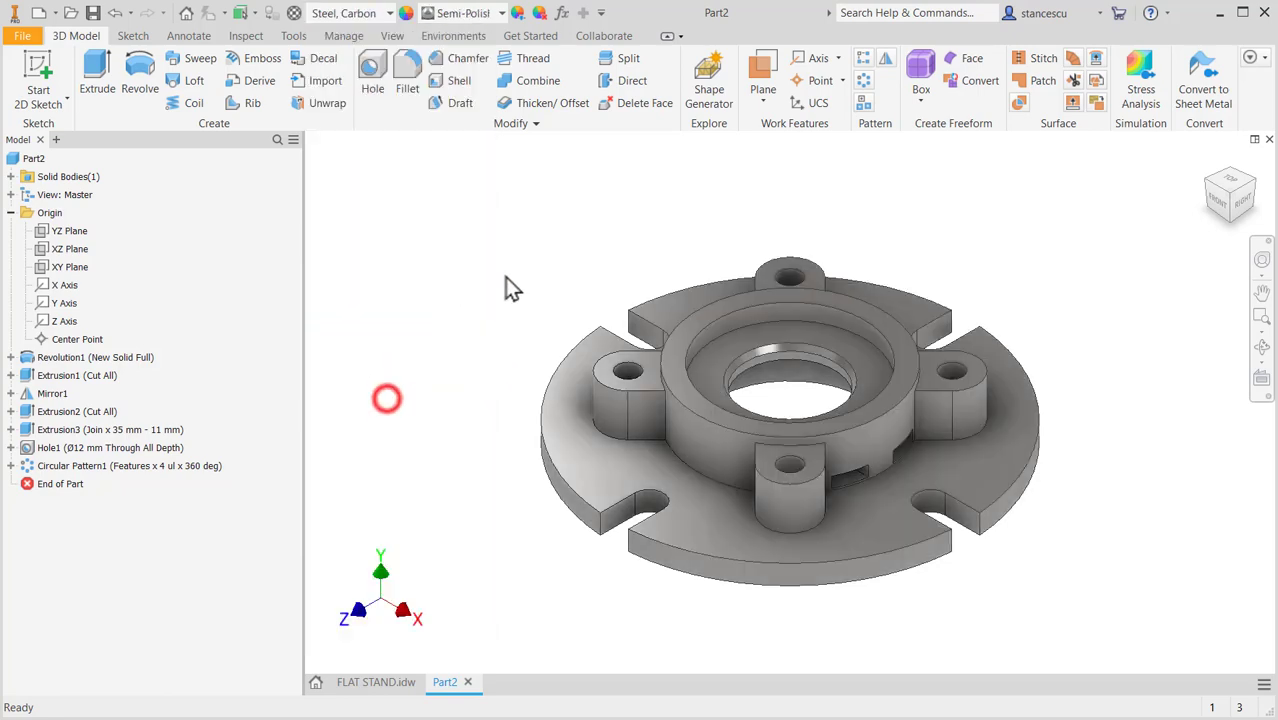
left_click(465, 11)
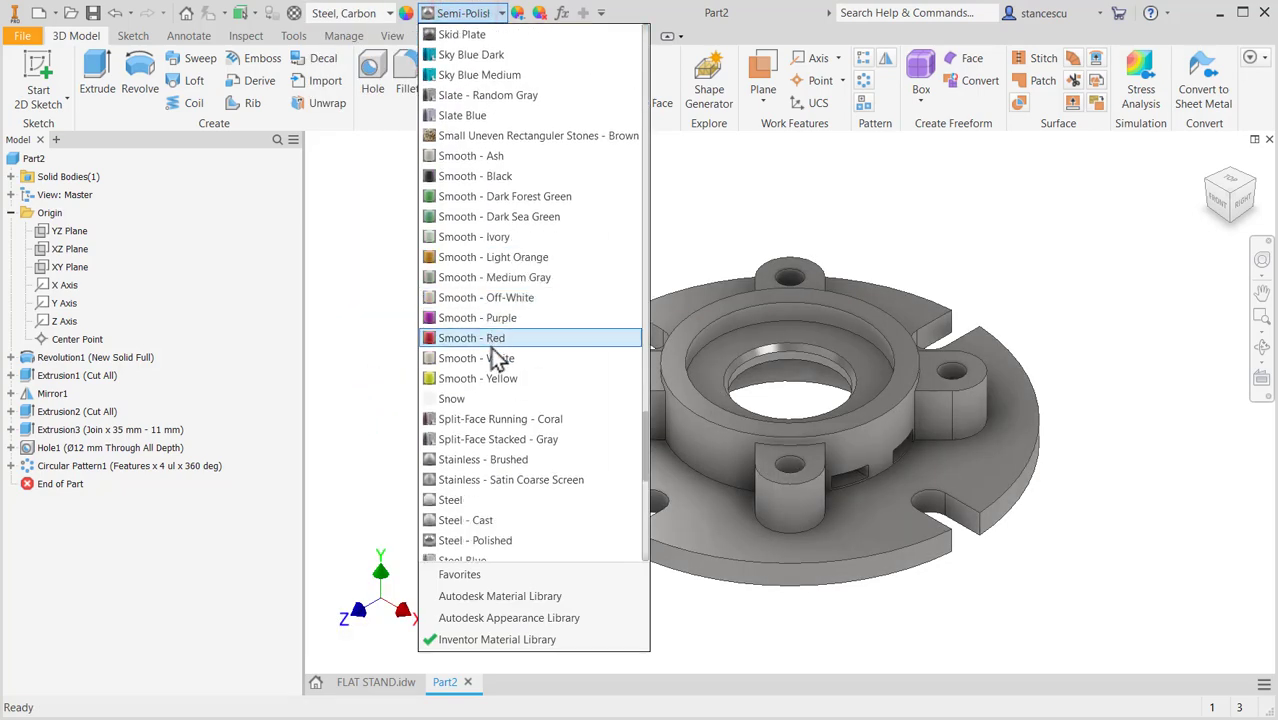
left_click(483, 522)
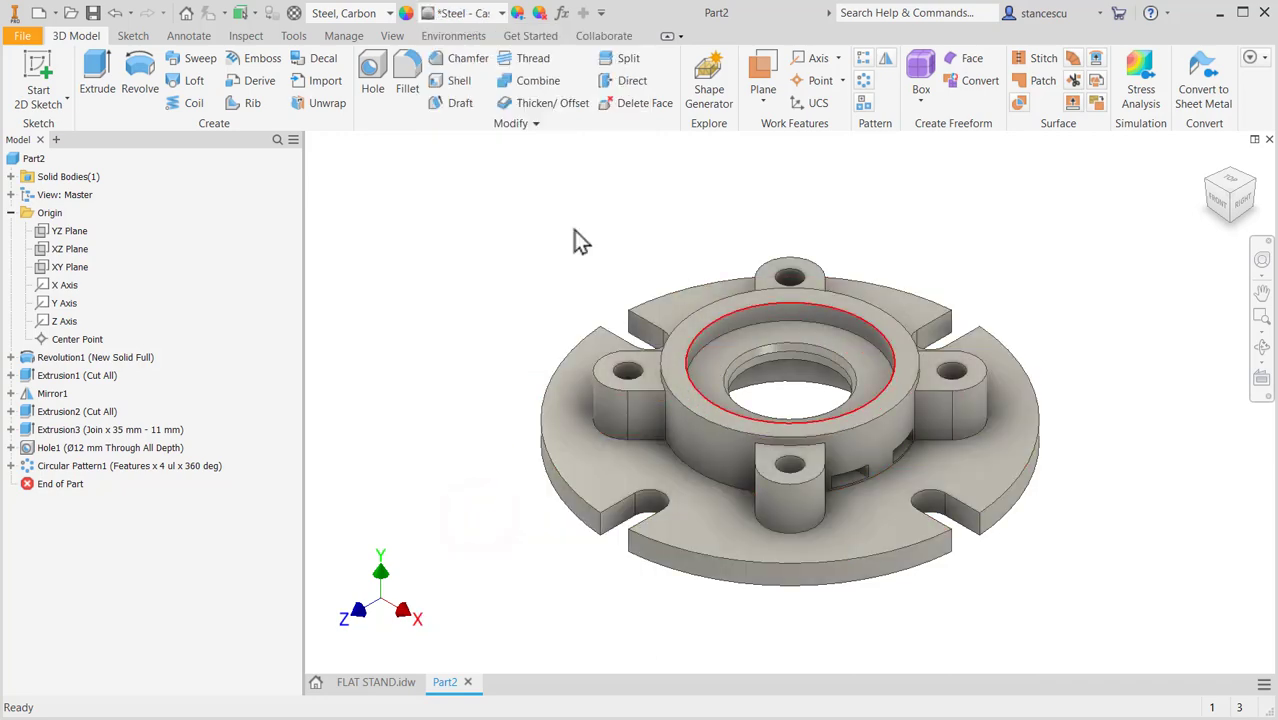
Step: Change the appearance of the ring's inner bore surfaces, then return to the home view
scroll(816, 310, "up", 3)
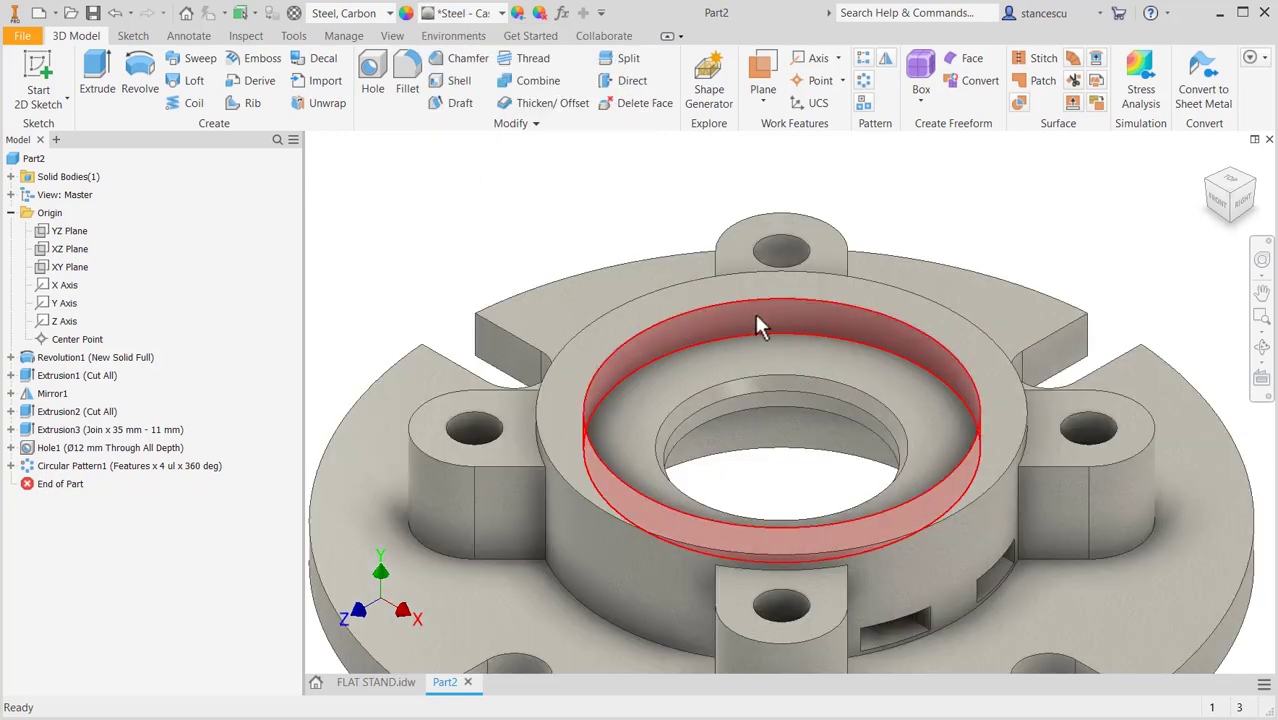
left_click(757, 318)
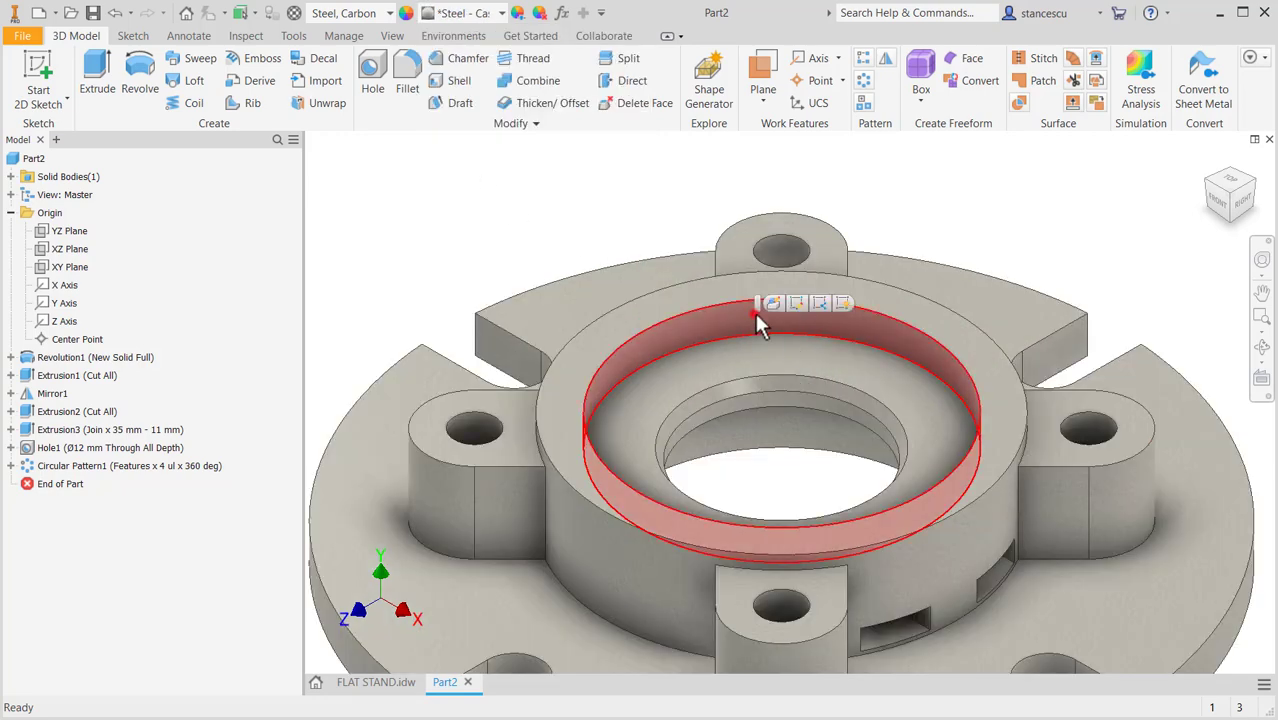
left_click(767, 440)
middle_click_drag(807, 479, 706, 366, "shift")
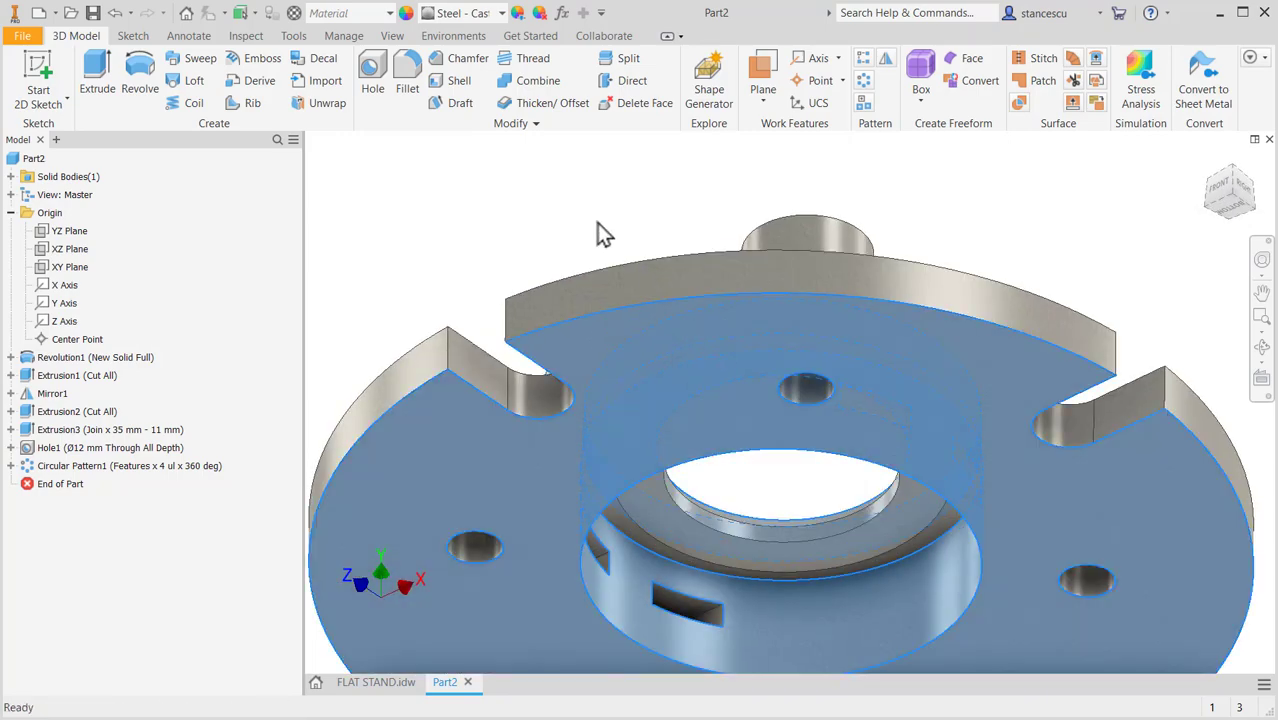
middle_click_drag(597, 223, 608, 303, "shift")
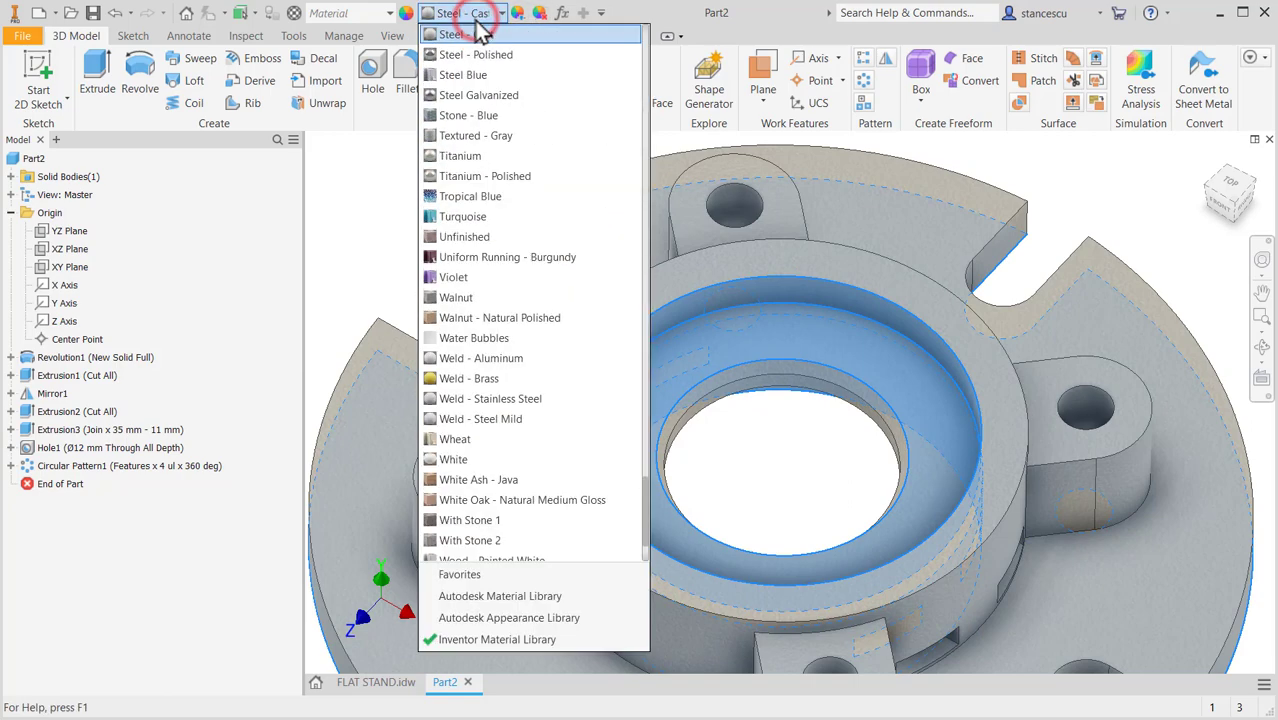
left_click(476, 58)
left_click(403, 194)
key("F6")
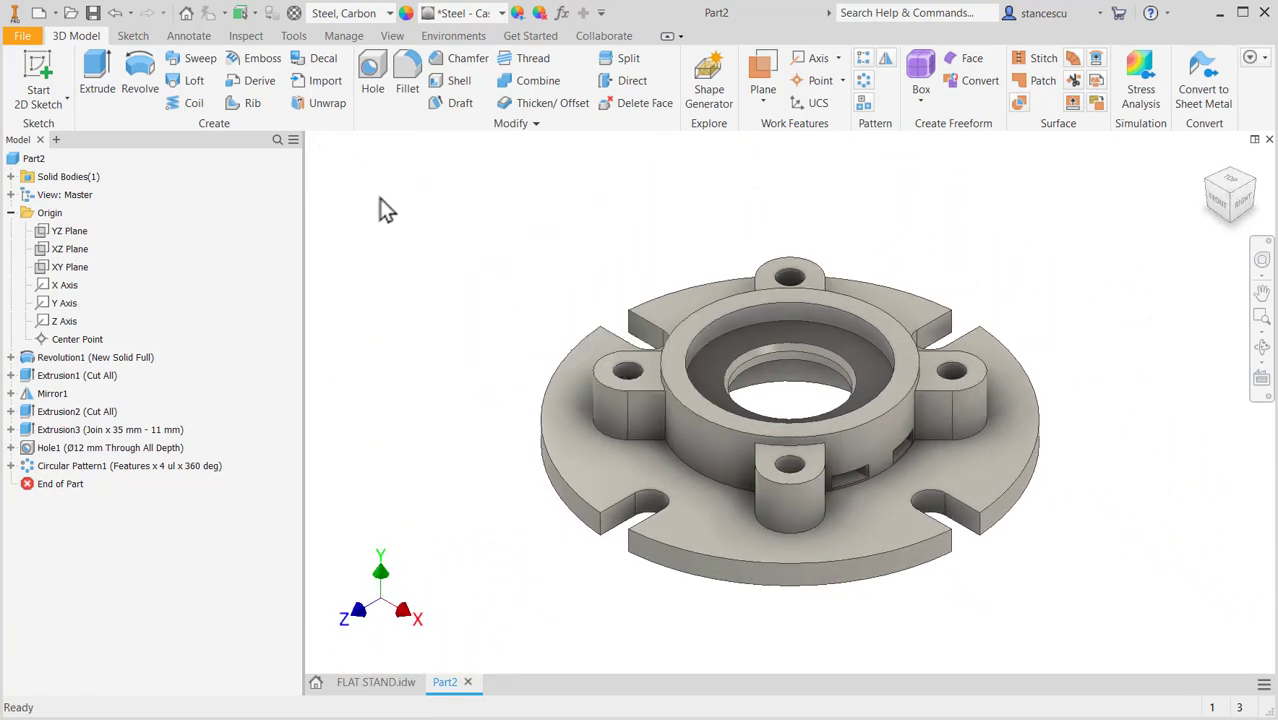
left_click(33, 158)
right_click(40, 159)
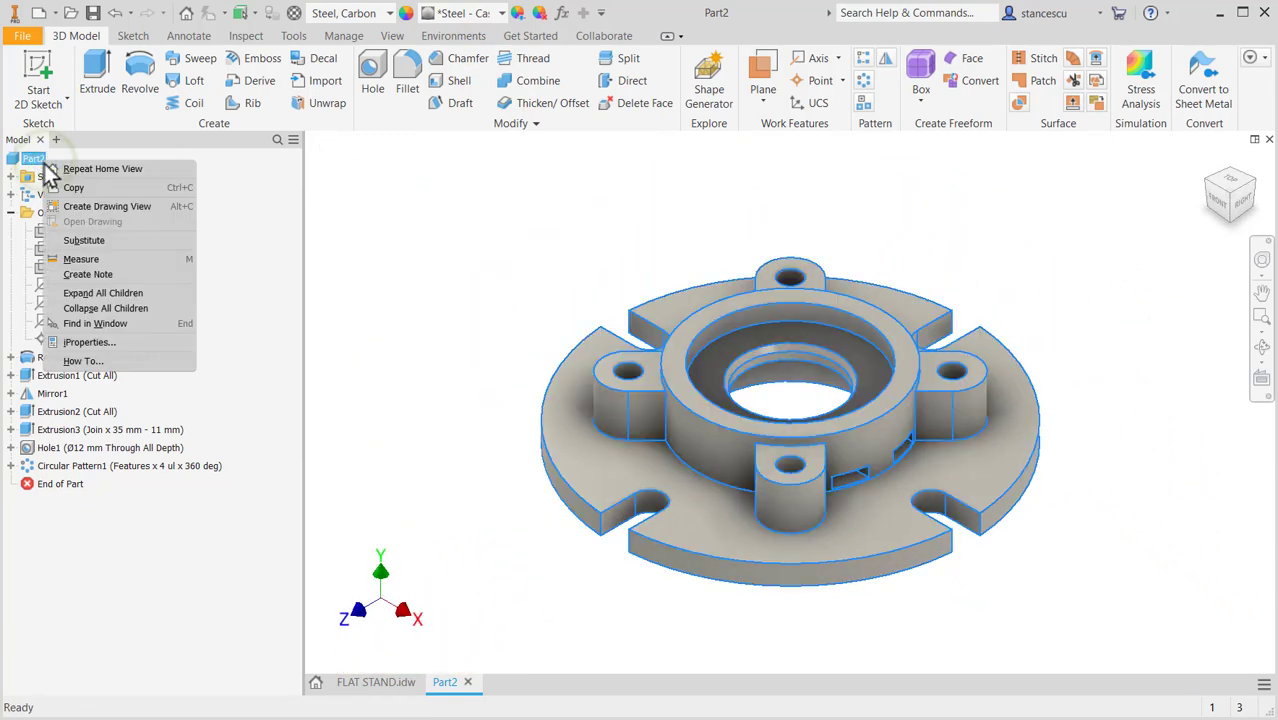
left_click(121, 343)
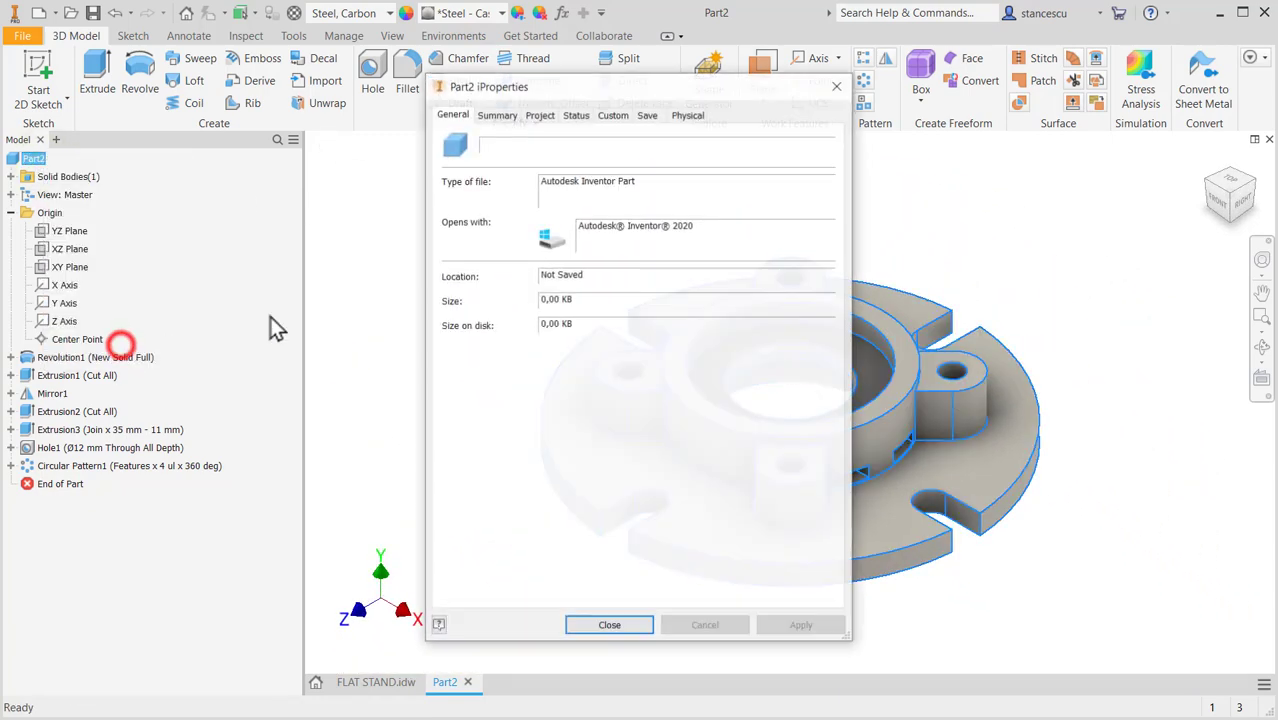
left_click(688, 114)
left_click(789, 156)
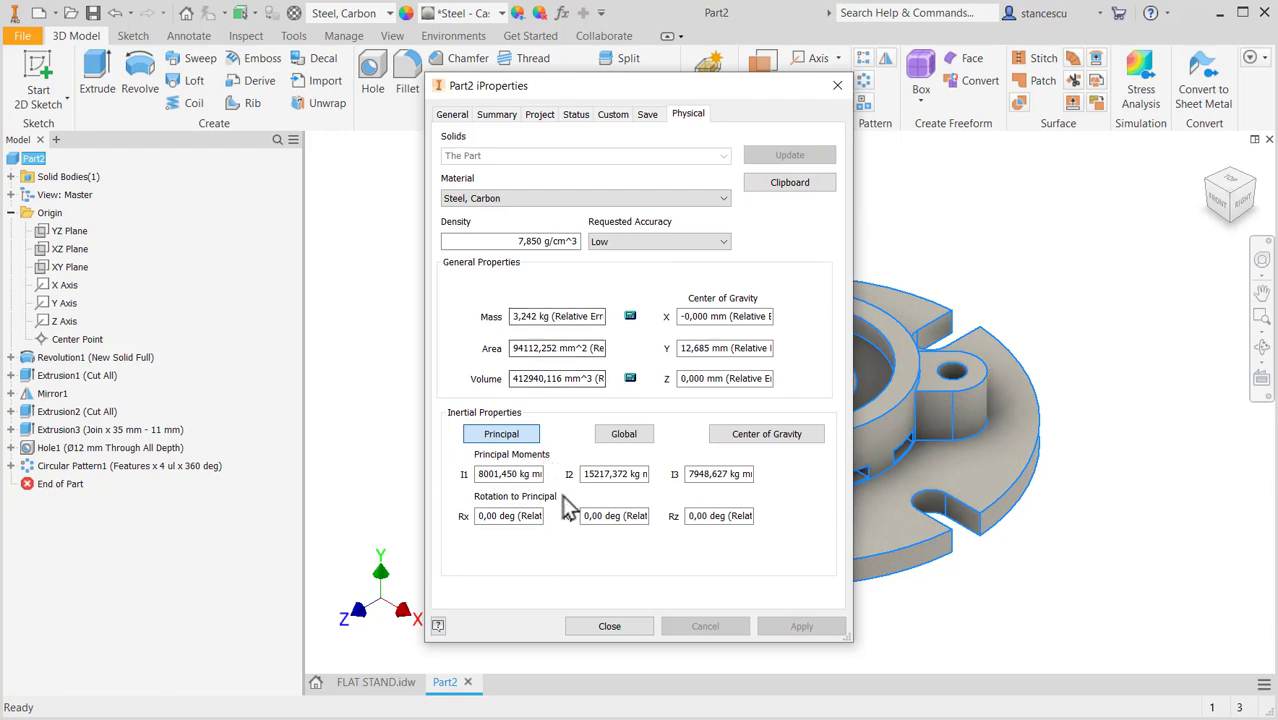
left_click(609, 626)
left_click(1102, 230)
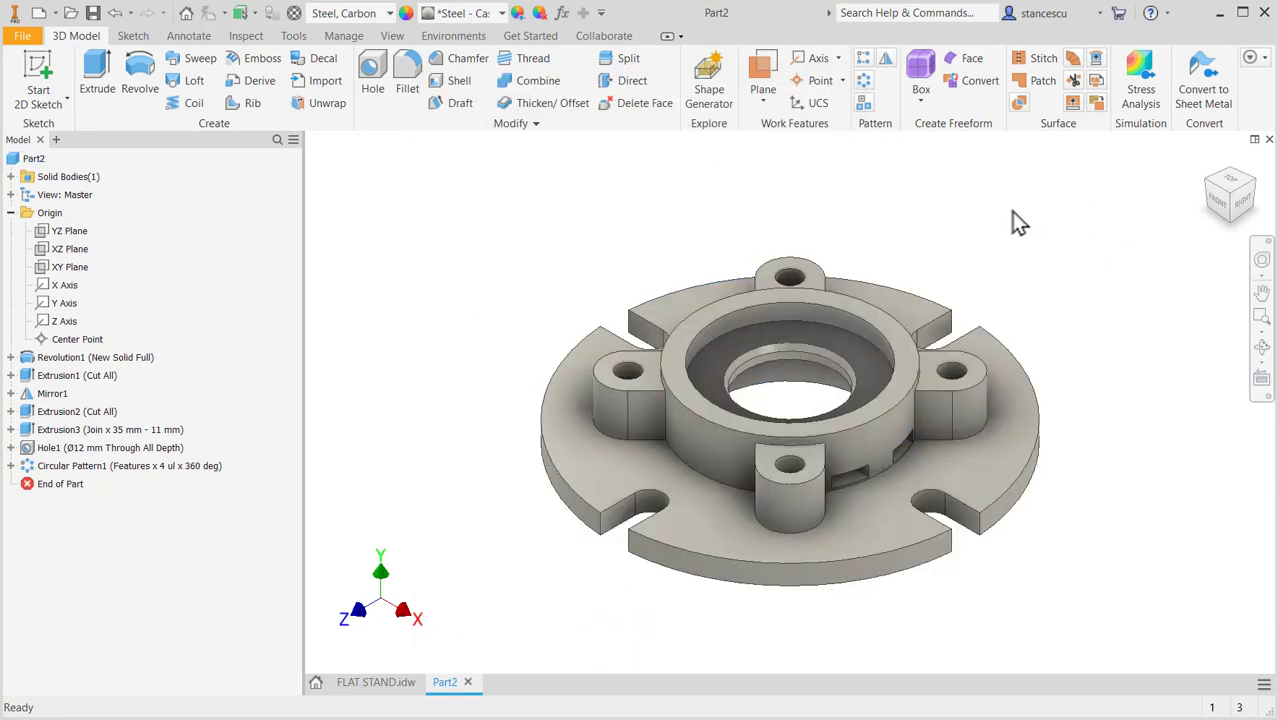